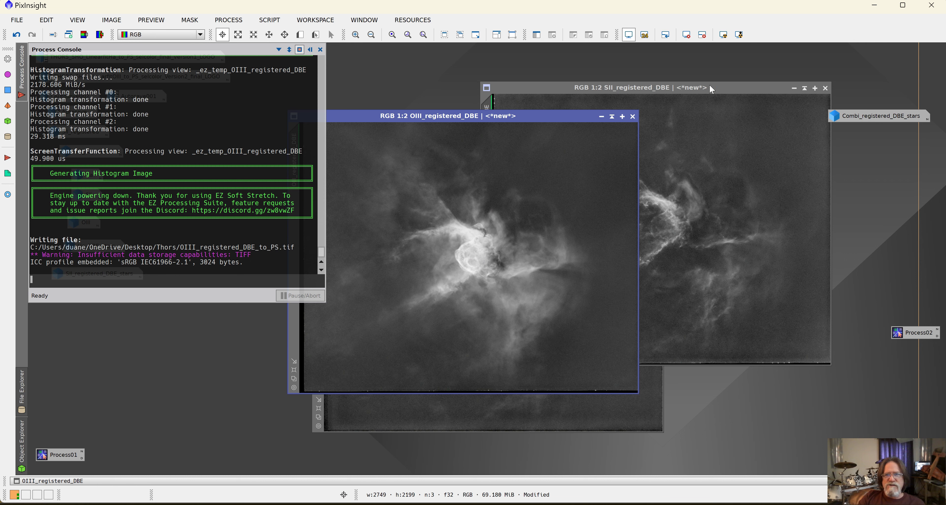
- Save the SII_registered_DBE image as a 32-bit floating-point TIFF named SII_registered_DBE_to_PS in the Thors folder
{"action": "left_click", "coordinate": [16, 20]}
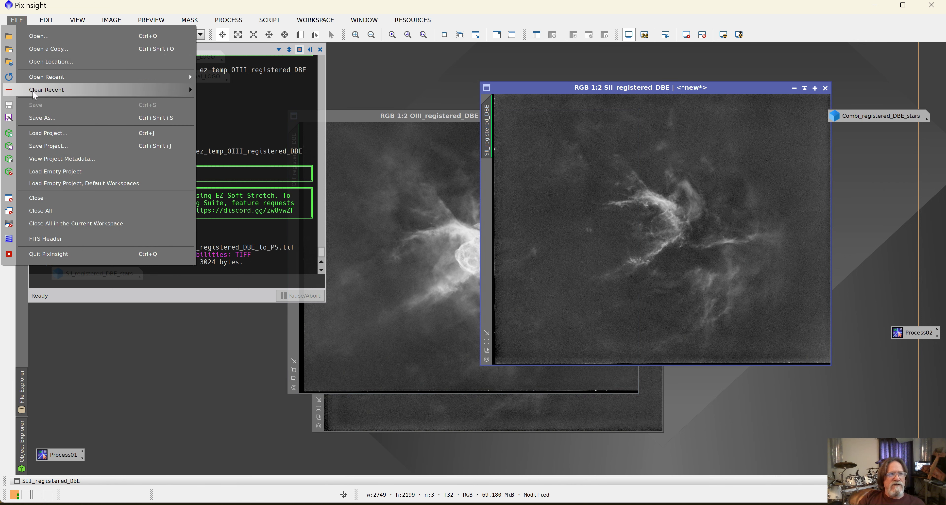
{"action": "left_click", "coordinate": [42, 117]}
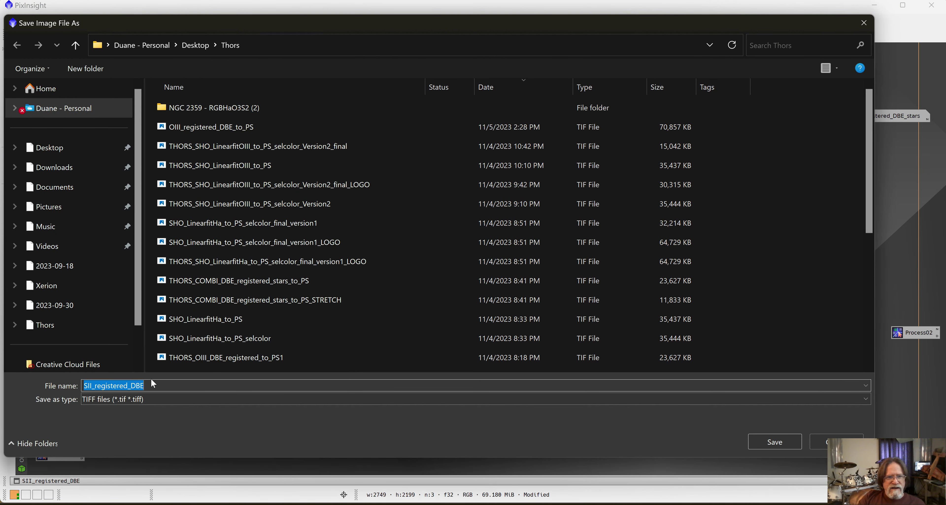
{"action": "left_click", "coordinate": [156, 383]}
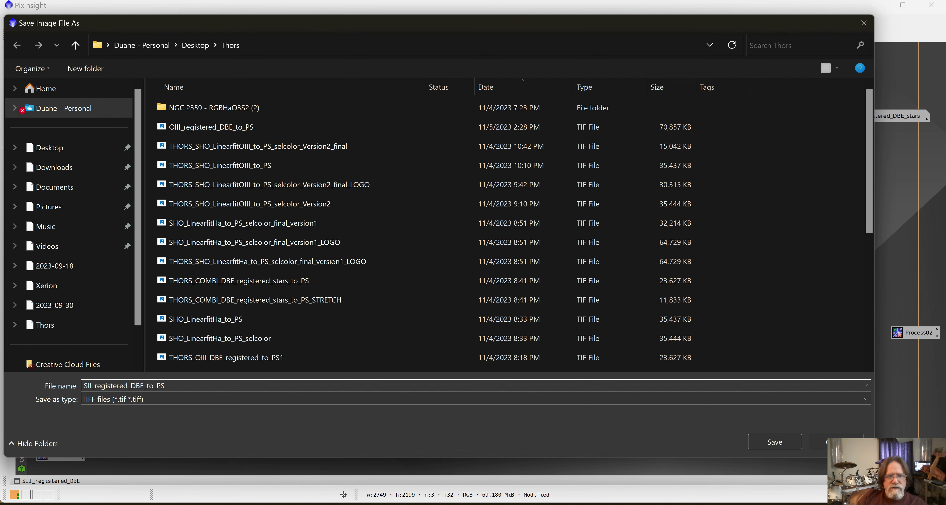
{"action": "left_click", "coordinate": [774, 445]}
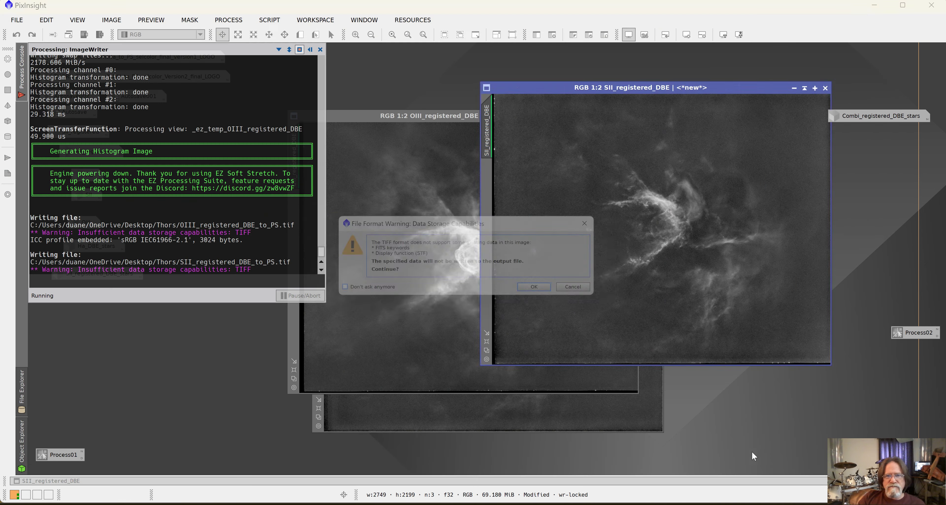
{"action": "left_click", "coordinate": [543, 298]}
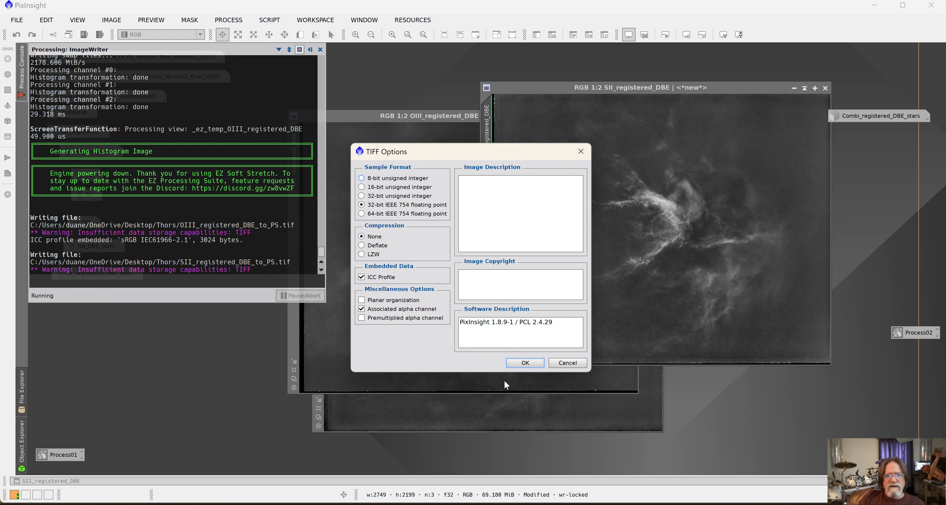
{"action": "left_click", "coordinate": [525, 363]}
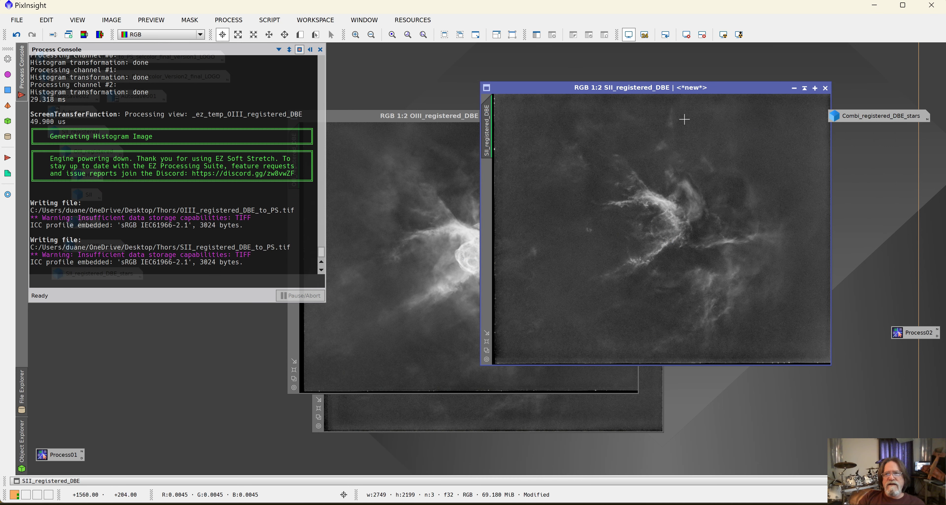
- Move the SII and OIII image windows aside and bring the Ha_DBE image to the front
{"action": "left_click_drag", "start_coordinate": [765, 93], "coordinate": [759, 181]}
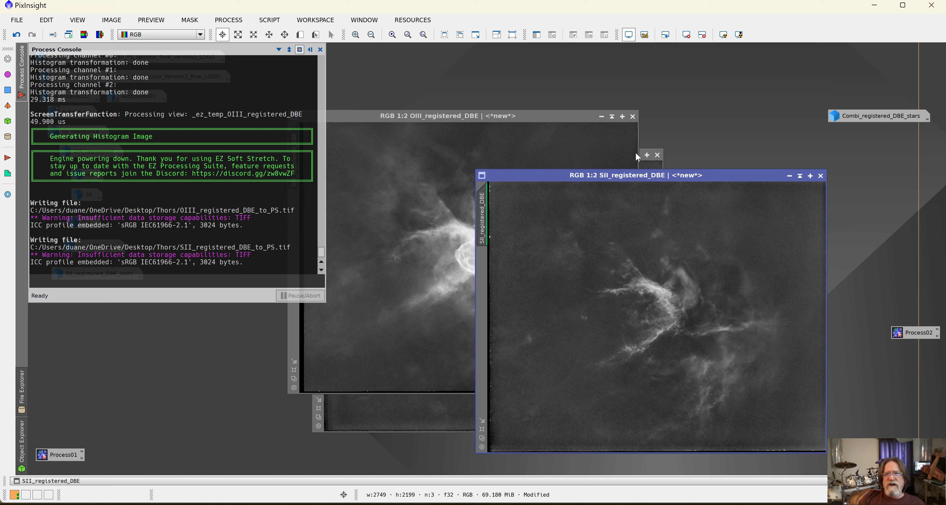
{"action": "left_click", "coordinate": [536, 118]}
{"action": "left_click_drag", "start_coordinate": [536, 118], "coordinate": [751, 199]}
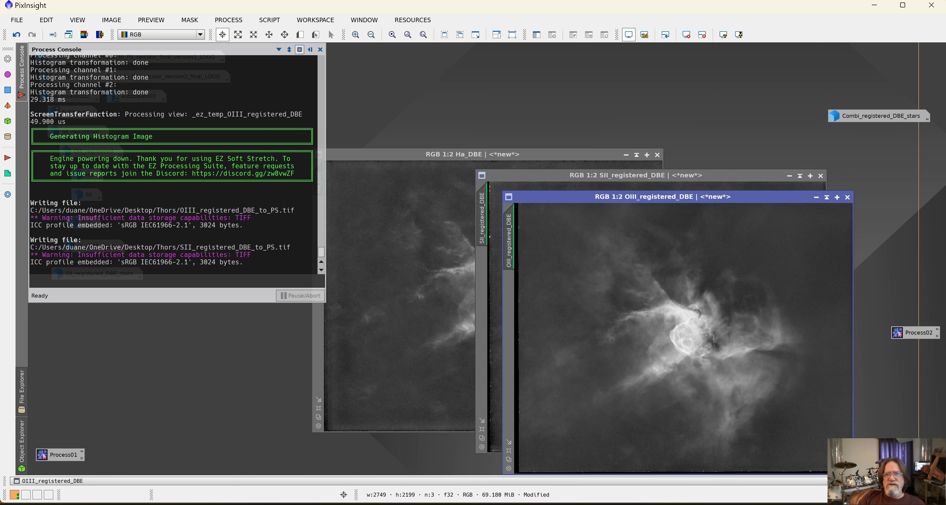
{"action": "left_click_drag", "start_coordinate": [385, 158], "coordinate": [492, 157]}
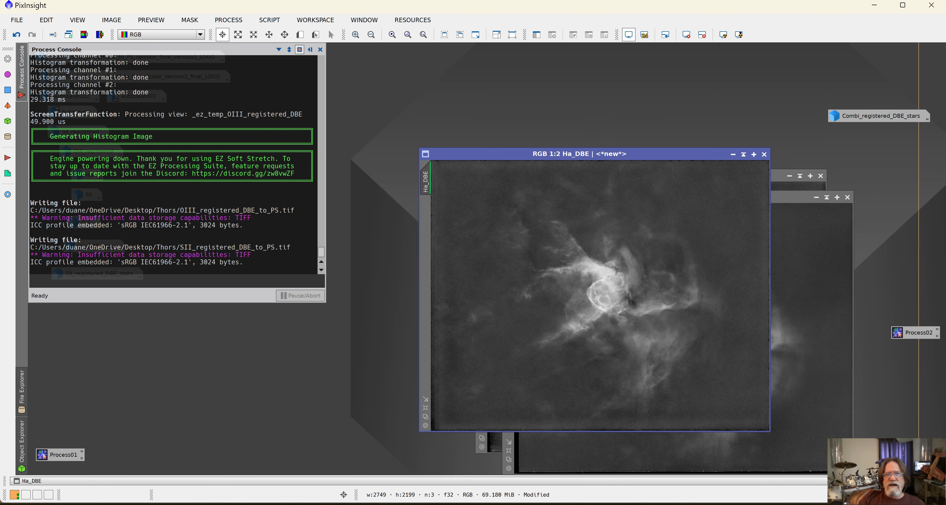
- Save the Ha_DBE image as a 32-bit floating-point TIFF named Ha_to_PS in the Thors folder
{"action": "left_click", "coordinate": [17, 20]}
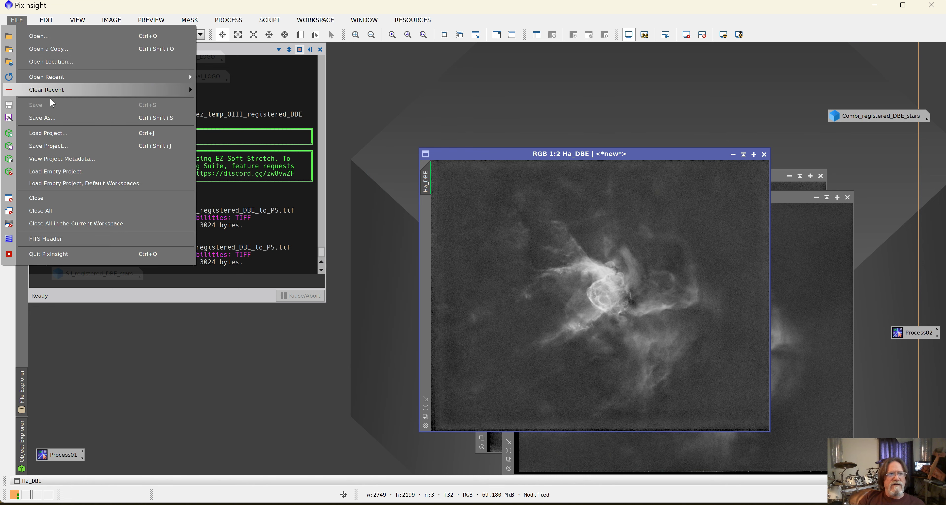
{"action": "left_click", "coordinate": [52, 117]}
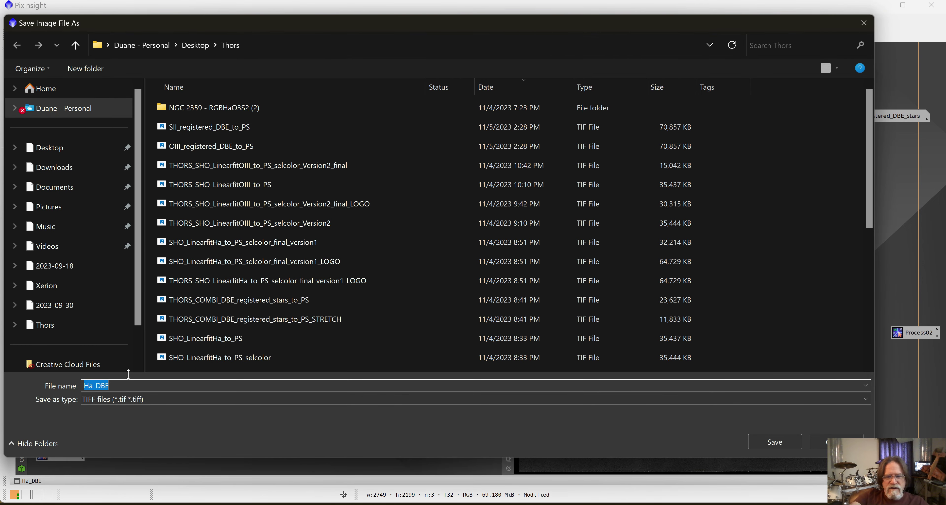
{"action": "type", "text": "_"}
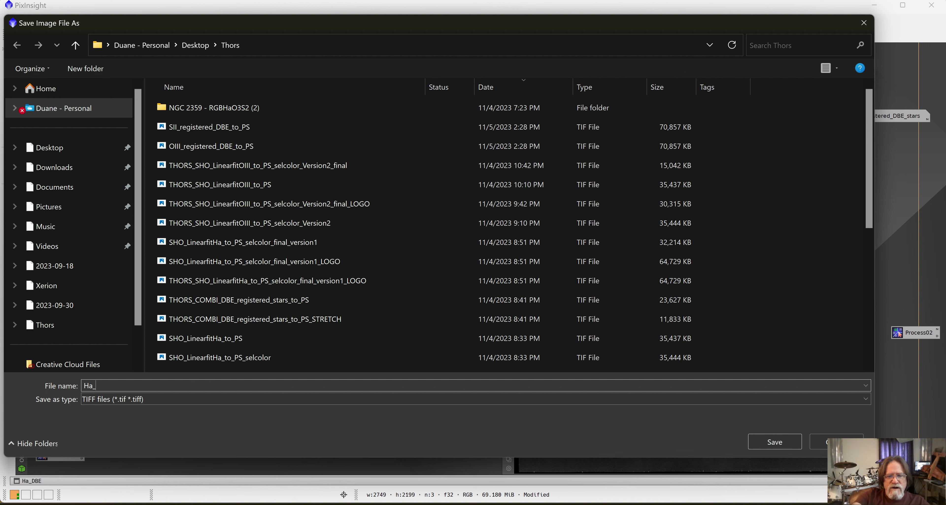
{"action": "type", "text": "o_PS"}
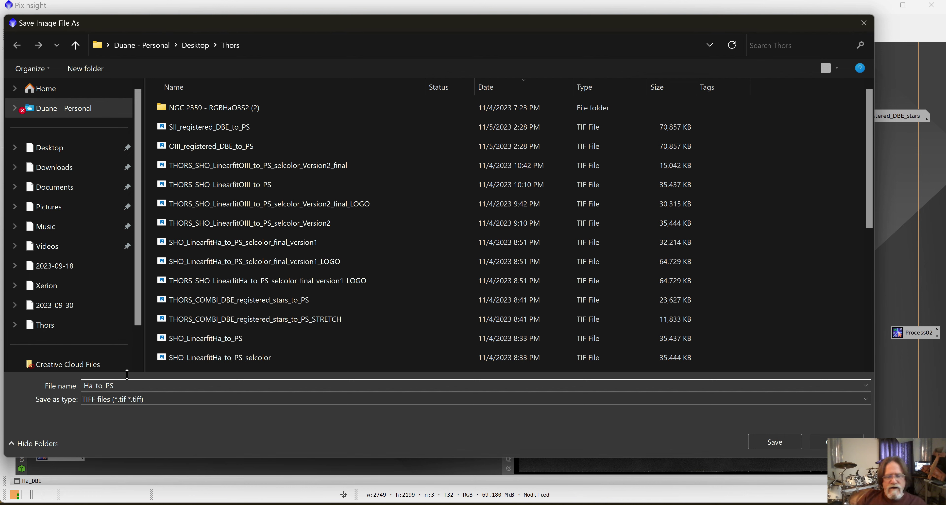
{"action": "left_click", "coordinate": [774, 442]}
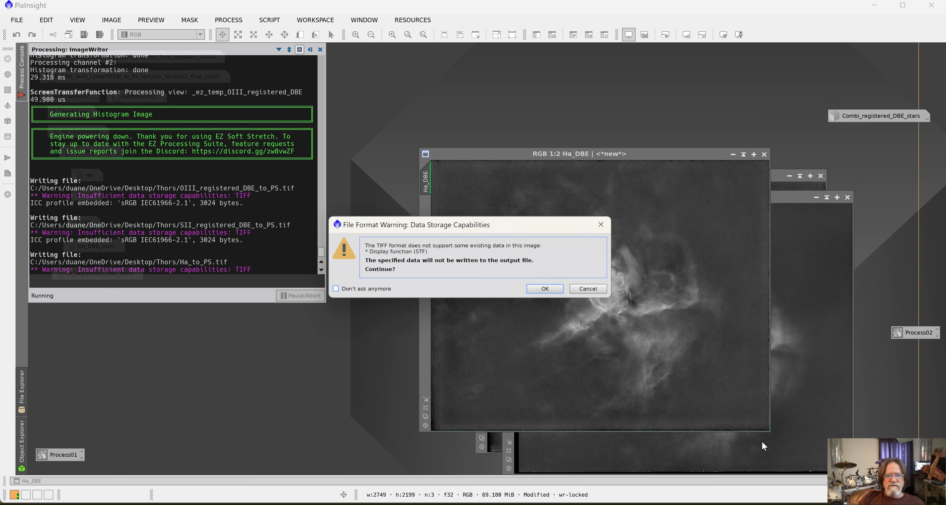
{"action": "left_click", "coordinate": [537, 291]}
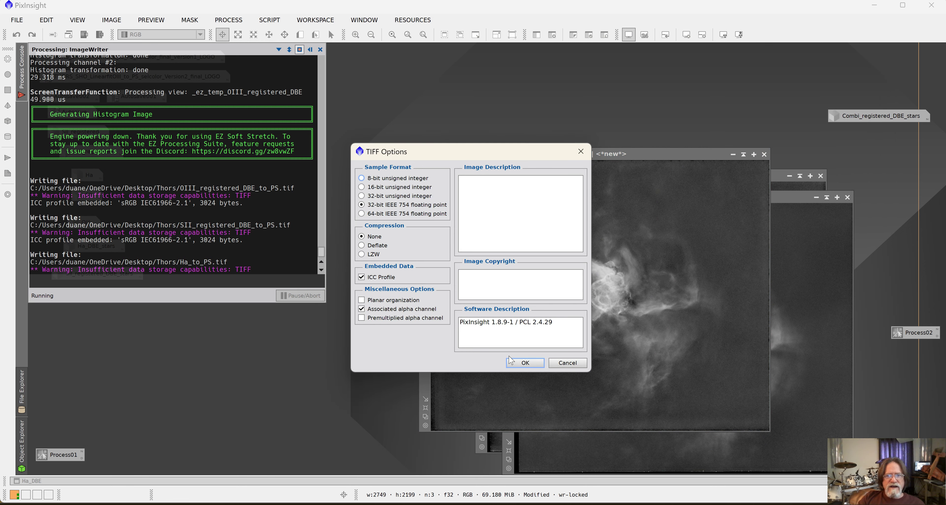
{"action": "left_click", "coordinate": [519, 362]}
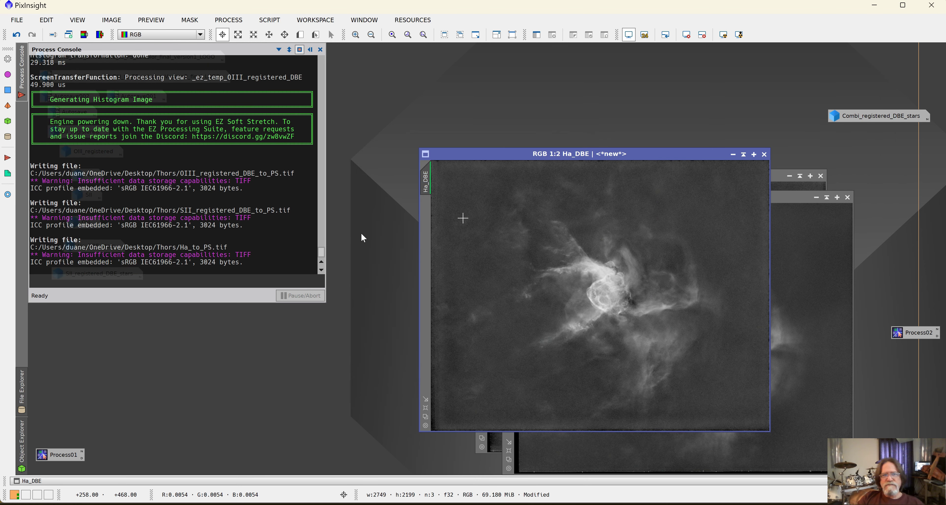
- Close the process console, minimize the Ha, OIII and SII DBE images, and stack their icons below the existing column of image icons
{"action": "left_click", "coordinate": [320, 50]}
{"action": "left_click_drag", "start_coordinate": [523, 156], "coordinate": [388, 210]}
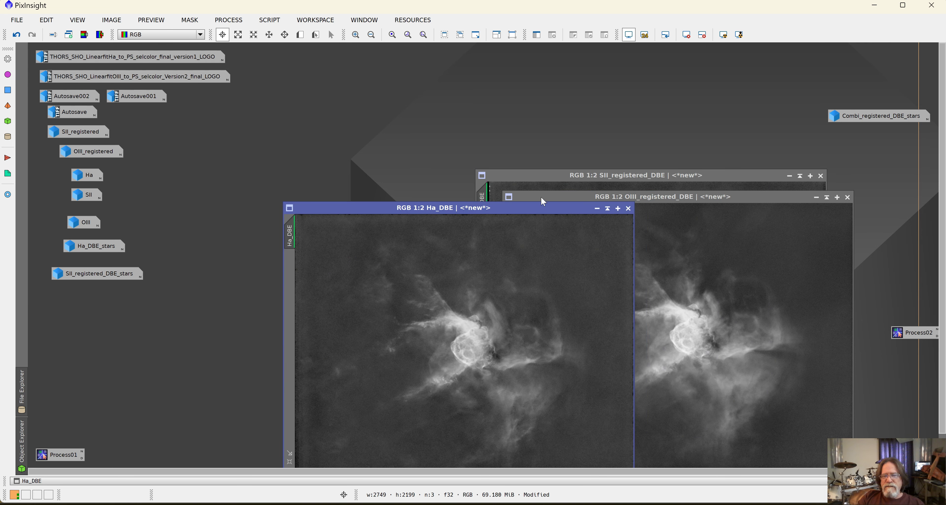
{"action": "left_click", "coordinate": [597, 209]}
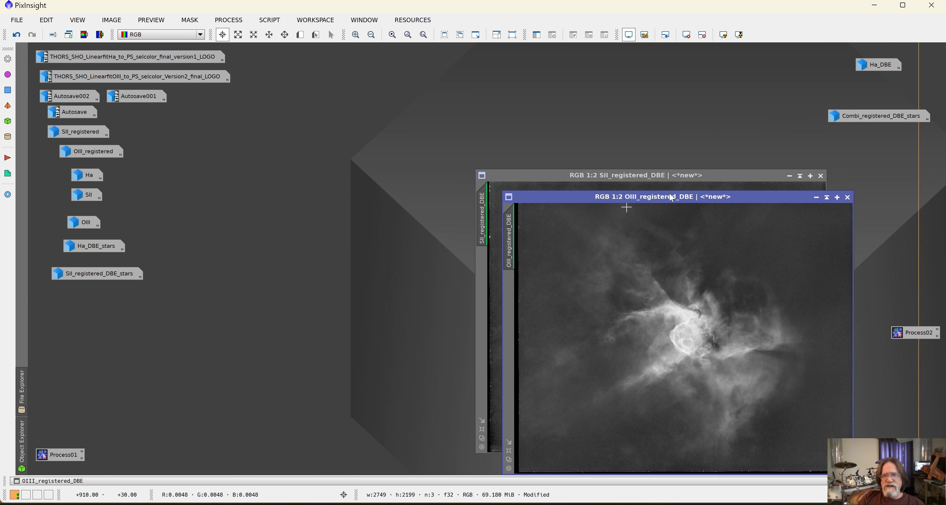
{"action": "left_click_drag", "start_coordinate": [873, 65], "coordinate": [85, 301]}
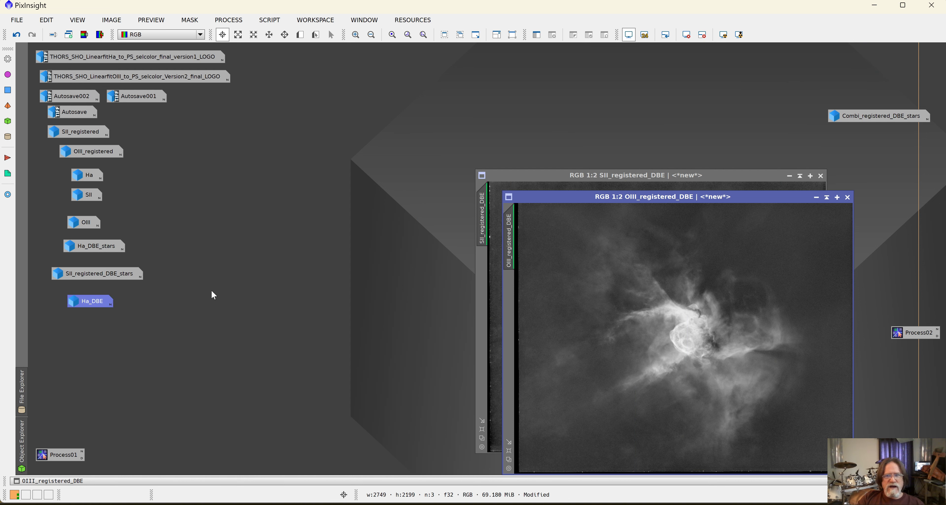
{"action": "left_click", "coordinate": [816, 197]}
{"action": "left_click_drag", "start_coordinate": [882, 99], "coordinate": [102, 321]}
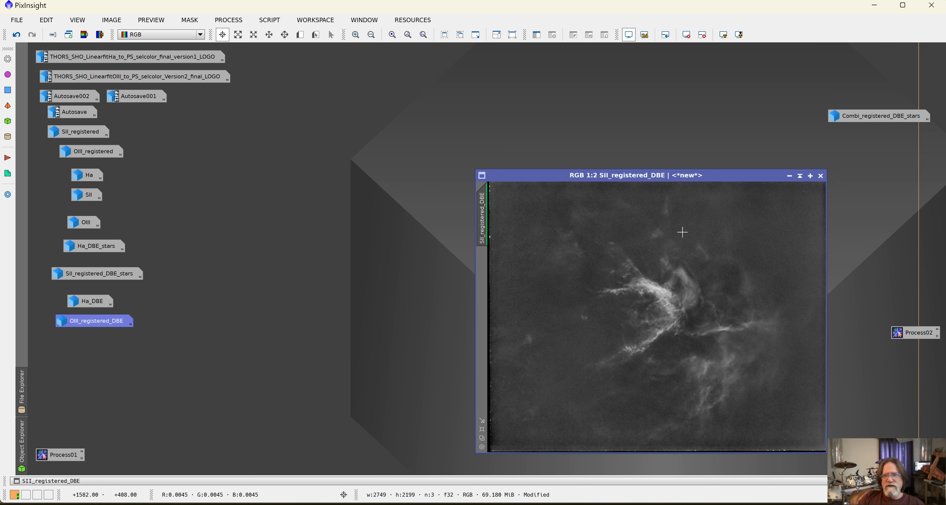
{"action": "left_click", "coordinate": [789, 176]}
{"action": "left_click_drag", "start_coordinate": [877, 77], "coordinate": [90, 344]}
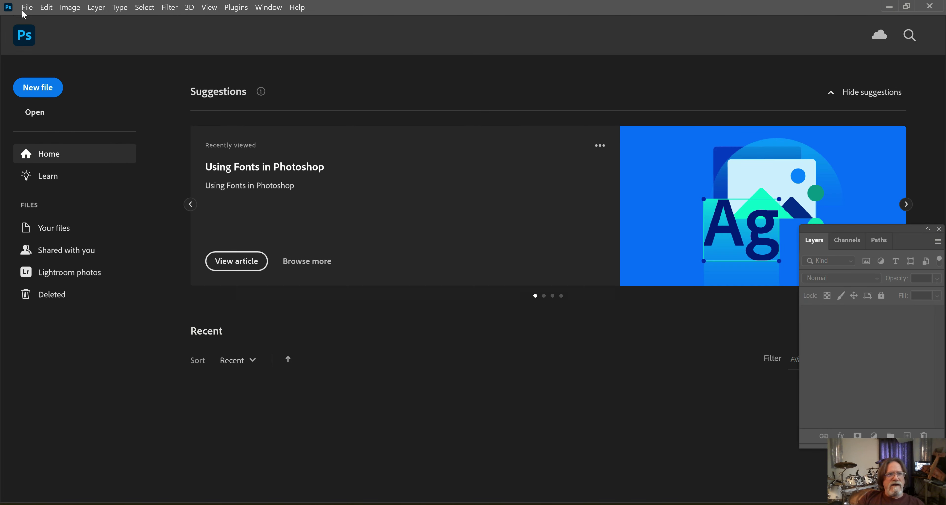
{"action": "left_click", "coordinate": [27, 7]}
{"action": "left_click", "coordinate": [40, 19]}
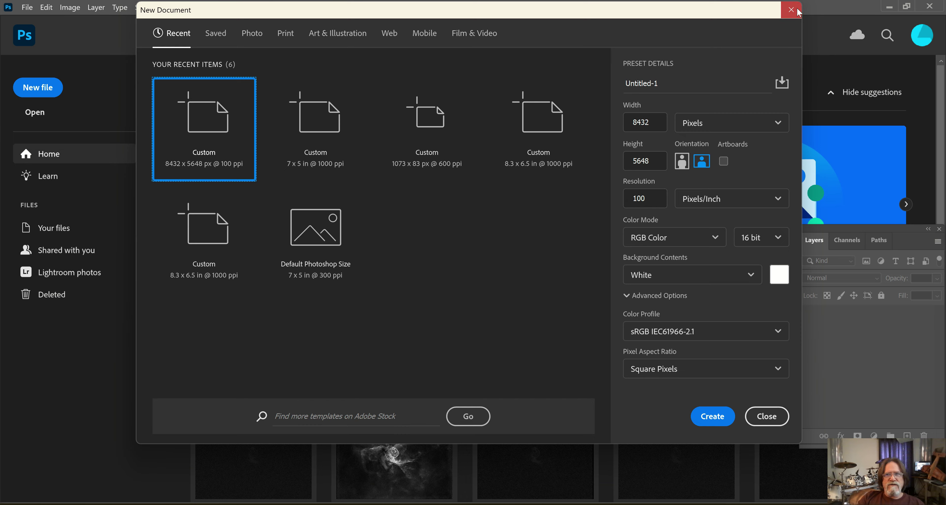
{"action": "left_click", "coordinate": [794, 10]}
- In Photoshop, open Ha_to_PS, SII_registered_DBE_to_PS and OIII_registered_DBE_to_PS together from the Thors folder
{"action": "left_click", "coordinate": [27, 8]}
{"action": "left_click", "coordinate": [40, 29]}
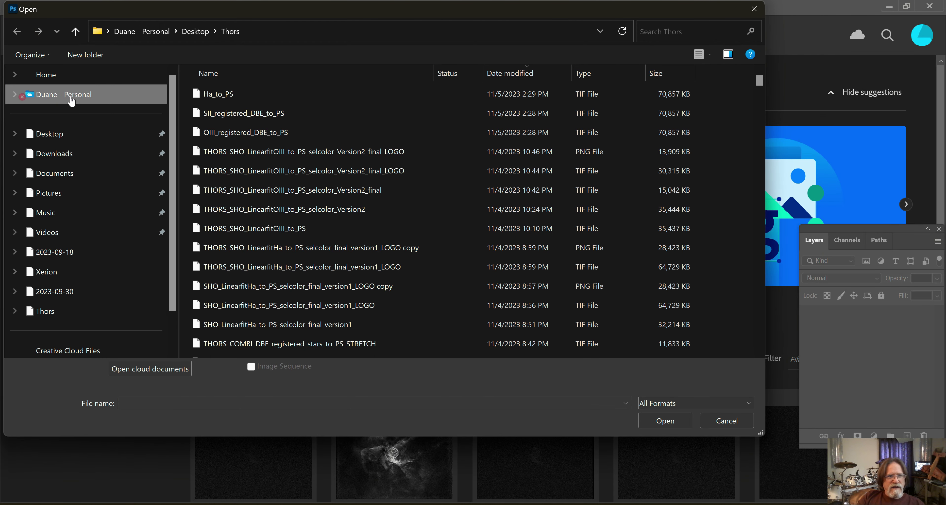
{"action": "left_click", "coordinate": [224, 94]}
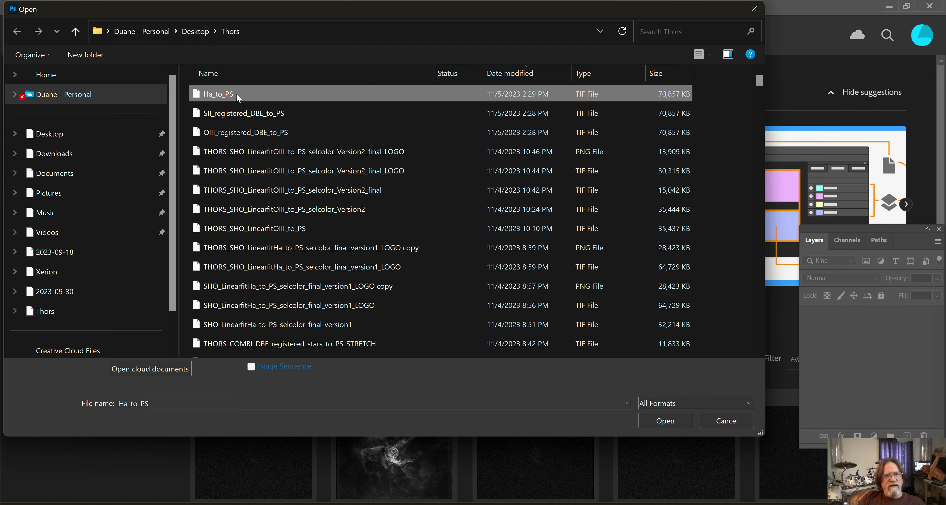
{"action": "left_click", "coordinate": [282, 115], "text": "ctrl"}
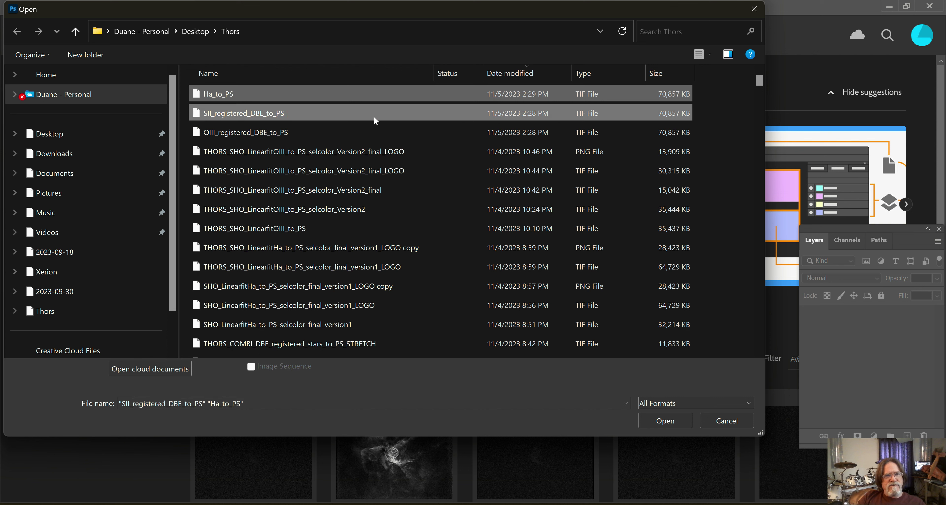
{"action": "left_click", "coordinate": [285, 133], "text": "ctrl"}
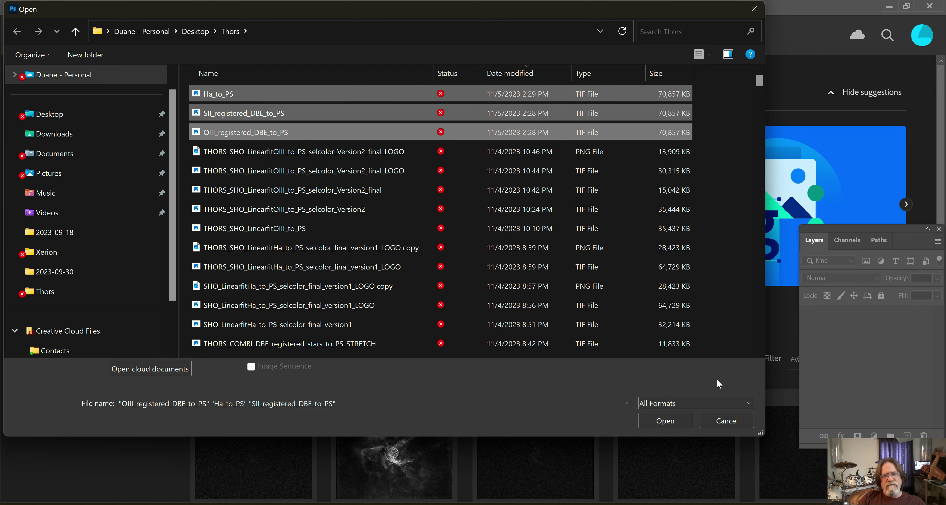
{"action": "left_click", "coordinate": [676, 422]}
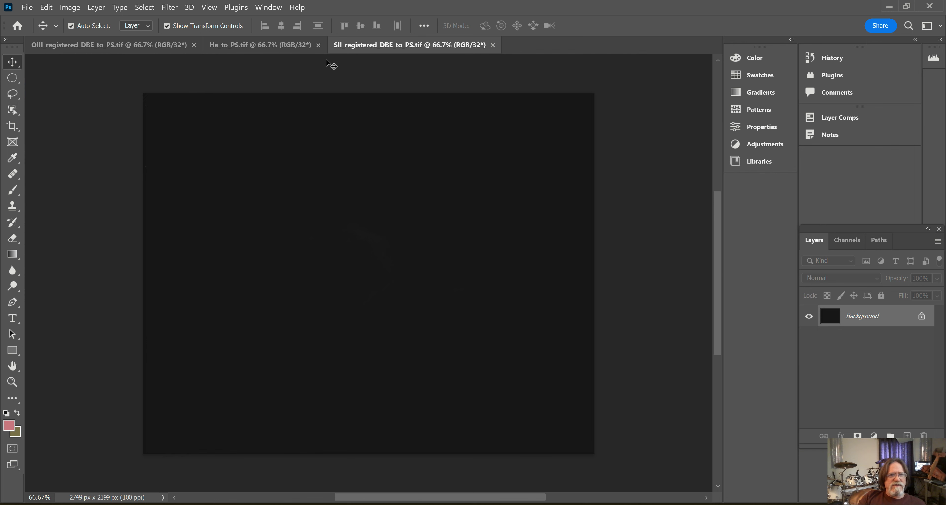
- Convert the Ha_to_PS image to 16 bits per channel, using the Equalize Histogram method for HDR toning
{"action": "left_click", "coordinate": [250, 49]}
{"action": "left_click", "coordinate": [80, 11]}
{"action": "mouse_move", "coordinate": [88, 22]}
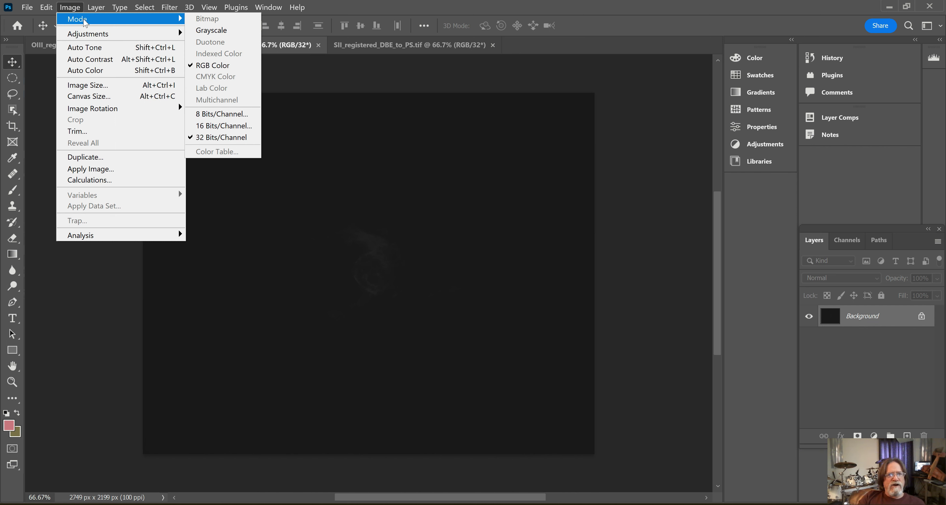
{"action": "left_click", "coordinate": [242, 126]}
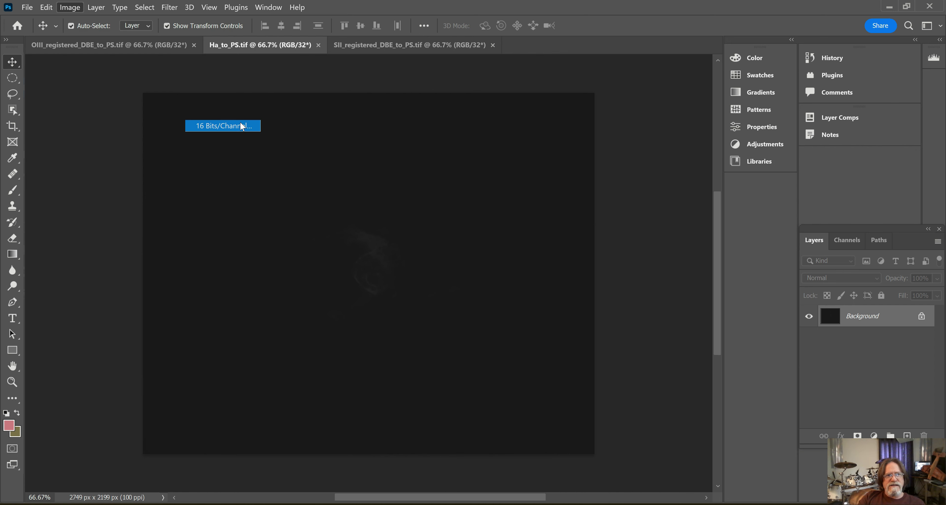
{"action": "left_click_drag", "start_coordinate": [496, 17], "coordinate": [736, 35]}
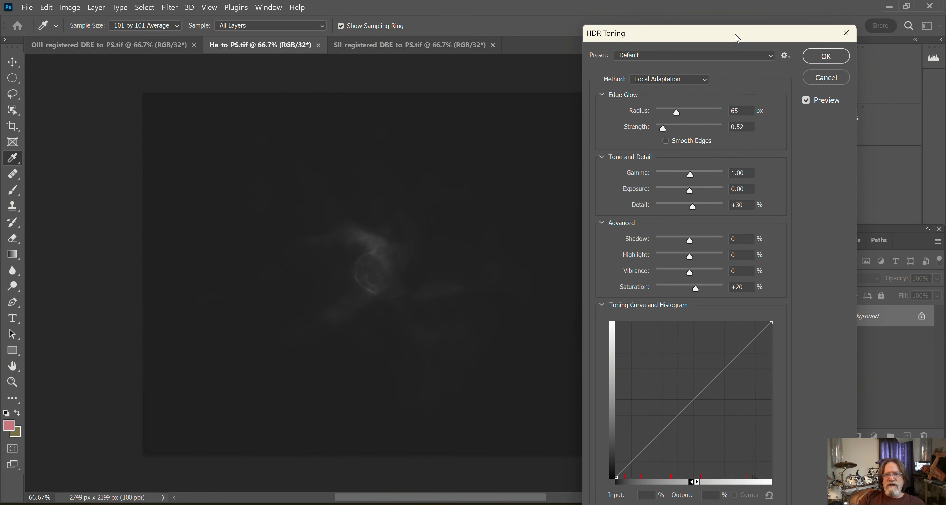
{"action": "left_click", "coordinate": [705, 80]}
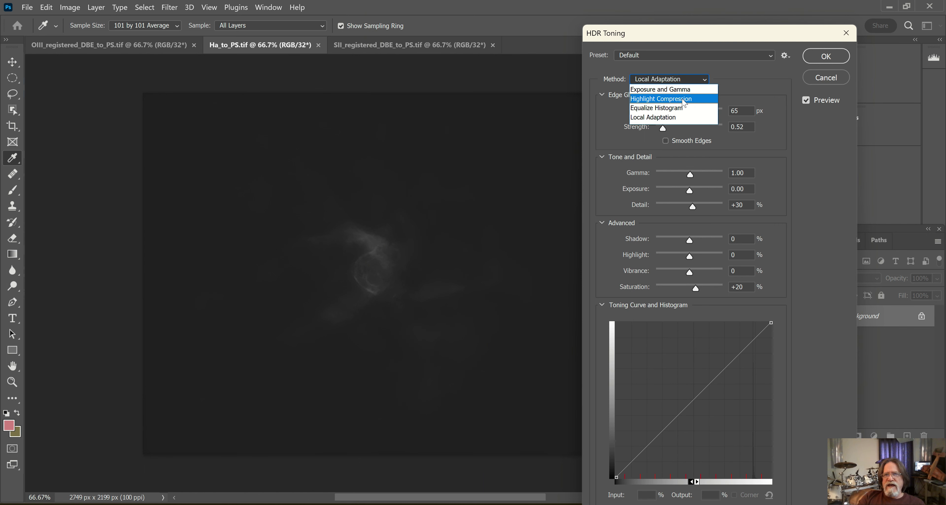
{"action": "left_click", "coordinate": [681, 114]}
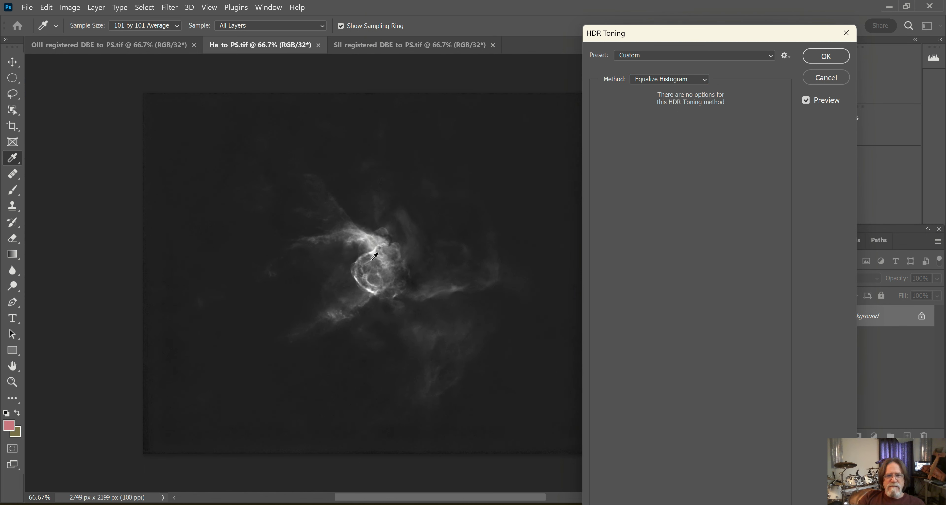
{"action": "left_click", "coordinate": [826, 56]}
- Convert the SII_registered_DBE_to_PS image to 16 bits per channel, using the Equalize Histogram method for HDR toning
{"action": "left_click", "coordinate": [408, 45]}
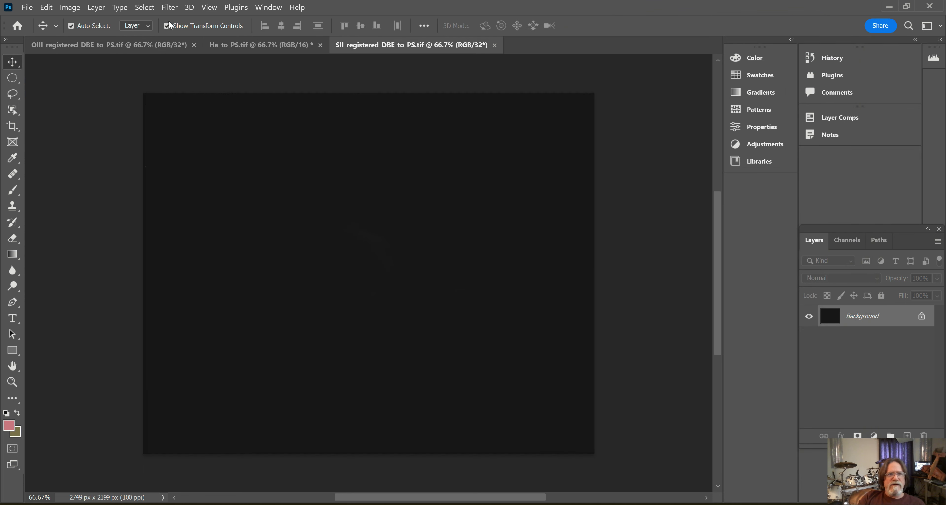
{"action": "left_click", "coordinate": [73, 11]}
{"action": "mouse_move", "coordinate": [173, 19]}
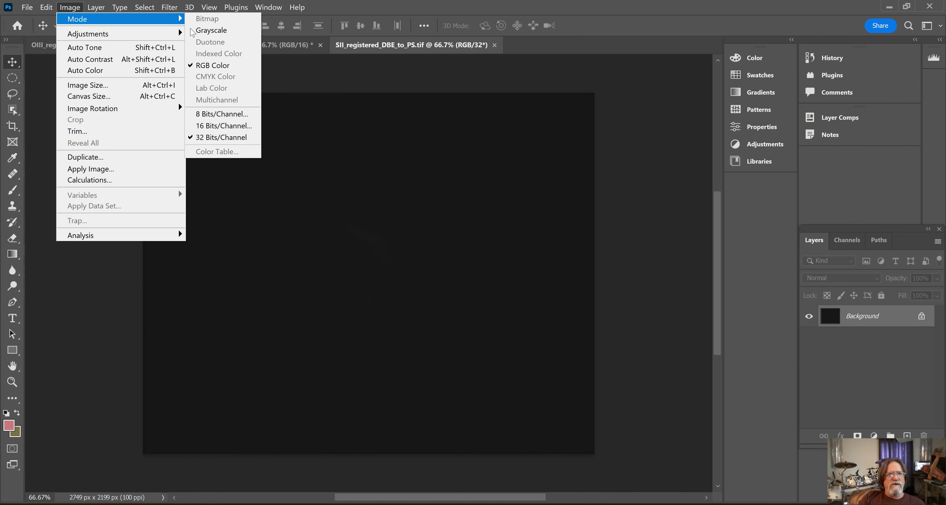
{"action": "left_click", "coordinate": [257, 126]}
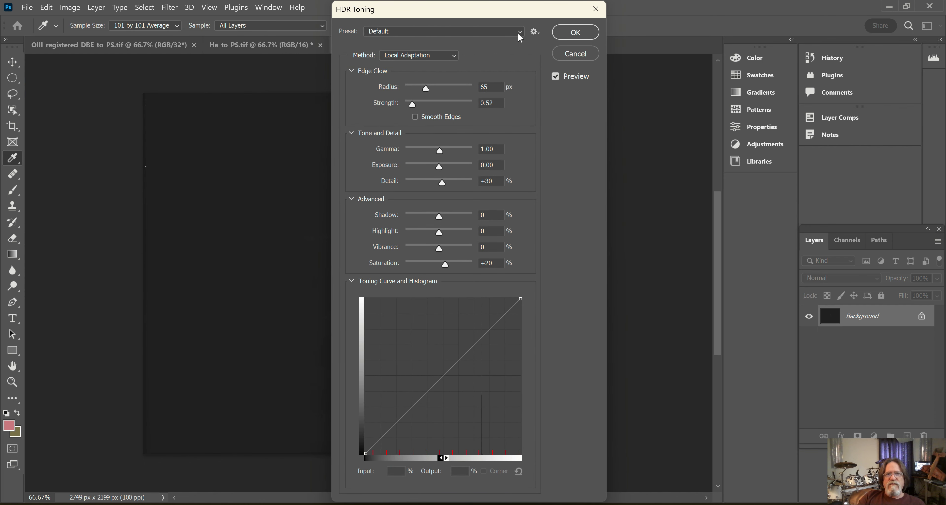
{"action": "left_click", "coordinate": [453, 57]}
{"action": "left_click", "coordinate": [429, 78]}
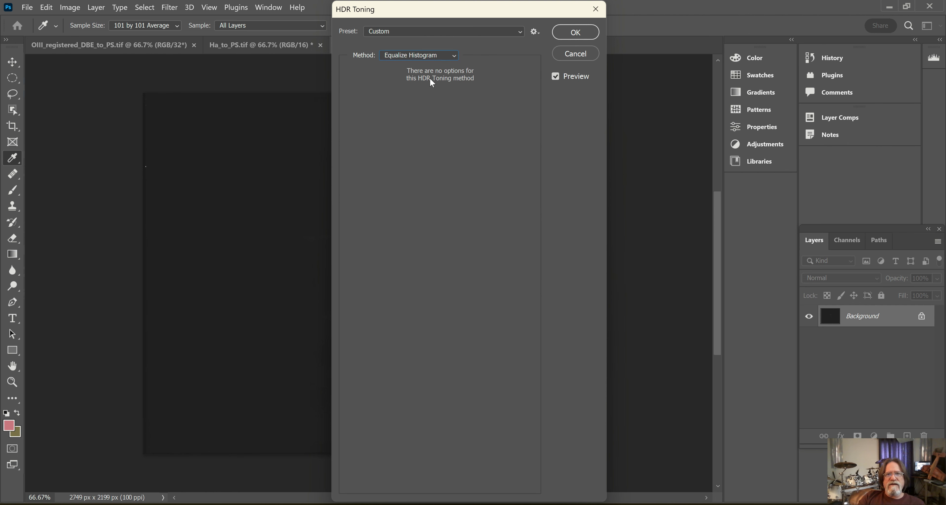
{"action": "left_click", "coordinate": [572, 34]}
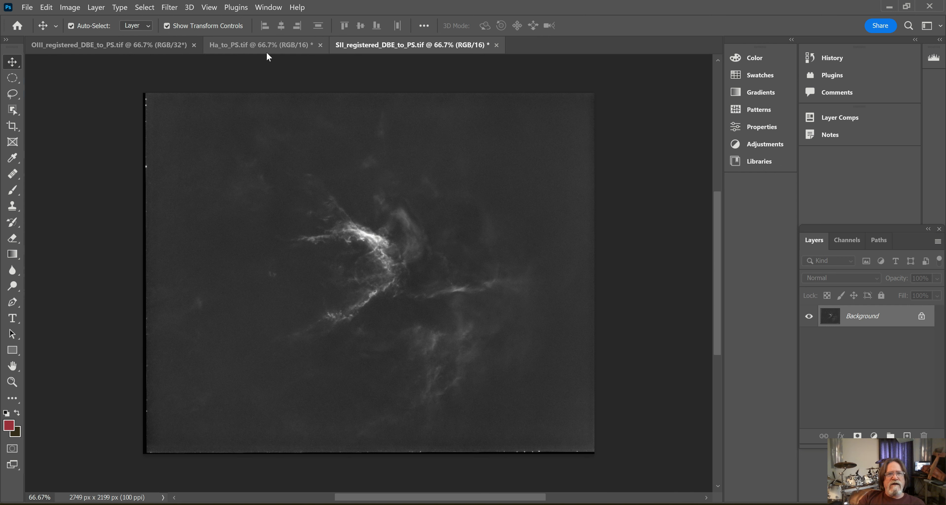
- Convert the OIII_registered_DBE_to_PS image to 16 bits per channel, using the Equalize Histogram method for HDR toning
{"action": "left_click", "coordinate": [257, 45]}
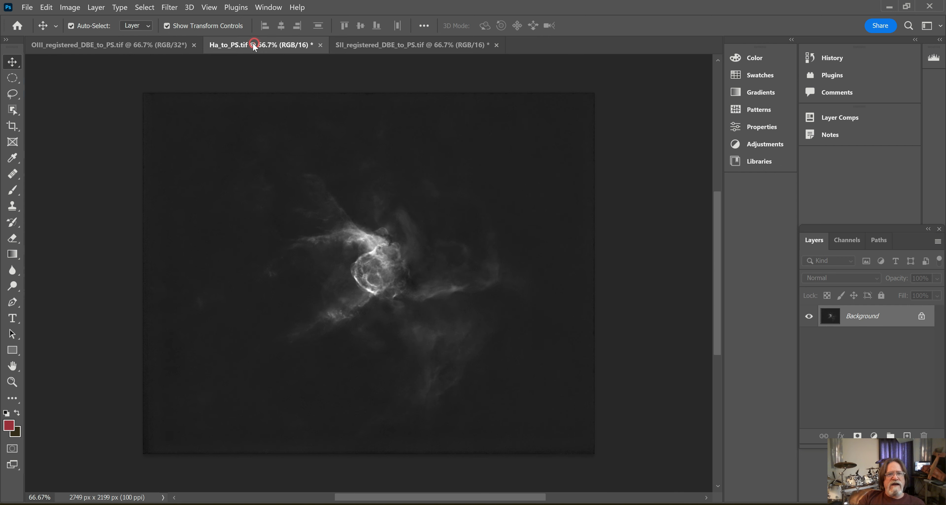
{"action": "left_click", "coordinate": [134, 46]}
{"action": "left_click", "coordinate": [70, 9]}
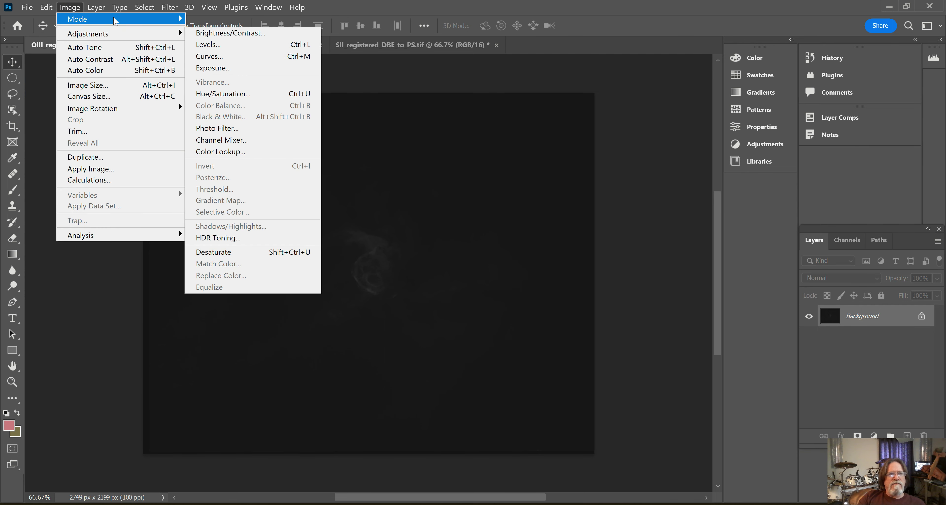
{"action": "mouse_move", "coordinate": [115, 21]}
{"action": "left_click", "coordinate": [241, 125]}
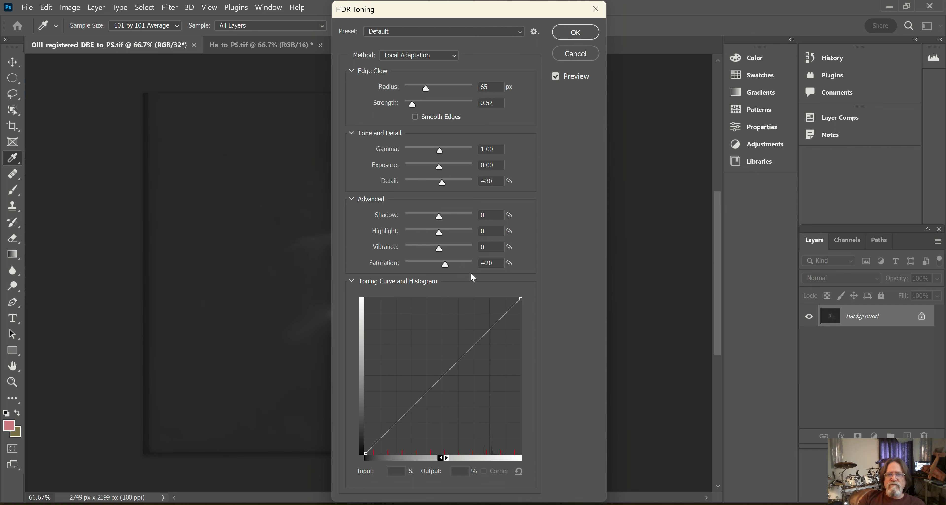
{"action": "left_click", "coordinate": [457, 59]}
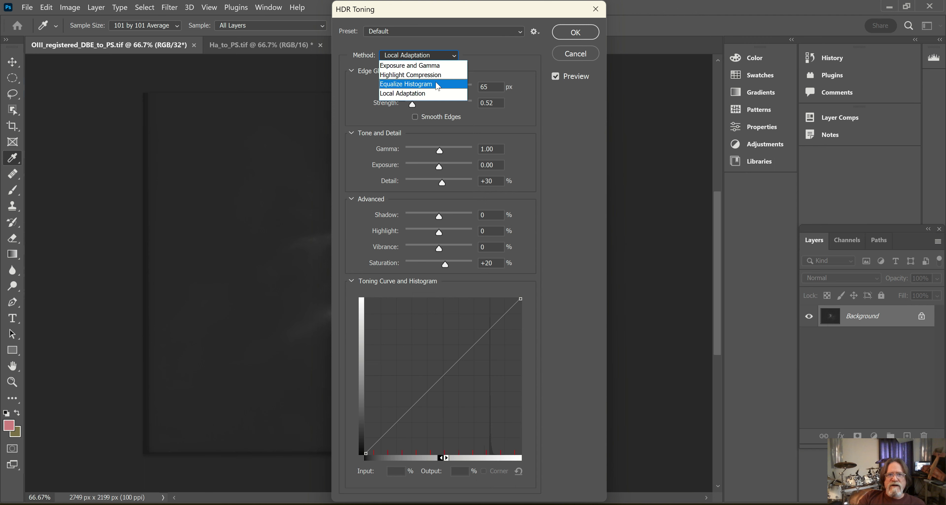
{"action": "left_click", "coordinate": [422, 89]}
{"action": "left_click", "coordinate": [575, 32]}
{"action": "key", "text": "v"}
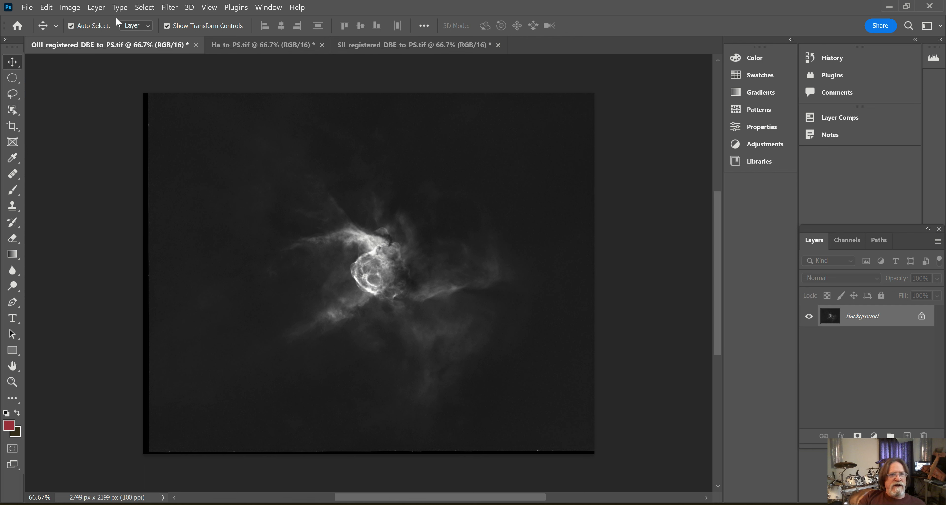
- Apply a Levels adjustment to the OIII image with the black input level set to 7
{"action": "left_click", "coordinate": [70, 8]}
{"action": "mouse_move", "coordinate": [103, 39]}
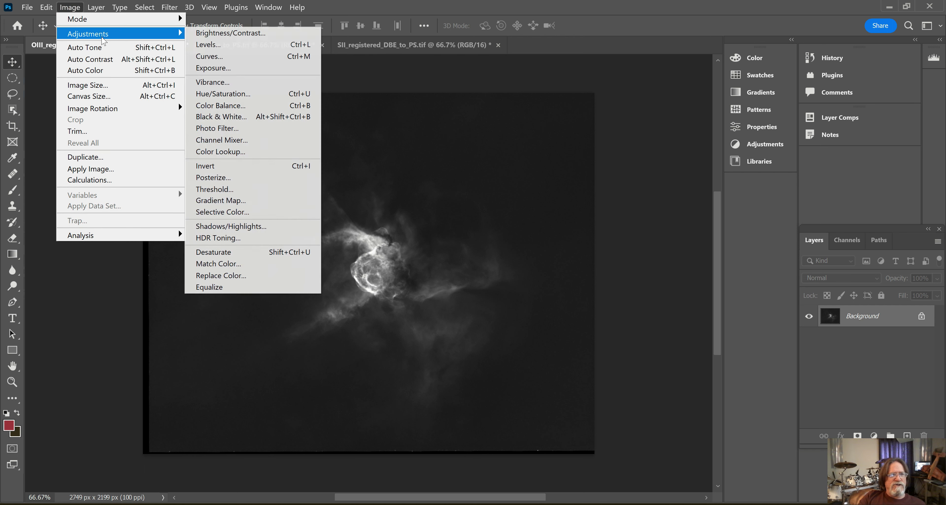
{"action": "left_click", "coordinate": [231, 46]}
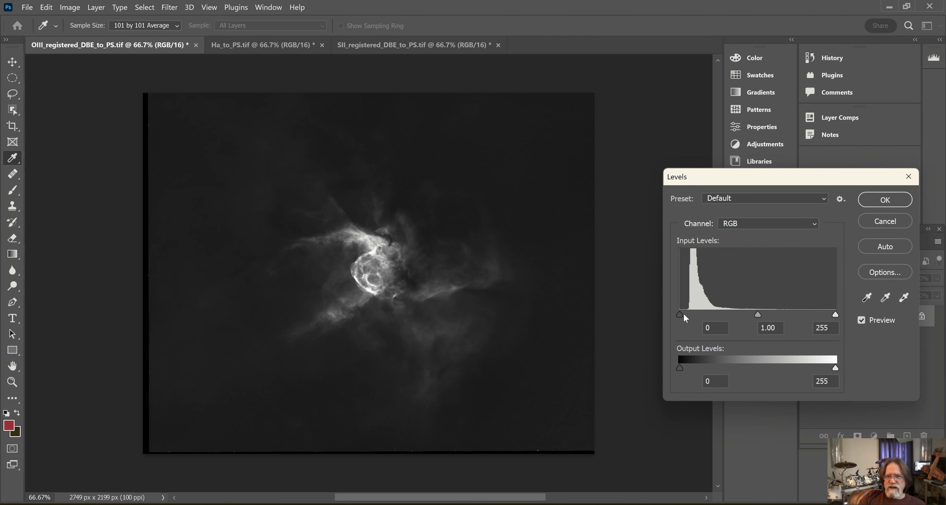
{"action": "left_click_drag", "start_coordinate": [679, 316], "coordinate": [684, 318]}
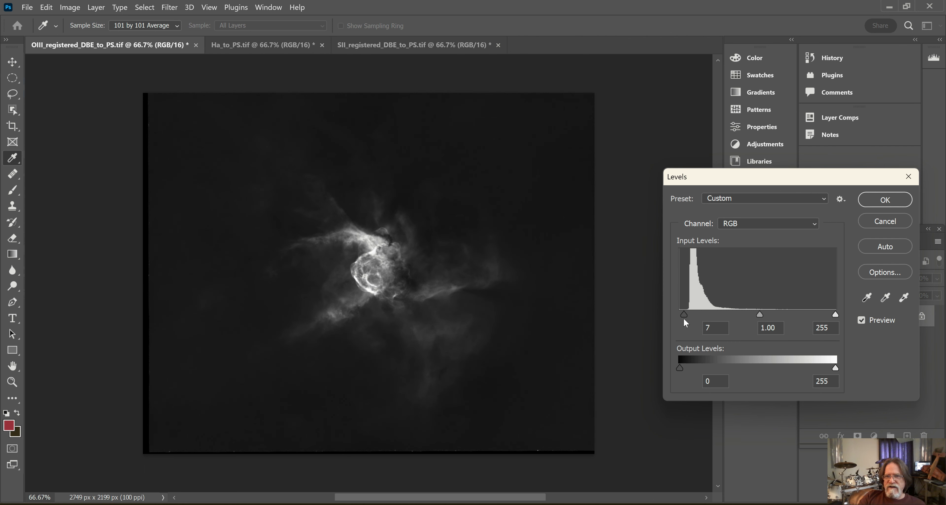
{"action": "left_click", "coordinate": [869, 203]}
- Apply a gentle S-shaped Curves adjustment to the OIII image, darkening the shadows and raising the highlights at input 215 to output 223
{"action": "left_click", "coordinate": [70, 7]}
{"action": "mouse_move", "coordinate": [99, 35]}
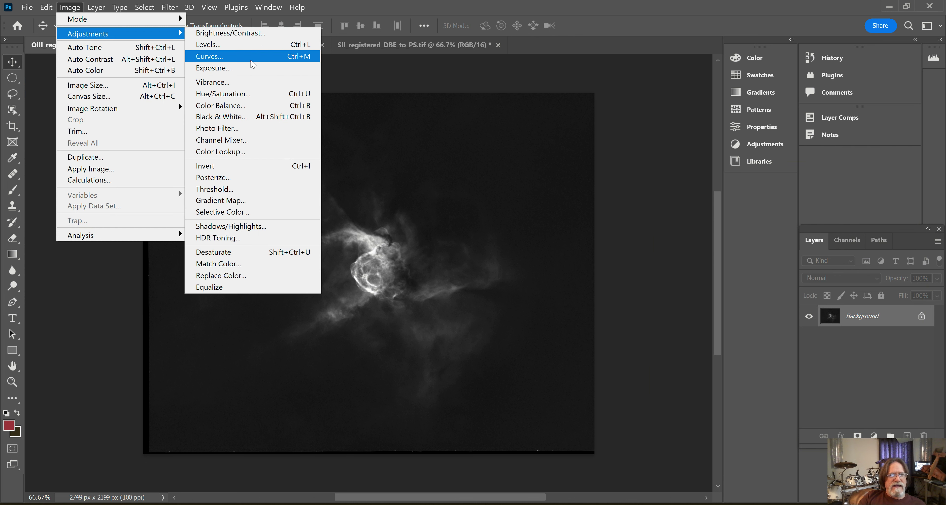
{"action": "left_click", "coordinate": [251, 58]}
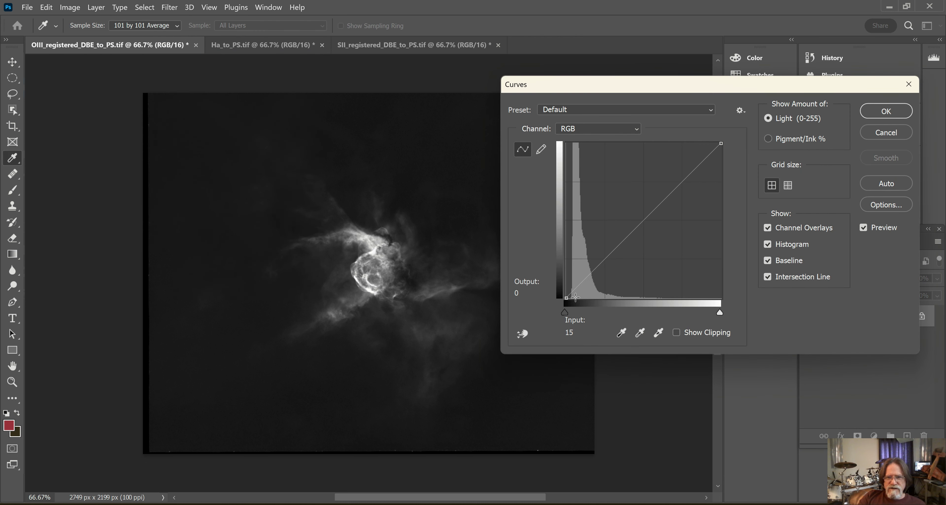
{"action": "left_click_drag", "start_coordinate": [566, 297], "coordinate": [592, 280]}
{"action": "left_click_drag", "start_coordinate": [658, 212], "coordinate": [698, 162]}
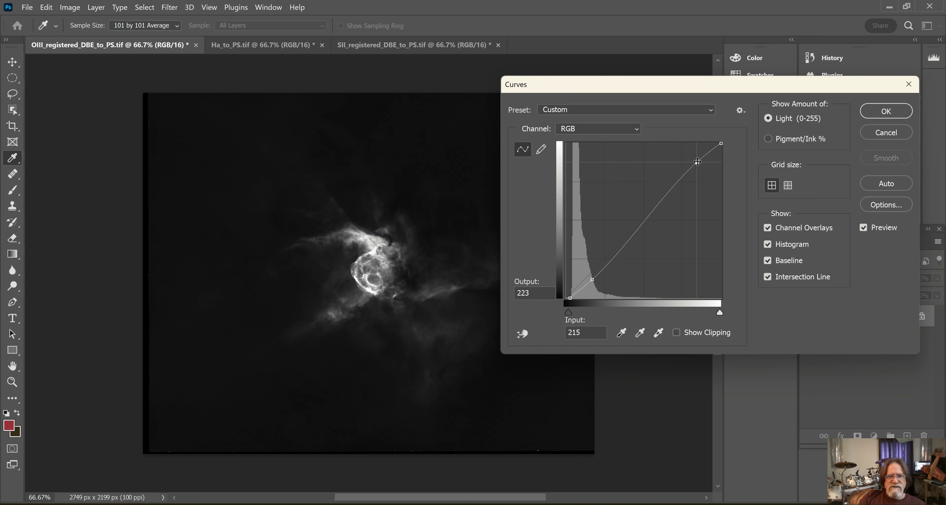
{"action": "left_click", "coordinate": [873, 116]}
- Check the OIII image's histogram in the Levels adjustment and leave the default levels
{"action": "left_click", "coordinate": [73, 9]}
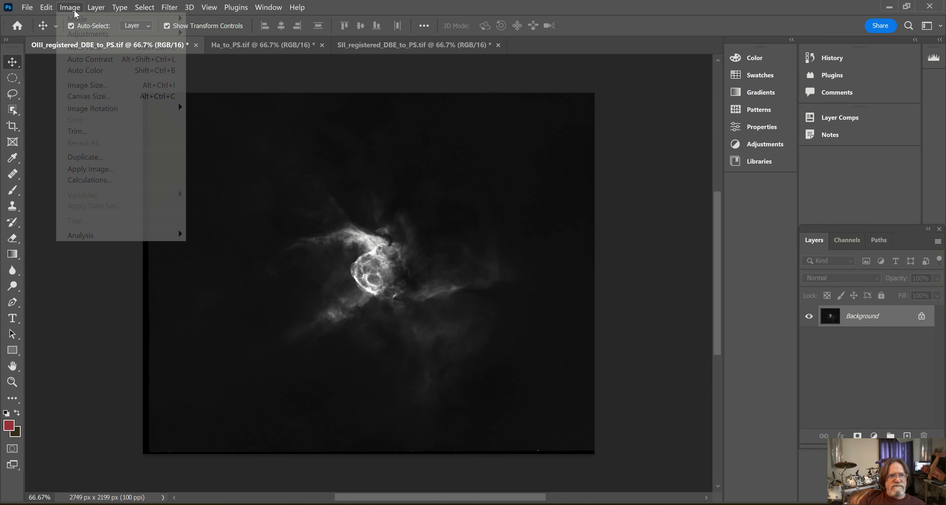
{"action": "mouse_move", "coordinate": [92, 34]}
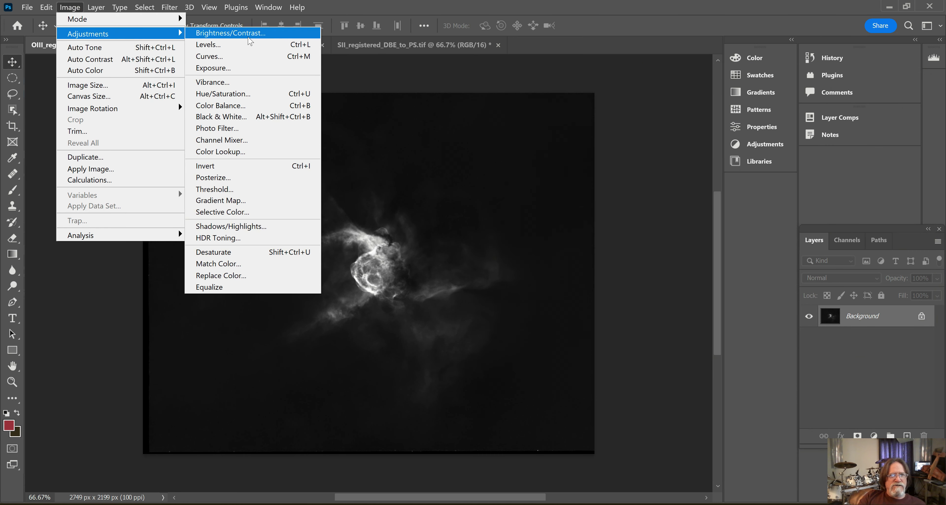
{"action": "left_click", "coordinate": [241, 52]}
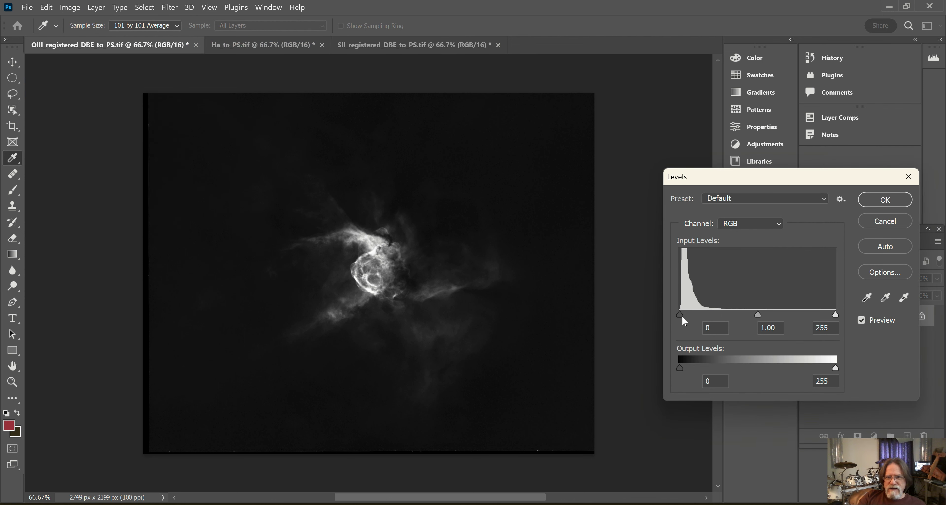
{"action": "left_click", "coordinate": [885, 199]}
{"action": "key", "text": "v"}
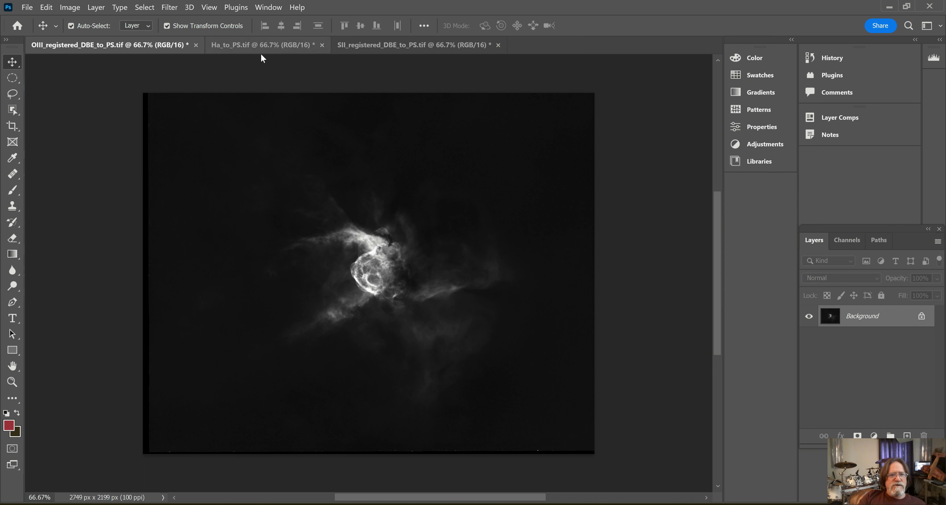
- Start the Camera Raw Filter on the OIII image at 300% preview and set Sharpening to 48 and Noise Reduction to 35
{"action": "left_click", "coordinate": [176, 11]}
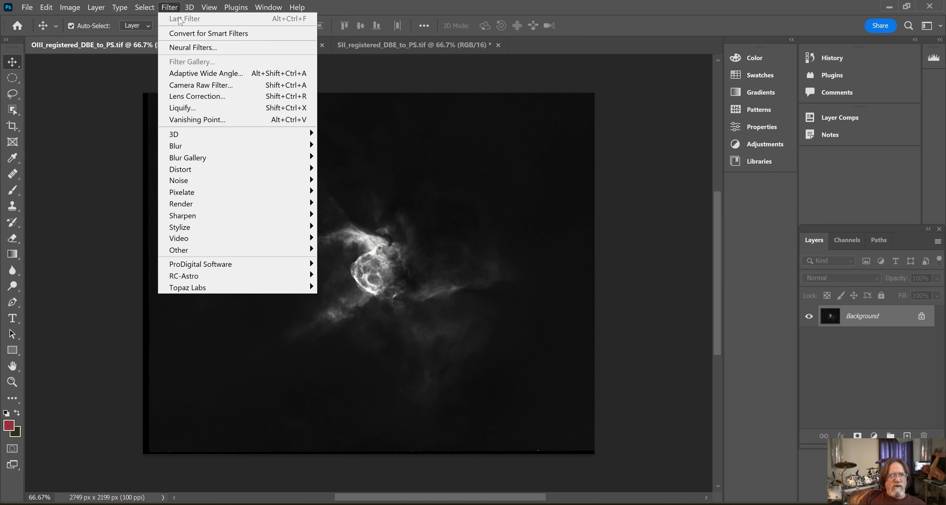
{"action": "left_click", "coordinate": [208, 85]}
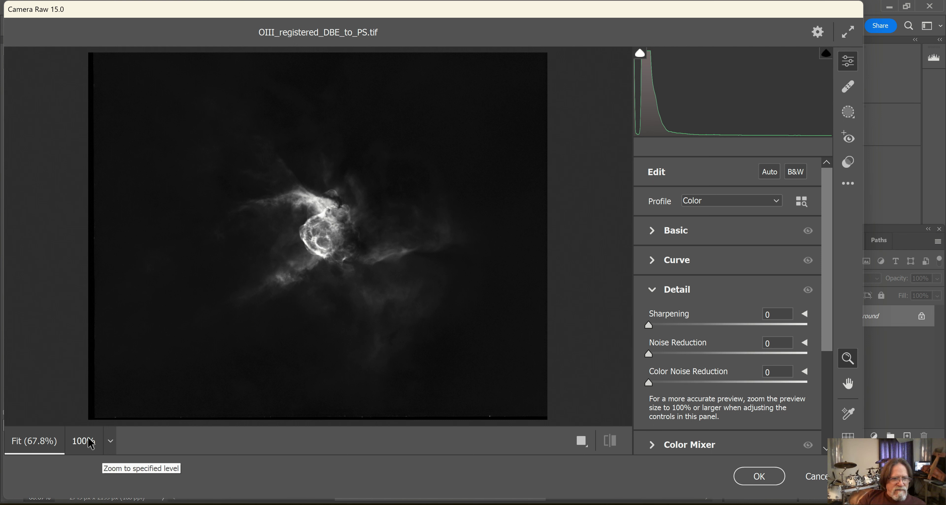
{"action": "left_click", "coordinate": [110, 445]}
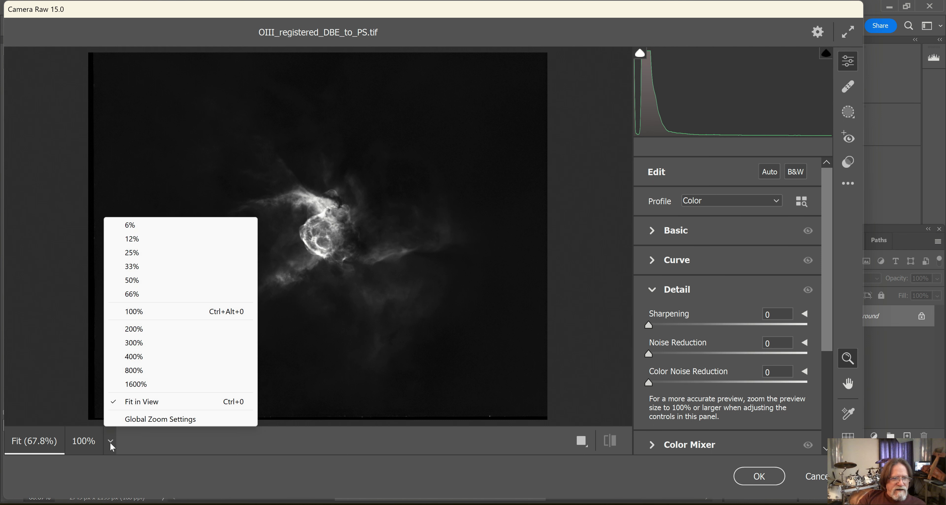
{"action": "left_click", "coordinate": [141, 342]}
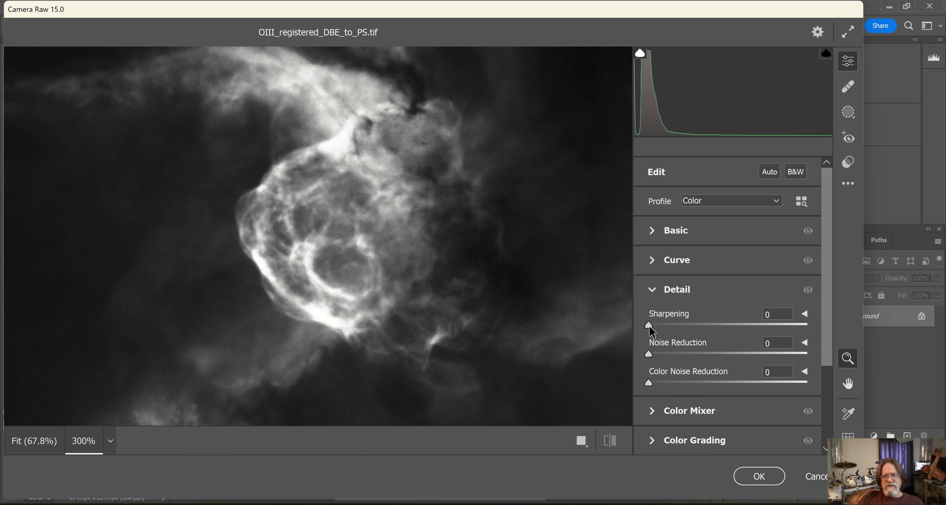
{"action": "left_click_drag", "start_coordinate": [649, 327], "coordinate": [872, 378]}
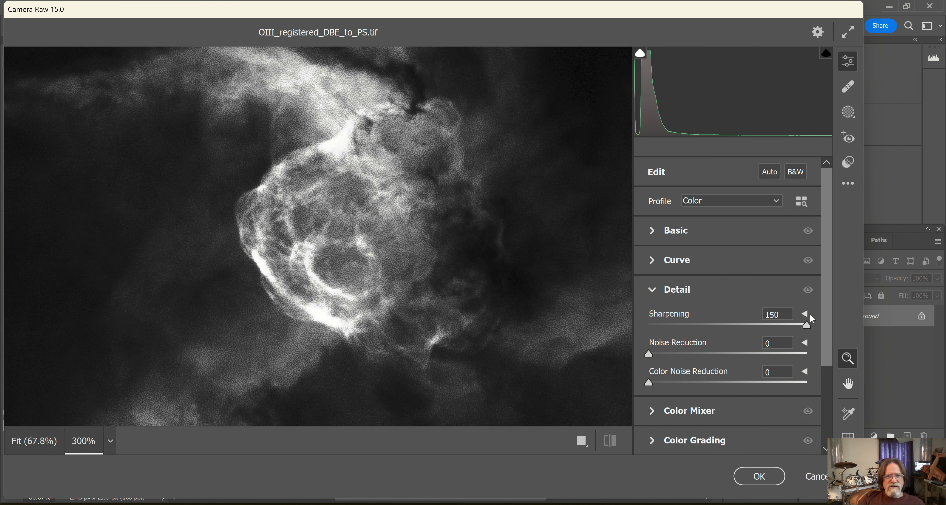
{"action": "left_click_drag", "start_coordinate": [806, 338], "coordinate": [667, 374]}
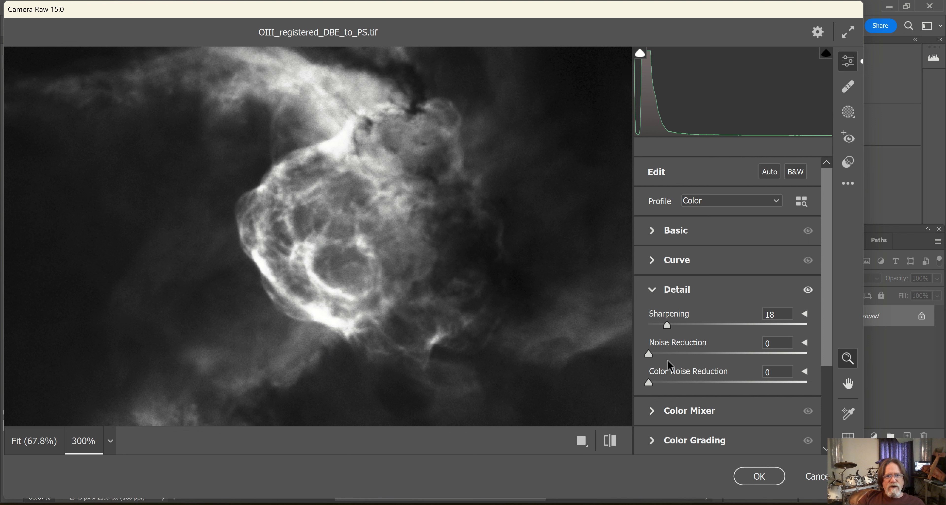
{"action": "left_click_drag", "start_coordinate": [650, 355], "coordinate": [725, 356]}
{"action": "left_click_drag", "start_coordinate": [668, 327], "coordinate": [706, 384]}
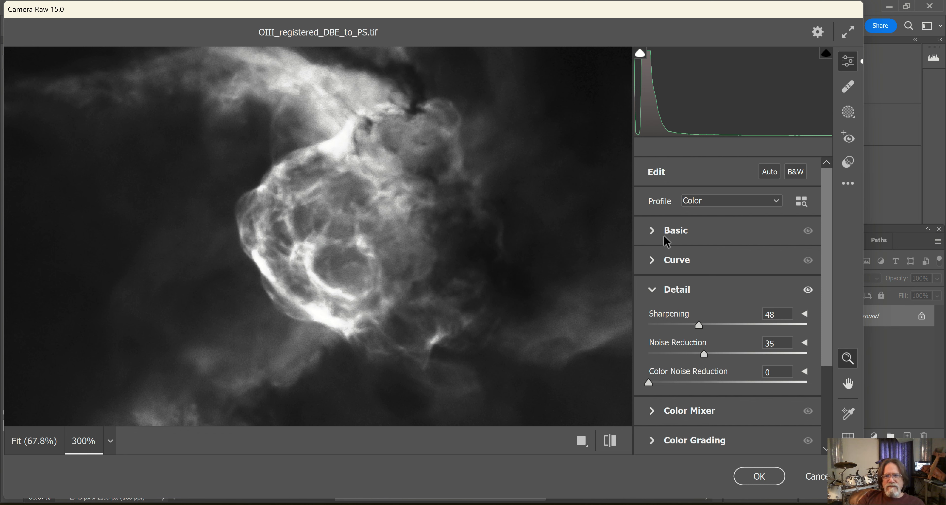
- Set Dehaze to +49 in the Camera Raw basic adjustments for the OIII image
{"action": "left_click", "coordinate": [656, 235]}
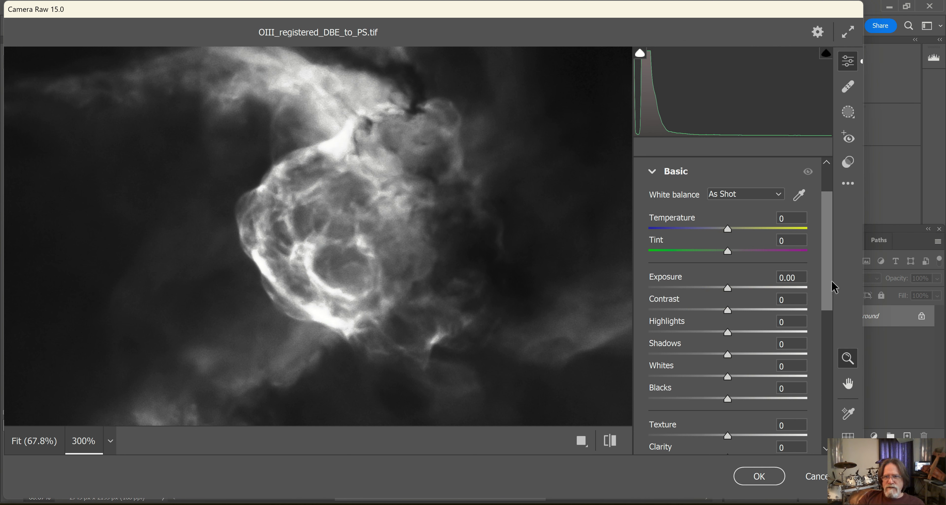
{"action": "scroll", "coordinate": [833, 287], "scroll_direction": "down", "scroll_amount": 5}
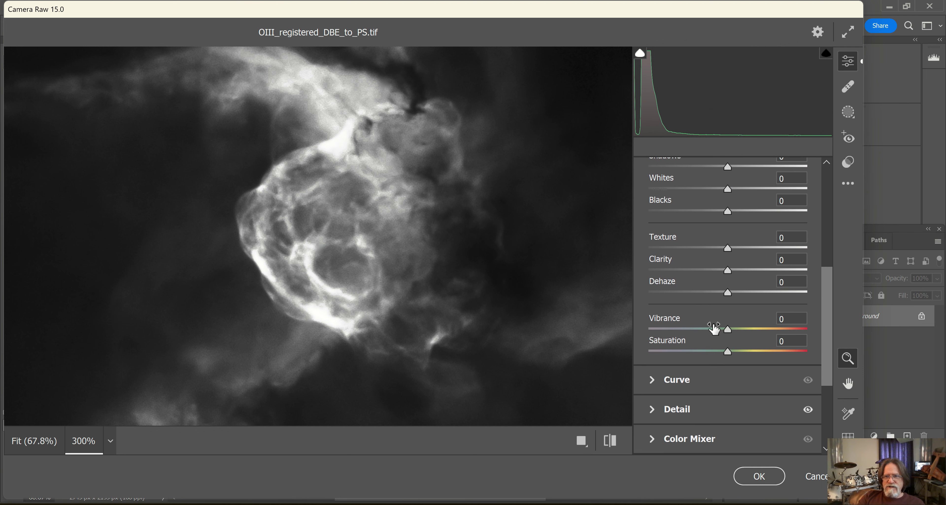
{"action": "left_click_drag", "start_coordinate": [729, 296], "coordinate": [886, 345]}
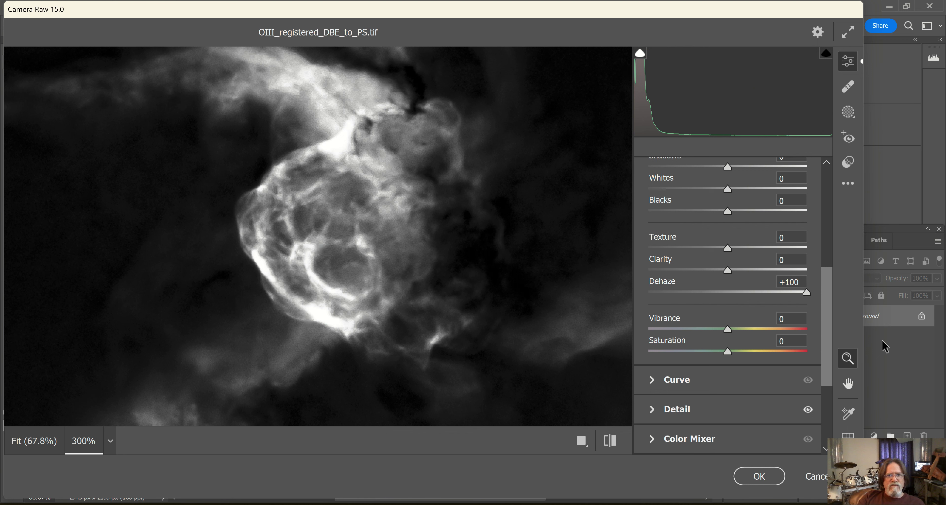
{"action": "left_click_drag", "start_coordinate": [841, 353], "coordinate": [767, 359]}
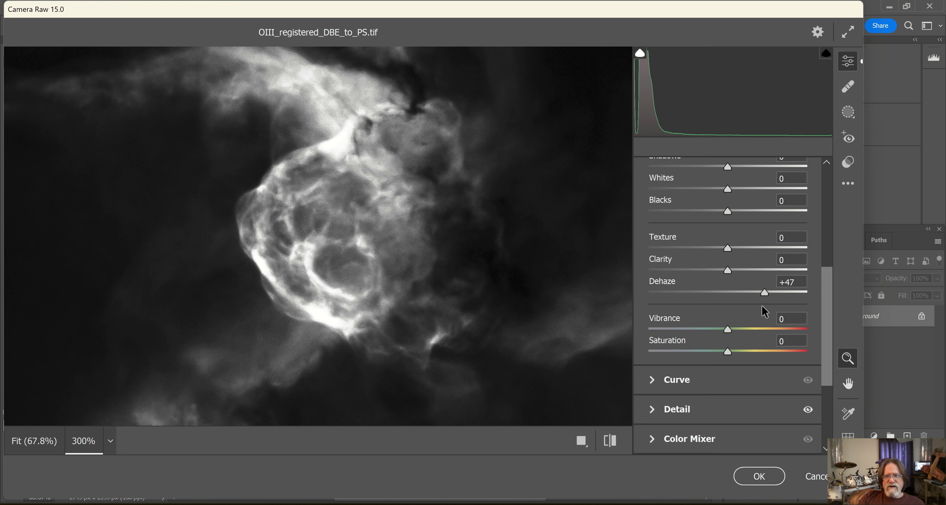
{"action": "mouse_move", "coordinate": [764, 292]}
{"action": "left_mouse_down"}
{"action": "mouse_move", "coordinate": [703, 294]}
{"action": "mouse_move", "coordinate": [766, 293]}
{"action": "left_mouse_up"}
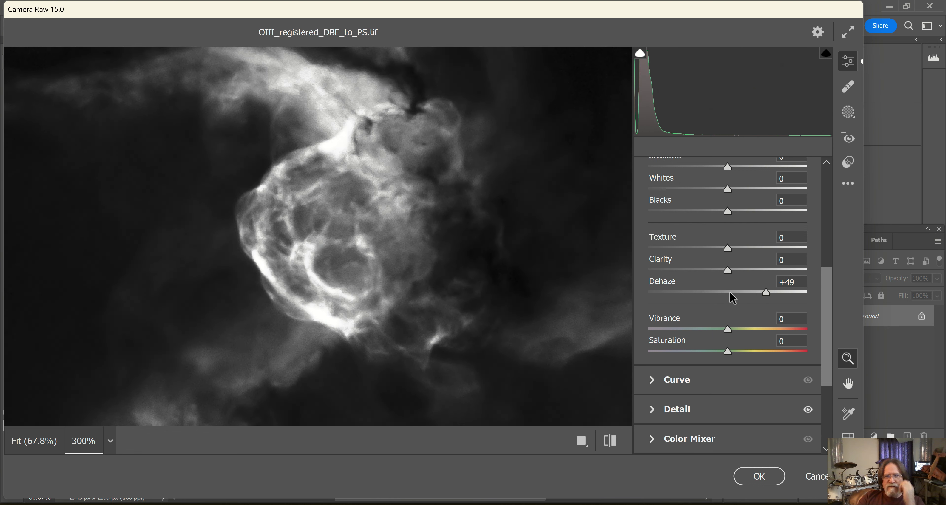
- Set Clarity to +47 and Texture to +37 in the Camera Raw basic adjustments for the OIII image
{"action": "left_click_drag", "start_coordinate": [728, 271], "coordinate": [731, 322]}
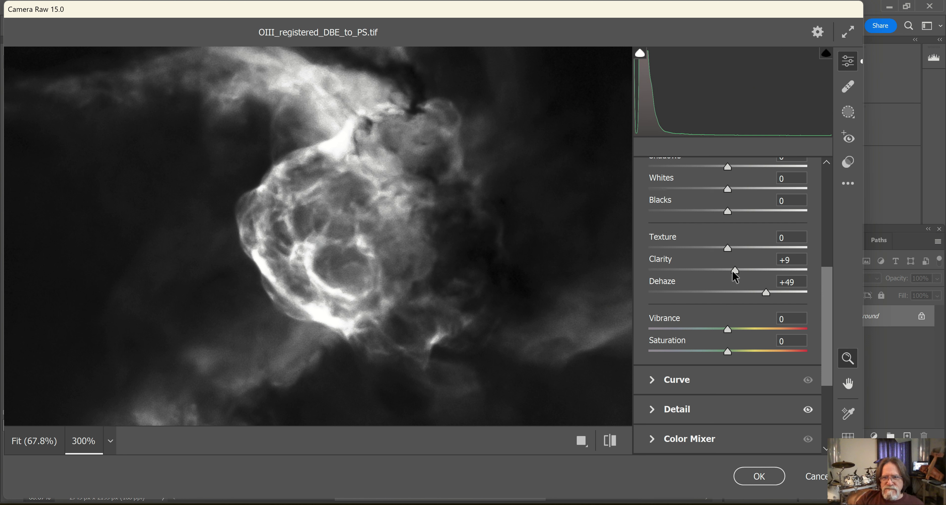
{"action": "left_click_drag", "start_coordinate": [734, 270], "coordinate": [774, 304]}
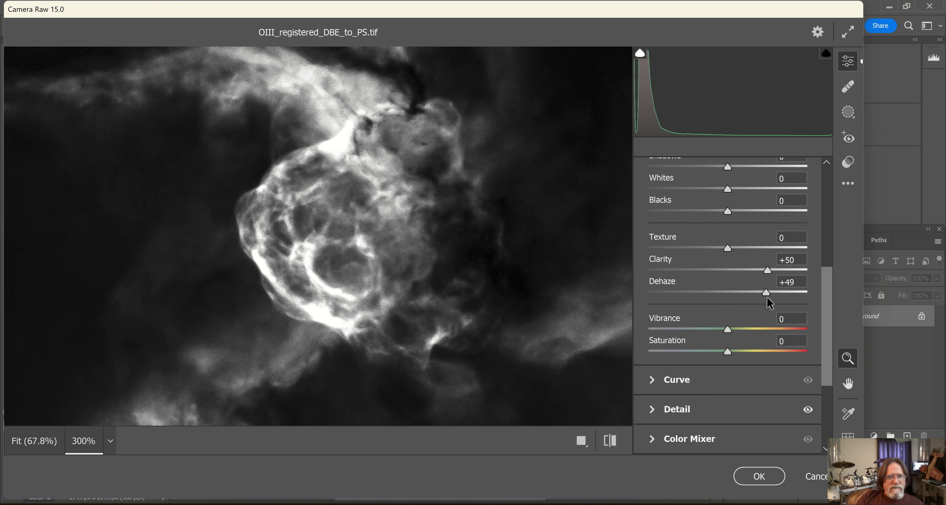
{"action": "left_click_drag", "start_coordinate": [727, 249], "coordinate": [847, 274]}
{"action": "left_click_drag", "start_coordinate": [769, 285], "coordinate": [907, 315]}
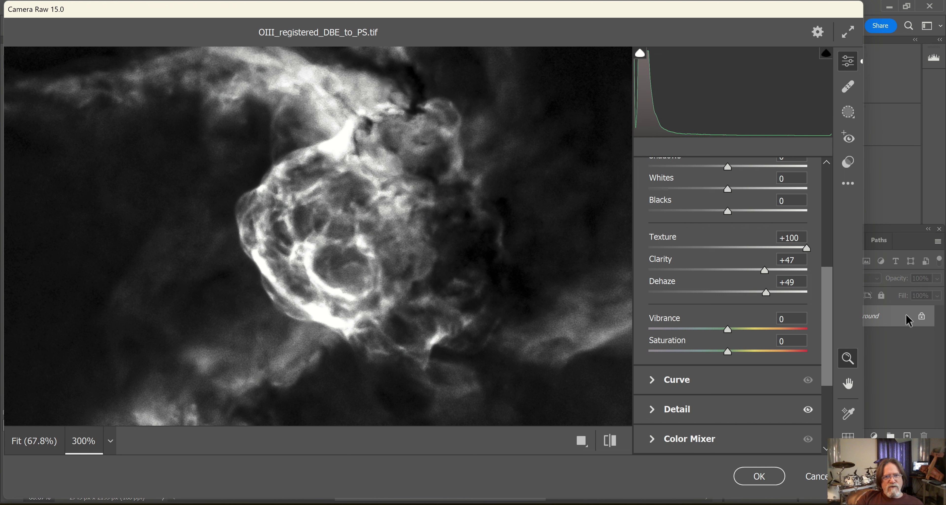
{"action": "left_click_drag", "start_coordinate": [800, 253], "coordinate": [841, 293]}
{"action": "key", "text": "ctrl+z"}
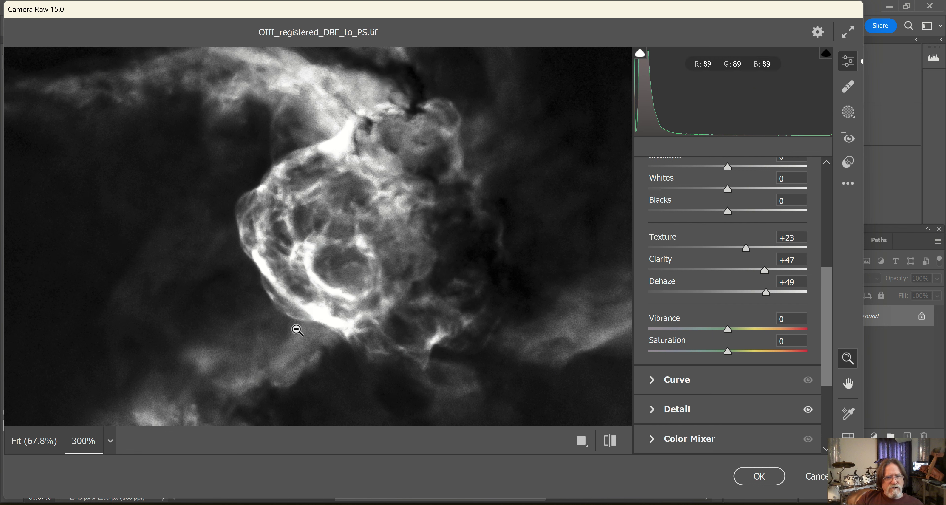
{"action": "left_click_drag", "start_coordinate": [748, 253], "coordinate": [760, 289]}
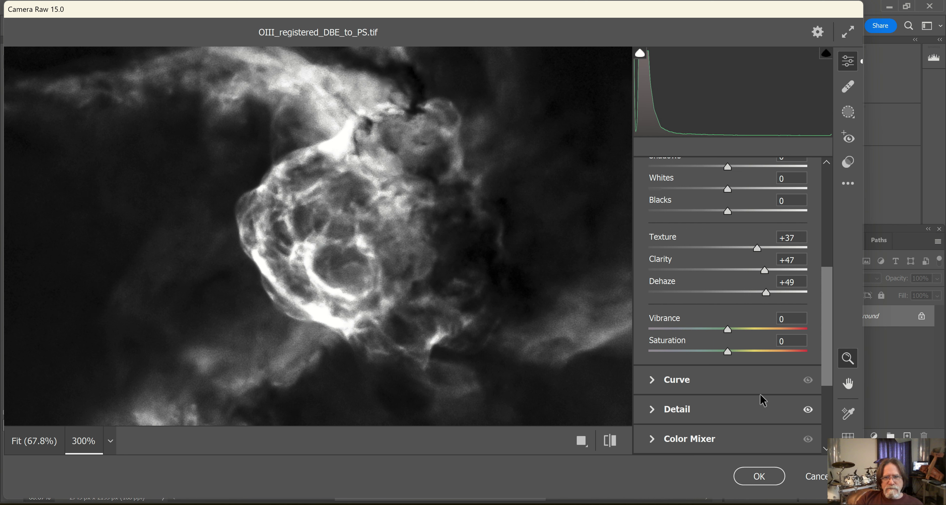
- Set Noise Reduction to 7 in the Camera Raw detail adjustments, review the basic adjustments and apply the filter to the OIII image
{"action": "left_click", "coordinate": [656, 411]}
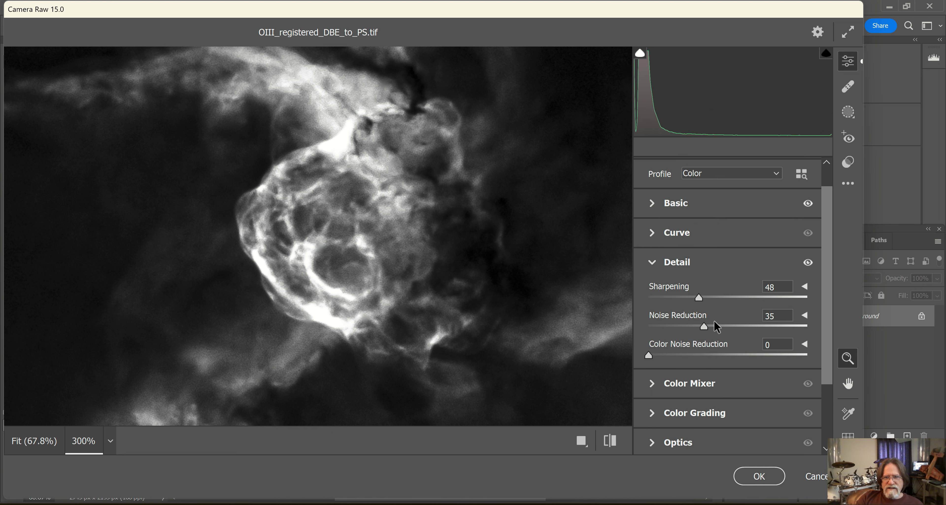
{"action": "left_click_drag", "start_coordinate": [705, 327], "coordinate": [926, 345]}
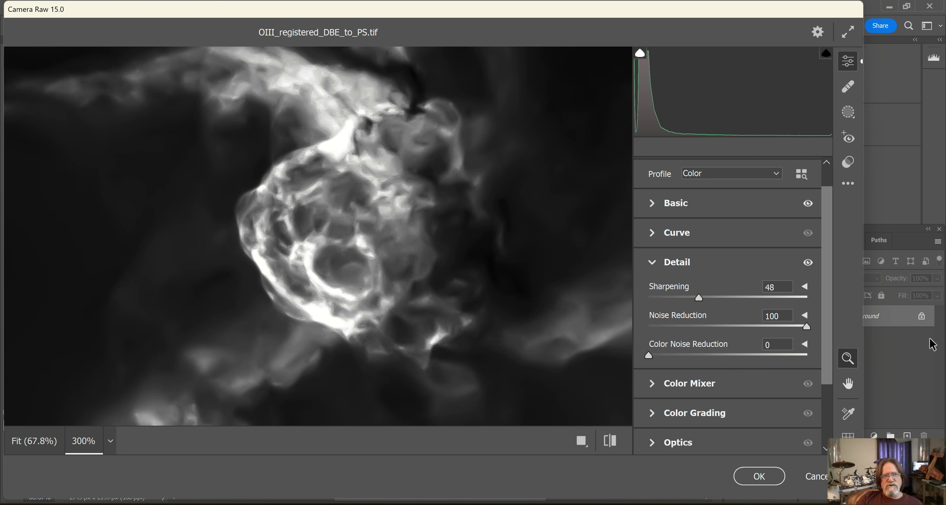
{"action": "double_click", "coordinate": [807, 327]}
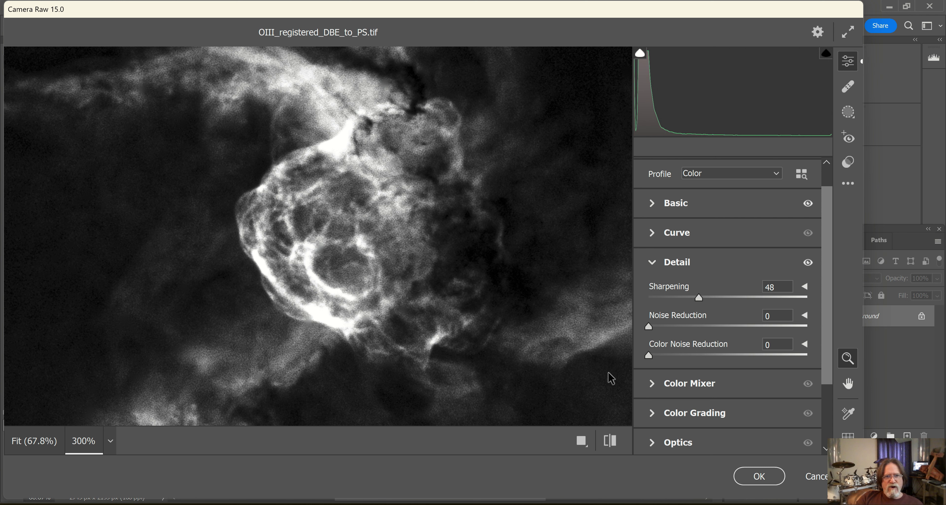
{"action": "left_click_drag", "start_coordinate": [610, 376], "coordinate": [668, 377]}
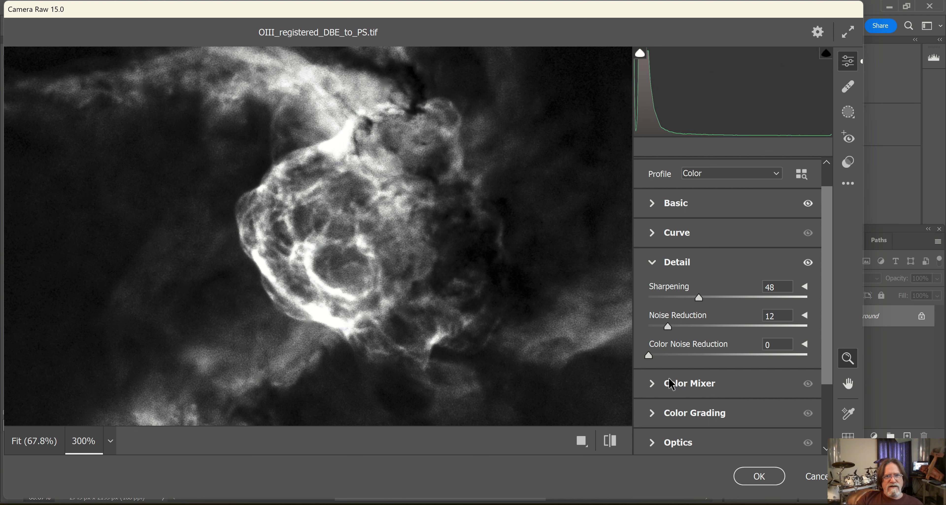
{"action": "left_click_drag", "start_coordinate": [669, 378], "coordinate": [660, 376]}
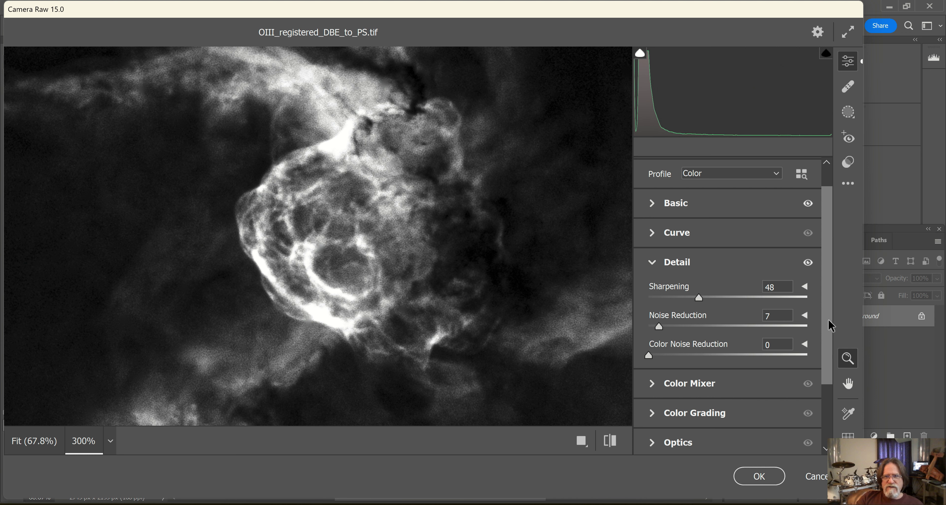
{"action": "scroll", "coordinate": [827, 279], "scroll_direction": "up", "scroll_amount": 2}
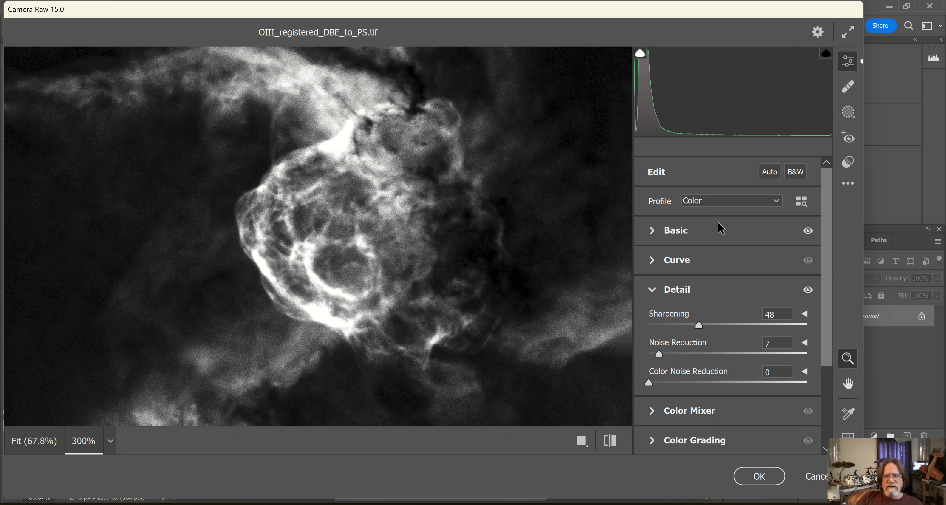
{"action": "left_click", "coordinate": [652, 232]}
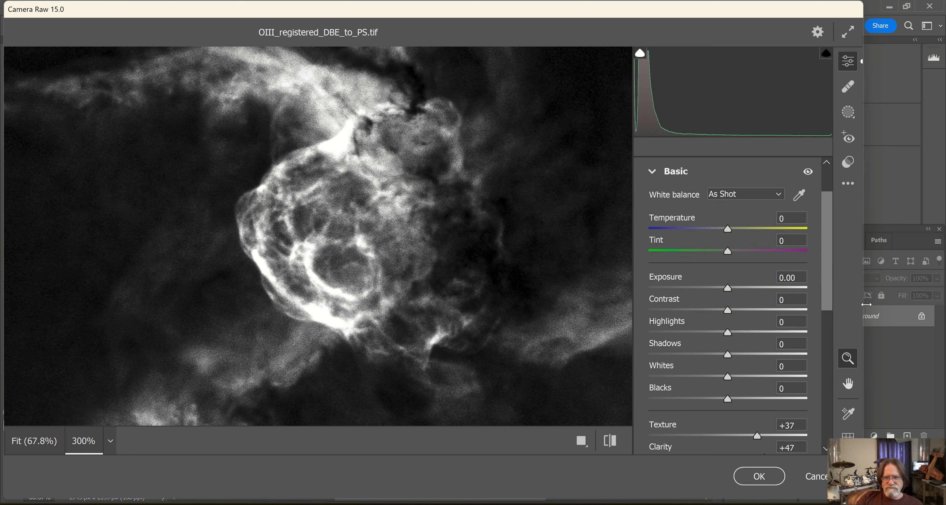
{"action": "left_click_drag", "start_coordinate": [828, 258], "coordinate": [843, 321]}
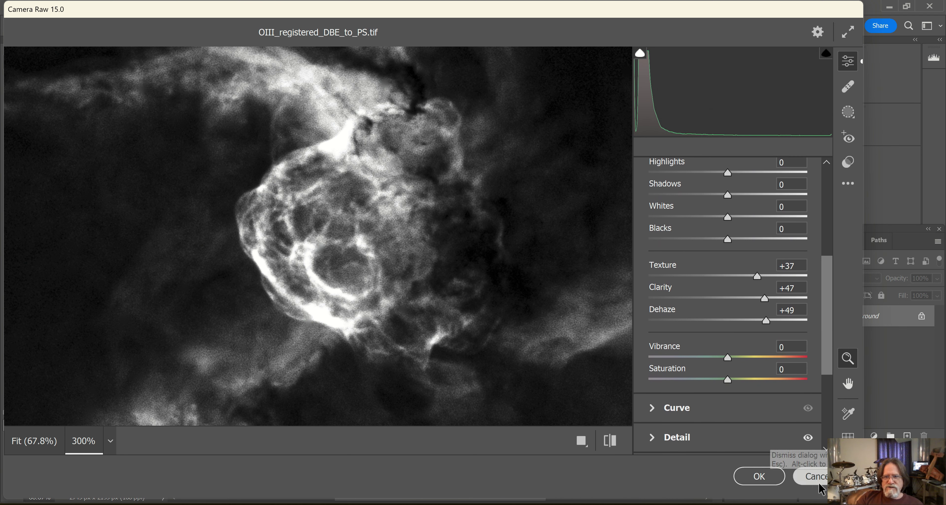
{"action": "left_click", "coordinate": [759, 476]}
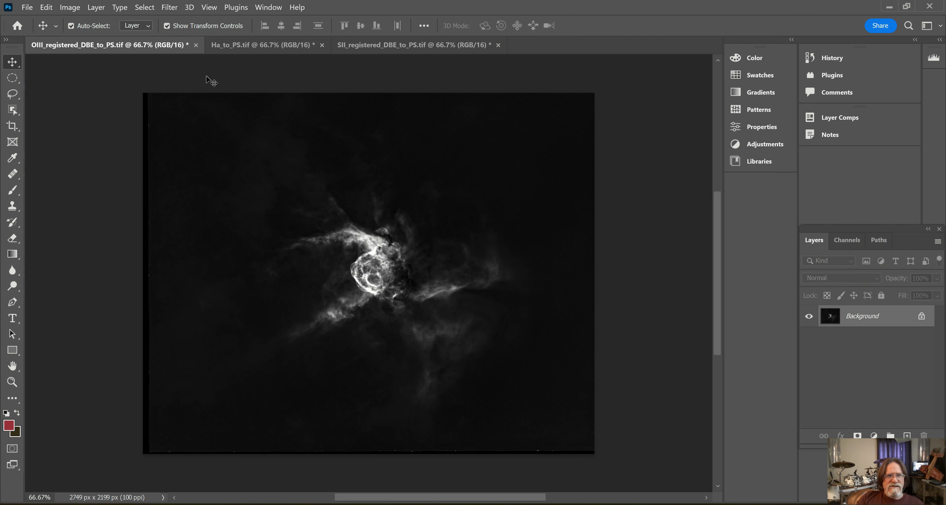
- Start the Topaz DeNoise AI filter on the OIII image, preview it at 200% and choose the Severe Noise model
{"action": "left_click", "coordinate": [170, 8]}
{"action": "mouse_move", "coordinate": [223, 291]}
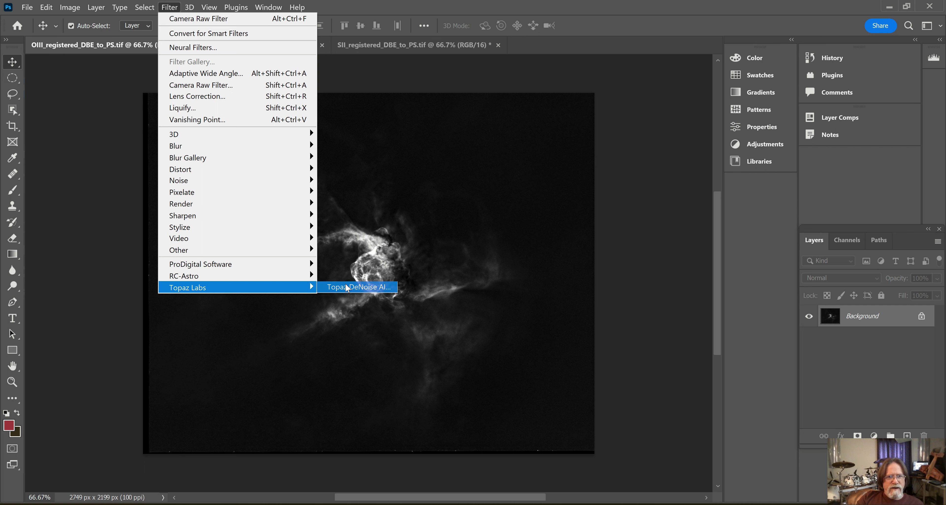
{"action": "left_click", "coordinate": [349, 288]}
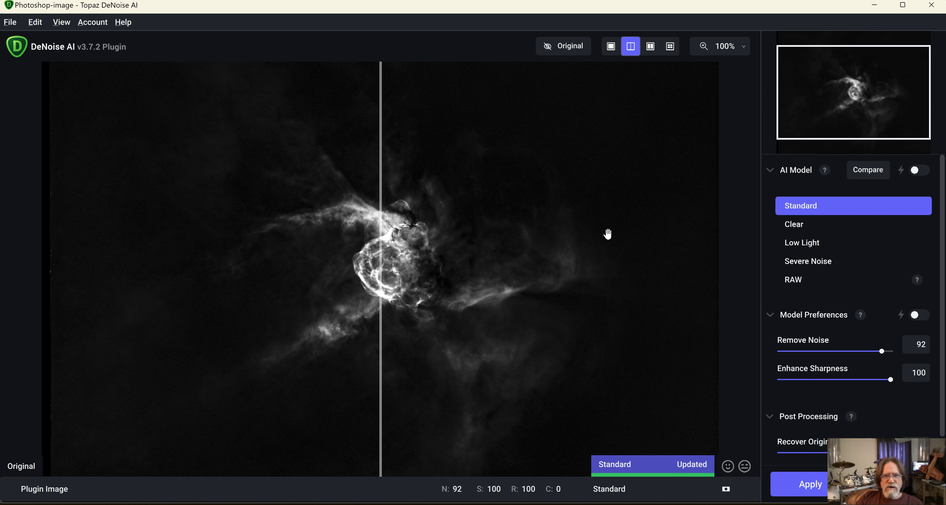
{"action": "left_click", "coordinate": [745, 48]}
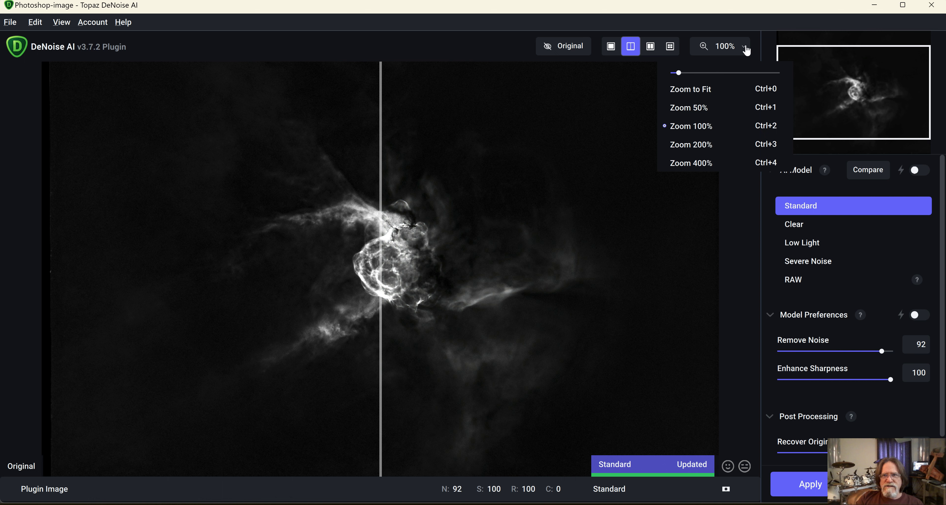
{"action": "left_click", "coordinate": [705, 145]}
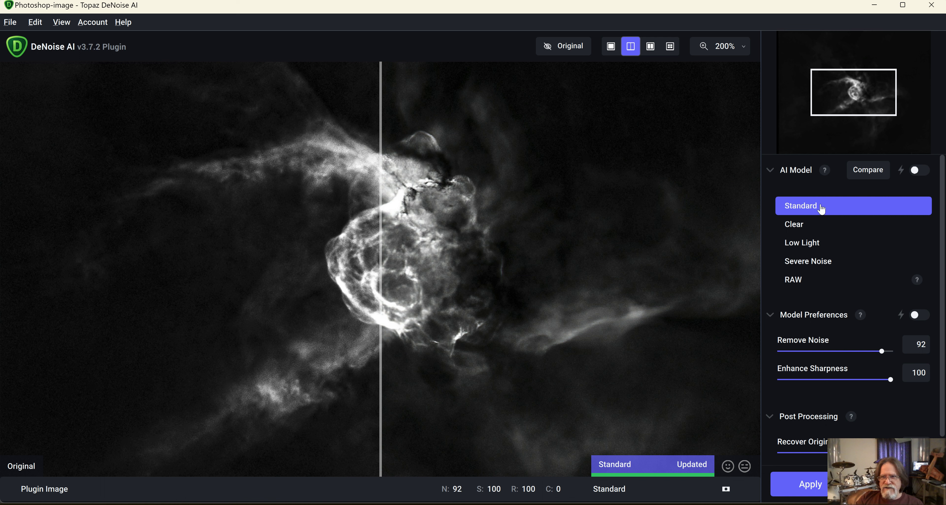
{"action": "left_click", "coordinate": [839, 265]}
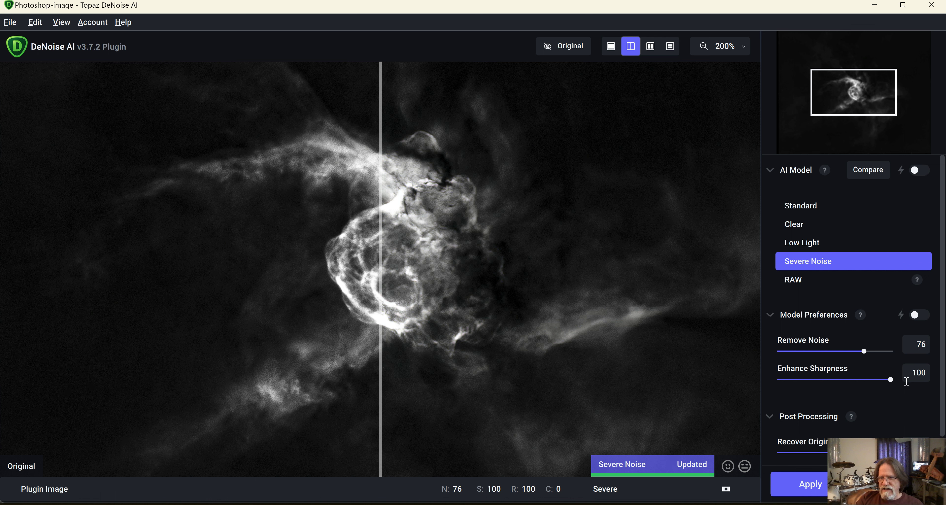
- Set Enhance Sharpness to 76 and Remove Noise to 59, compare with the original in the split preview and apply the denoising
{"action": "left_click_drag", "start_coordinate": [891, 380], "coordinate": [874, 354]}
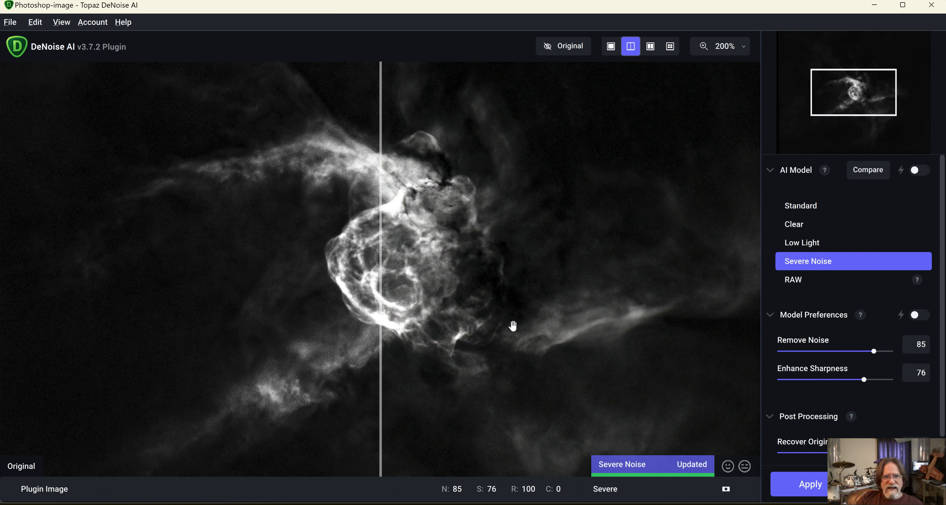
{"action": "left_click_drag", "start_coordinate": [382, 349], "coordinate": [366, 408]}
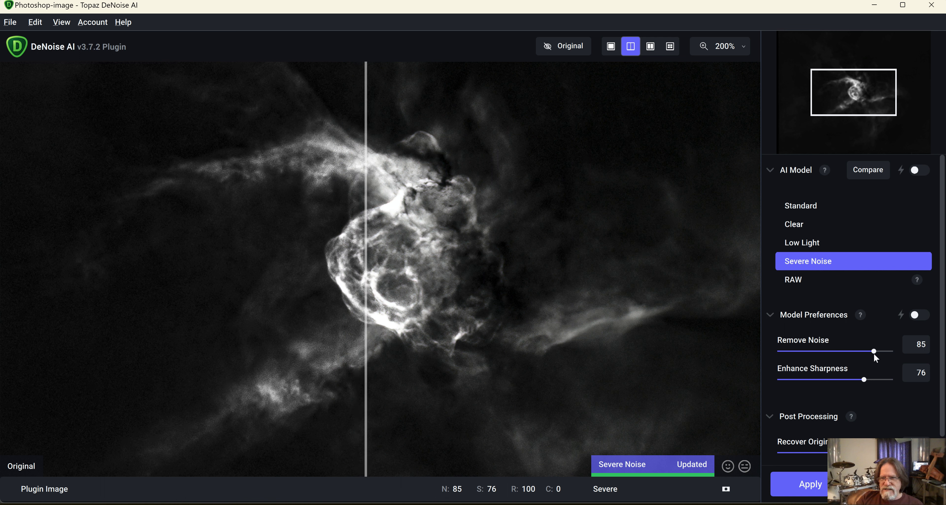
{"action": "left_click_drag", "start_coordinate": [874, 352], "coordinate": [851, 351]}
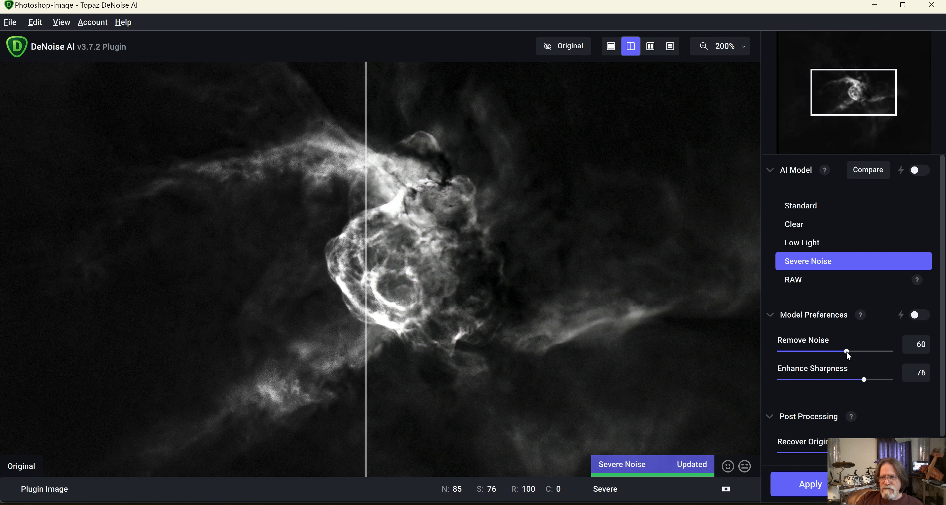
{"action": "left_click_drag", "start_coordinate": [849, 352], "coordinate": [844, 353]}
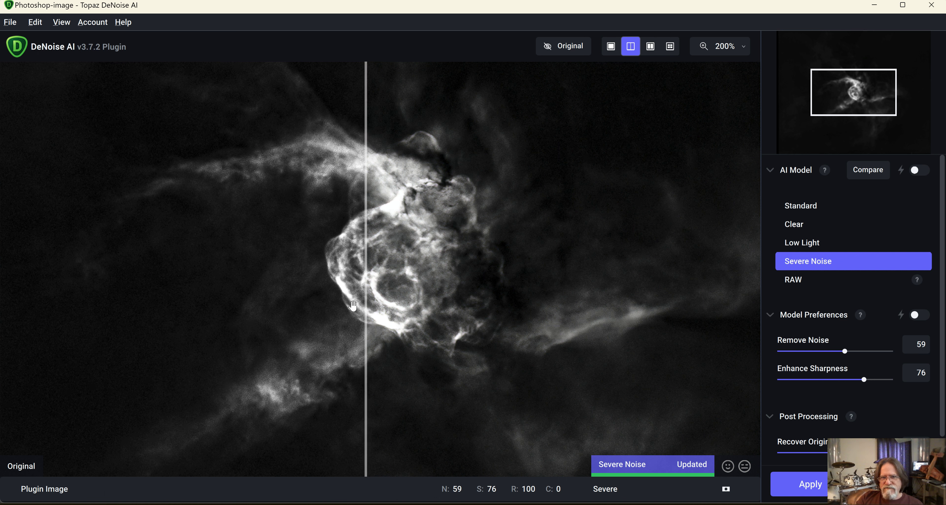
{"action": "left_click_drag", "start_coordinate": [367, 263], "coordinate": [486, 272]}
{"action": "left_click_drag", "start_coordinate": [552, 272], "coordinate": [374, 271]}
{"action": "left_click", "coordinate": [818, 485]}
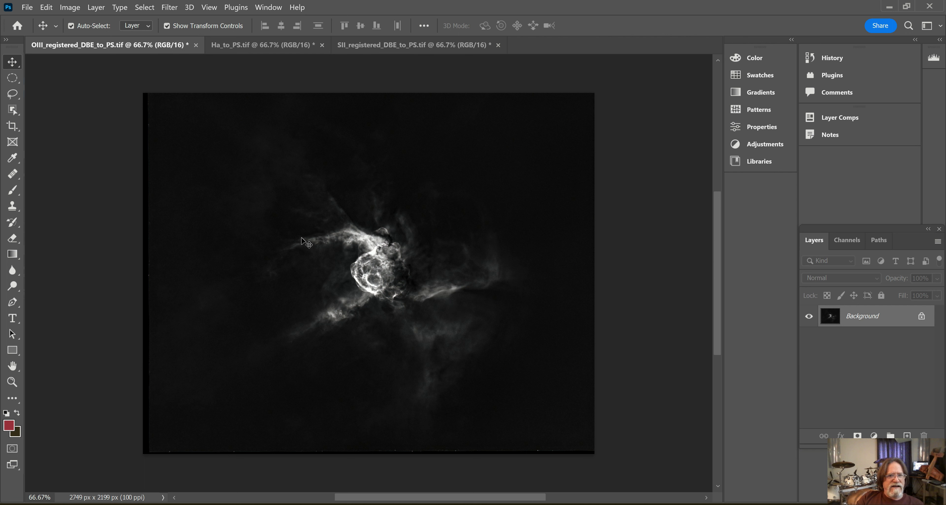
{"action": "left_click", "coordinate": [77, 10]}
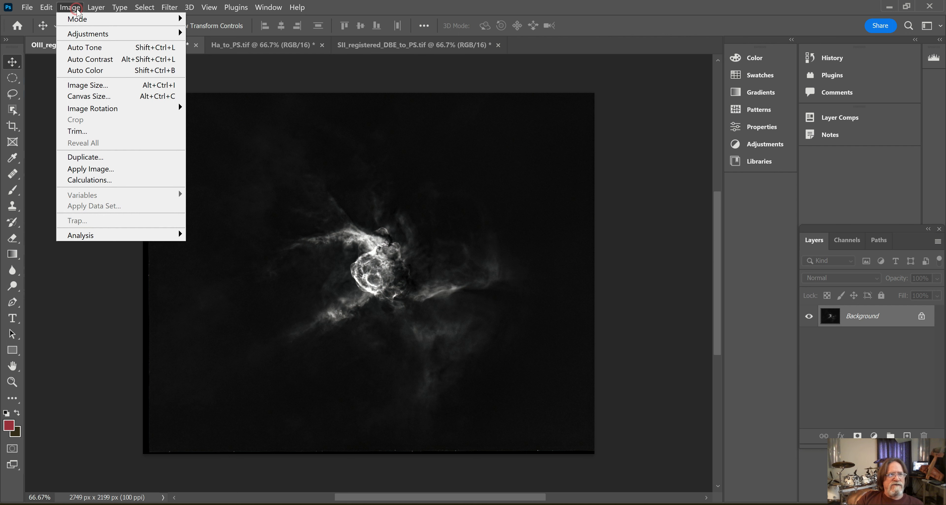
{"action": "mouse_move", "coordinate": [118, 34]}
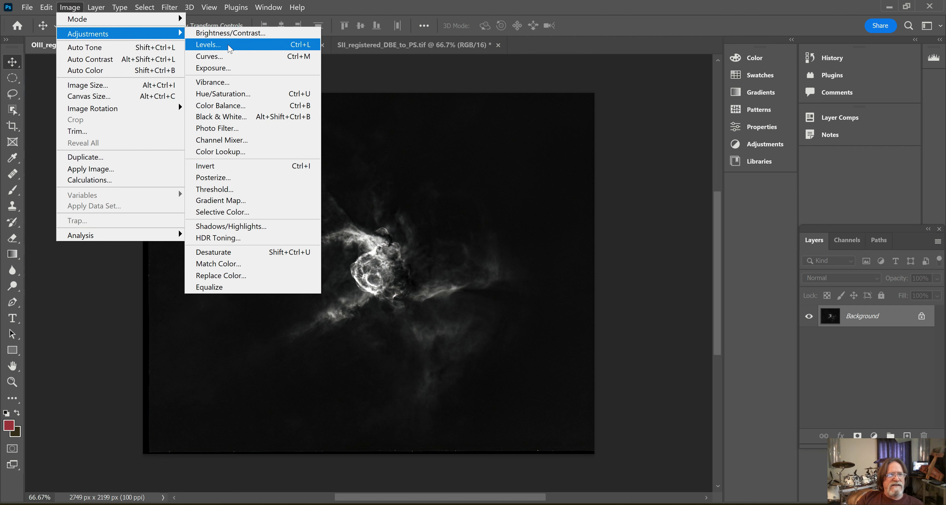
{"action": "left_click", "coordinate": [233, 56]}
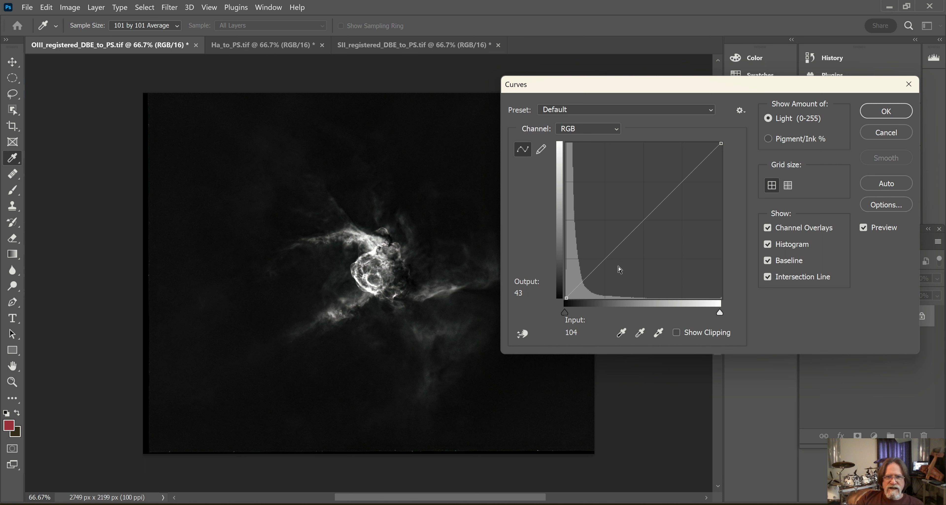
{"action": "left_click", "coordinate": [618, 246]}
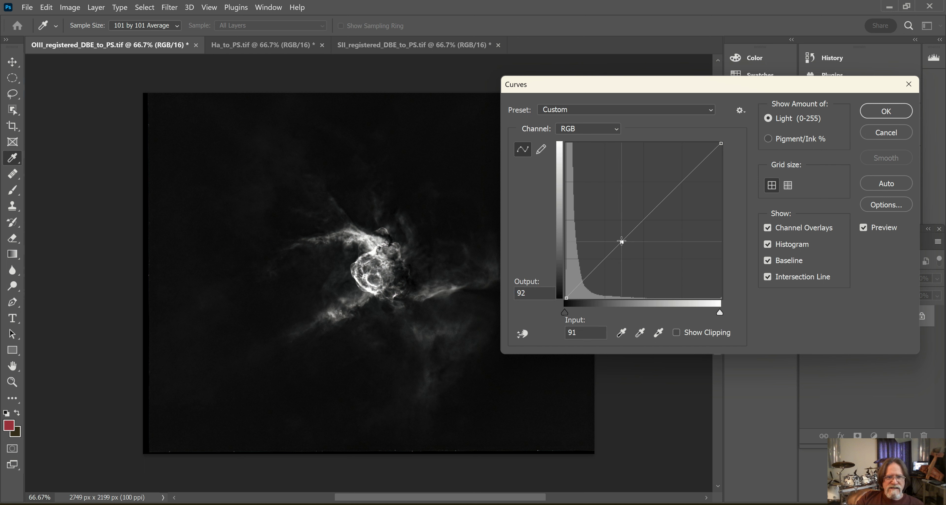
{"action": "left_click_drag", "start_coordinate": [617, 239], "coordinate": [623, 242]}
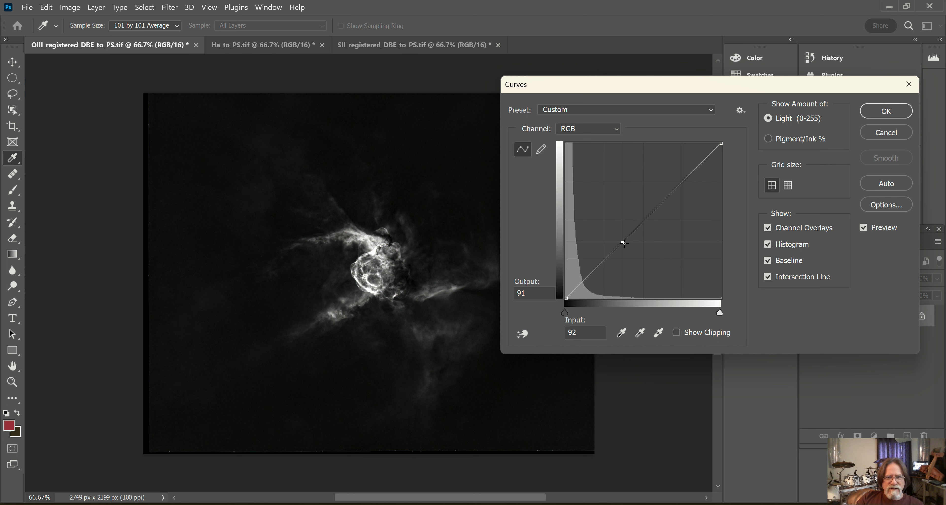
{"action": "left_click_drag", "start_coordinate": [625, 243], "coordinate": [625, 239]}
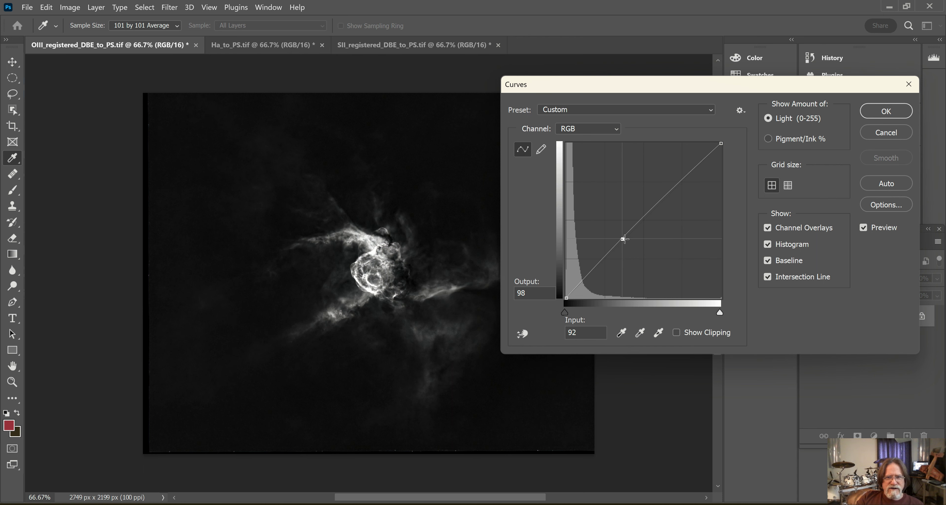
{"action": "left_click", "coordinate": [887, 133]}
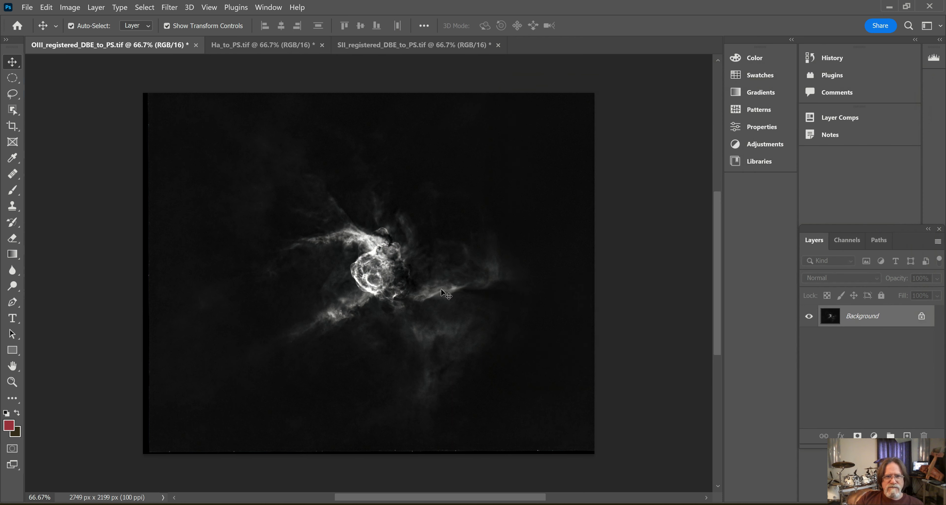
- Save the OIII image on the computer as an uncompressed TIFF named OIII_registered_DBE_to_PS_STRETCH
{"action": "left_click", "coordinate": [29, 8]}
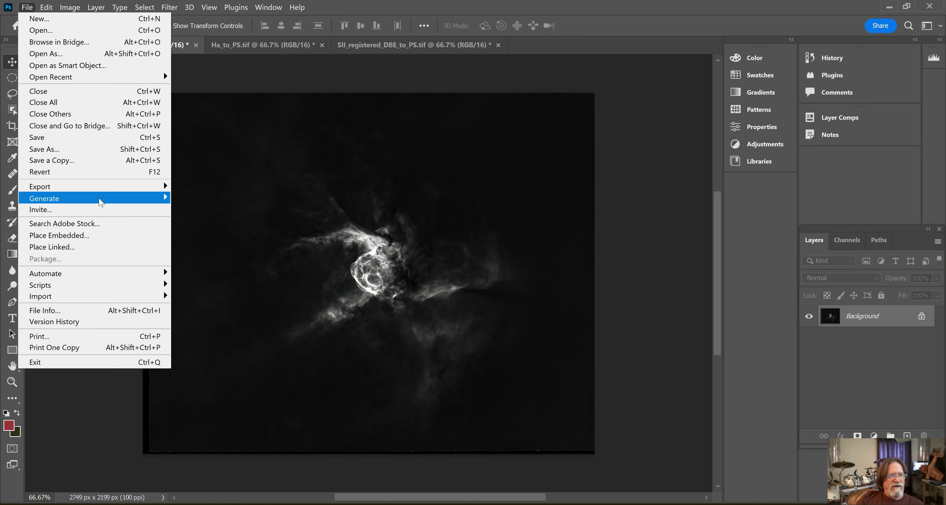
{"action": "left_click", "coordinate": [66, 149]}
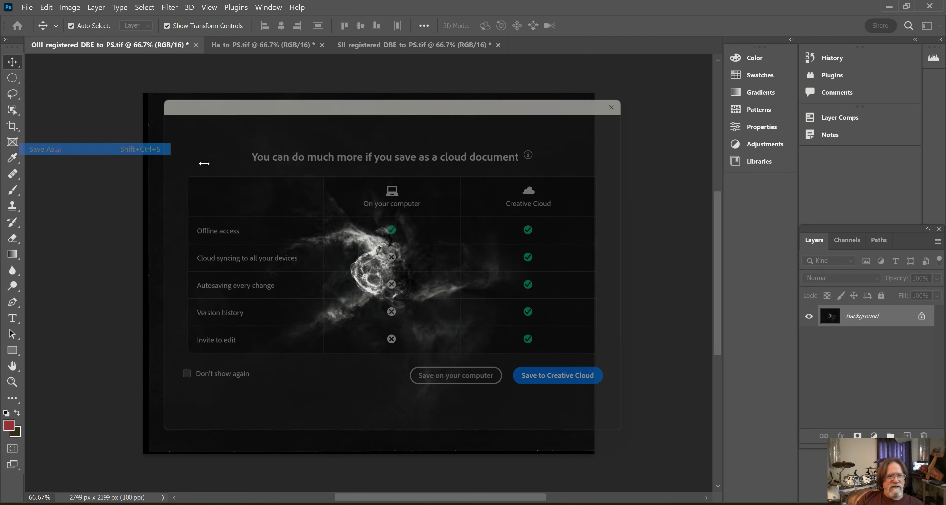
{"action": "left_click", "coordinate": [457, 396]}
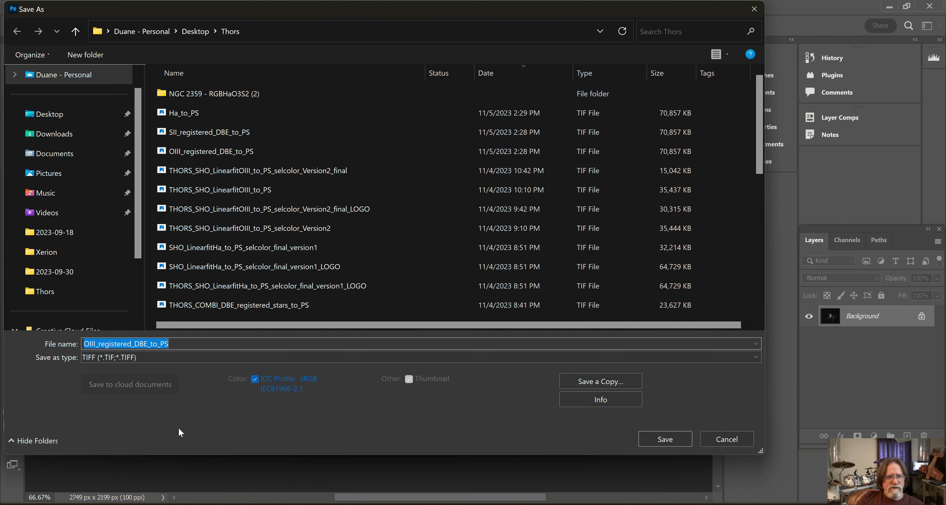
{"action": "left_click", "coordinate": [173, 343]}
{"action": "type", "text": "_STRETCH"}
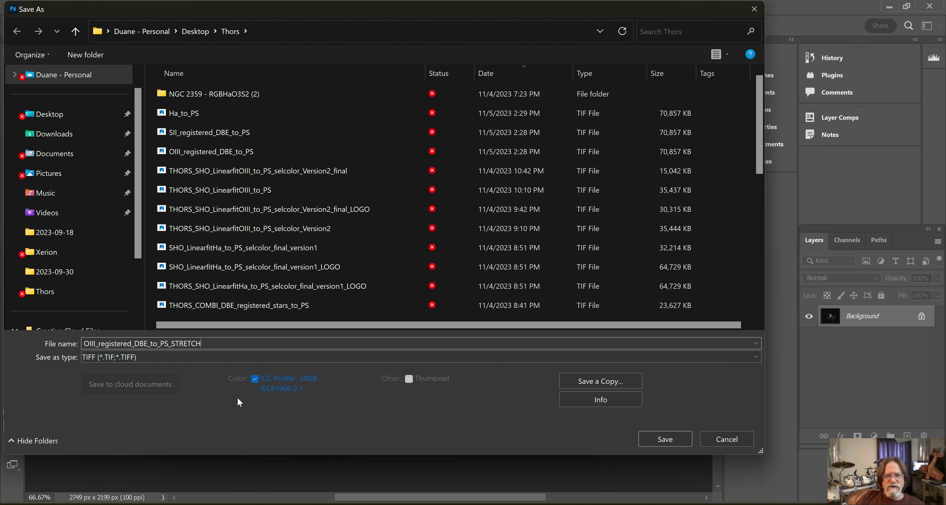
{"action": "left_click", "coordinate": [670, 442]}
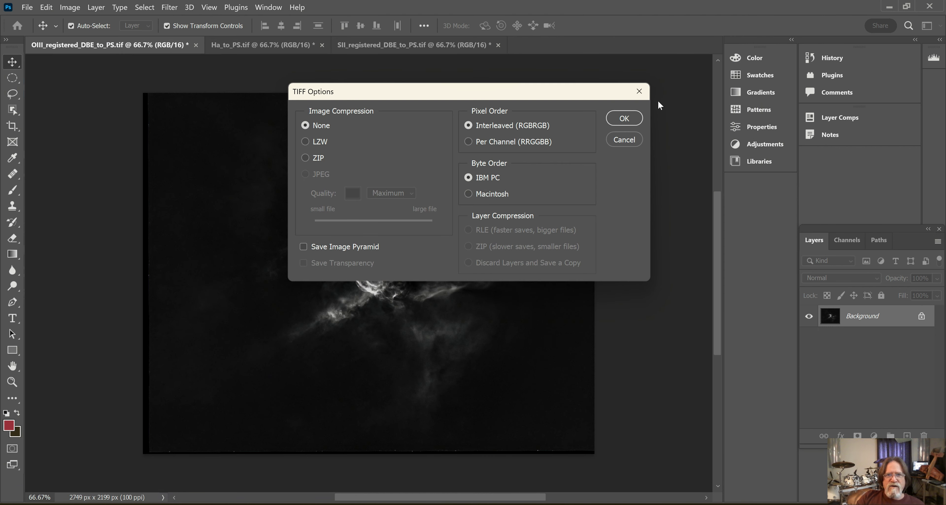
{"action": "left_click", "coordinate": [626, 120]}
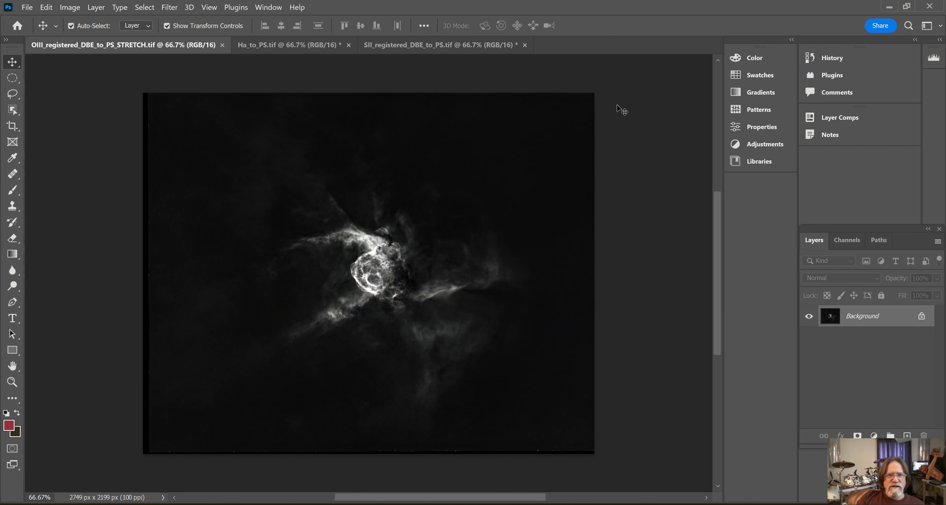
- Raise the black input level of the Ha image to 7 with a Levels adjustment on the RGB channel
{"action": "left_click", "coordinate": [276, 51]}
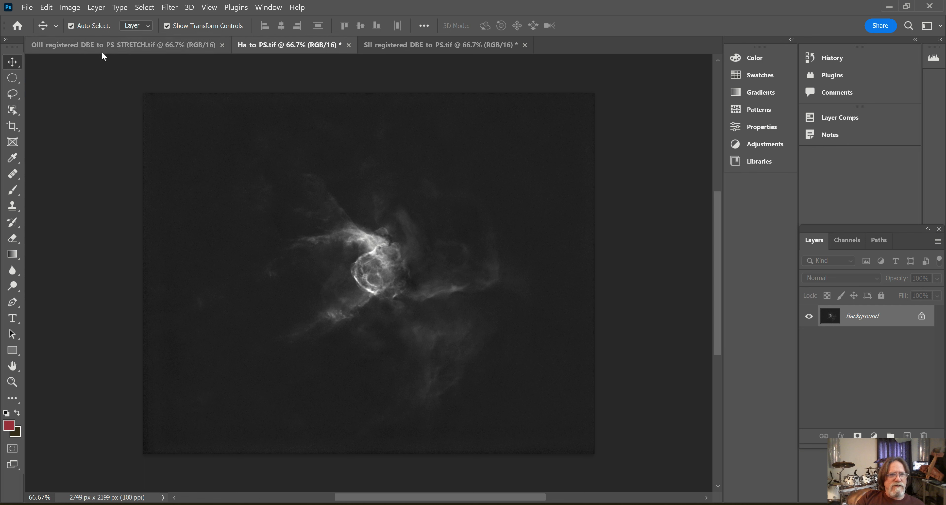
{"action": "left_click", "coordinate": [71, 8]}
{"action": "mouse_move", "coordinate": [110, 31]}
{"action": "left_click", "coordinate": [207, 45]}
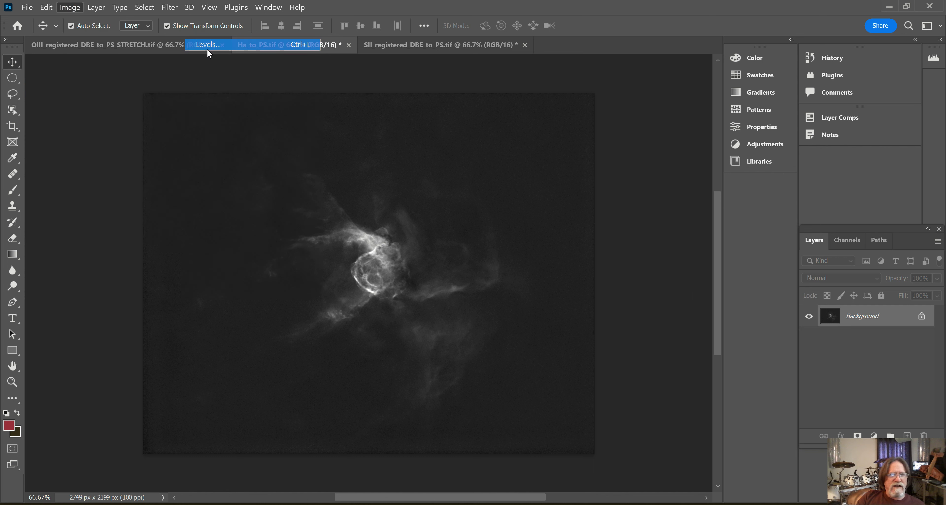
{"action": "left_click_drag", "start_coordinate": [680, 315], "coordinate": [684, 317]}
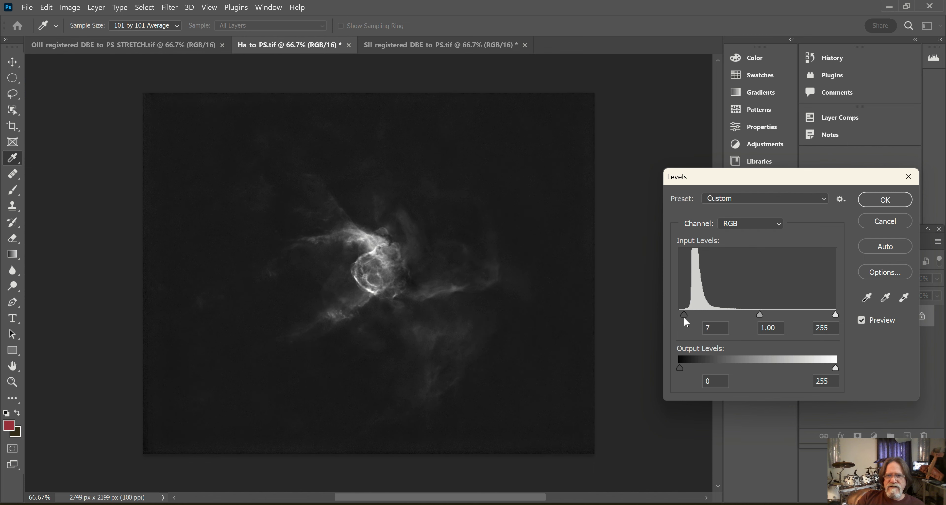
{"action": "left_click", "coordinate": [893, 198]}
{"action": "key", "text": "v"}
- Apply a Curves adjustment to the Ha image with points at input 16 output 13, input 195 output 196 and input 124 output 120
{"action": "left_click", "coordinate": [69, 7]}
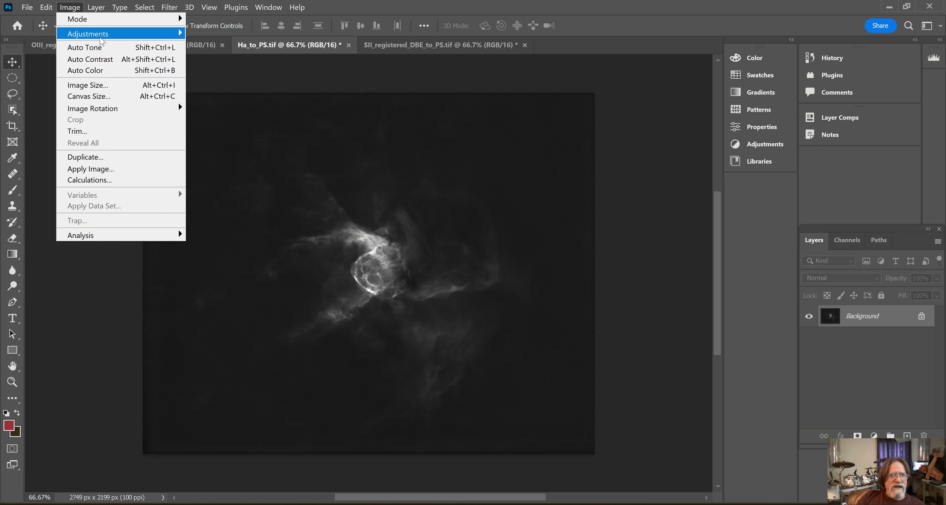
{"action": "mouse_move", "coordinate": [147, 34]}
{"action": "left_click", "coordinate": [250, 56]}
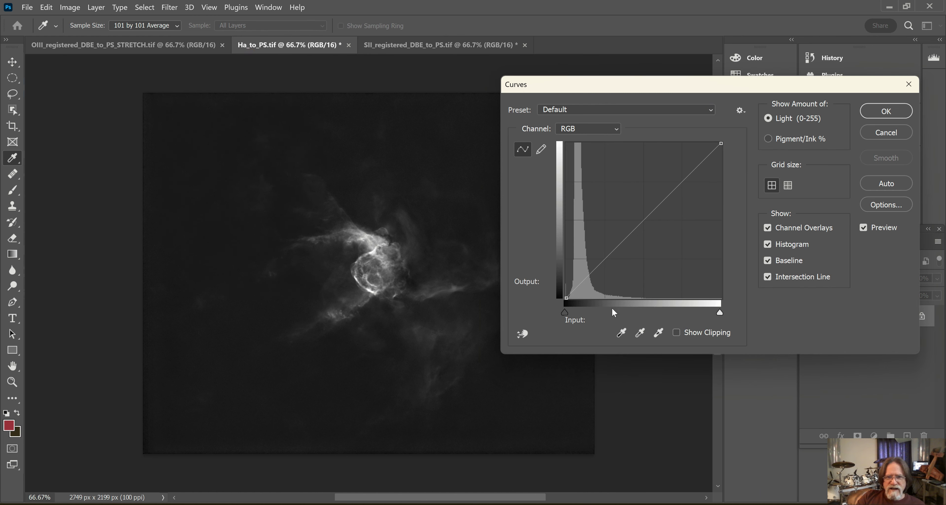
{"action": "left_click", "coordinate": [576, 289]}
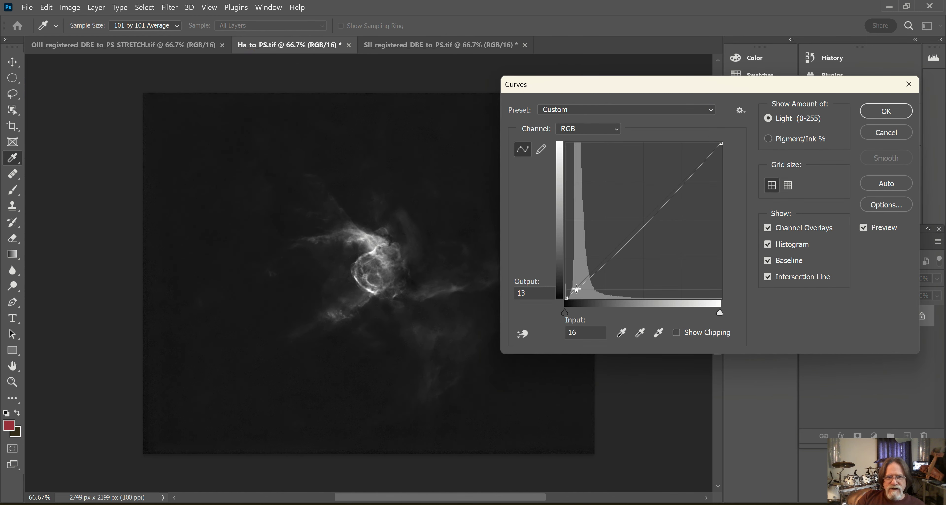
{"action": "mouse_move", "coordinate": [682, 190]}
{"action": "left_mouse_down"}
{"action": "mouse_move", "coordinate": [676, 175]}
{"action": "mouse_move", "coordinate": [686, 179]}
{"action": "left_mouse_up"}
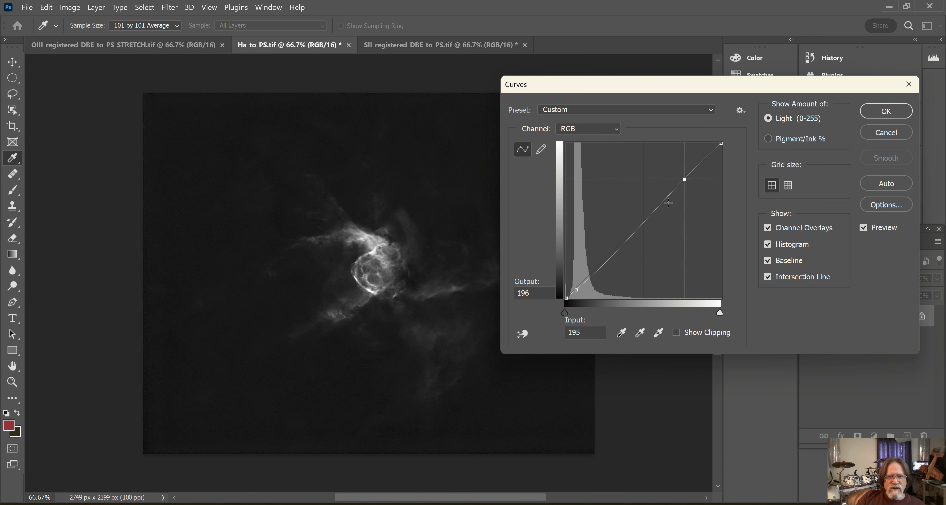
{"action": "left_click_drag", "start_coordinate": [645, 221], "coordinate": [643, 225]}
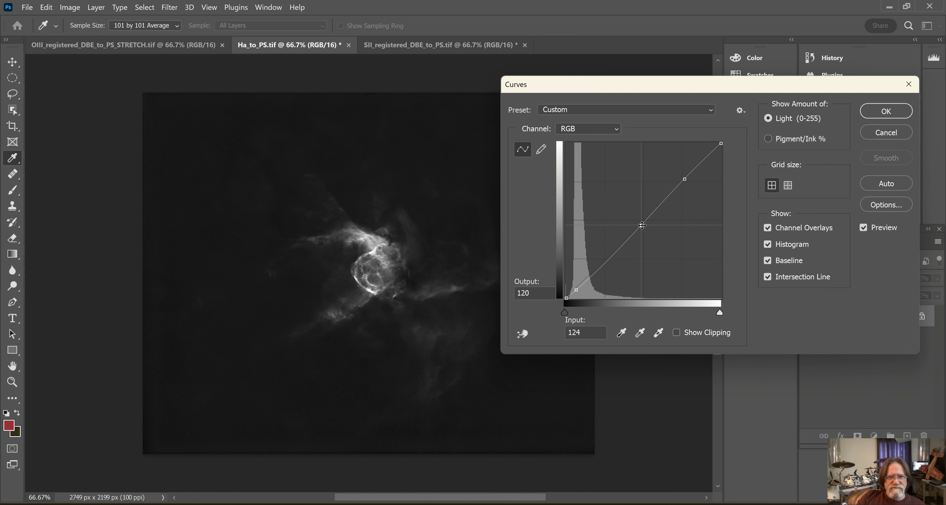
{"action": "left_click", "coordinate": [871, 117]}
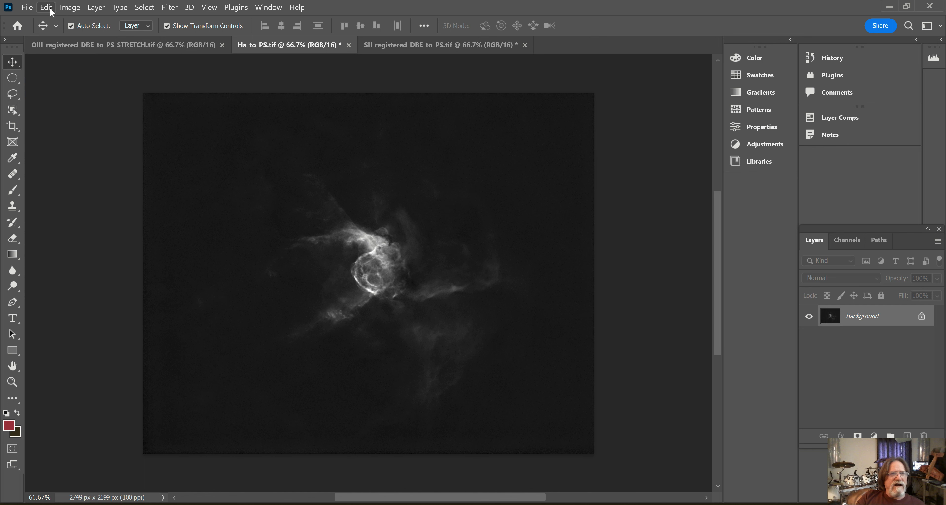
- Start the Camera Raw filter on the Ha image, preview it at 300% and set Dehaze to +21, Clarity to +58 and Texture to +21
{"action": "left_click", "coordinate": [170, 8]}
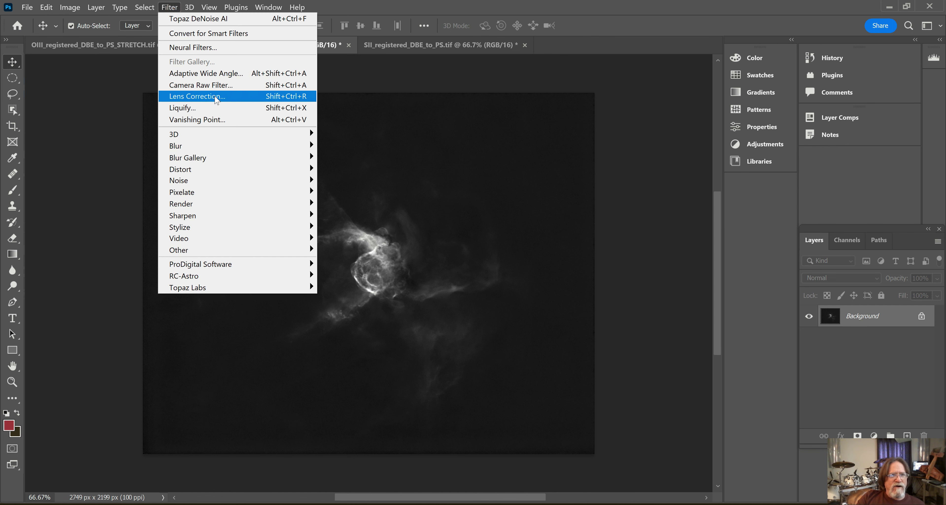
{"action": "left_click", "coordinate": [211, 85]}
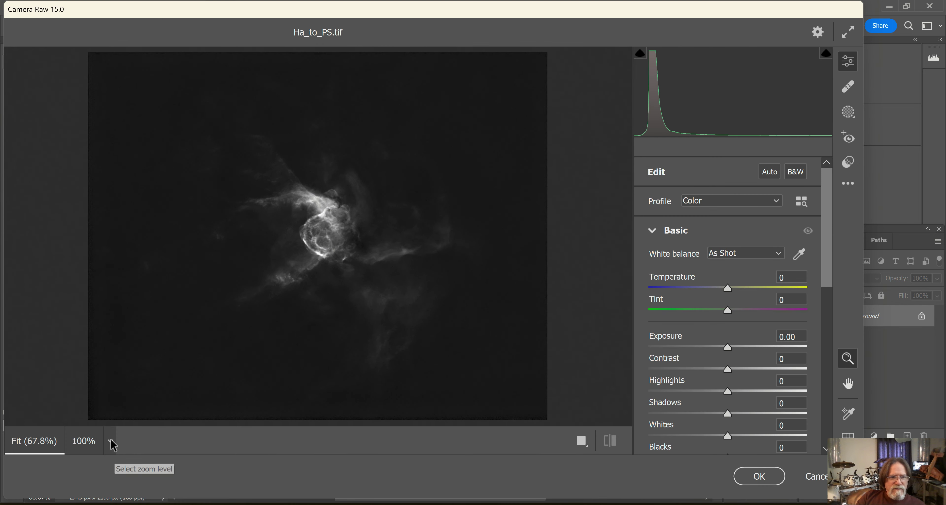
{"action": "left_click", "coordinate": [110, 441]}
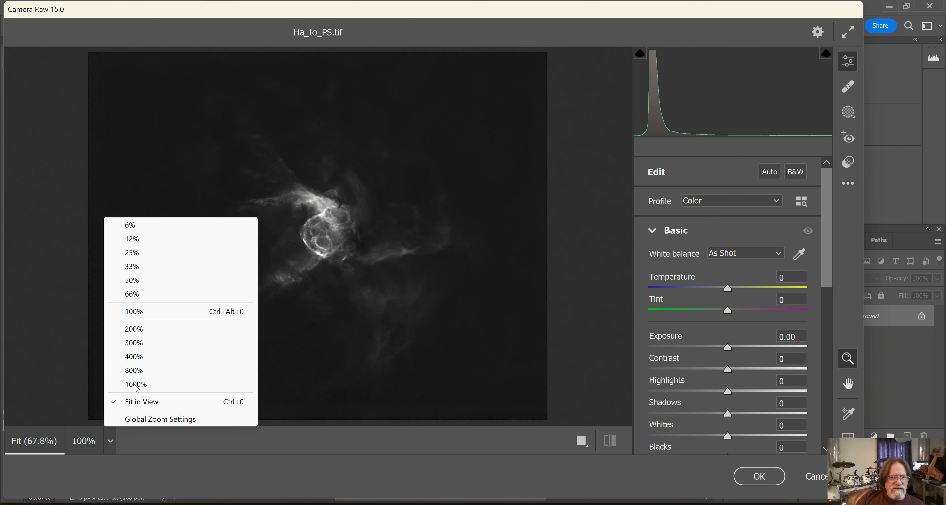
{"action": "left_click", "coordinate": [134, 342]}
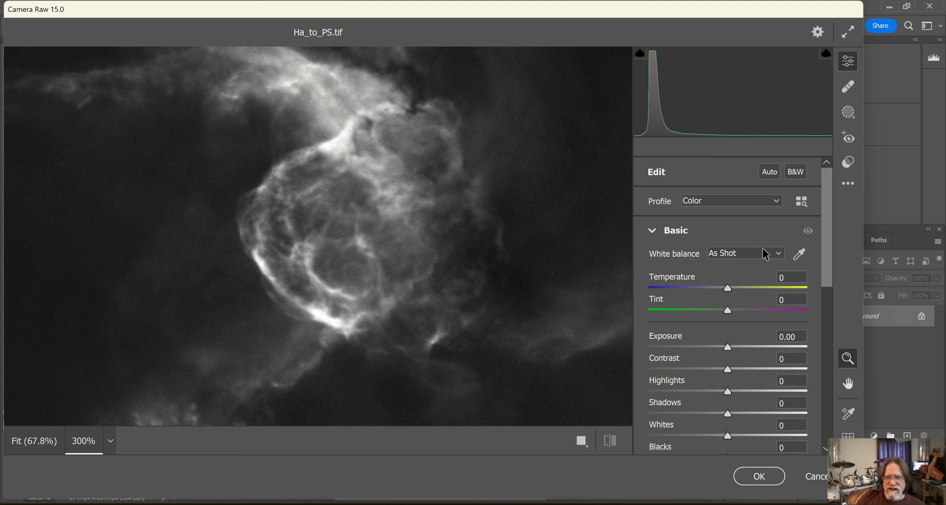
{"action": "scroll", "coordinate": [828, 257], "scroll_direction": "down", "scroll_amount": 6}
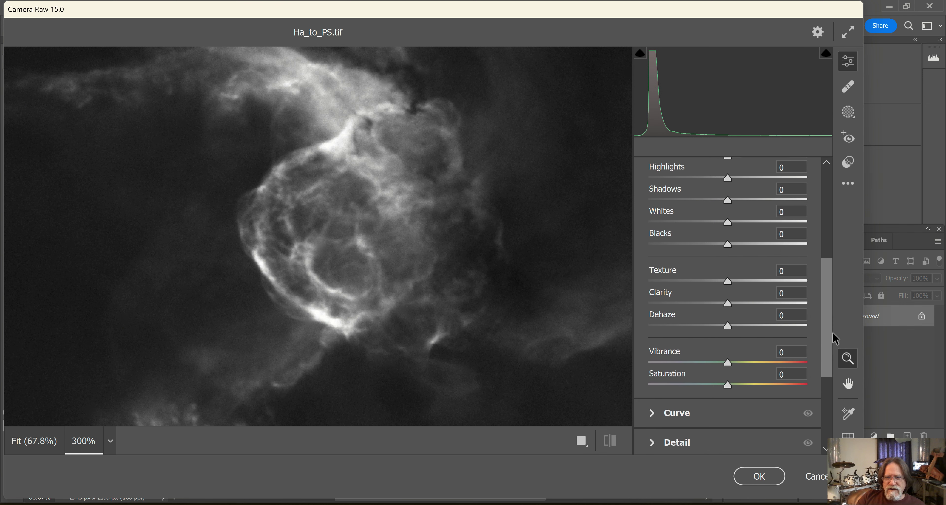
{"action": "left_click_drag", "start_coordinate": [729, 288], "coordinate": [744, 306]}
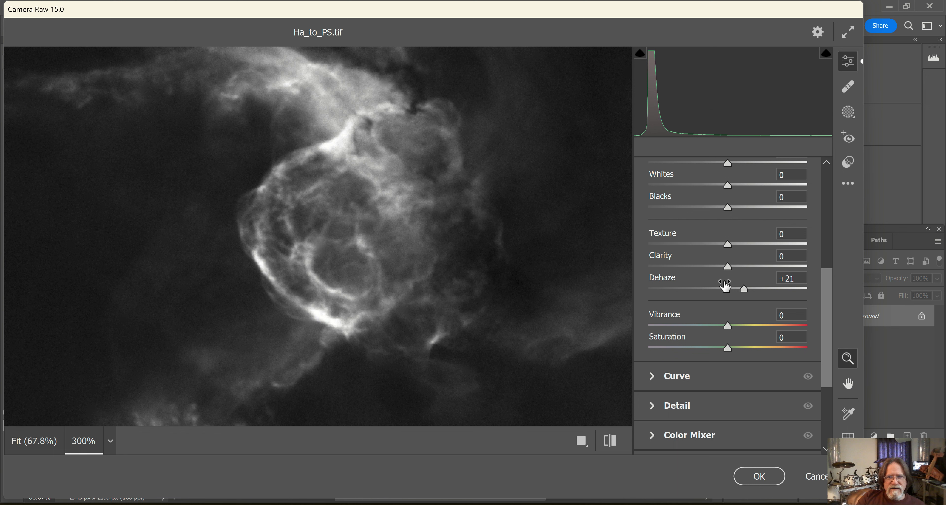
{"action": "left_click_drag", "start_coordinate": [728, 267], "coordinate": [776, 297]}
{"action": "left_click_drag", "start_coordinate": [728, 244], "coordinate": [748, 275]}
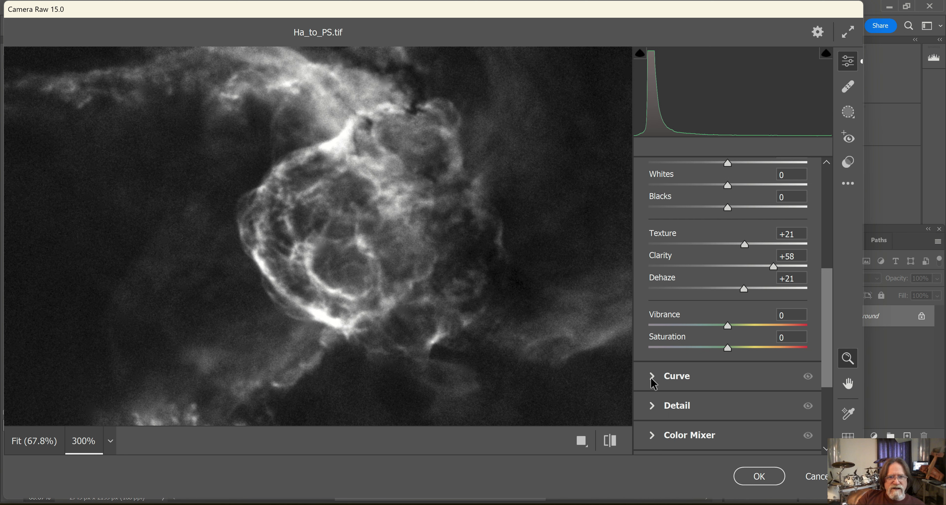
- Set Sharpening to 13 and Noise Reduction to 10 in the Camera Raw detail adjustments and apply the filter to the Ha image
{"action": "left_click", "coordinate": [654, 408]}
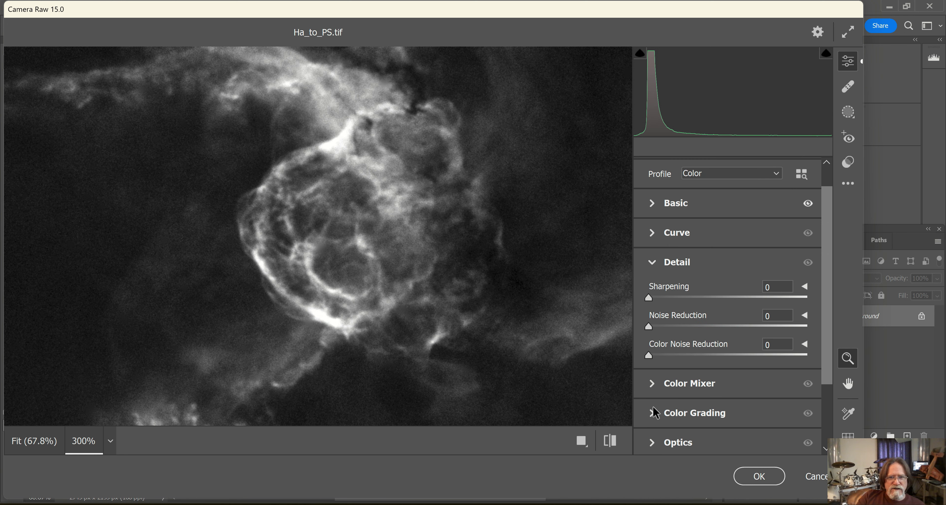
{"action": "left_click_drag", "start_coordinate": [649, 302], "coordinate": [664, 327]}
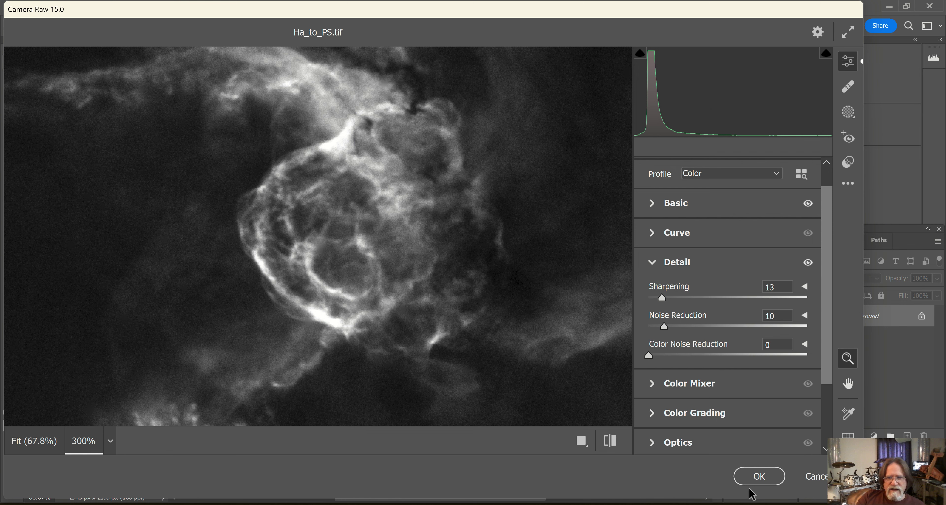
{"action": "left_click", "coordinate": [758, 477]}
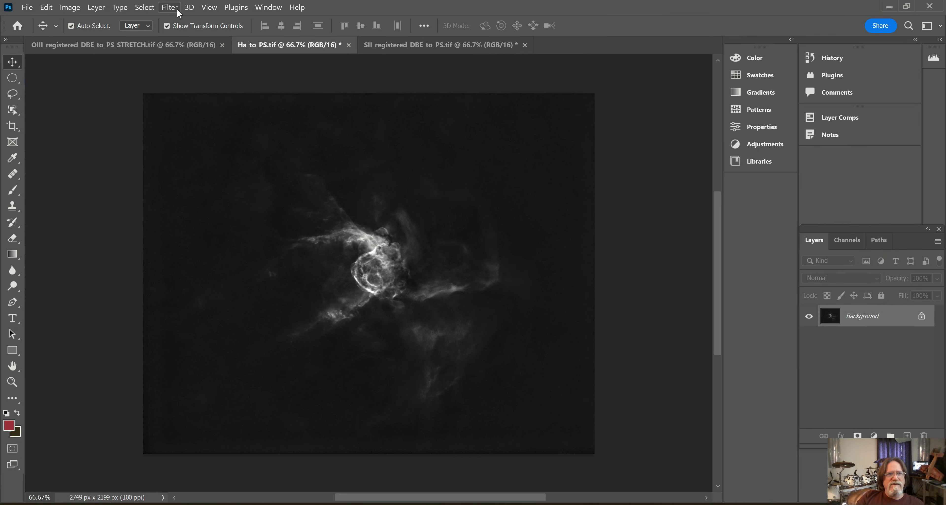
- Start the Topaz DeNoise AI filter on the Ha image, preview it at 200% and choose the Standard model
{"action": "left_click", "coordinate": [170, 7]}
{"action": "mouse_move", "coordinate": [202, 290]}
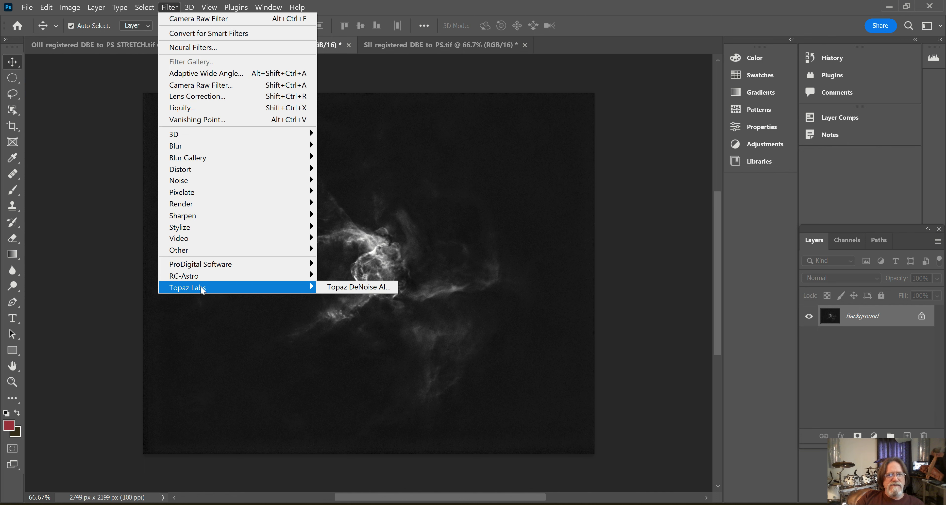
{"action": "mouse_move", "coordinate": [293, 288]}
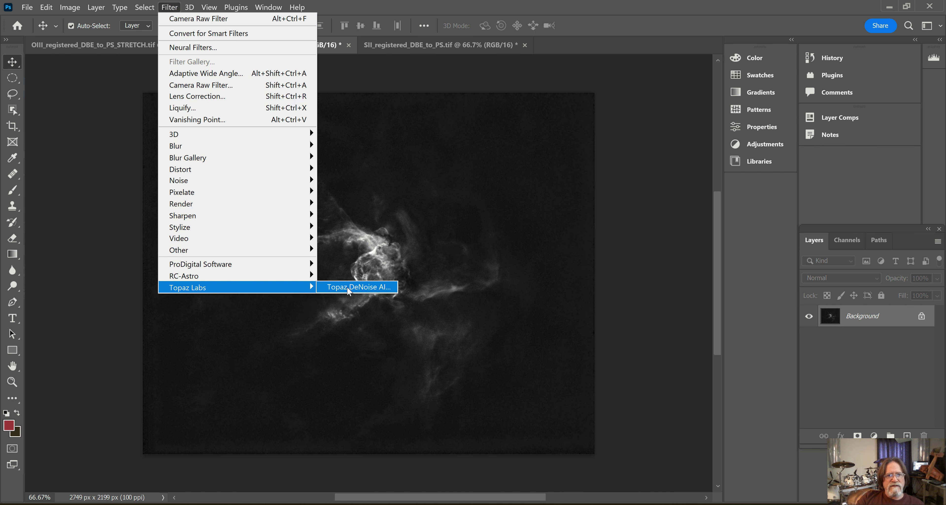
{"action": "left_click", "coordinate": [347, 287]}
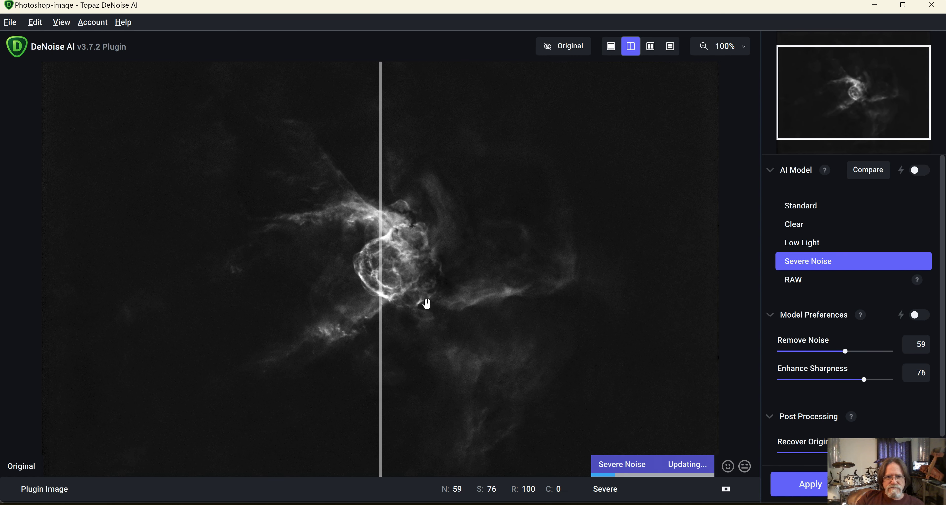
{"action": "left_click", "coordinate": [748, 52]}
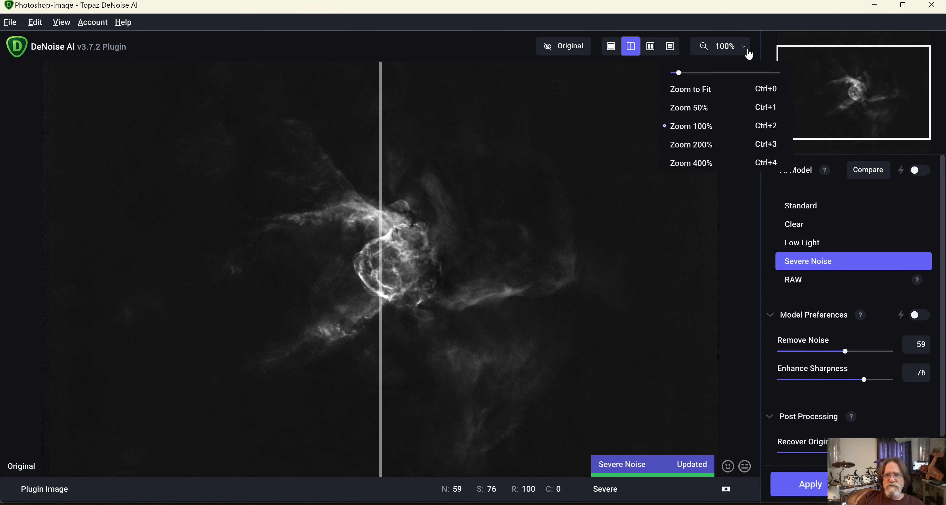
{"action": "left_click", "coordinate": [701, 144]}
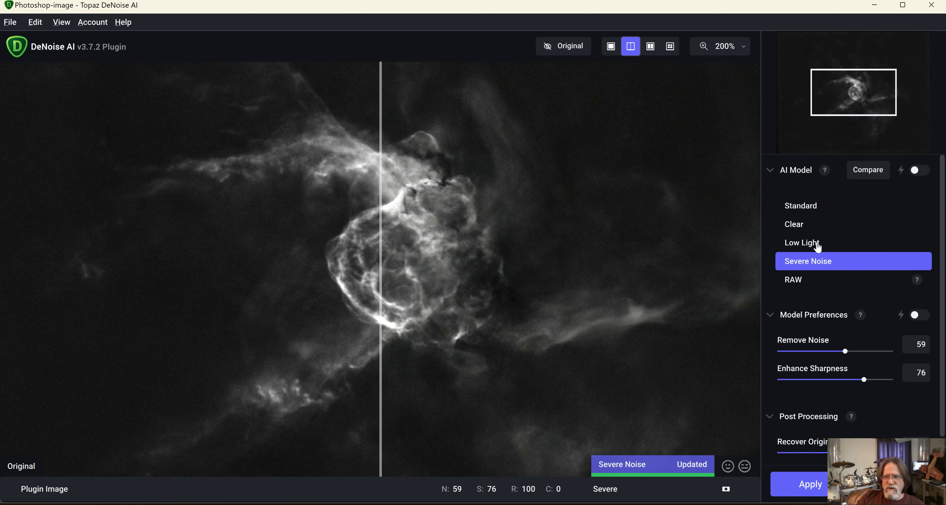
{"action": "left_click", "coordinate": [810, 209]}
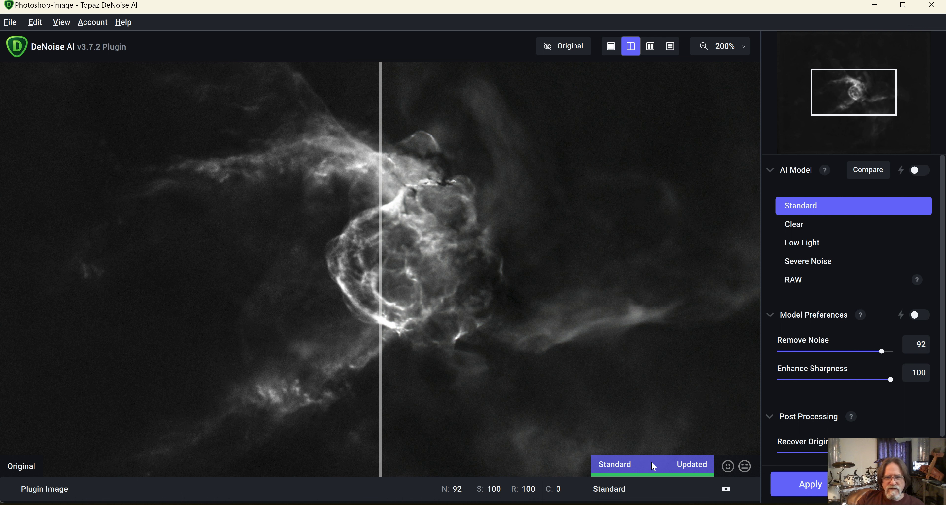
- Compare with the original in the split preview and set Enhance Sharpness to 75, Remove Noise to 86 and Recover Original Detail to 95
{"action": "left_click_drag", "start_coordinate": [381, 340], "coordinate": [282, 396]}
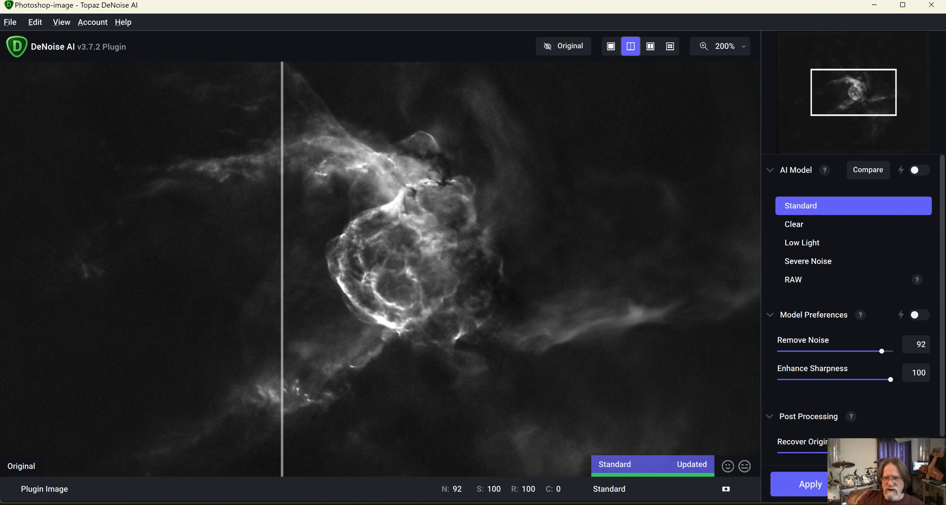
{"action": "left_click_drag", "start_coordinate": [873, 385], "coordinate": [862, 380]}
{"action": "left_click_drag", "start_coordinate": [282, 339], "coordinate": [379, 330]}
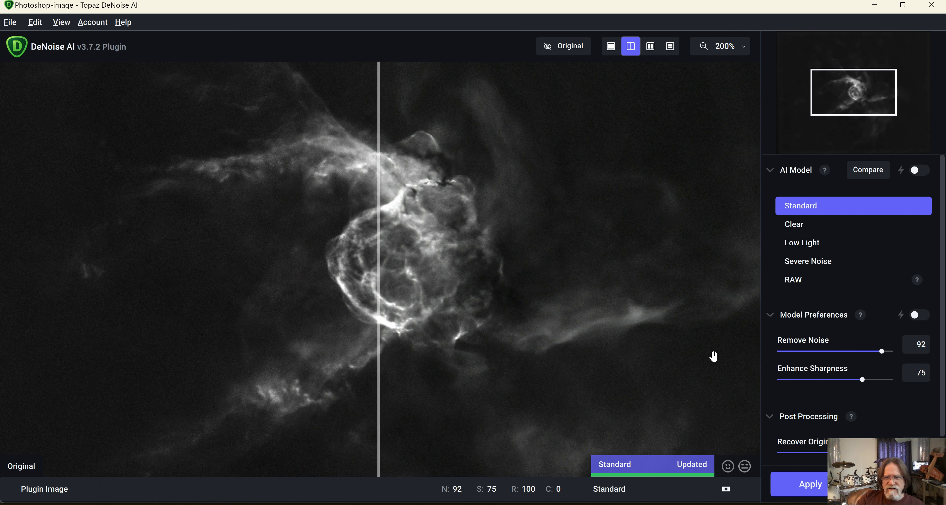
{"action": "left_click_drag", "start_coordinate": [881, 350], "coordinate": [875, 352]}
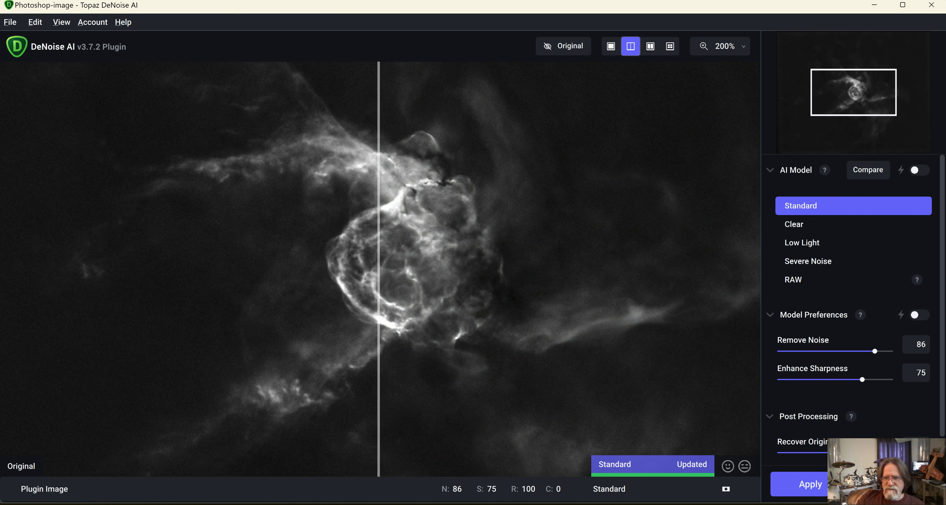
{"action": "left_click_drag", "start_coordinate": [894, 453], "coordinate": [888, 453]}
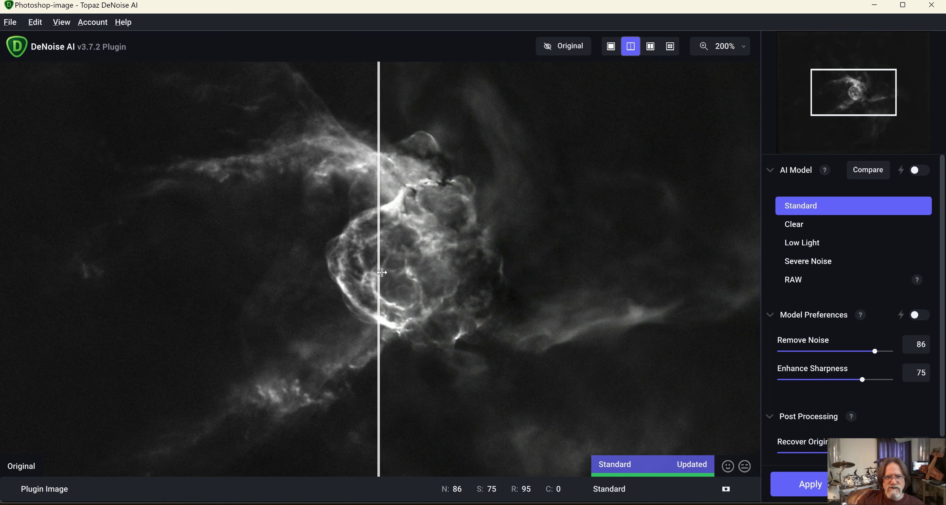
- Compare the Ha image with its original once more in the split preview and apply the Topaz DeNoise AI filter
{"action": "left_click_drag", "start_coordinate": [377, 270], "coordinate": [350, 343]}
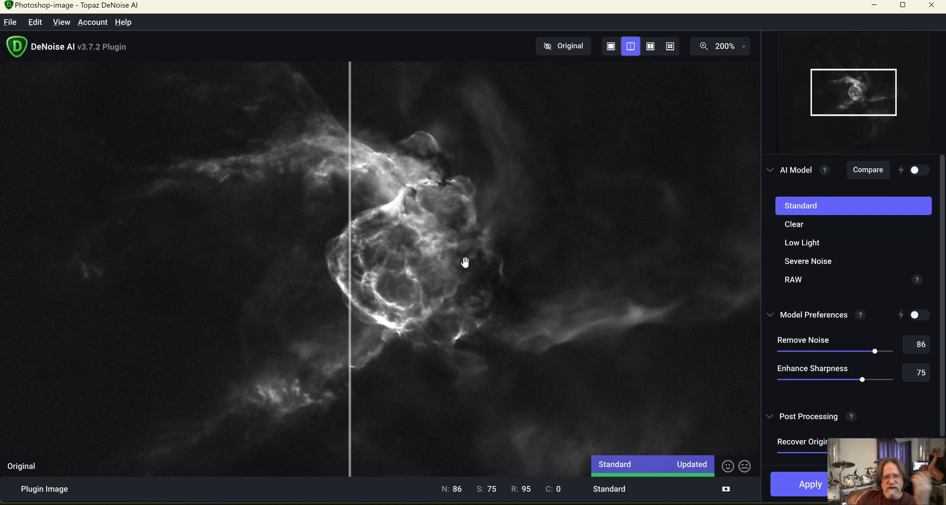
{"action": "left_click", "coordinate": [808, 485]}
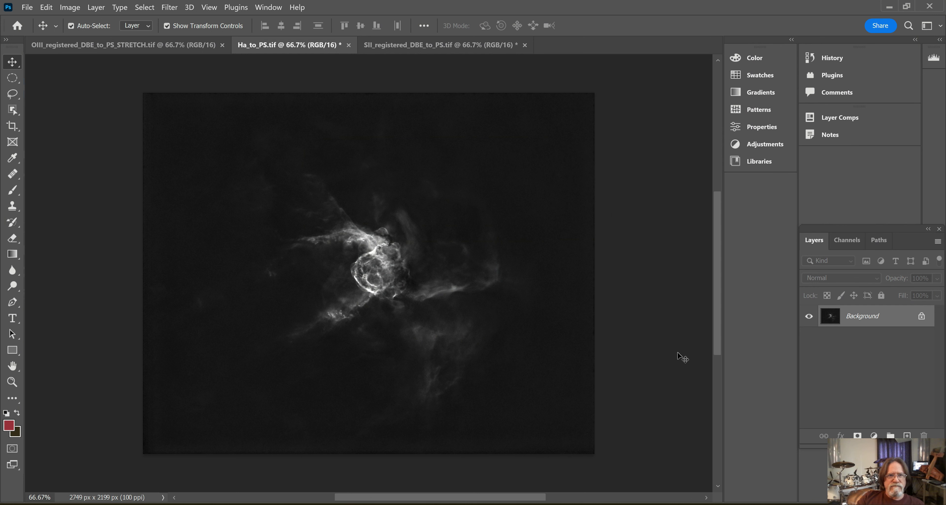
- Switch to the SII image and apply a Levels adjustment with the black input level at 16
{"action": "left_click", "coordinate": [436, 45]}
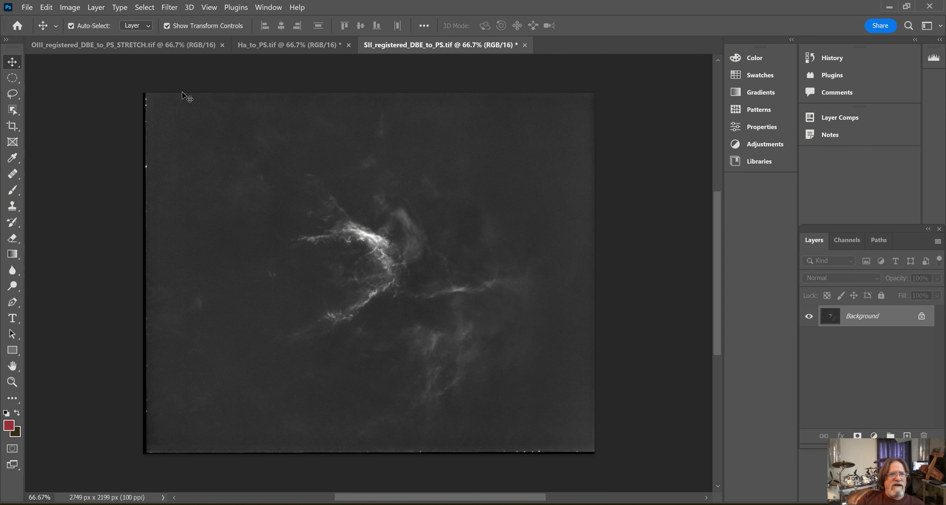
{"action": "left_click", "coordinate": [69, 7]}
{"action": "mouse_move", "coordinate": [101, 34]}
{"action": "left_click", "coordinate": [301, 50]}
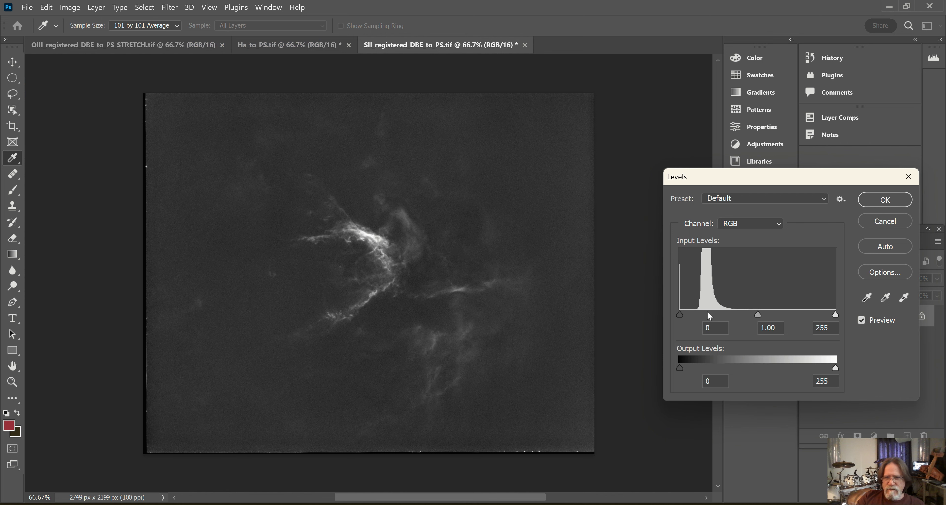
{"action": "left_click_drag", "start_coordinate": [680, 315], "coordinate": [689, 317]}
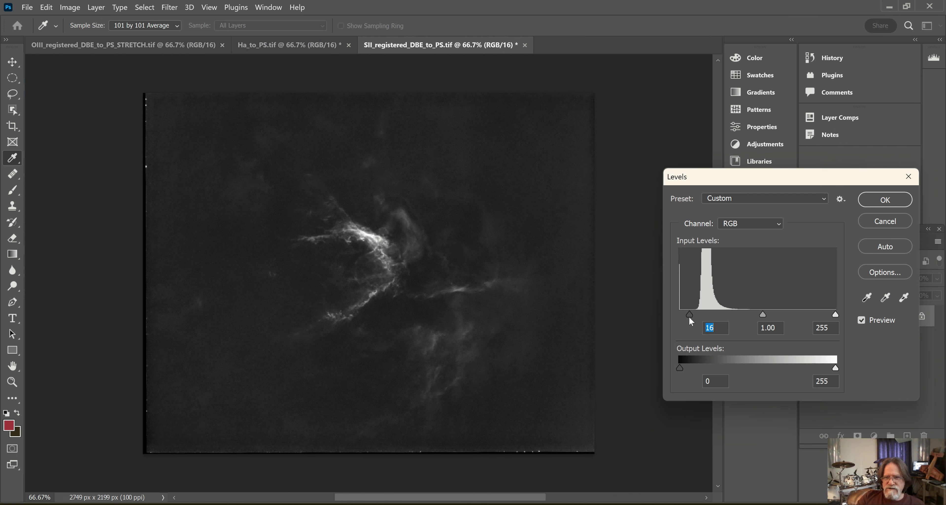
{"action": "left_click", "coordinate": [867, 200]}
- Apply Curves to the SII image with the black point at input 7, a low anchor point, and input 225 raised to output 234
{"action": "left_click", "coordinate": [72, 8]}
{"action": "mouse_move", "coordinate": [91, 34]}
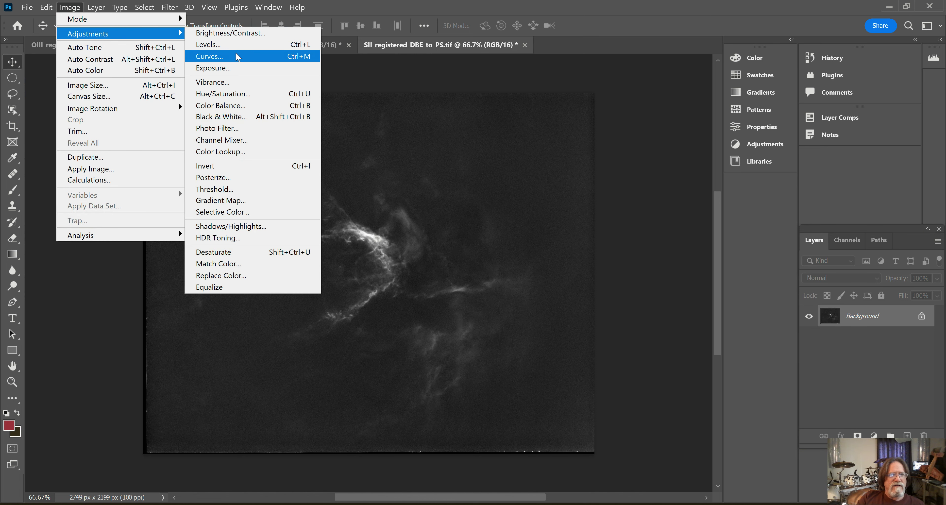
{"action": "left_click", "coordinate": [235, 57]}
{"action": "left_click_drag", "start_coordinate": [567, 298], "coordinate": [571, 298]}
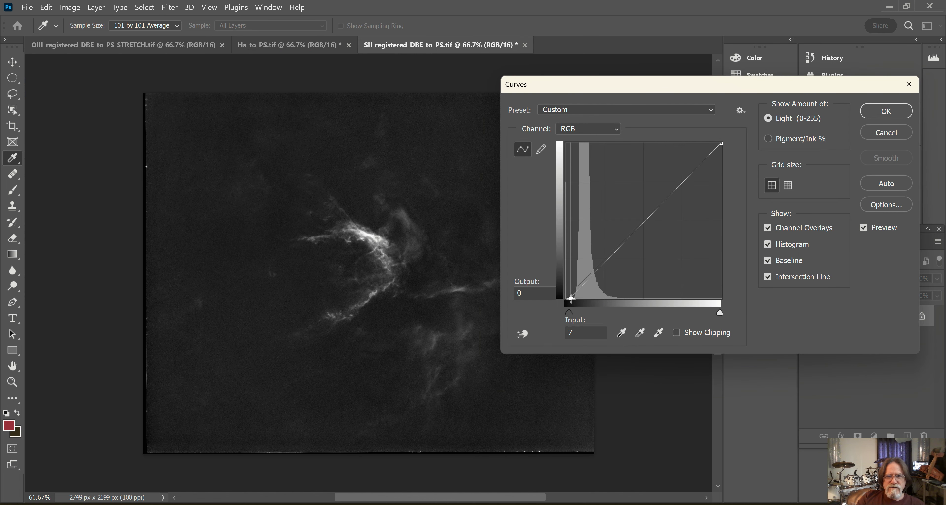
{"action": "left_click", "coordinate": [595, 279]}
{"action": "left_click_drag", "start_coordinate": [632, 245], "coordinate": [704, 155]}
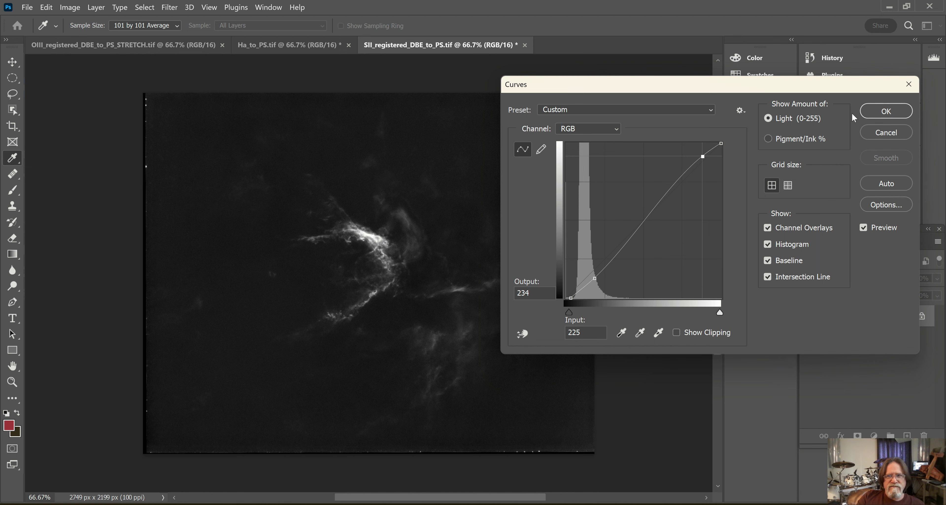
{"action": "left_click", "coordinate": [874, 114]}
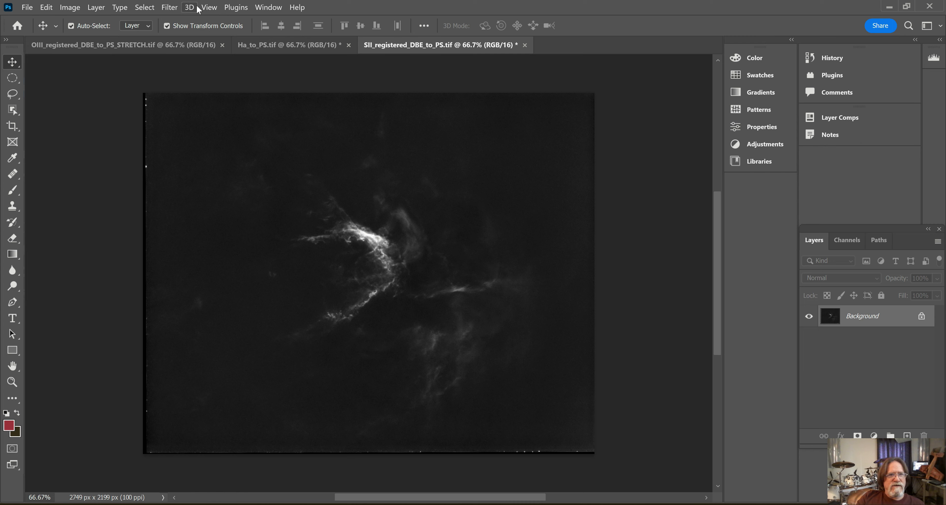
- Start the Camera Raw filter on the SII image, preview it at 300%, and set Sharpening to 58 and Noise Reduction to 21
{"action": "left_click", "coordinate": [144, 7]}
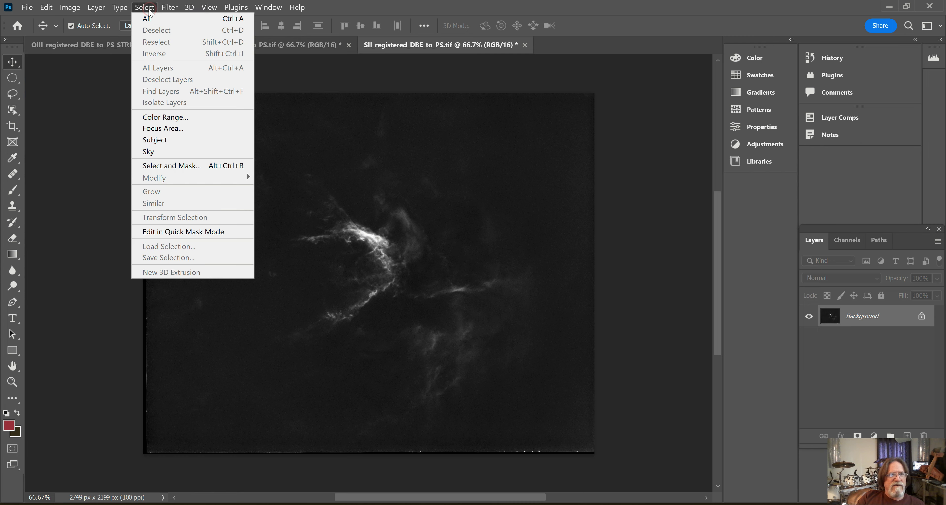
{"action": "mouse_move", "coordinate": [172, 8]}
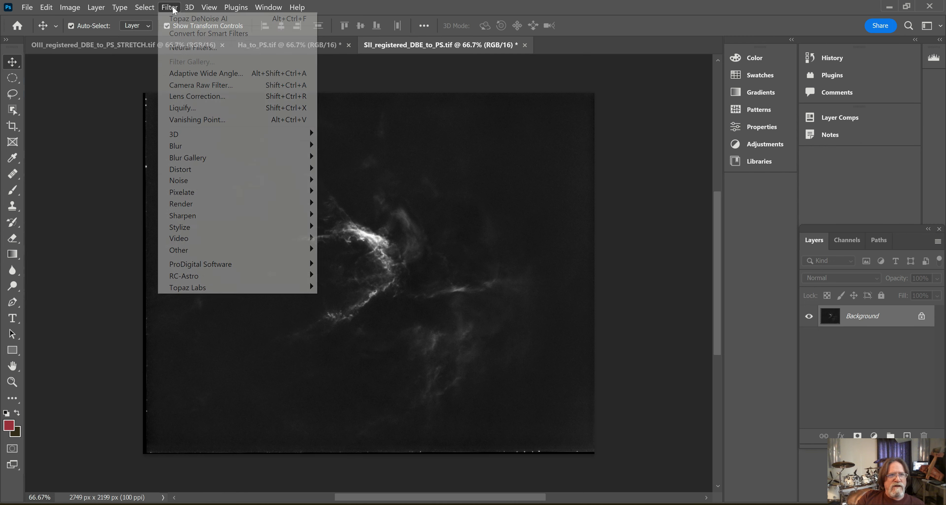
{"action": "left_click", "coordinate": [188, 89]}
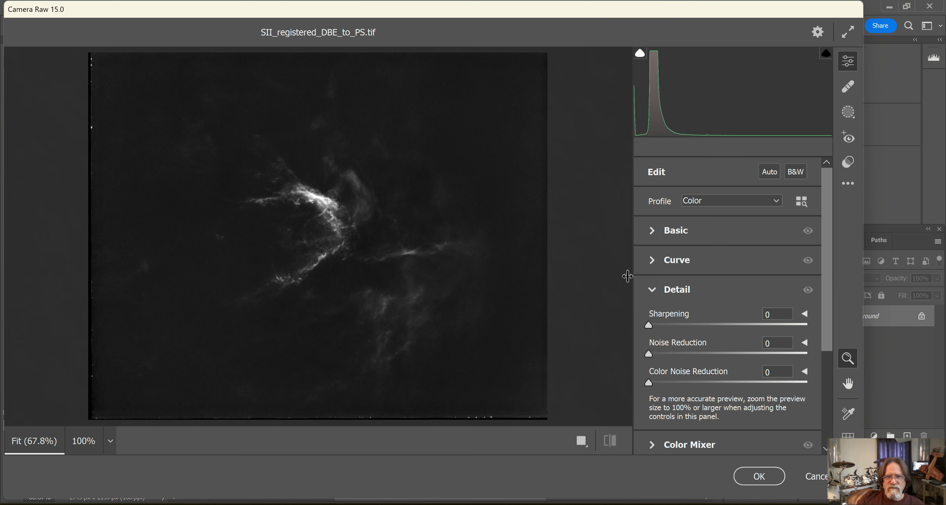
{"action": "left_click", "coordinate": [111, 441]}
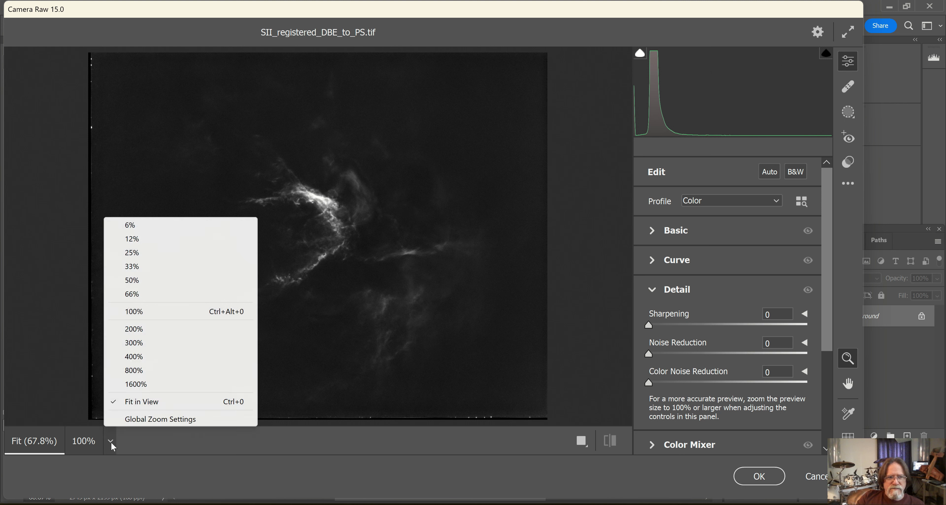
{"action": "left_click", "coordinate": [140, 345]}
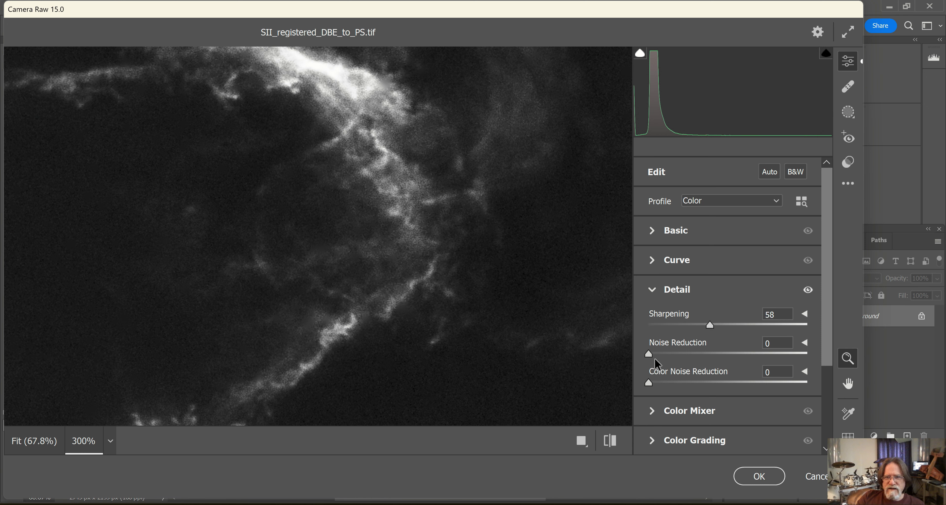
{"action": "left_click_drag", "start_coordinate": [648, 354], "coordinate": [682, 355]}
{"action": "scroll", "coordinate": [817, 252], "scroll_direction": "down", "scroll_amount": 3}
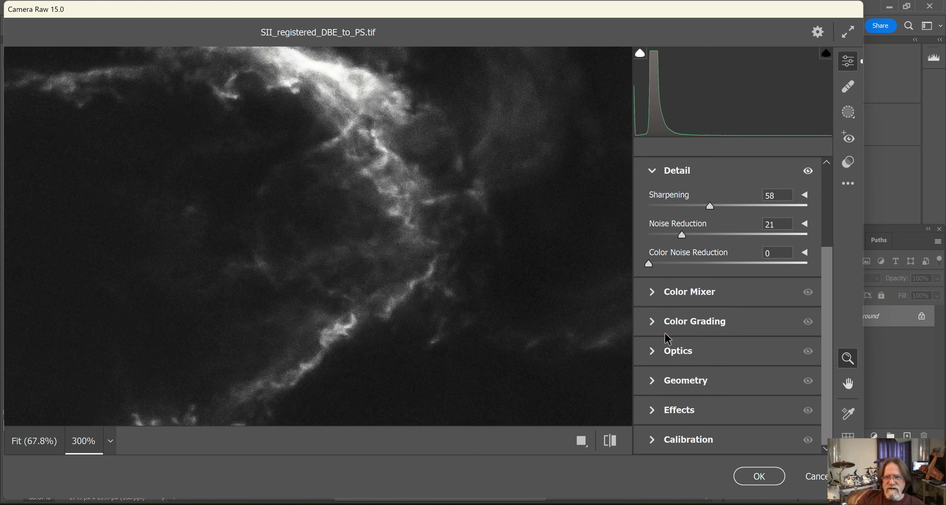
- Set Dehaze to +5, Clarity to +22 and Texture to +35 in the Camera Raw basic adjustments and apply the filter to the SII image
{"action": "scroll", "coordinate": [827, 327], "scroll_direction": "up", "scroll_amount": 3}
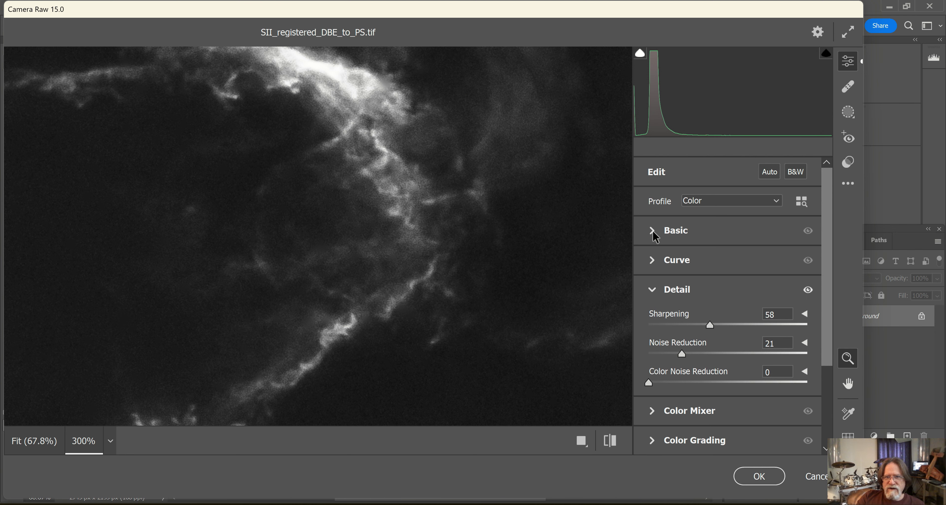
{"action": "left_click", "coordinate": [653, 231]}
{"action": "left_click_drag", "start_coordinate": [827, 283], "coordinate": [823, 364]}
{"action": "left_click_drag", "start_coordinate": [728, 281], "coordinate": [749, 293]}
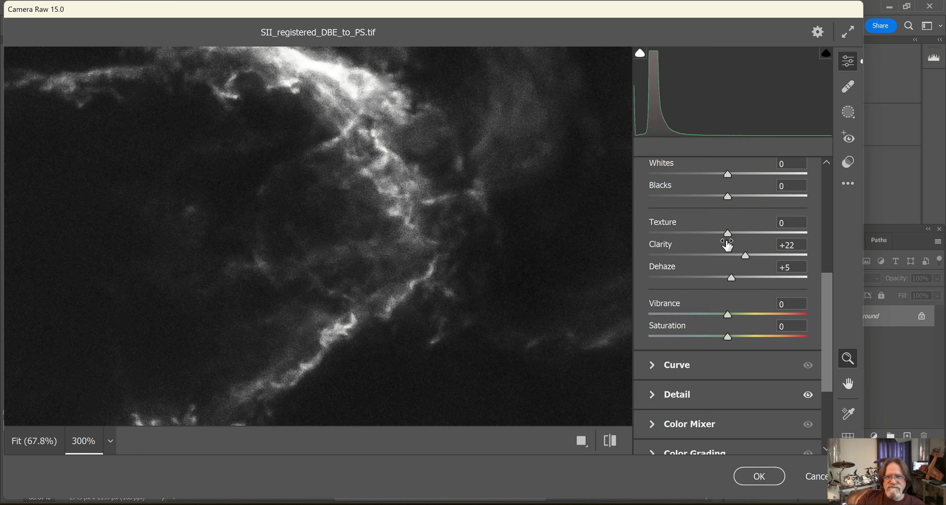
{"action": "left_click_drag", "start_coordinate": [728, 234], "coordinate": [756, 257]}
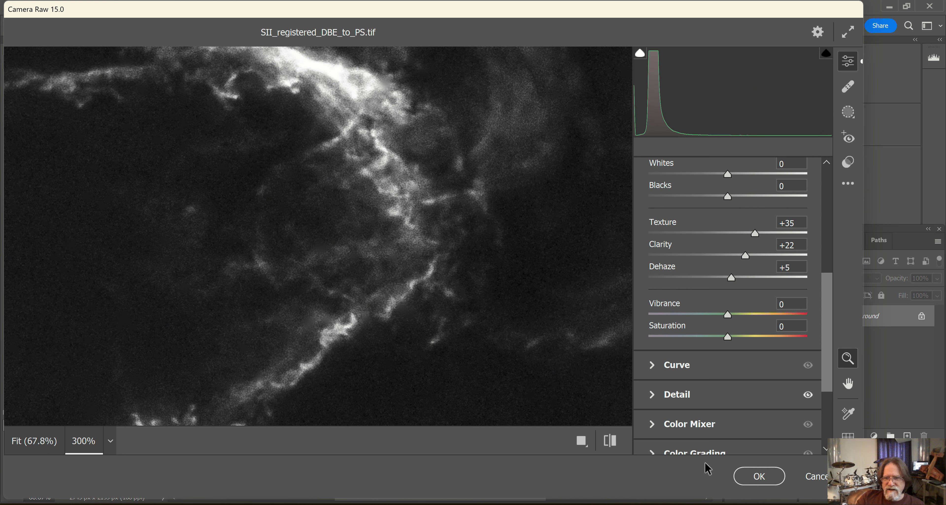
{"action": "left_click", "coordinate": [759, 477]}
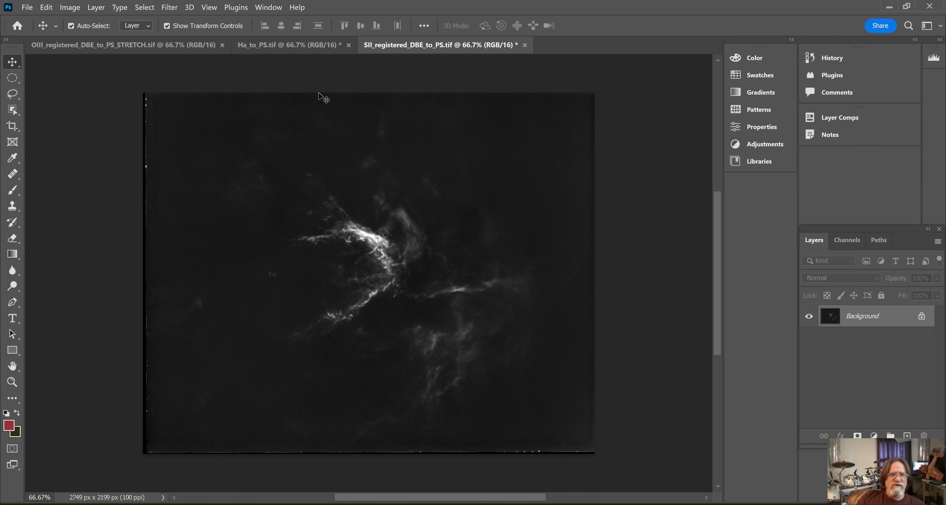
- Start the Topaz DeNoise AI filter on the SII image, preview it at 200% and compare it with the original in the split view
{"action": "left_click", "coordinate": [169, 8]}
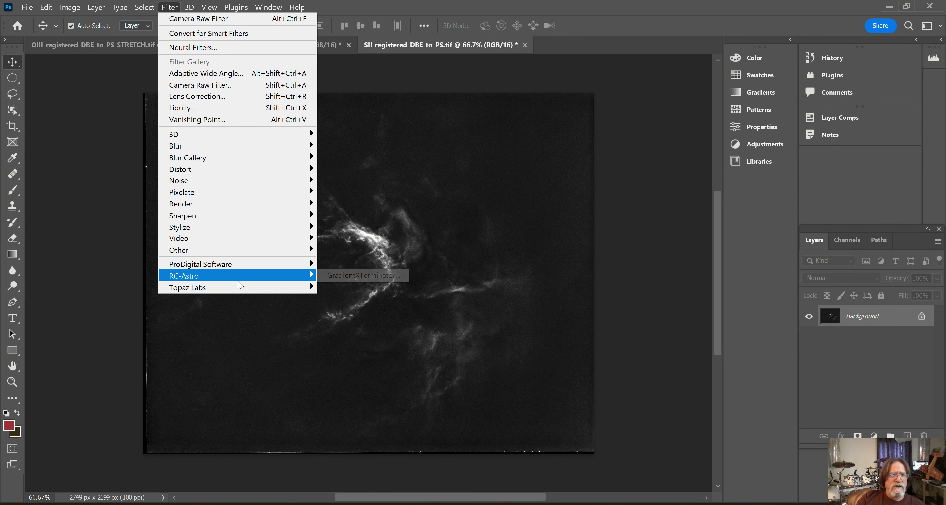
{"action": "left_click", "coordinate": [366, 284]}
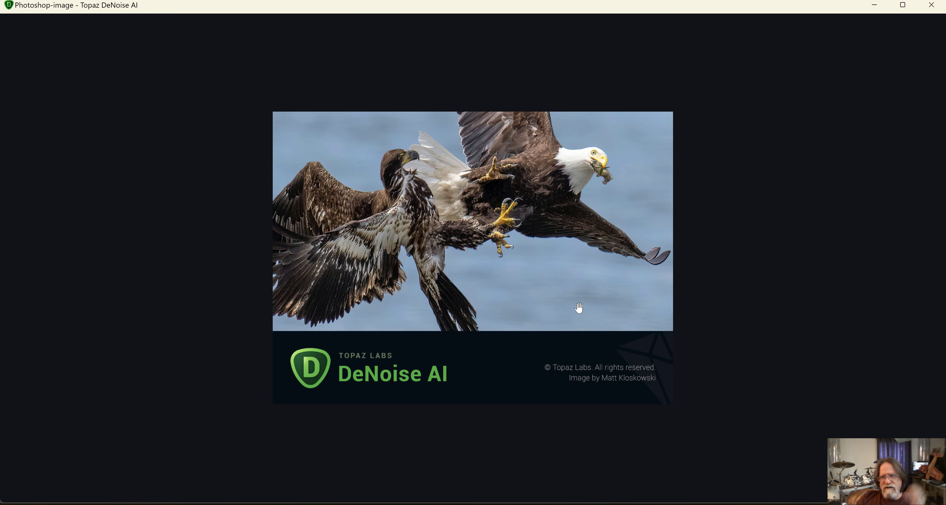
{"action": "left_click", "coordinate": [745, 51]}
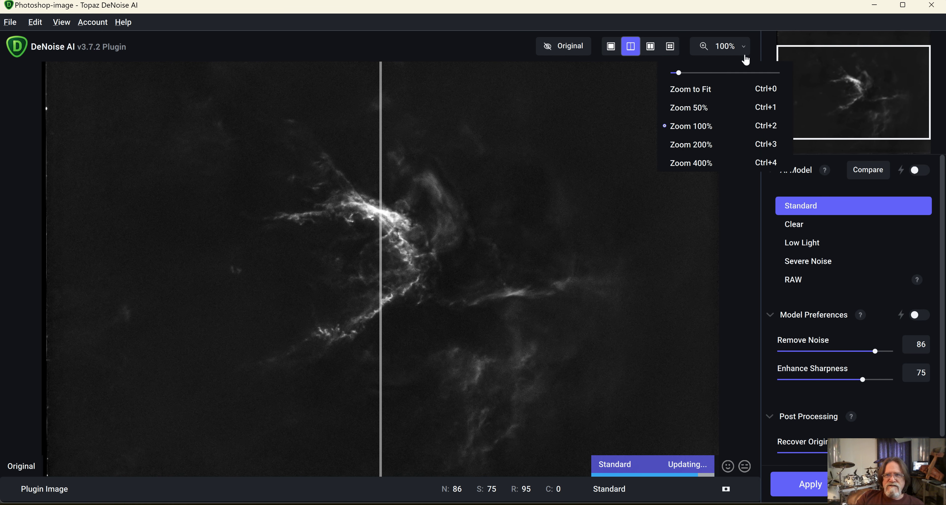
{"action": "left_click", "coordinate": [715, 144]}
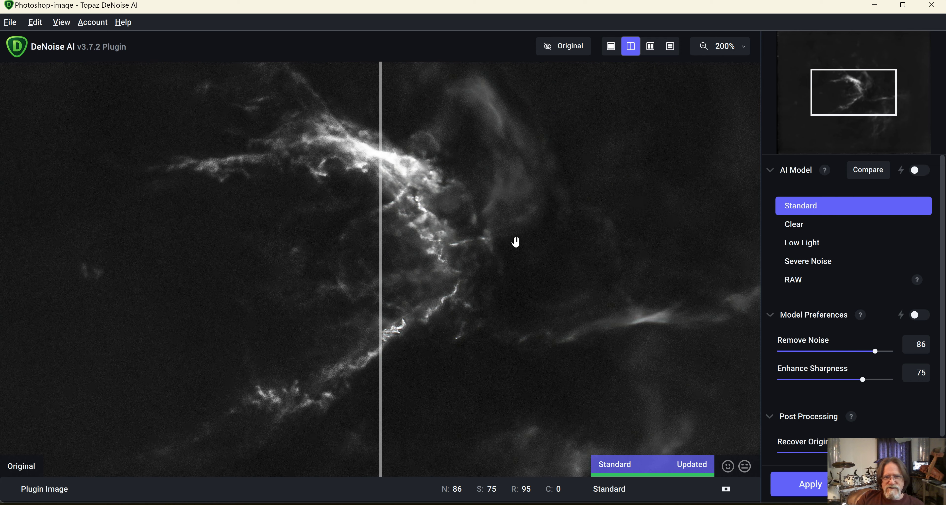
{"action": "left_click_drag", "start_coordinate": [380, 274], "coordinate": [360, 312]}
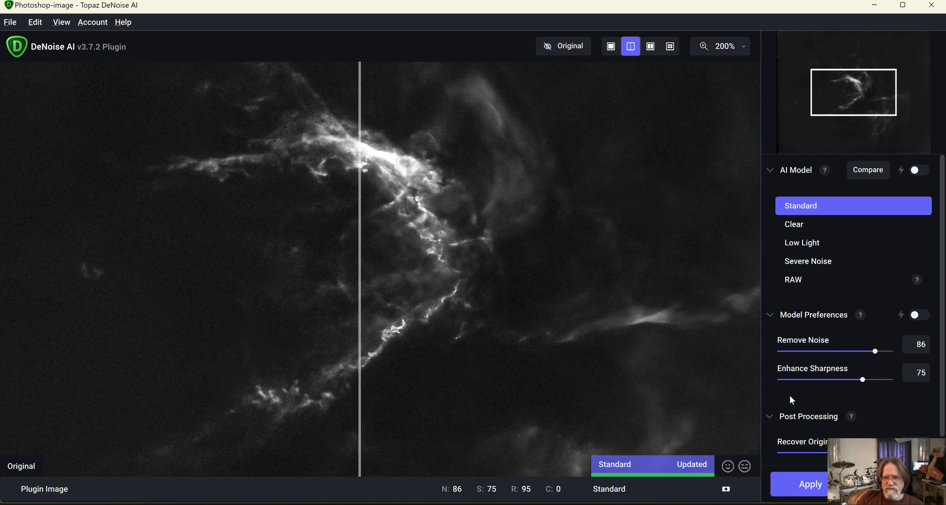
- Set Remove Noise to 98 and Enhance Sharpness to 40, compare with the original, and apply the denoising to the SII image
{"action": "left_click_drag", "start_coordinate": [878, 351], "coordinate": [889, 352]}
{"action": "left_click_drag", "start_coordinate": [360, 276], "coordinate": [494, 327]}
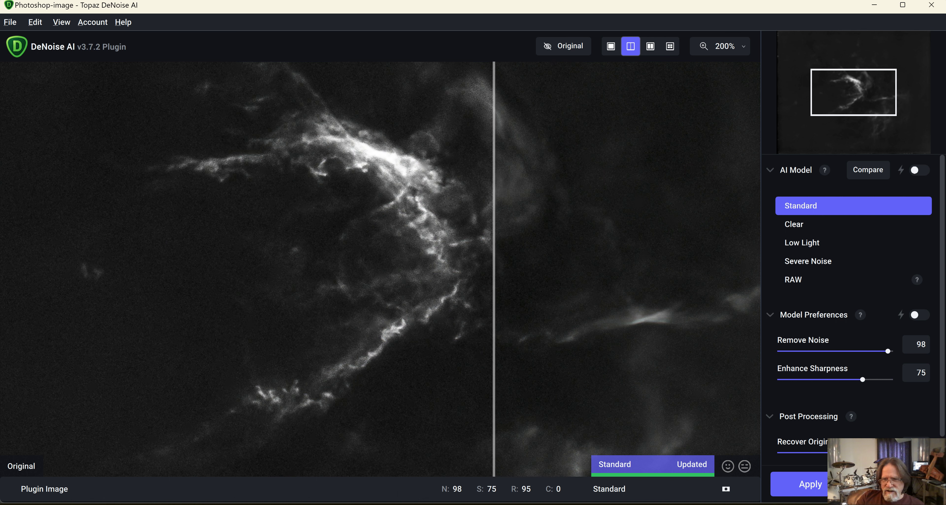
{"action": "left_click_drag", "start_coordinate": [863, 379], "coordinate": [824, 380]}
{"action": "left_click_drag", "start_coordinate": [493, 301], "coordinate": [354, 359]}
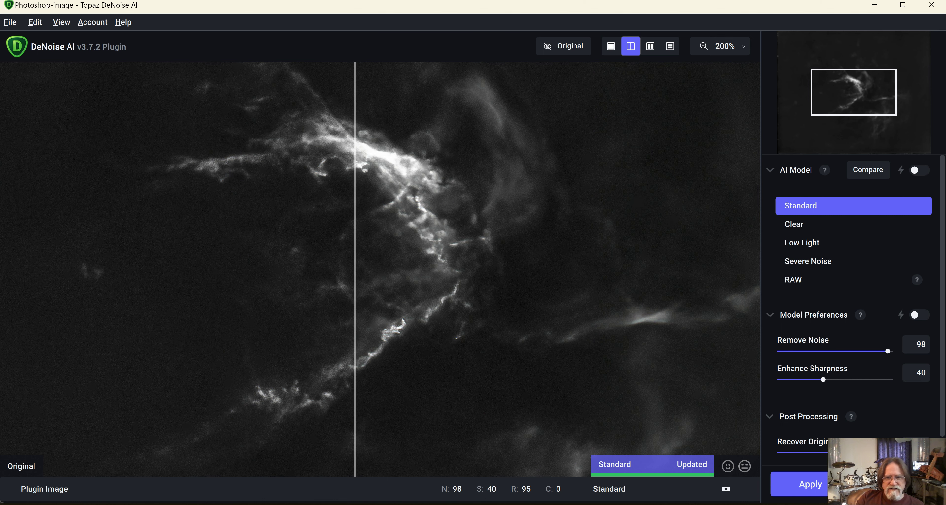
{"action": "left_click", "coordinate": [811, 491]}
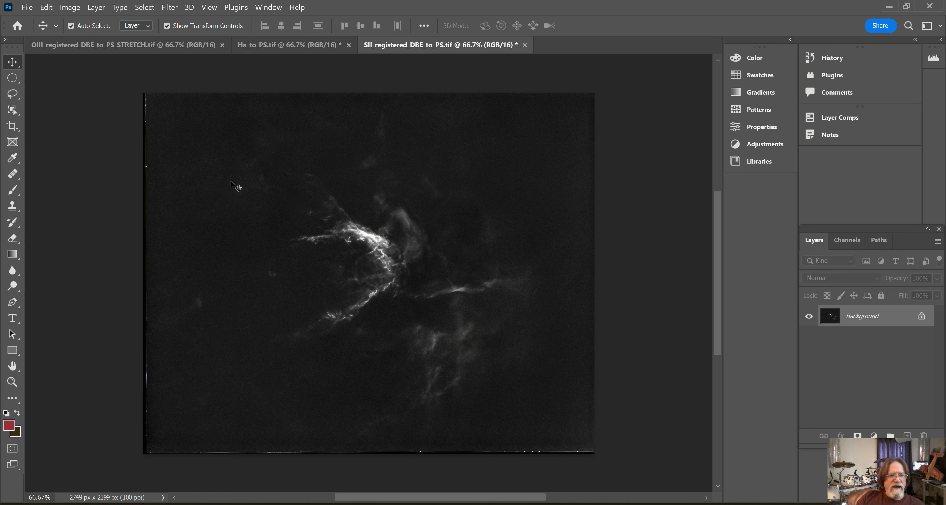
- Apply a Levels adjustment to the SII image that raises the black input level slightly
{"action": "left_click", "coordinate": [69, 8]}
{"action": "mouse_move", "coordinate": [99, 36]}
{"action": "left_click", "coordinate": [220, 44]}
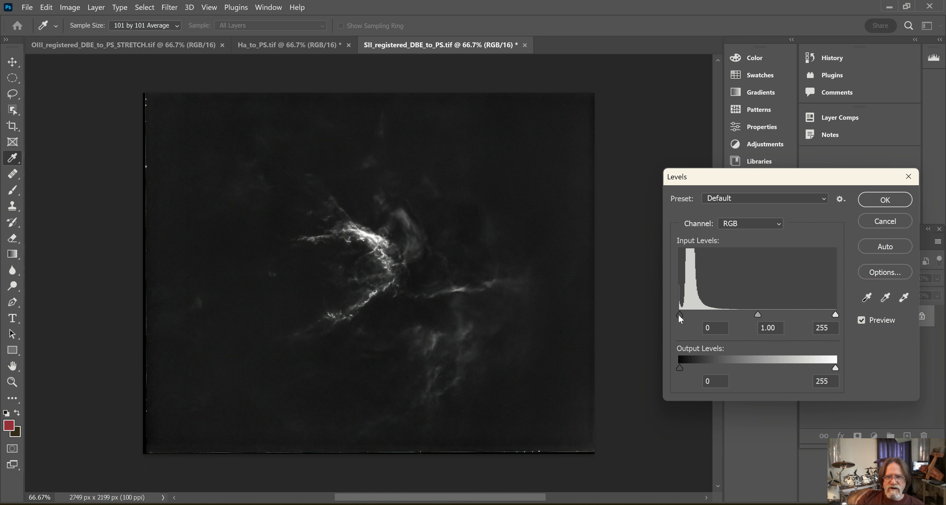
{"action": "left_click_drag", "start_coordinate": [679, 315], "coordinate": [681, 315]}
{"action": "left_click", "coordinate": [885, 200]}
- Save the SII image on the computer as the TIFF SII_registered_DBE_to_PS_STRETCH with no image compression
{"action": "left_click", "coordinate": [27, 8]}
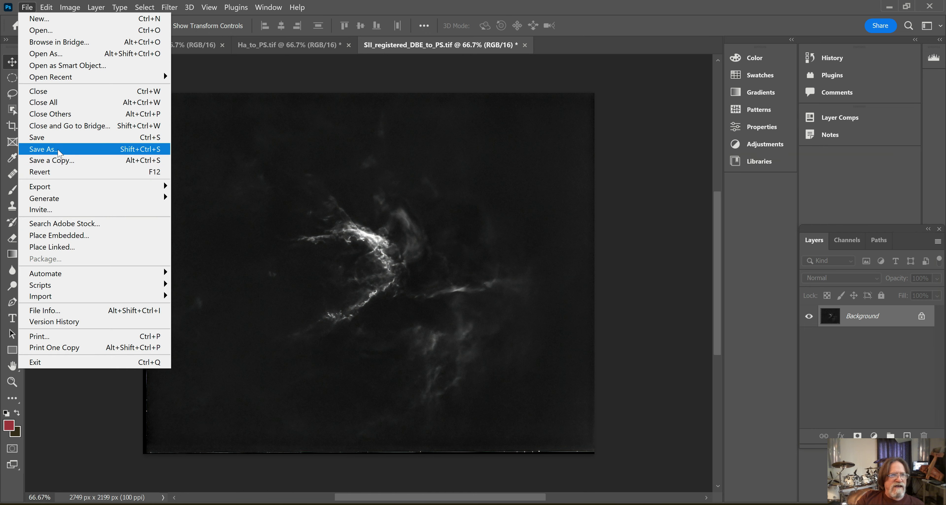
{"action": "left_click", "coordinate": [60, 149]}
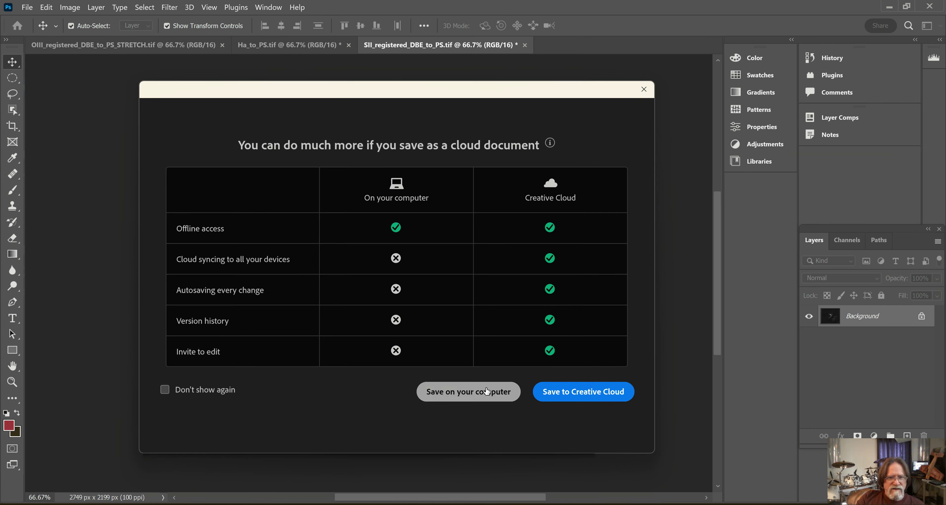
{"action": "left_click", "coordinate": [500, 392]}
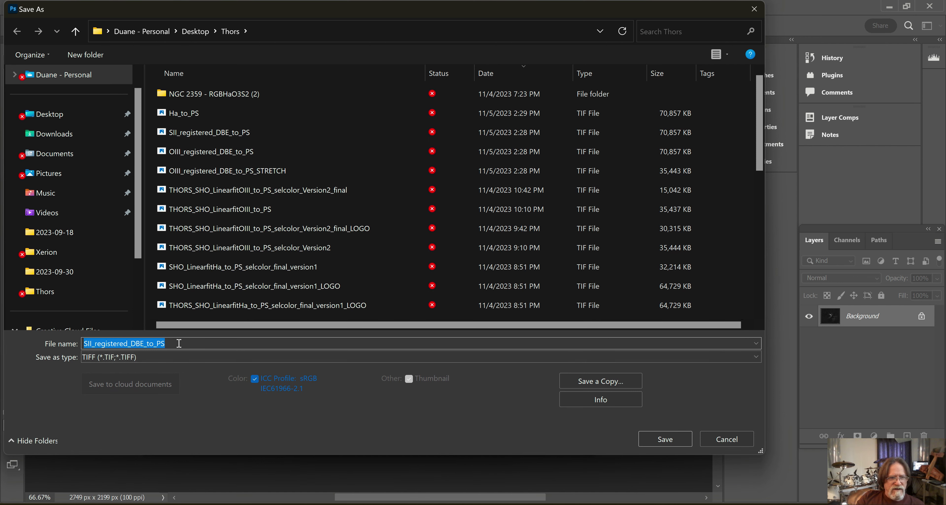
{"action": "left_click", "coordinate": [179, 344]}
{"action": "type", "text": "_STRETCH"}
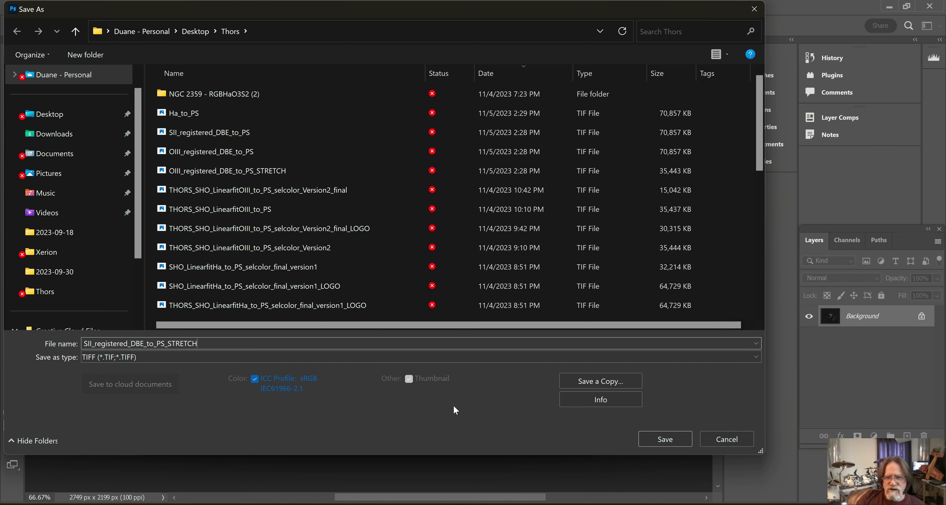
{"action": "left_click", "coordinate": [665, 437]}
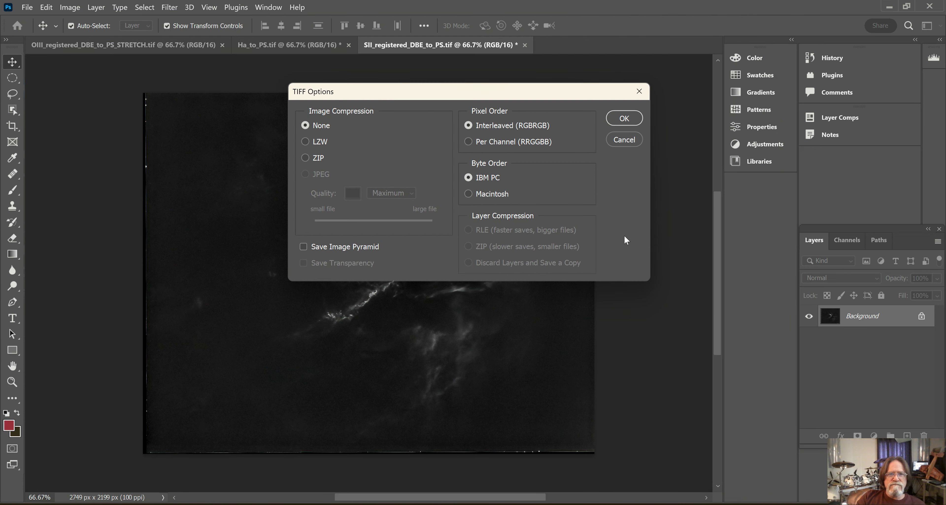
{"action": "left_click", "coordinate": [625, 118]}
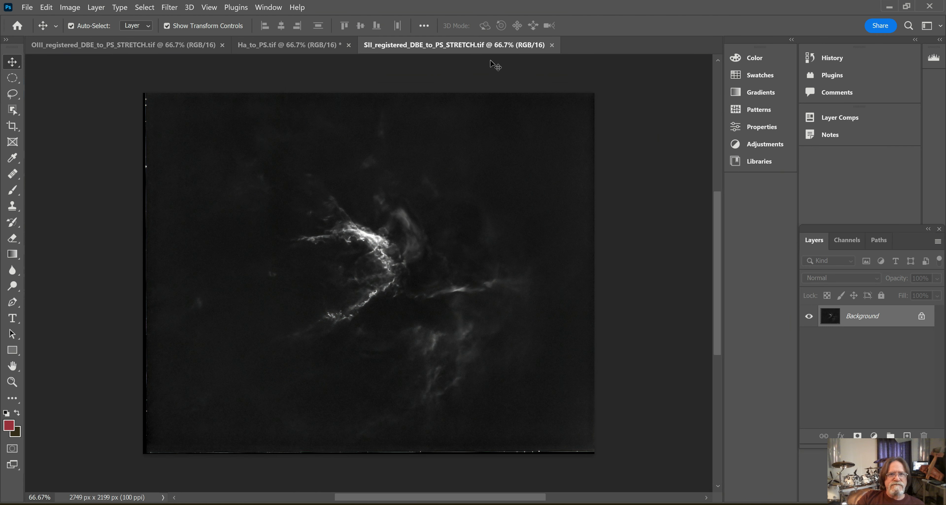
- Save the Ha image on the computer as the TIFF Ha_to_PS_STRETCH with no image compression
{"action": "left_click", "coordinate": [289, 44]}
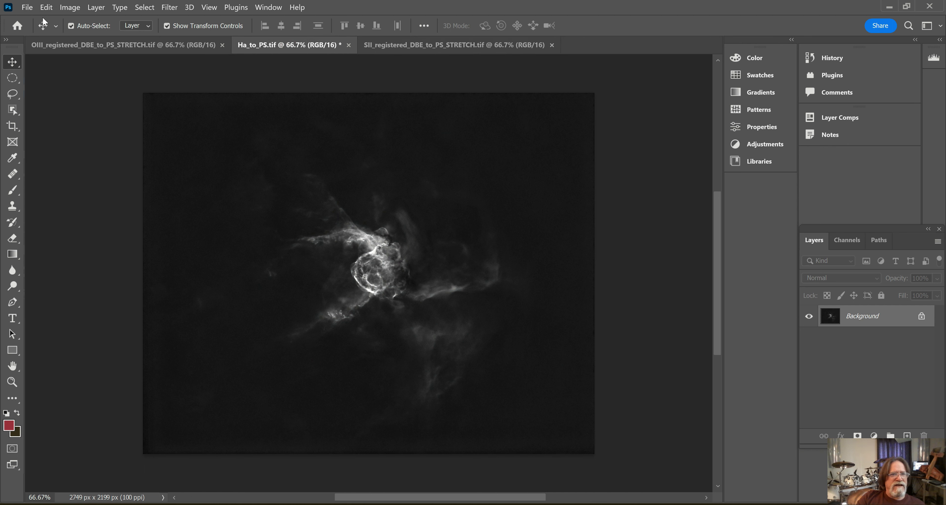
{"action": "left_click", "coordinate": [27, 8]}
{"action": "left_click", "coordinate": [52, 149]}
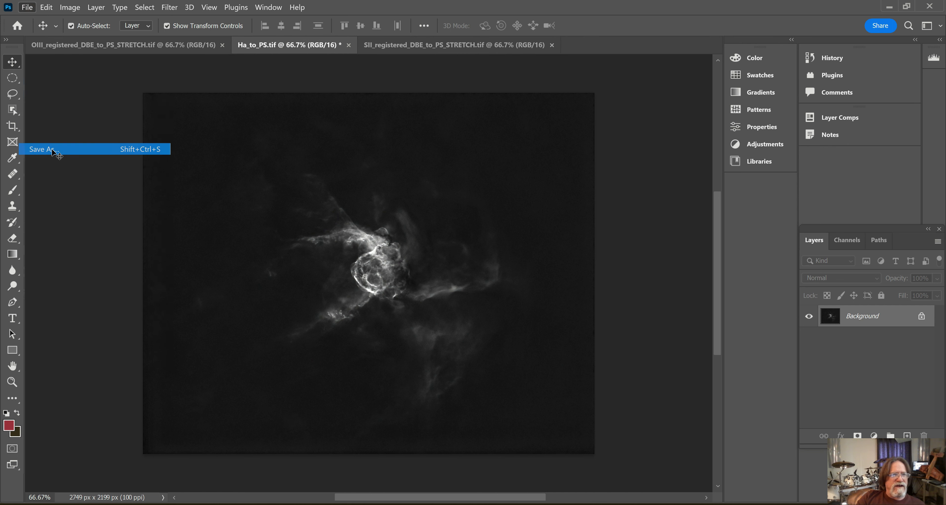
{"action": "left_click", "coordinate": [468, 392]}
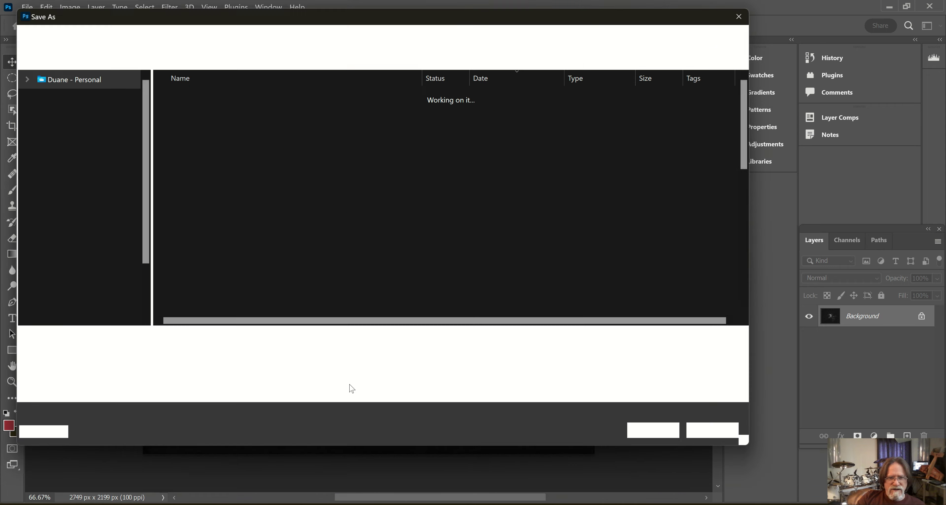
{"action": "left_click", "coordinate": [136, 342]}
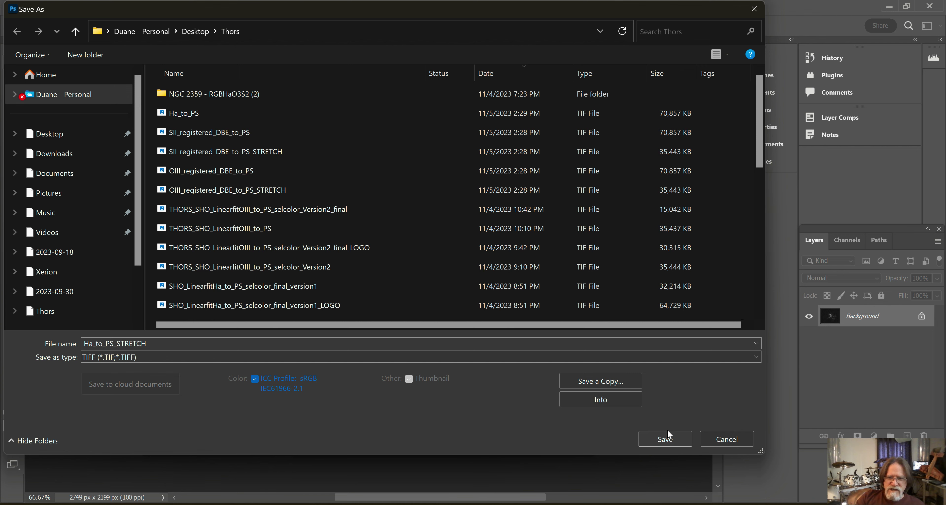
{"action": "left_click", "coordinate": [667, 439]}
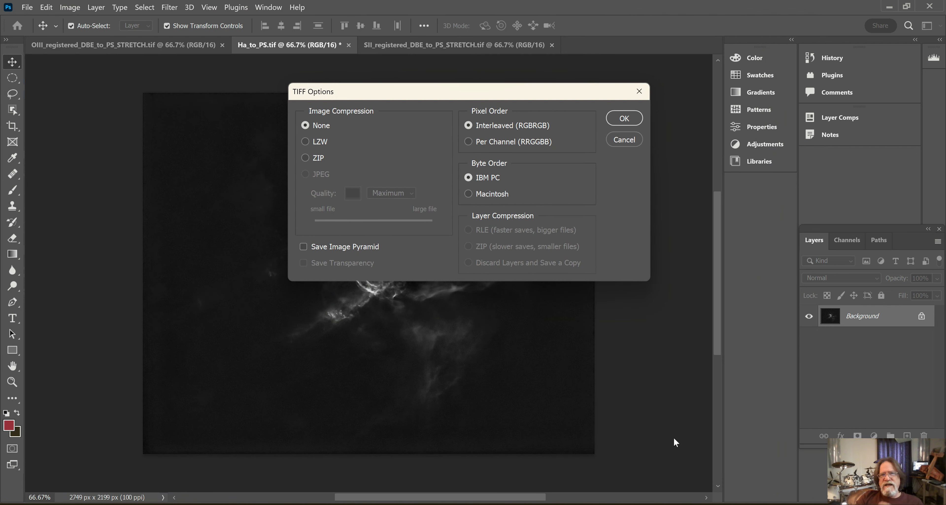
{"action": "left_click", "coordinate": [625, 118]}
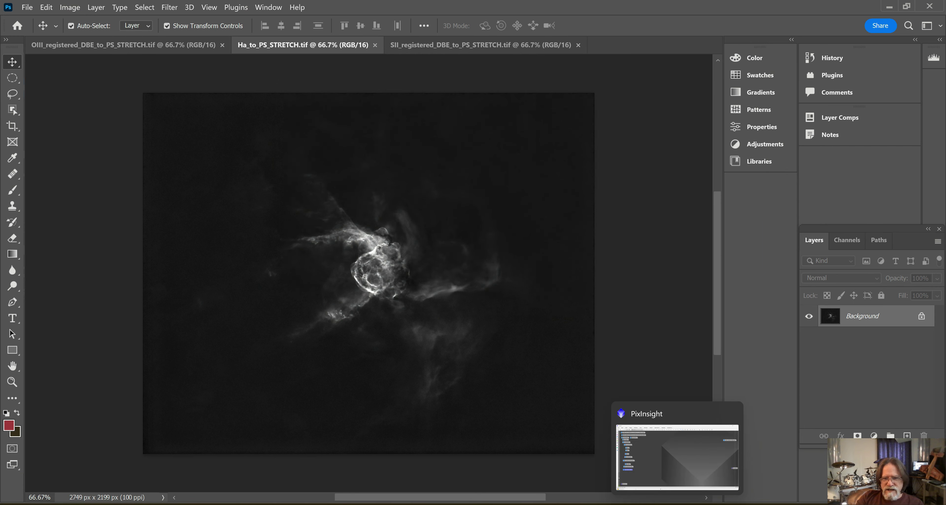
- Switch to PixInsight and open the three stretched TIFFs Ha_to_PS_STRETCH, SII_registered_DBE_to_PS_STRETCH and OIII_registered_DBE_to_PS_STRETCH from the Thors folder
{"action": "left_click", "coordinate": [678, 503]}
{"action": "left_click", "coordinate": [16, 20]}
{"action": "left_click", "coordinate": [26, 36]}
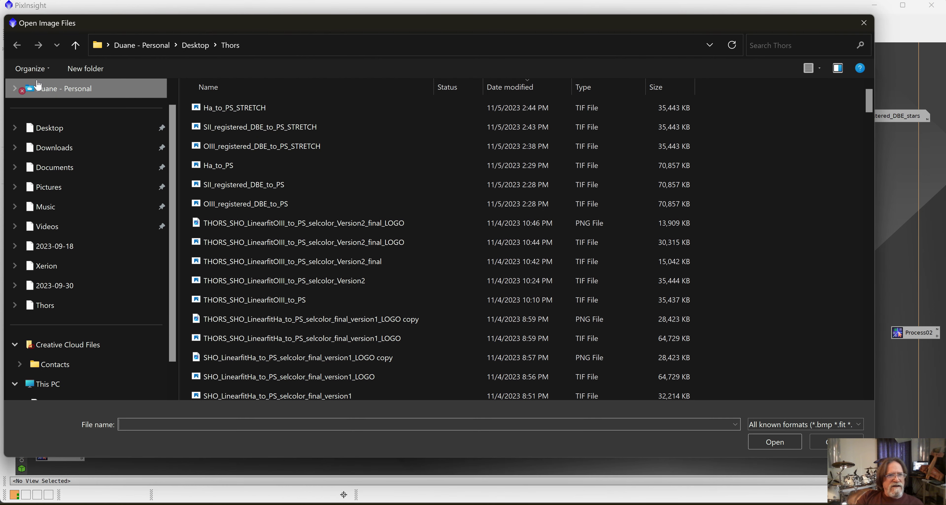
{"action": "left_click", "coordinate": [265, 108]}
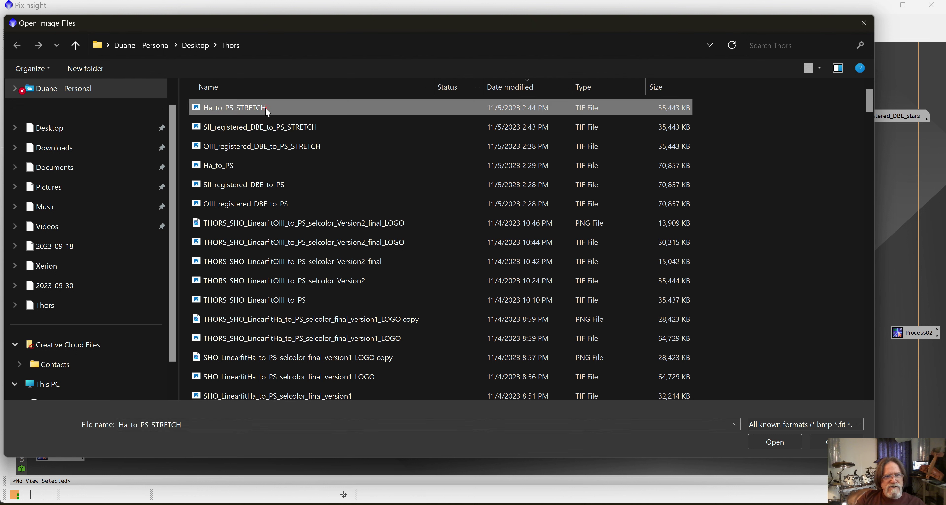
{"action": "left_click", "coordinate": [289, 126], "text": "ctrl"}
{"action": "left_click", "coordinate": [312, 148], "text": "ctrl"}
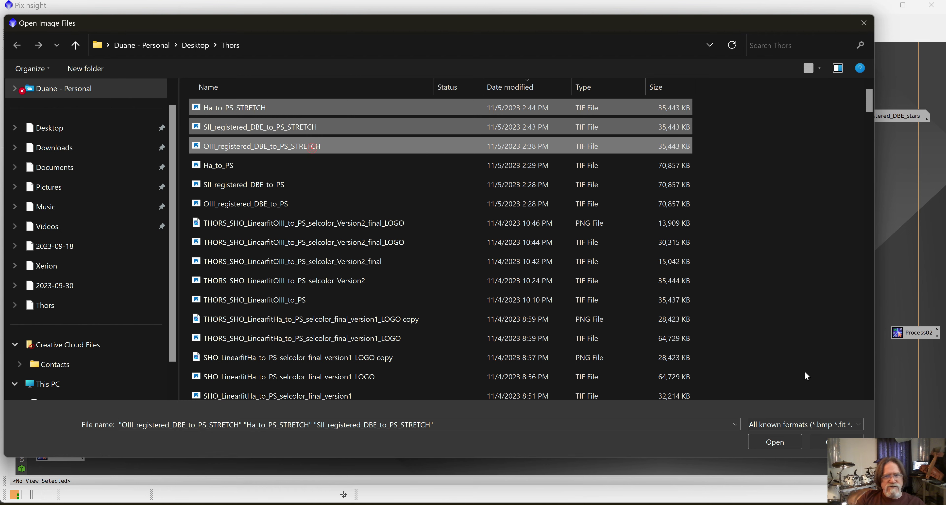
{"action": "left_click", "coordinate": [775, 442]}
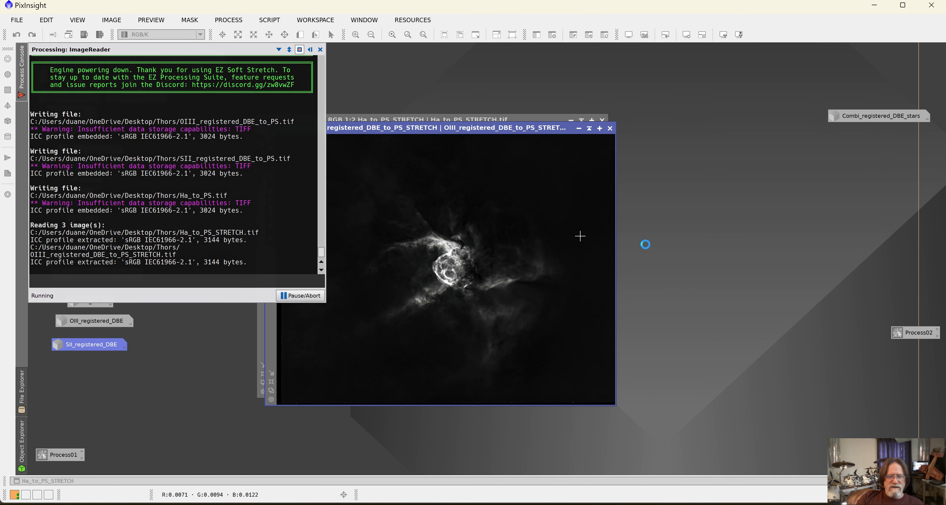
{"action": "left_click", "coordinate": [320, 49]}
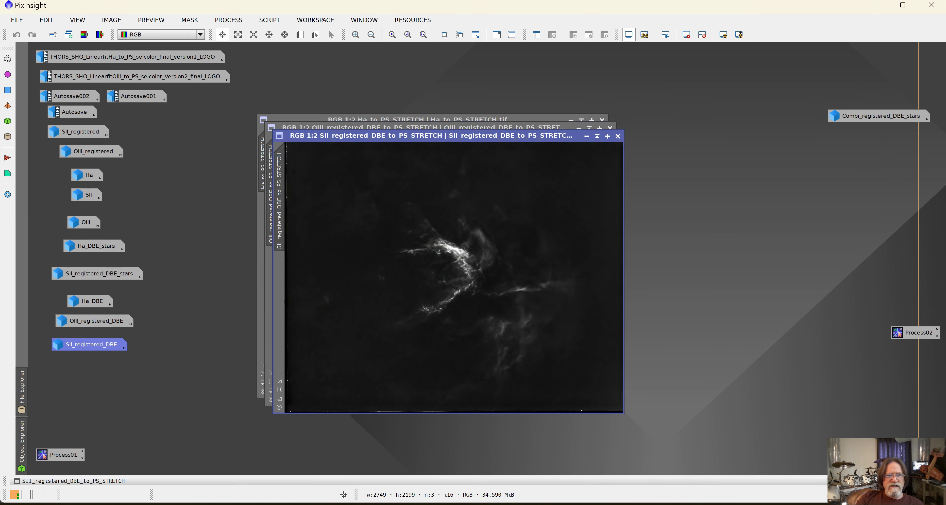
- Arrange the stretched image windows so Ha and SII sit side by side with the OIII window behind them
{"action": "left_click_drag", "start_coordinate": [466, 135], "coordinate": [713, 135]}
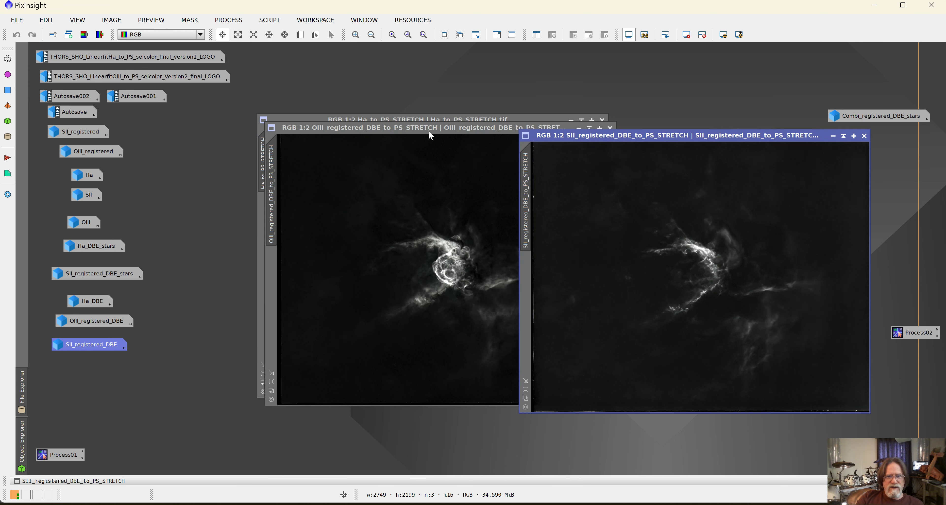
{"action": "left_click_drag", "start_coordinate": [425, 126], "coordinate": [560, 93]}
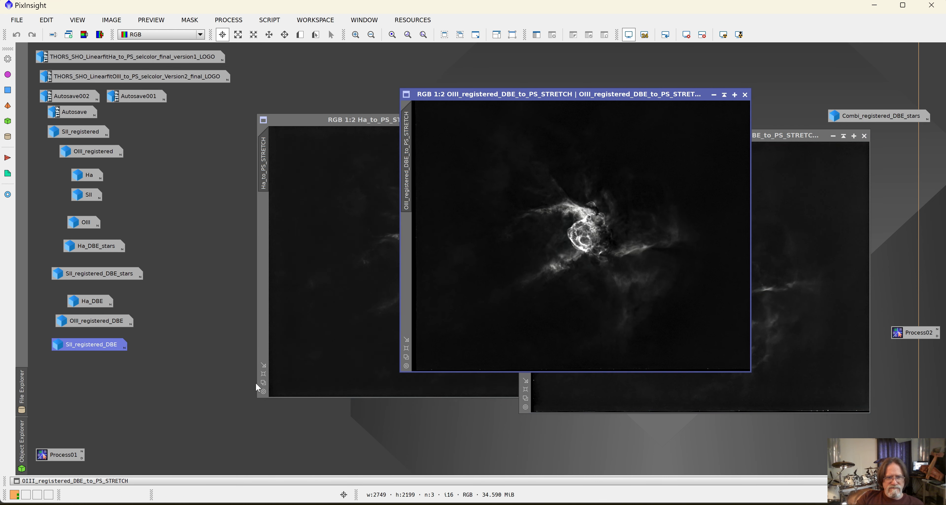
{"action": "left_click", "coordinate": [264, 370]}
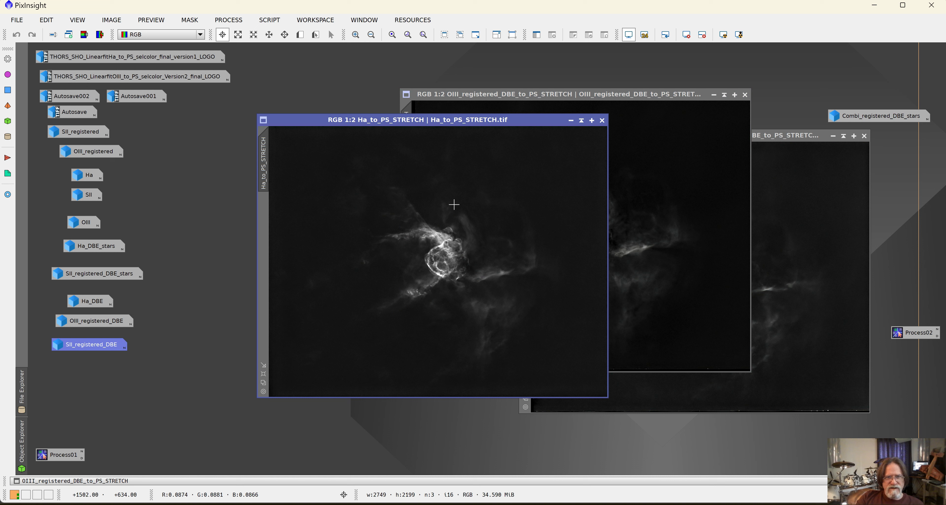
{"action": "left_click_drag", "start_coordinate": [307, 119], "coordinate": [166, 98]}
{"action": "left_click_drag", "start_coordinate": [783, 134], "coordinate": [796, 93]}
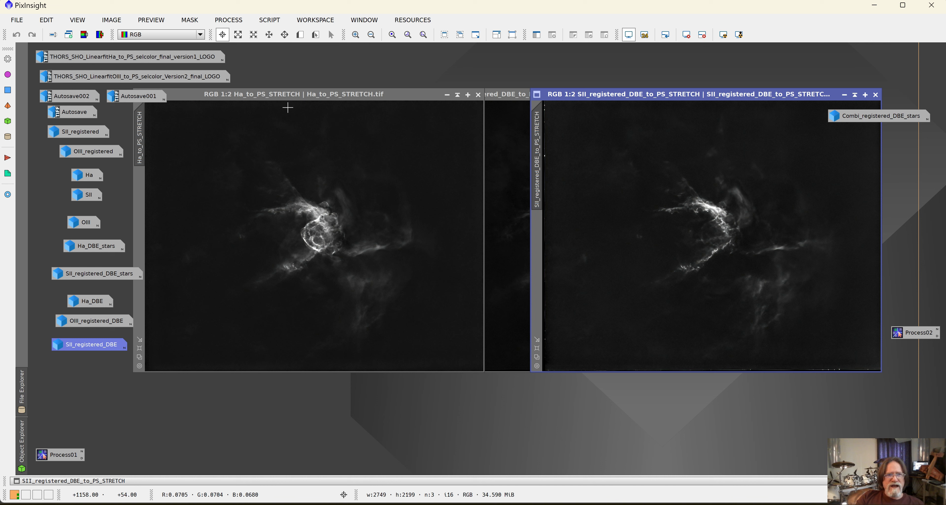
{"action": "left_click_drag", "start_coordinate": [400, 98], "coordinate": [423, 125]}
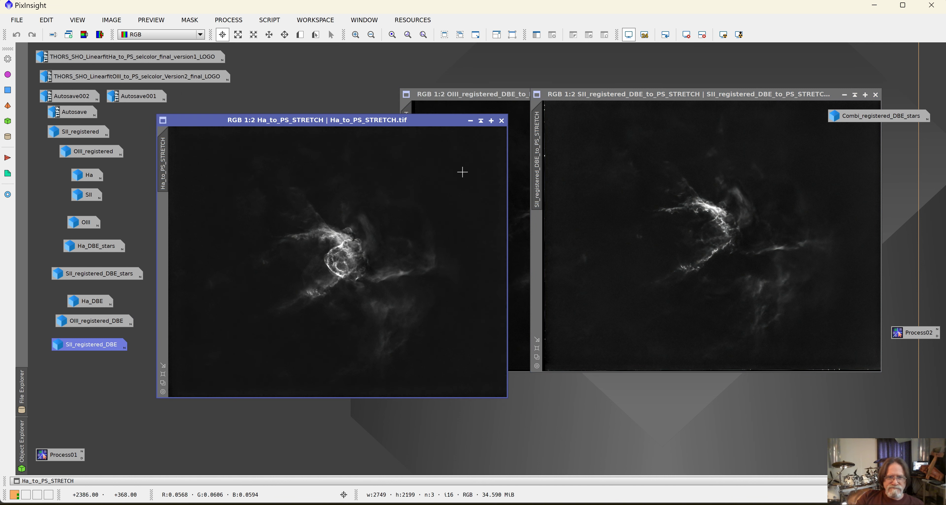
{"action": "left_click_drag", "start_coordinate": [661, 95], "coordinate": [650, 132]}
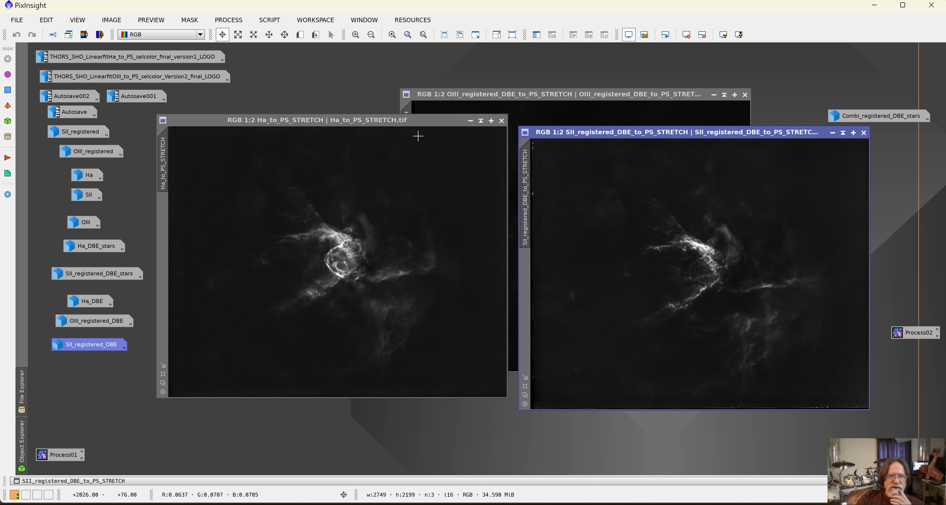
{"action": "left_click_drag", "start_coordinate": [210, 119], "coordinate": [160, 145]}
- Start the LinearFit process, minimize the OIII stretched image to an icon and set it as the reference image
{"action": "left_click", "coordinate": [546, 93]}
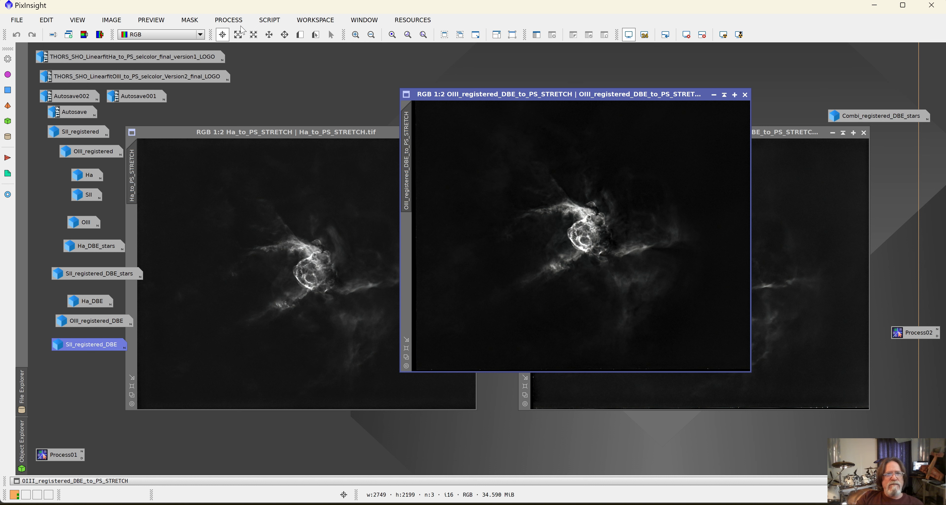
{"action": "left_click", "coordinate": [230, 20]}
{"action": "mouse_move", "coordinate": [299, 10]}
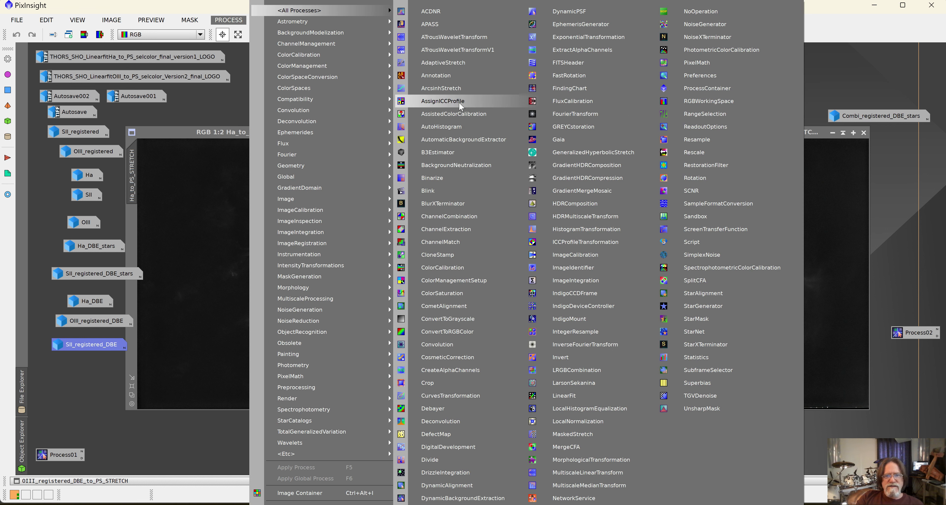
{"action": "left_click", "coordinate": [575, 398]}
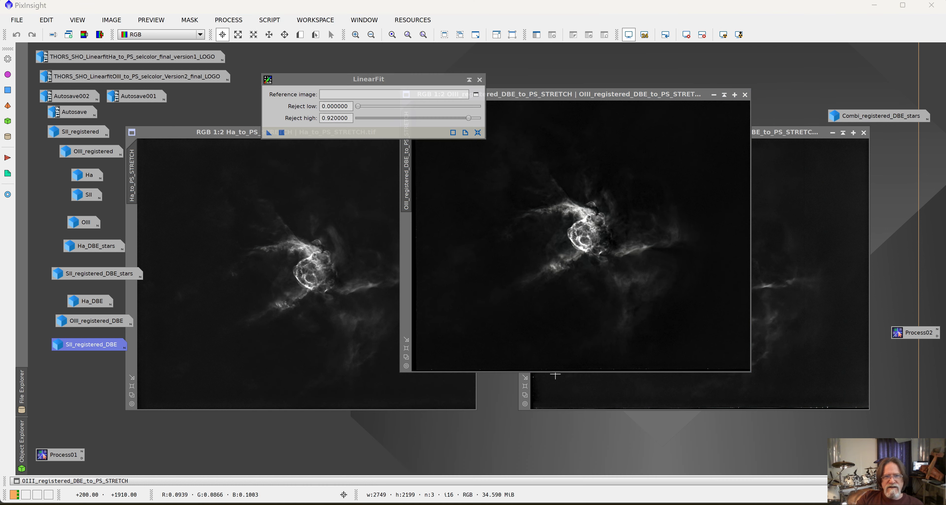
{"action": "left_click", "coordinate": [713, 96]}
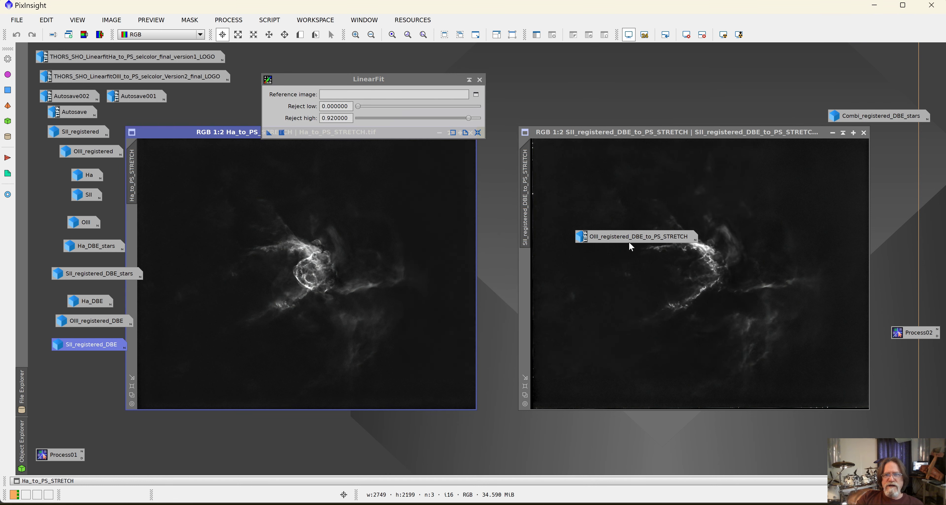
{"action": "left_click_drag", "start_coordinate": [644, 237], "coordinate": [384, 95]}
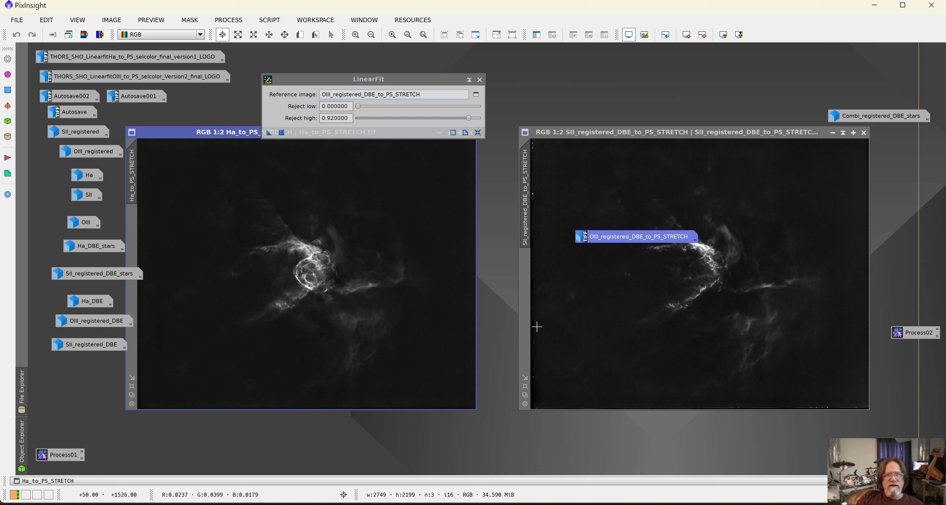
- Apply the linear fit to the Ha and SII stretched images, move the OIII icon clear of them and close LinearFit
{"action": "left_click_drag", "start_coordinate": [270, 133], "coordinate": [239, 222]}
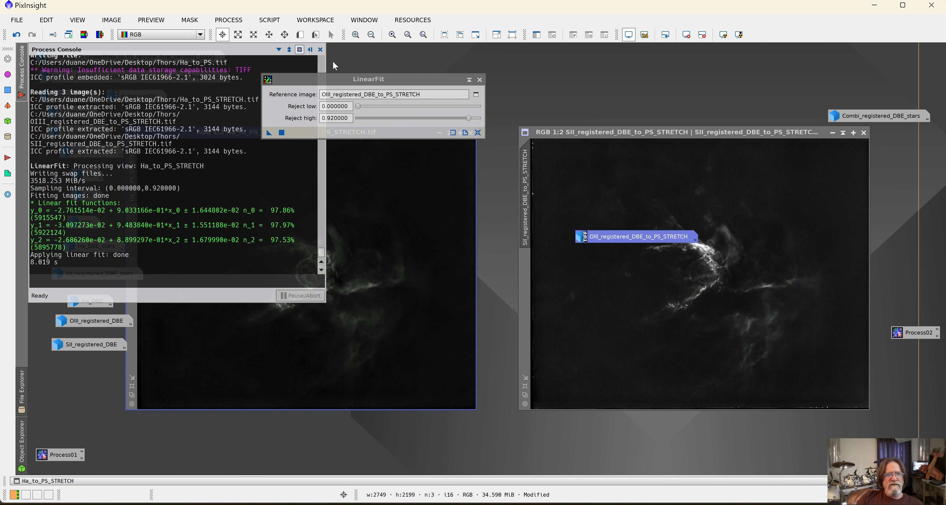
{"action": "left_click_drag", "start_coordinate": [269, 133], "coordinate": [563, 205]}
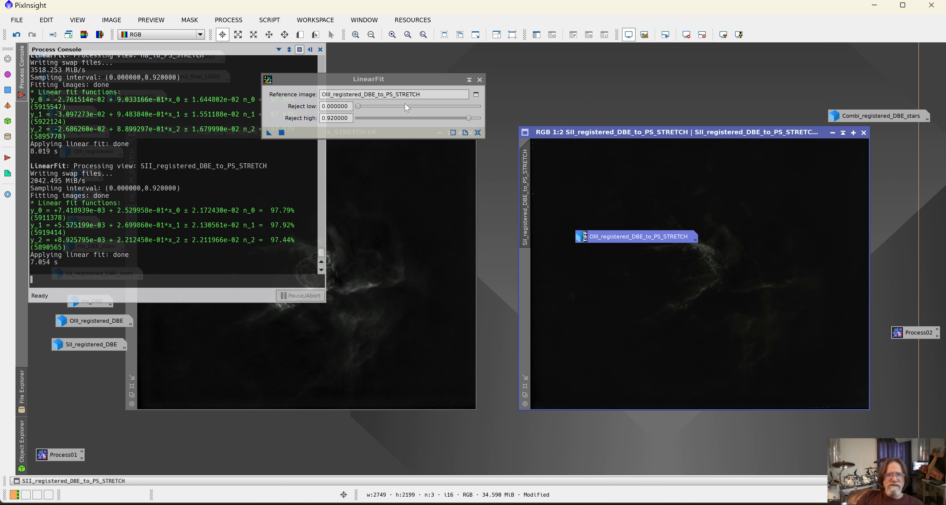
{"action": "left_click_drag", "start_coordinate": [640, 239], "coordinate": [892, 81]}
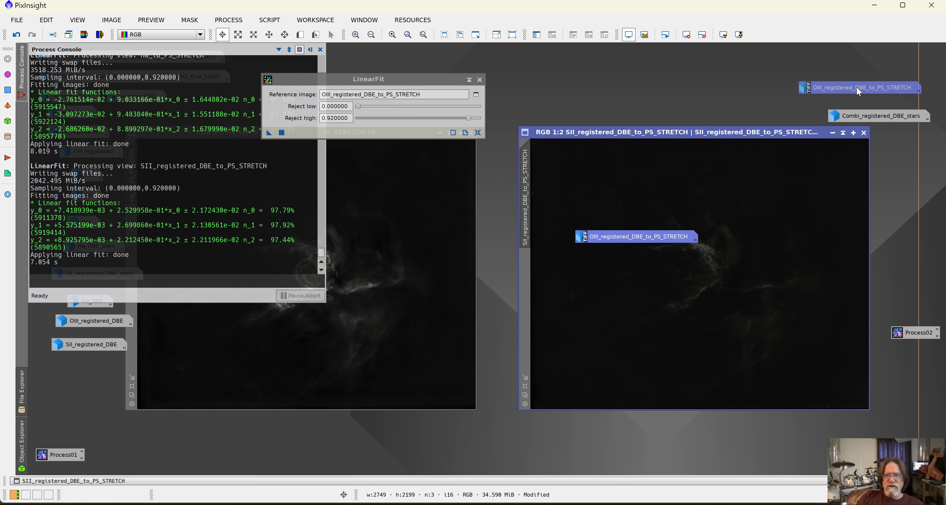
{"action": "left_click", "coordinate": [320, 51]}
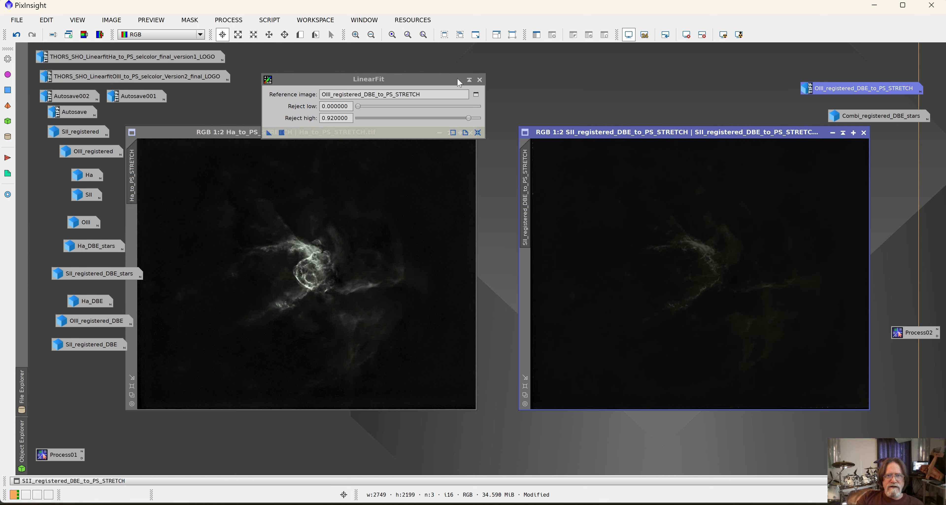
{"action": "left_click", "coordinate": [480, 80]}
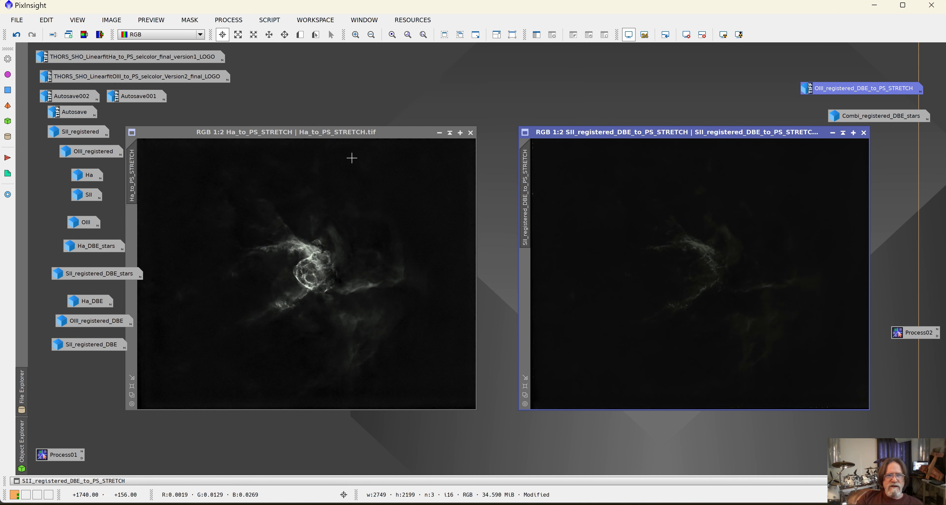
- Move the Ha window next to the SII window, restore the minimized OIII image and place it in front of both
{"action": "left_click_drag", "start_coordinate": [399, 139], "coordinate": [440, 134]}
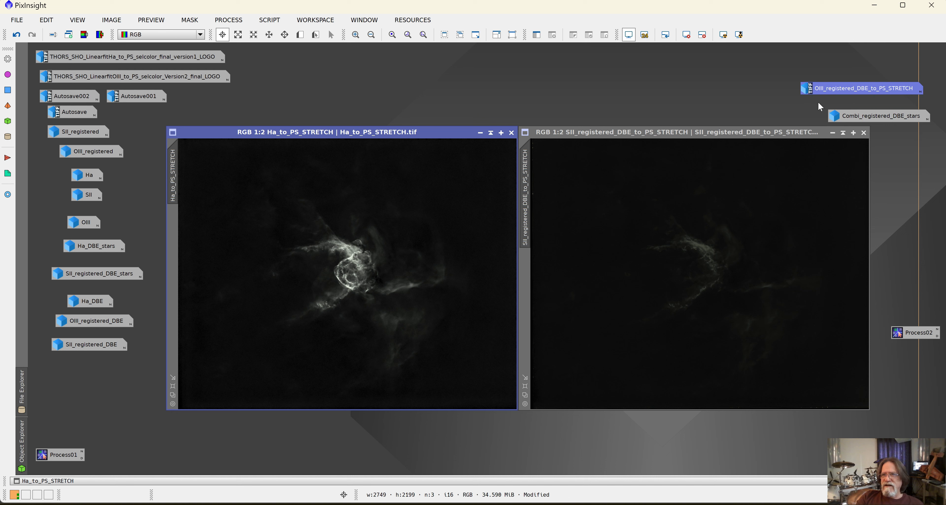
{"action": "double_click", "coordinate": [855, 88]}
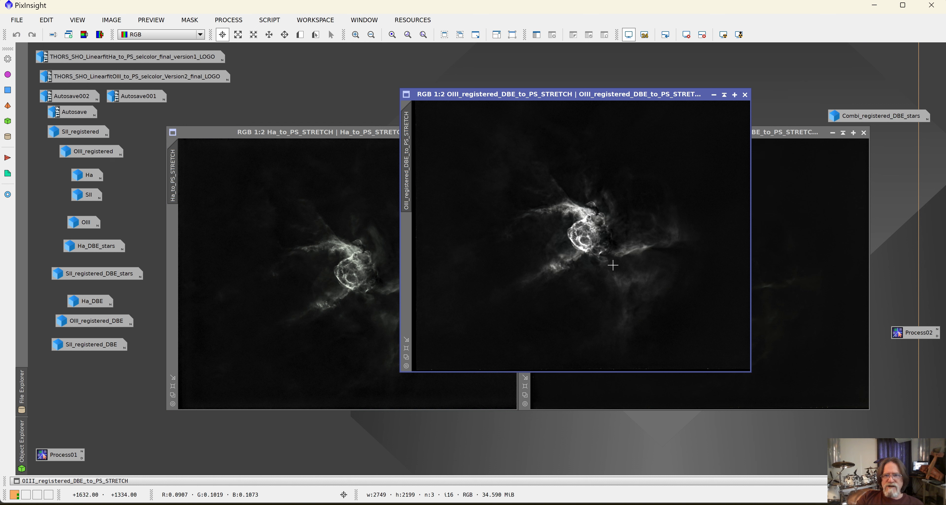
{"action": "left_click_drag", "start_coordinate": [644, 97], "coordinate": [569, 163]}
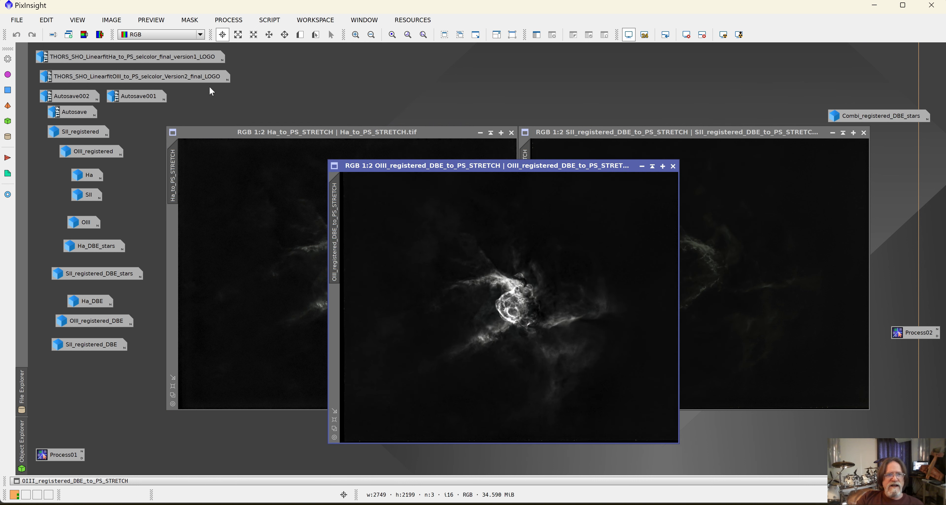
- Convert the Ha_to_PS_STRETCH image to grayscale with ConvertToGrayscale
{"action": "left_click", "coordinate": [198, 134]}
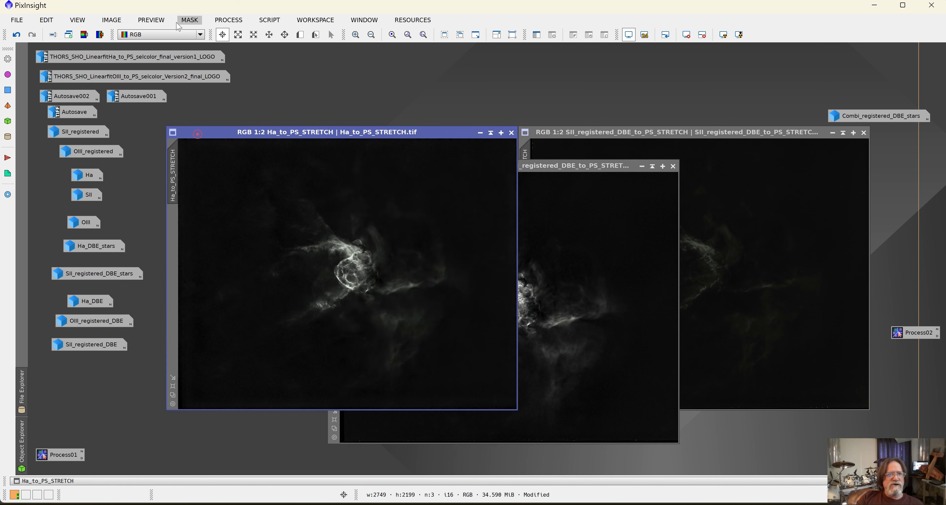
{"action": "left_click", "coordinate": [227, 20]}
{"action": "mouse_move", "coordinate": [297, 45]}
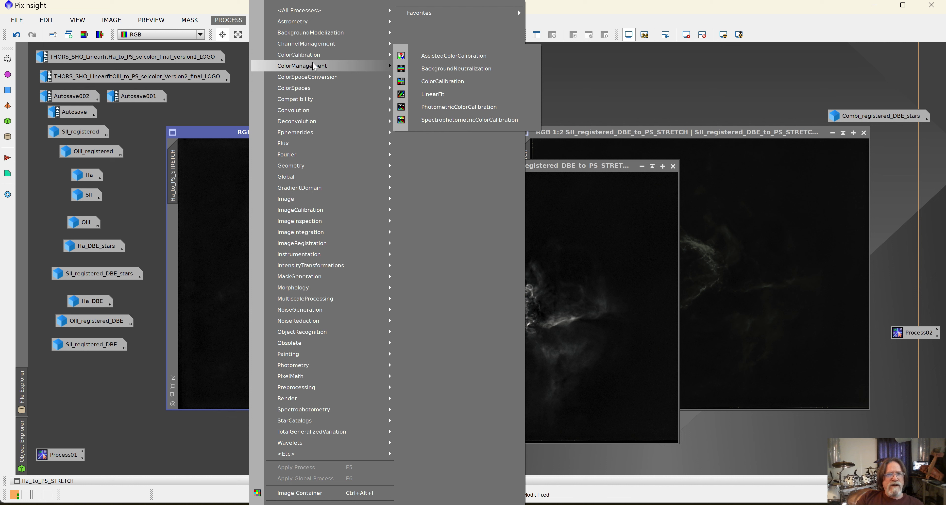
{"action": "mouse_move", "coordinate": [315, 66]}
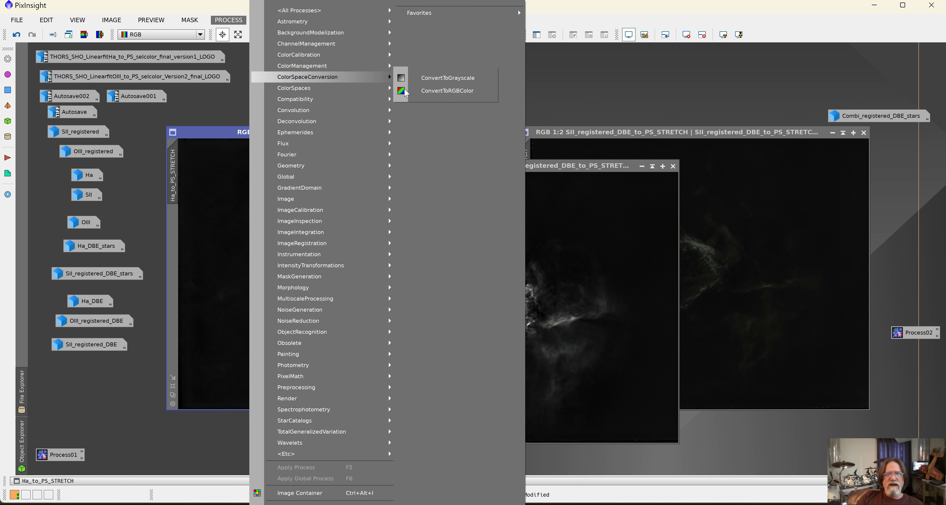
{"action": "left_click", "coordinate": [459, 77]}
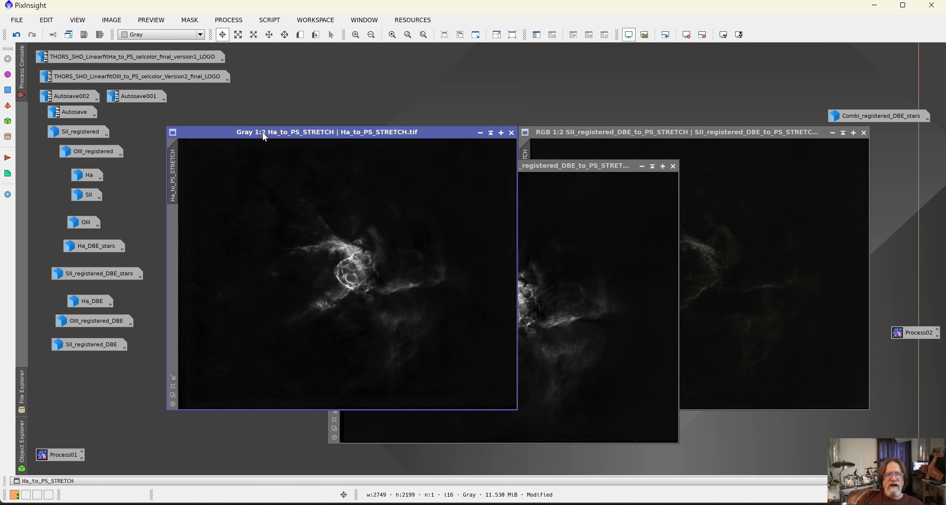
- Convert the OIII_registered_DBE_to_PS_STRETCH image to grayscale with ConvertToGrayscale
{"action": "left_click", "coordinate": [579, 165]}
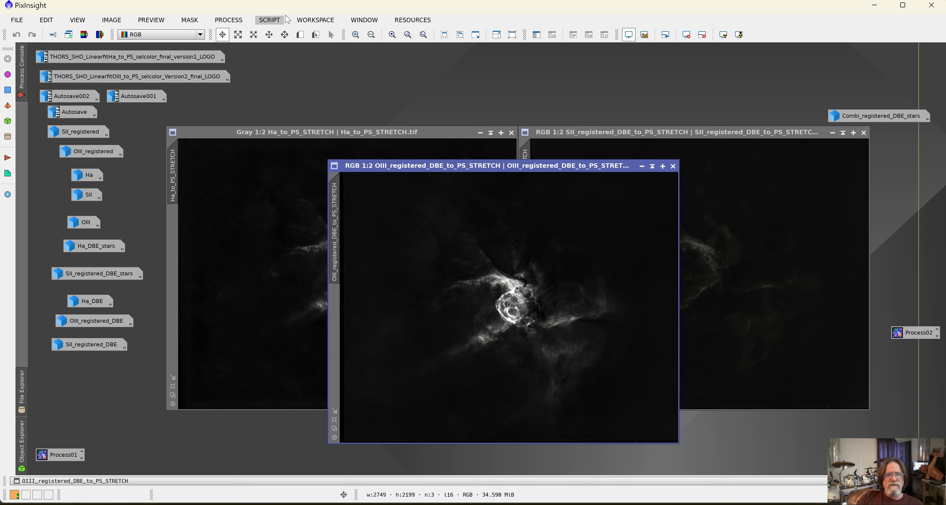
{"action": "left_click", "coordinate": [229, 20]}
{"action": "mouse_move", "coordinate": [307, 82]}
{"action": "left_click", "coordinate": [436, 73]}
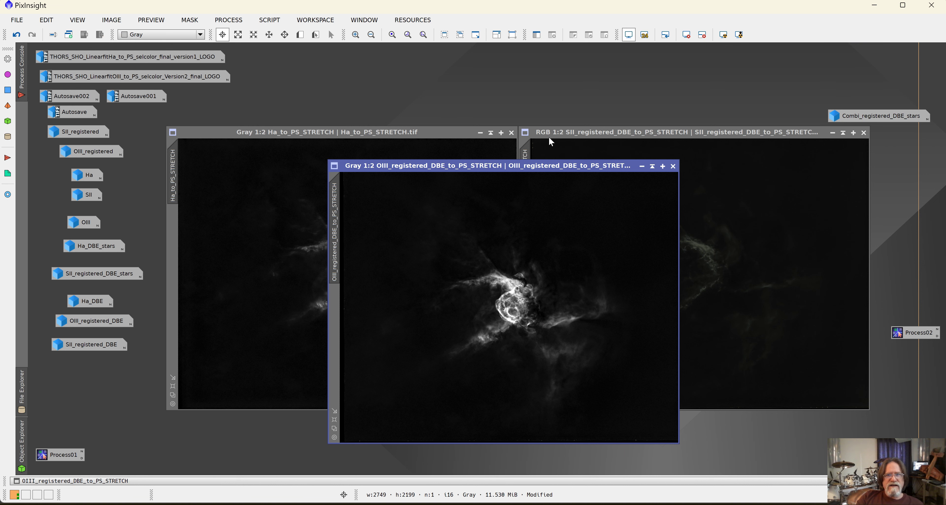
- Convert the SII_registered_DBE_to_PS_STRETCH image to grayscale with ConvertToGrayscale
{"action": "left_click", "coordinate": [579, 133]}
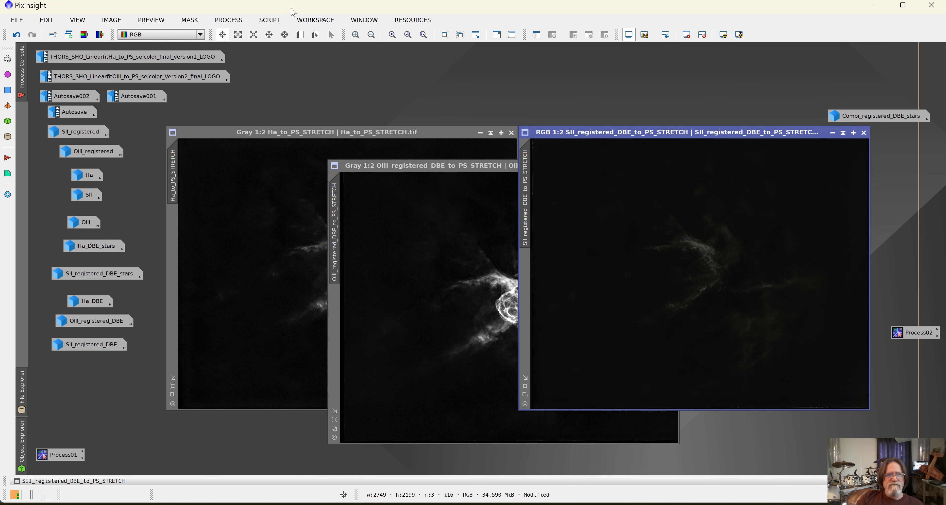
{"action": "left_click", "coordinate": [240, 20]}
{"action": "mouse_move", "coordinate": [303, 13]}
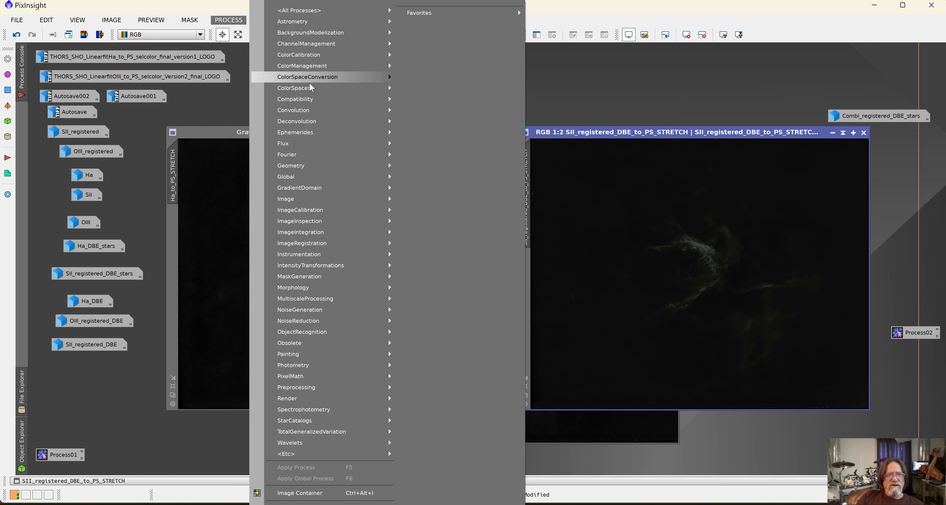
{"action": "mouse_move", "coordinate": [313, 124]}
{"action": "mouse_move", "coordinate": [326, 77]}
{"action": "left_click", "coordinate": [467, 81]}
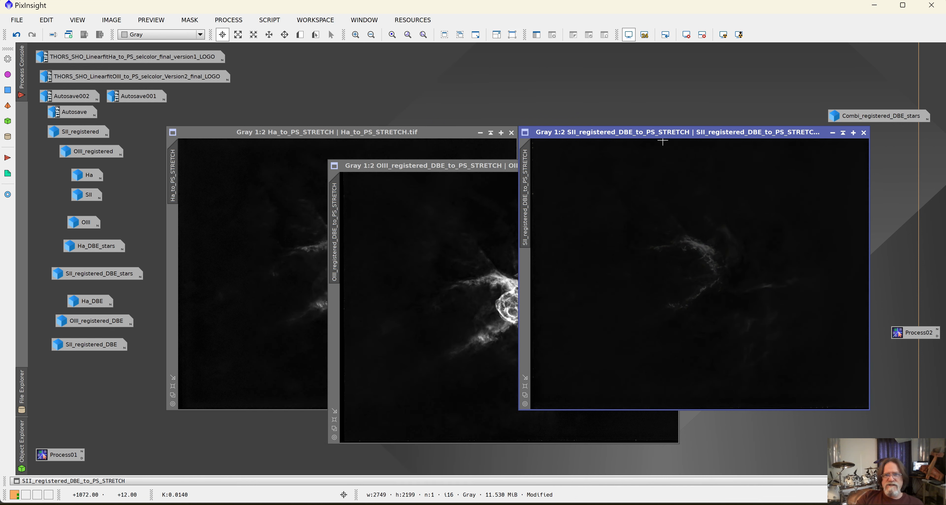
- Stack the SII and Ha image windows in a cascade over the OIII window and start the ChannelCombination process
{"action": "left_click_drag", "start_coordinate": [640, 132], "coordinate": [448, 186]}
{"action": "left_click_drag", "start_coordinate": [218, 133], "coordinate": [380, 208]}
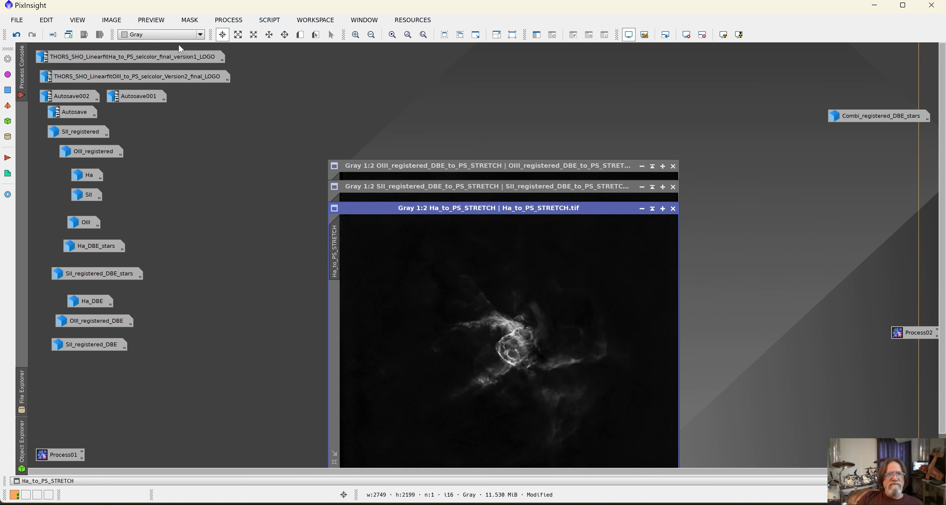
{"action": "left_click", "coordinate": [226, 21]}
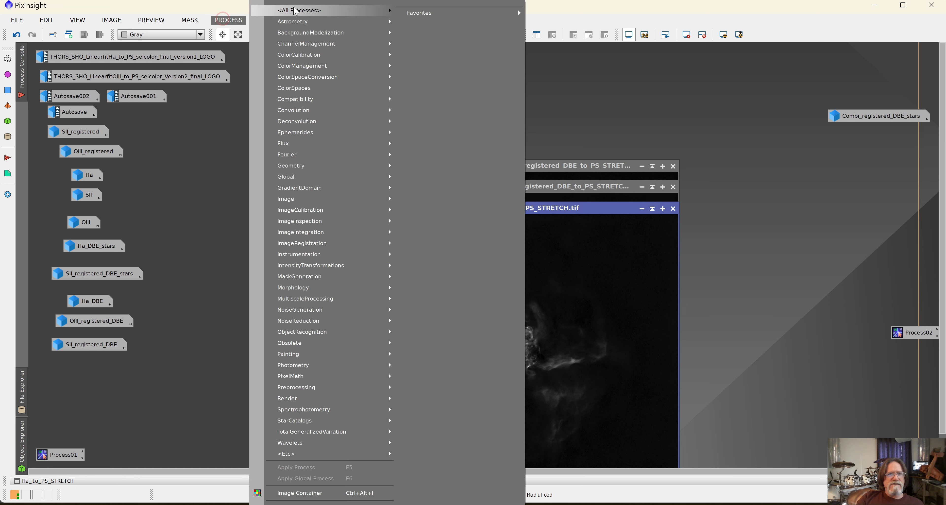
{"action": "mouse_move", "coordinate": [296, 10]}
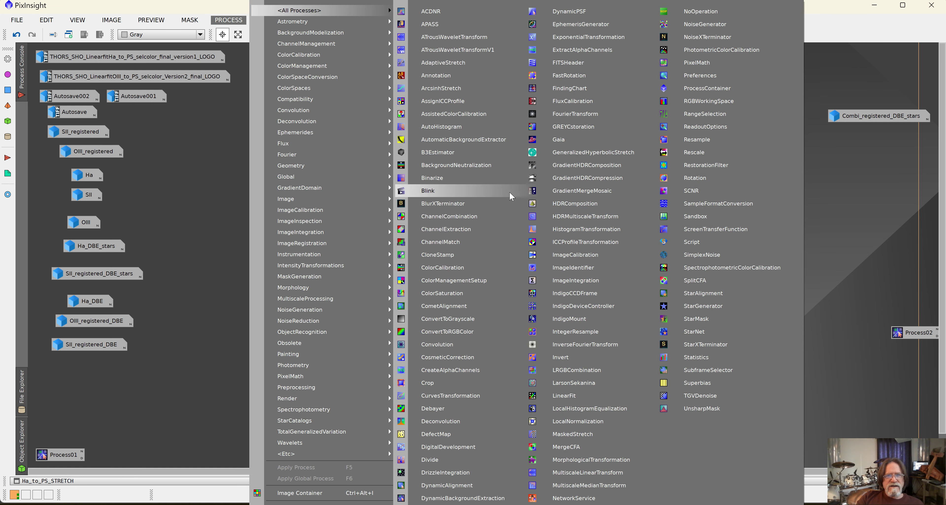
{"action": "left_click", "coordinate": [486, 216]}
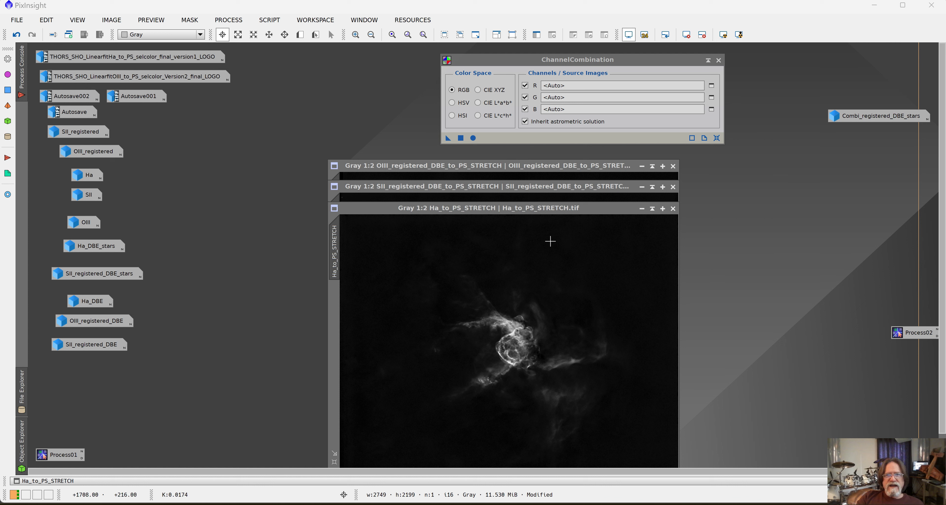
- Minimize the three stretched images, assign SII to R, Ha to G and OIII to B, and run ChannelCombination globally
{"action": "left_click", "coordinate": [643, 210]}
{"action": "left_click_drag", "start_coordinate": [553, 353], "coordinate": [603, 99]}
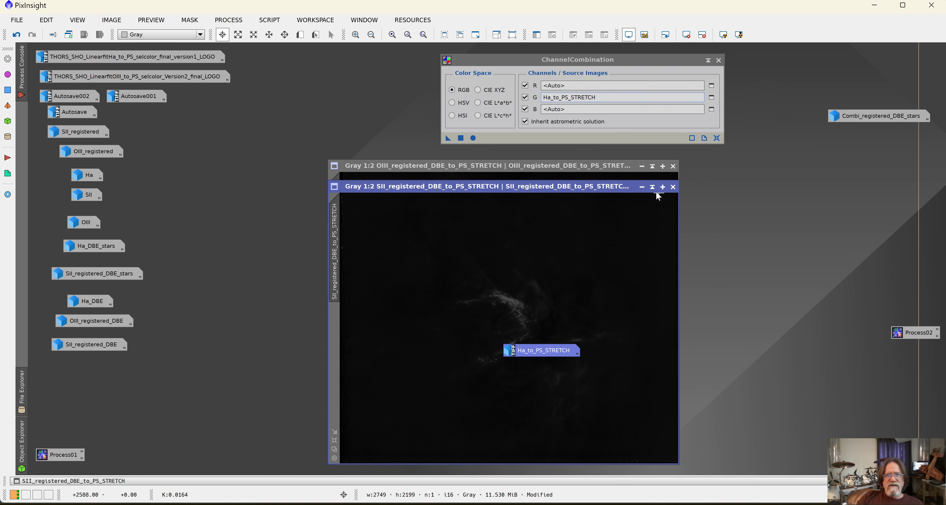
{"action": "left_click", "coordinate": [642, 188]}
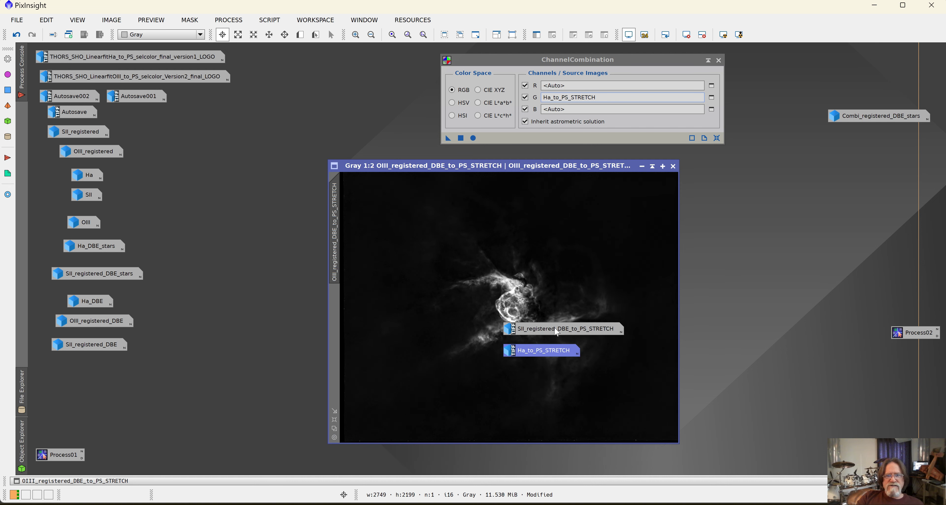
{"action": "left_click_drag", "start_coordinate": [556, 331], "coordinate": [605, 82]}
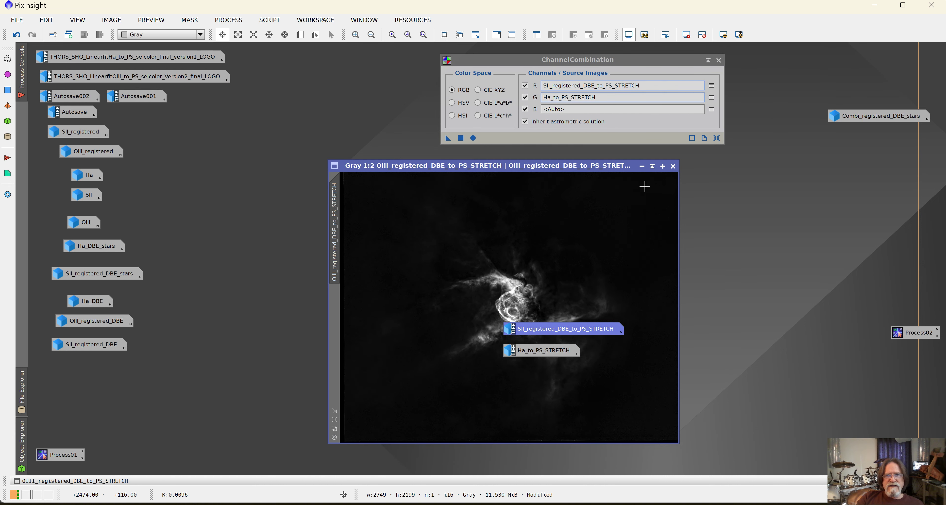
{"action": "left_click", "coordinate": [642, 165]}
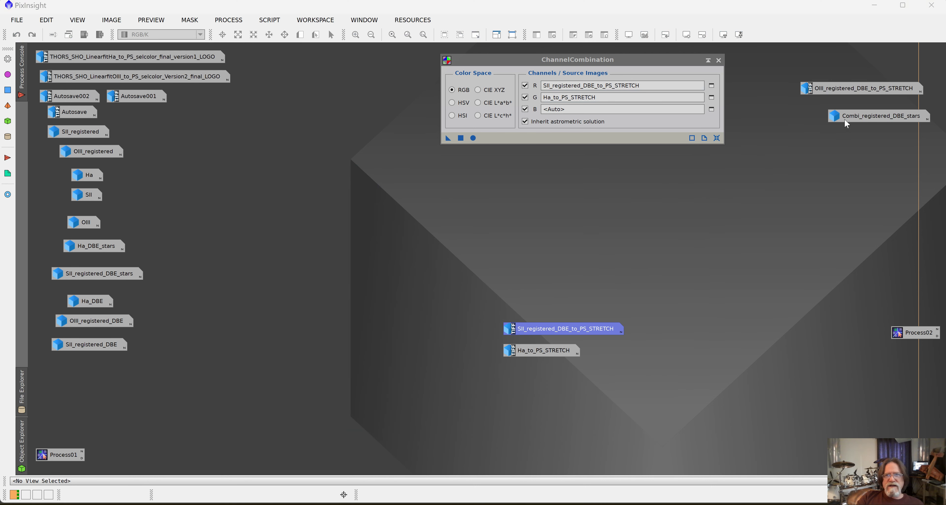
{"action": "left_click_drag", "start_coordinate": [852, 88], "coordinate": [595, 108]}
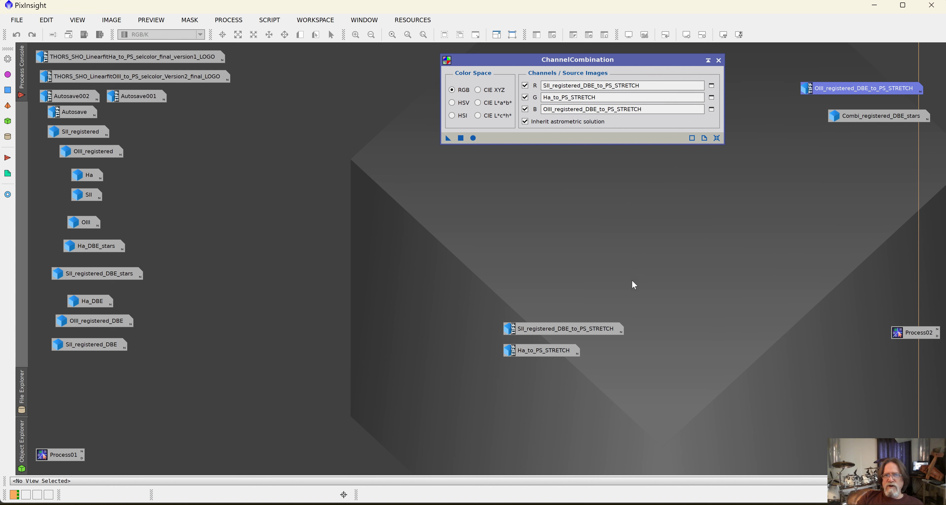
{"action": "left_click", "coordinate": [474, 138]}
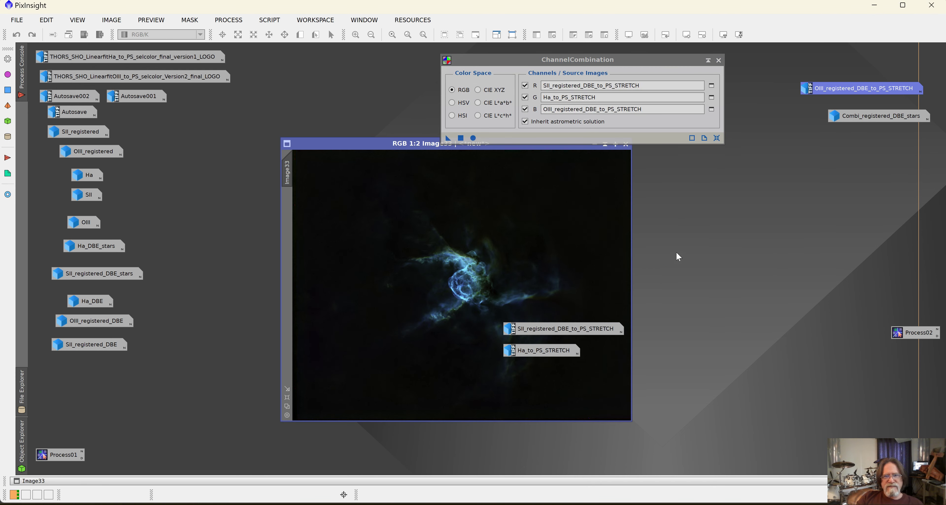
- Move the SII and Ha icons off the combined image, reposition its window below ChannelCombination and close that process
{"action": "left_click_drag", "start_coordinate": [563, 333], "coordinate": [860, 171]}
{"action": "left_click_drag", "start_coordinate": [544, 353], "coordinate": [857, 235]}
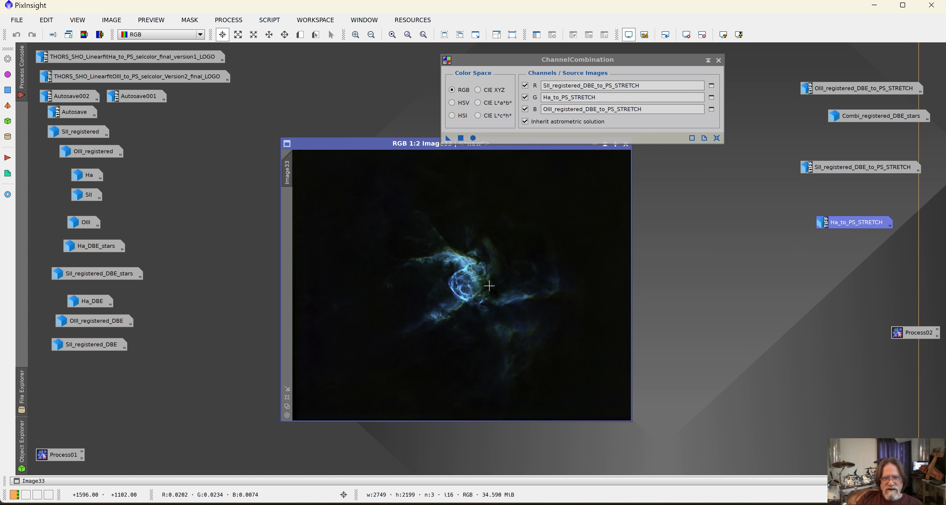
{"action": "left_click_drag", "start_coordinate": [332, 144], "coordinate": [616, 191]}
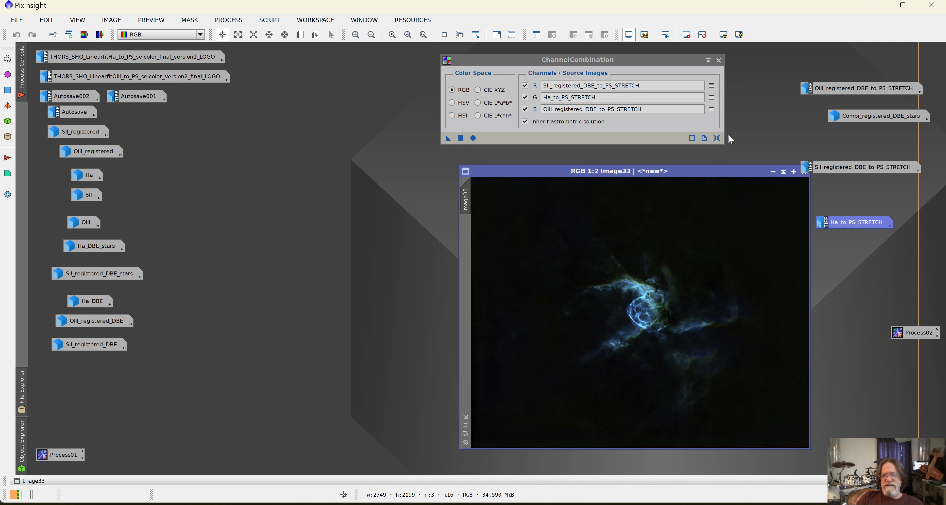
{"action": "left_click", "coordinate": [719, 60]}
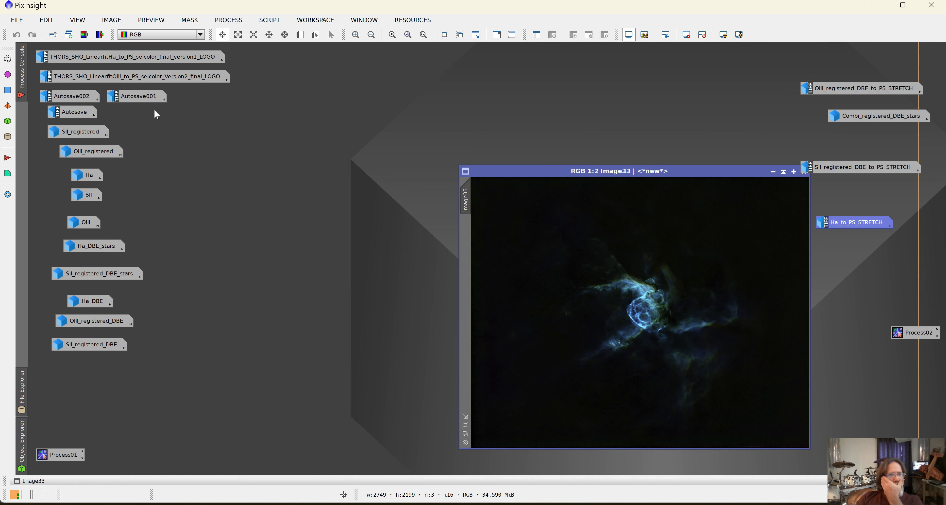
- Save the combined image in the Thors folder as the TIFF file SHO_to_PS with 16-bit unsigned integer samples
{"action": "left_click", "coordinate": [16, 20]}
{"action": "left_click", "coordinate": [42, 118]}
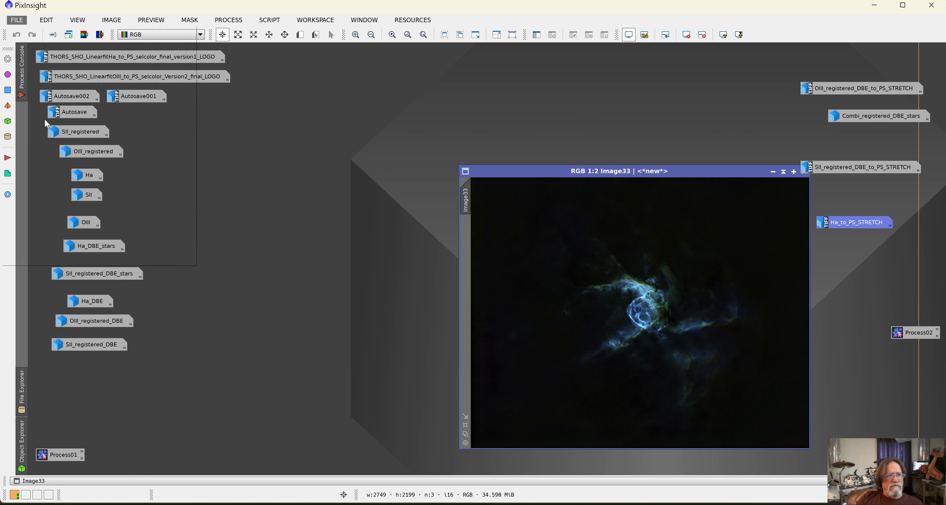
{"action": "left_click", "coordinate": [118, 386]}
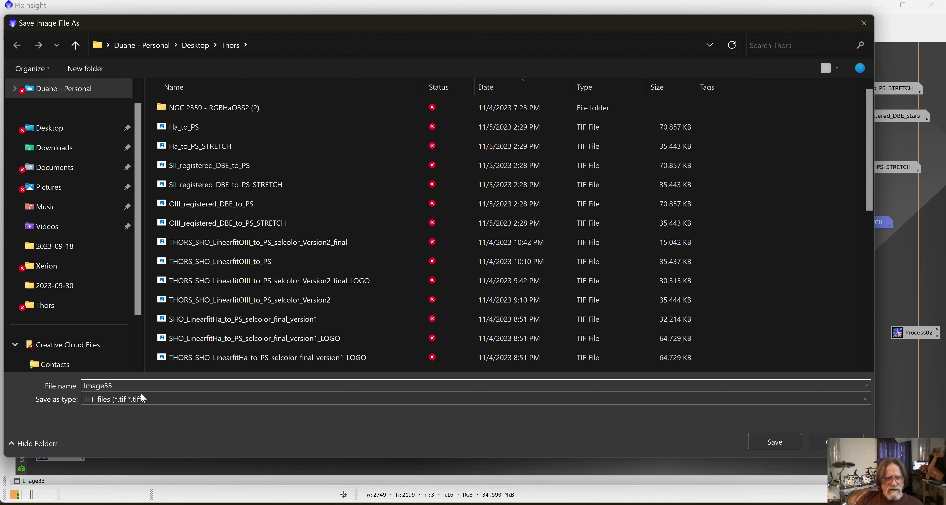
{"action": "key", "text": "BackSpace"}
{"action": "key", "text": "BackSpace"}
{"action": "key", "text": "BackSpace"}
{"action": "key", "text": "BackSpace"}
{"action": "key", "text": "BackSpace"}
{"action": "key", "text": "BackSpace"}
{"action": "key", "text": "BackSpace"}
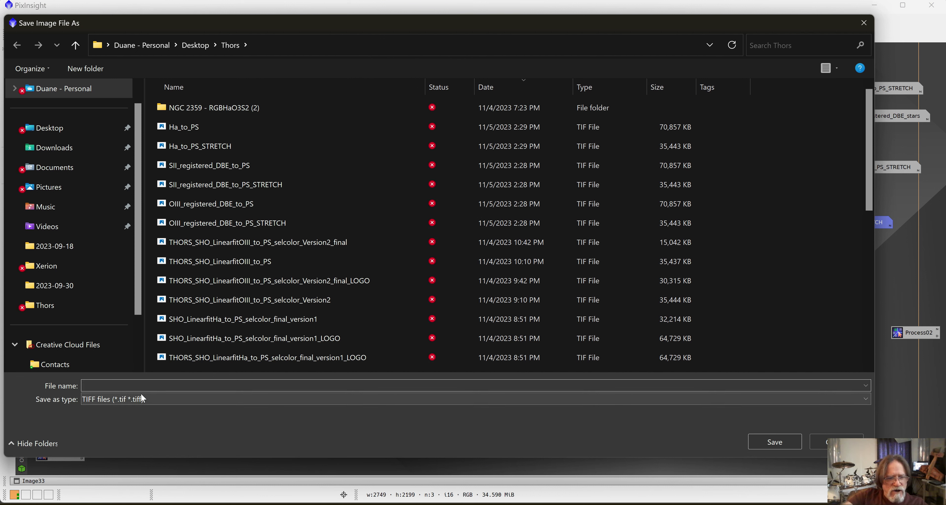
{"action": "type", "text": "SHO"}
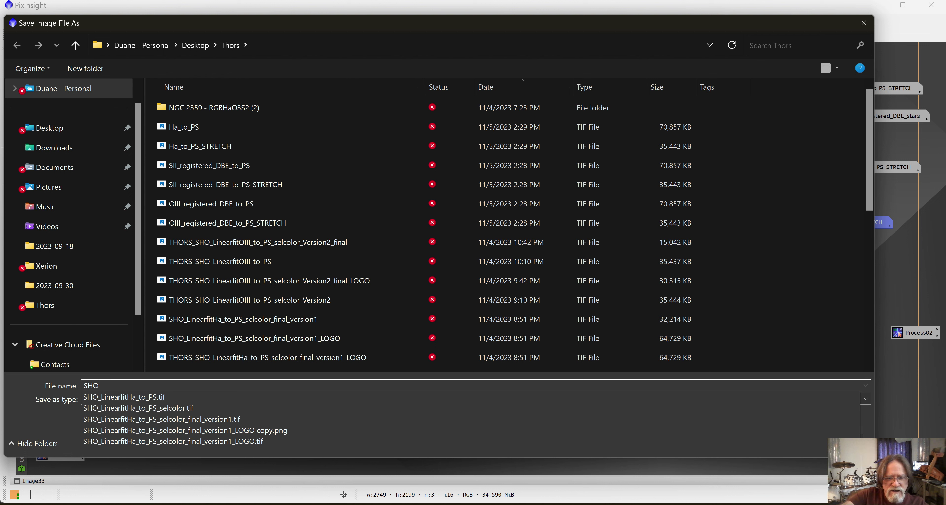
{"action": "type", "text": "_"}
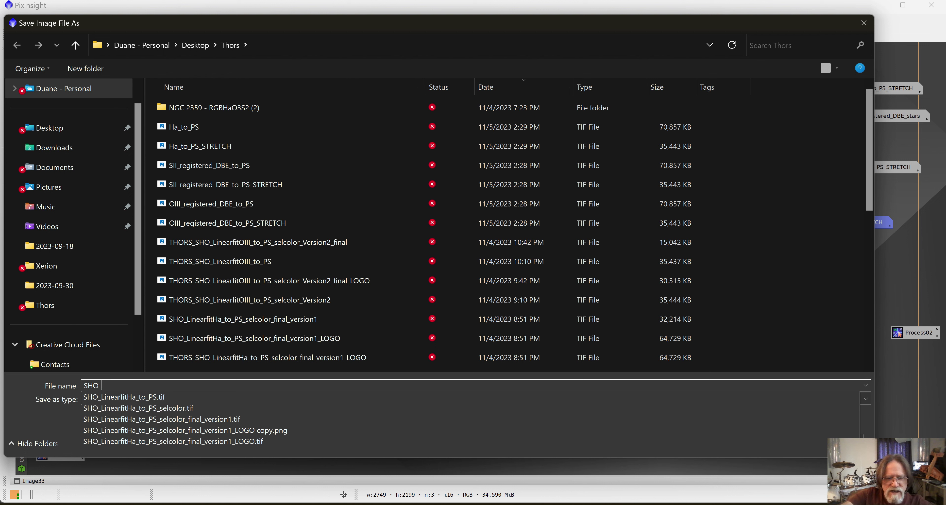
{"action": "type", "text": "to_PS"}
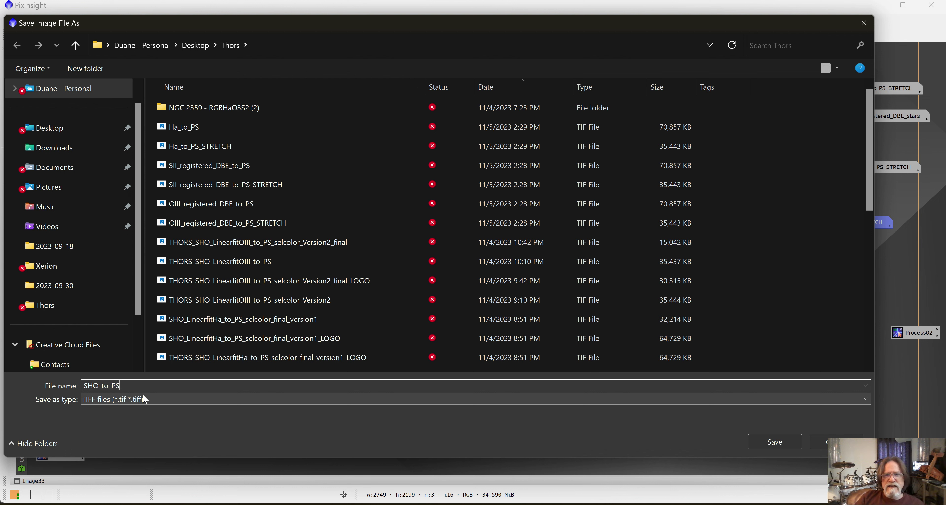
{"action": "left_click", "coordinate": [786, 438]}
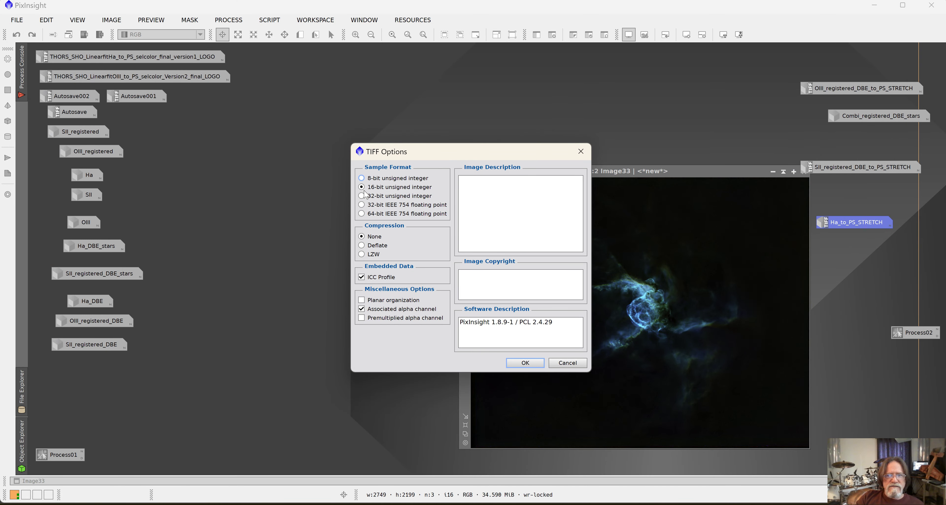
{"action": "left_click", "coordinate": [528, 364]}
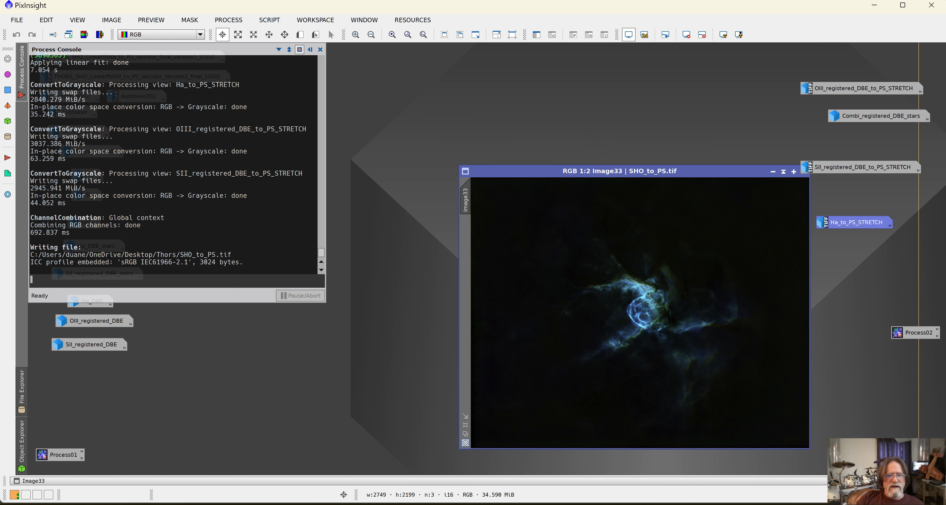
- Switch to Photoshop and close the stretched SII, Ha and OIII images
{"action": "left_click", "coordinate": [595, 455]}
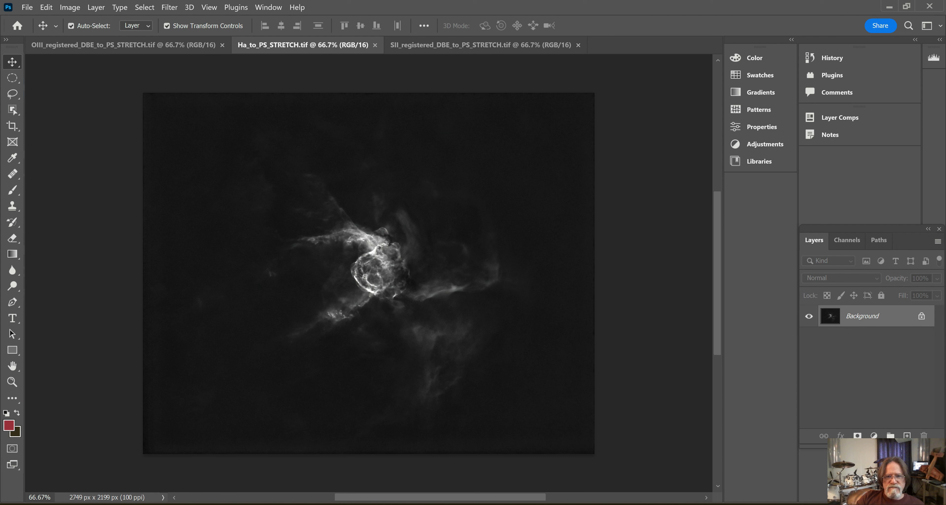
{"action": "left_click", "coordinate": [578, 45]}
{"action": "left_click", "coordinate": [375, 45]}
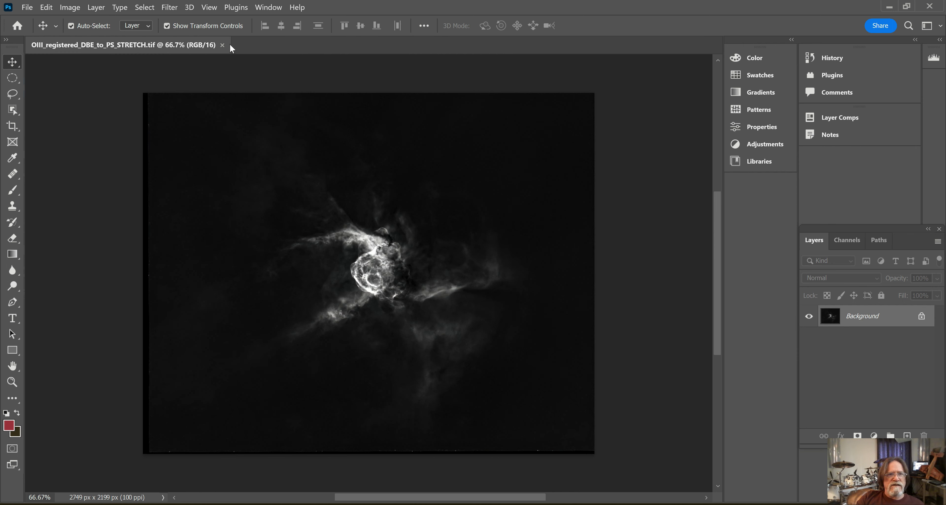
{"action": "left_click", "coordinate": [222, 45]}
- Open SHO_to_PS.tif from the Thors folder and fit the image on screen
{"action": "left_click", "coordinate": [27, 8]}
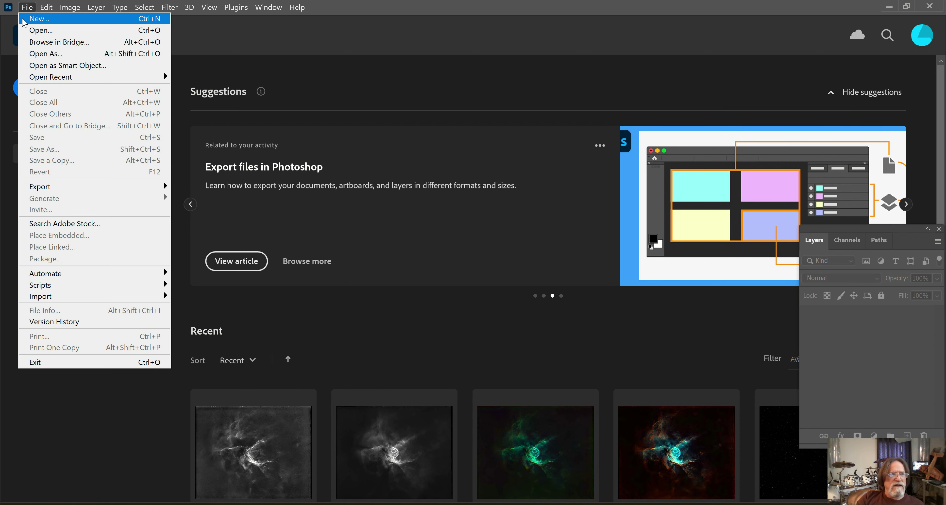
{"action": "left_click", "coordinate": [46, 34]}
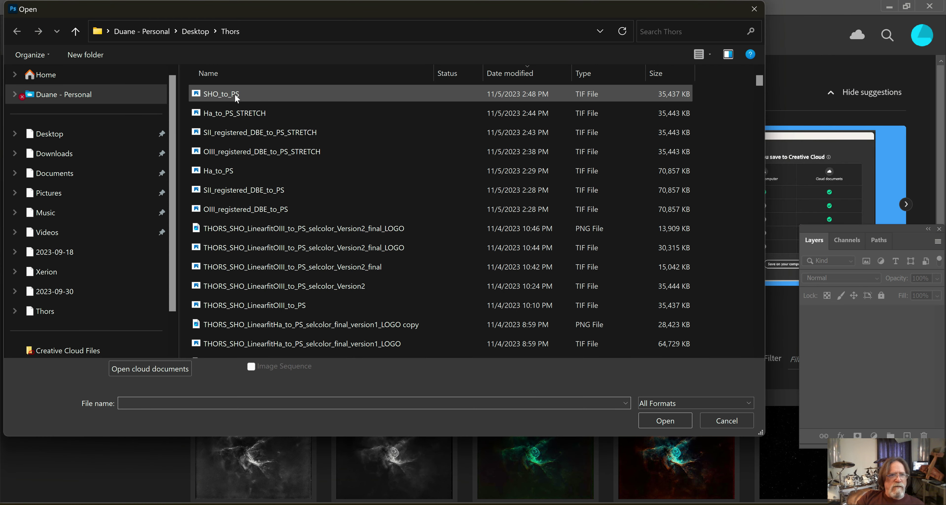
{"action": "left_click", "coordinate": [237, 93]}
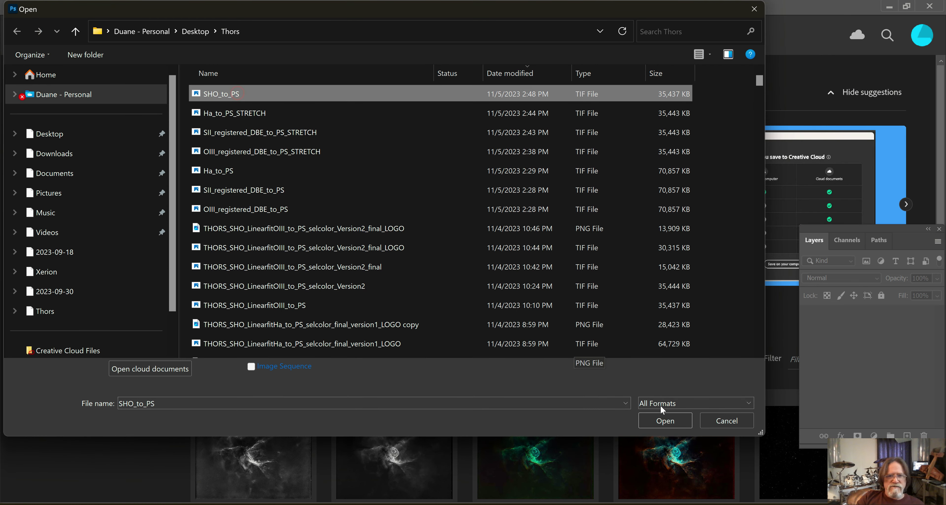
{"action": "left_click", "coordinate": [666, 421]}
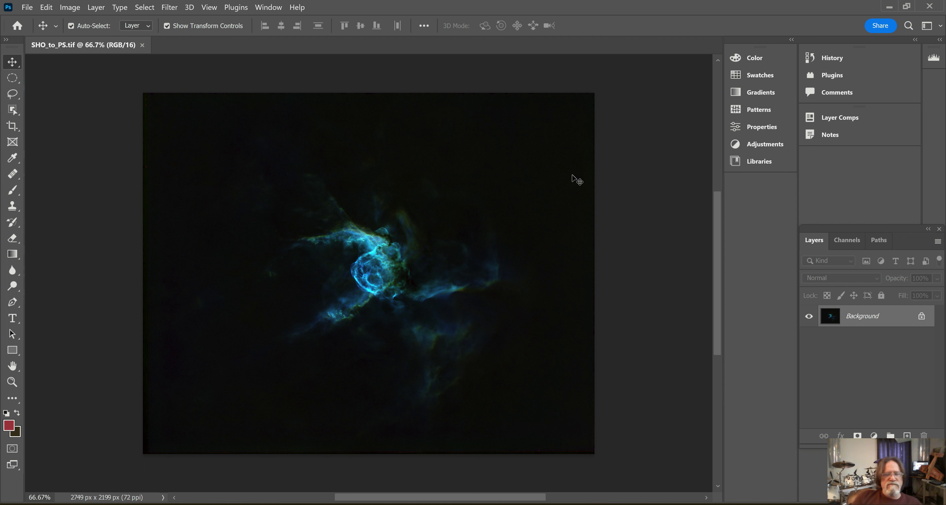
{"action": "left_click", "coordinate": [216, 8]}
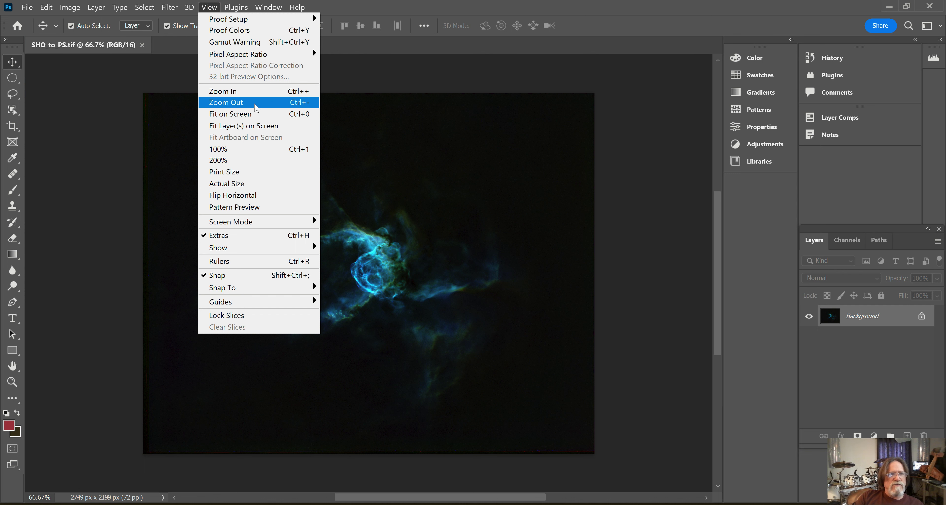
{"action": "left_click", "coordinate": [252, 114]}
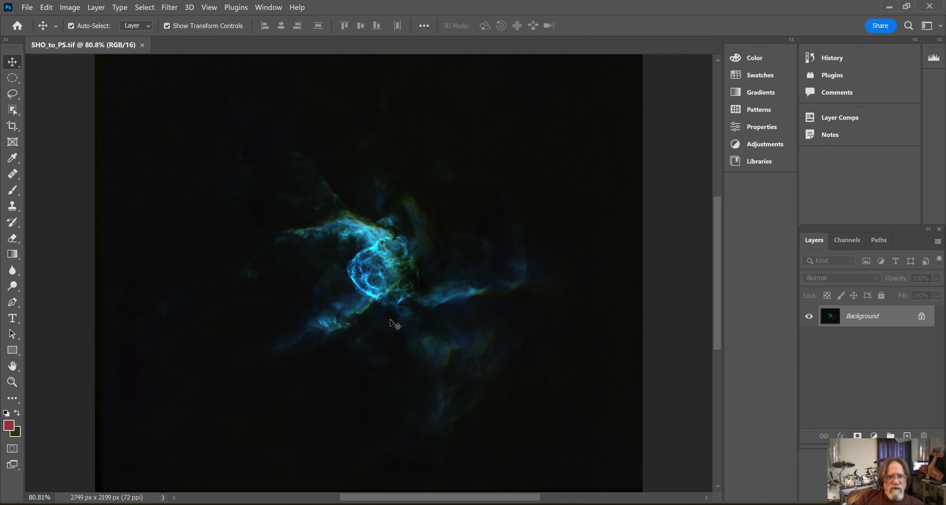
- Apply a Selective Color adjustment to the Greens with Cyan at -100% and Magenta at -32%
{"action": "left_click", "coordinate": [77, 10]}
{"action": "mouse_move", "coordinate": [97, 34]}
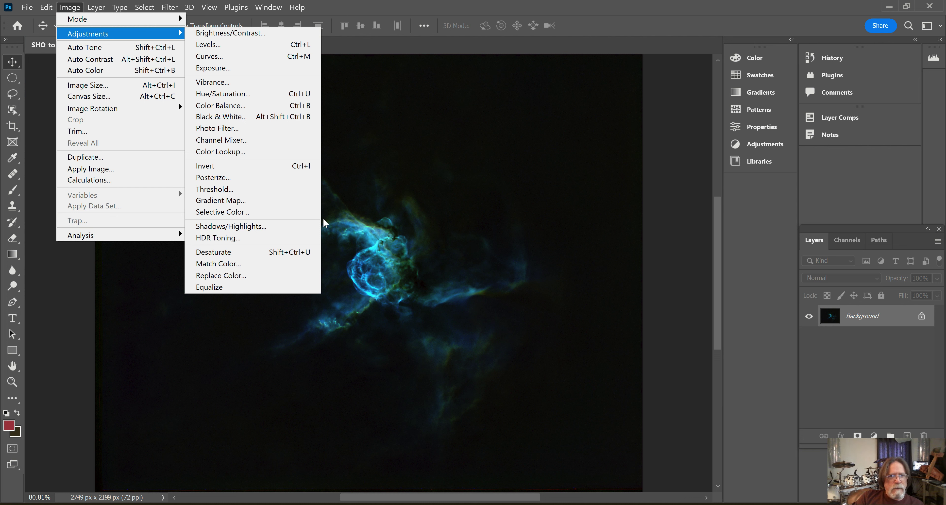
{"action": "left_click", "coordinate": [239, 212]}
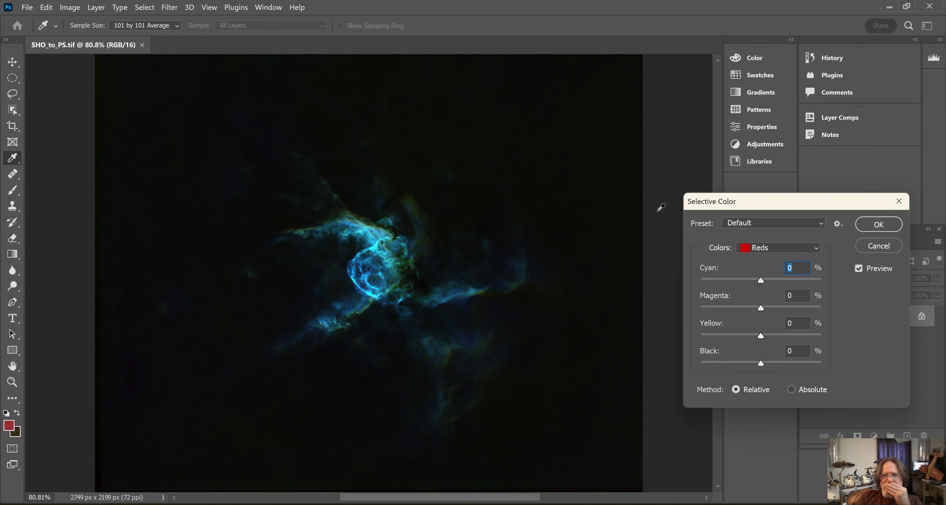
{"action": "left_click", "coordinate": [816, 249]}
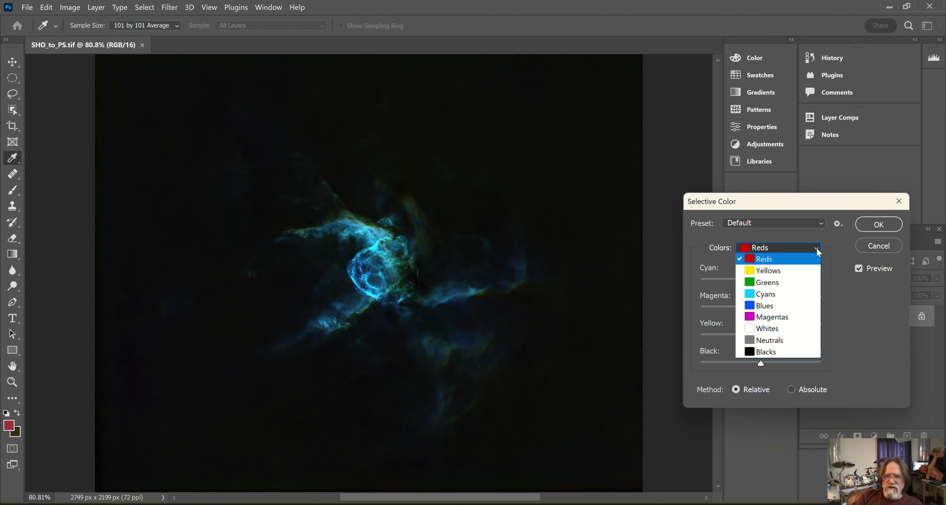
{"action": "left_click", "coordinate": [774, 281]}
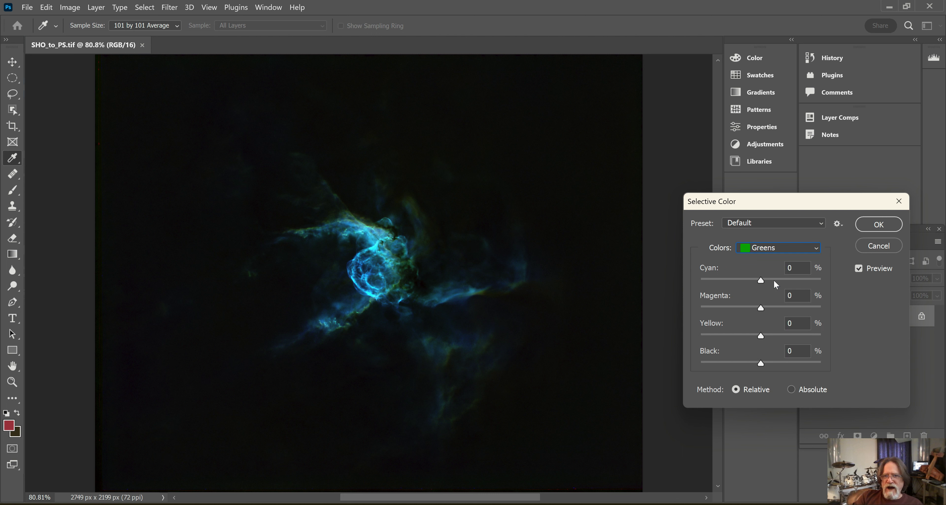
{"action": "left_click_drag", "start_coordinate": [761, 280], "coordinate": [696, 287]}
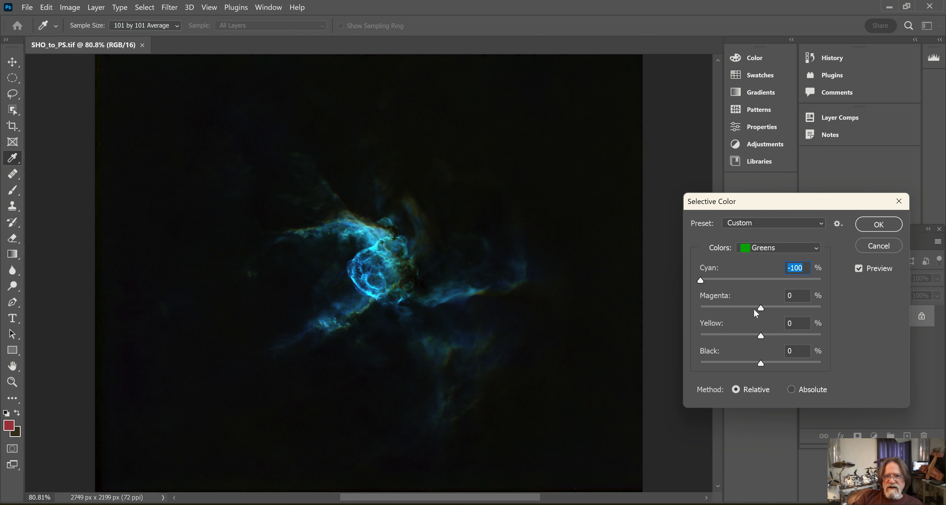
{"action": "left_click_drag", "start_coordinate": [760, 306], "coordinate": [744, 324]}
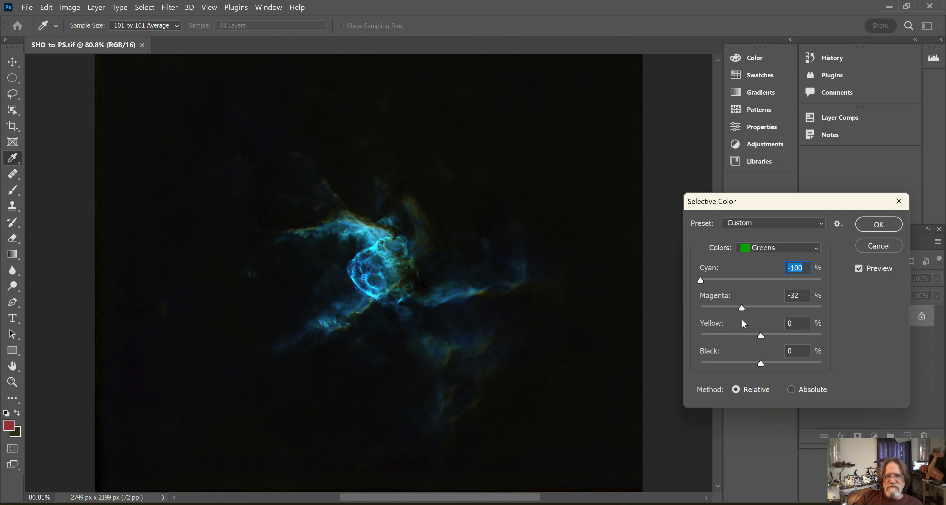
{"action": "key", "text": "Tab"}
{"action": "left_click", "coordinate": [882, 225]}
{"action": "key", "text": "v"}
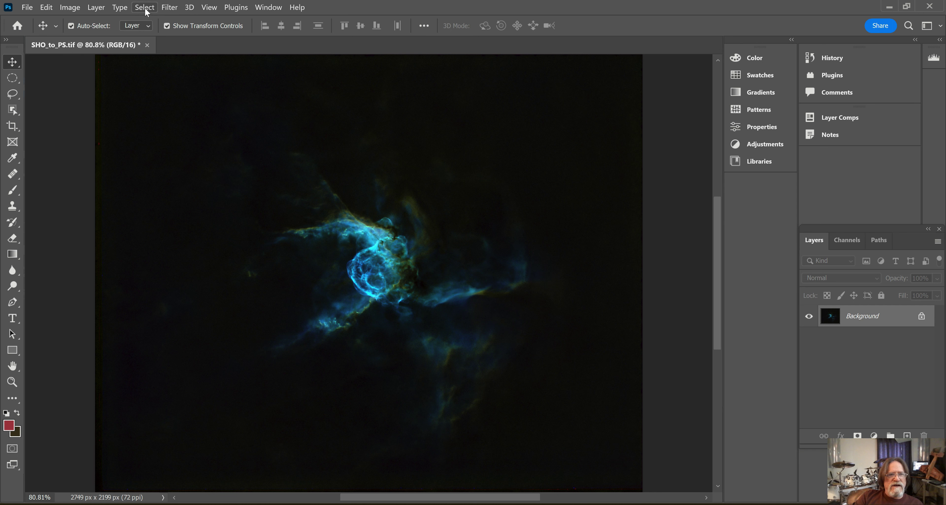
- Apply a Selective Color adjustment to the Yellows with Cyan at -100% and Magenta at -16%
{"action": "left_click", "coordinate": [73, 10]}
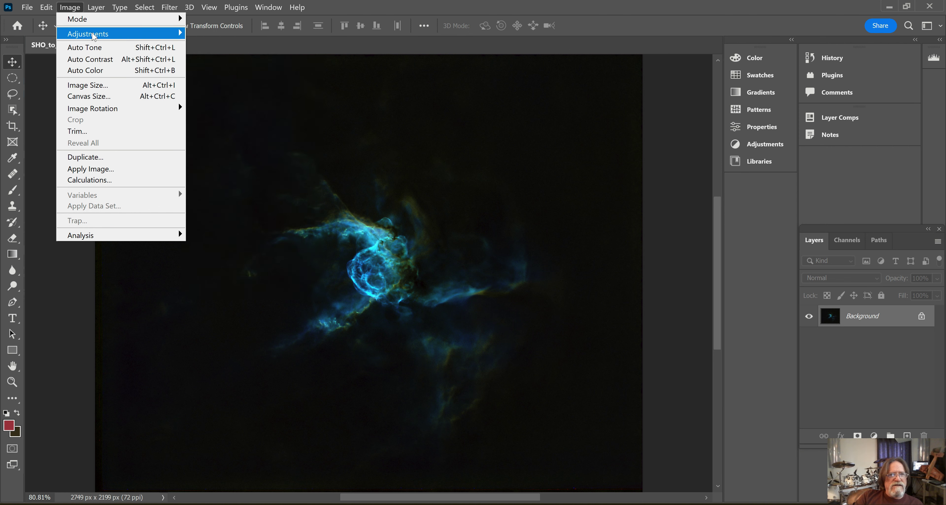
{"action": "left_click", "coordinate": [235, 212]}
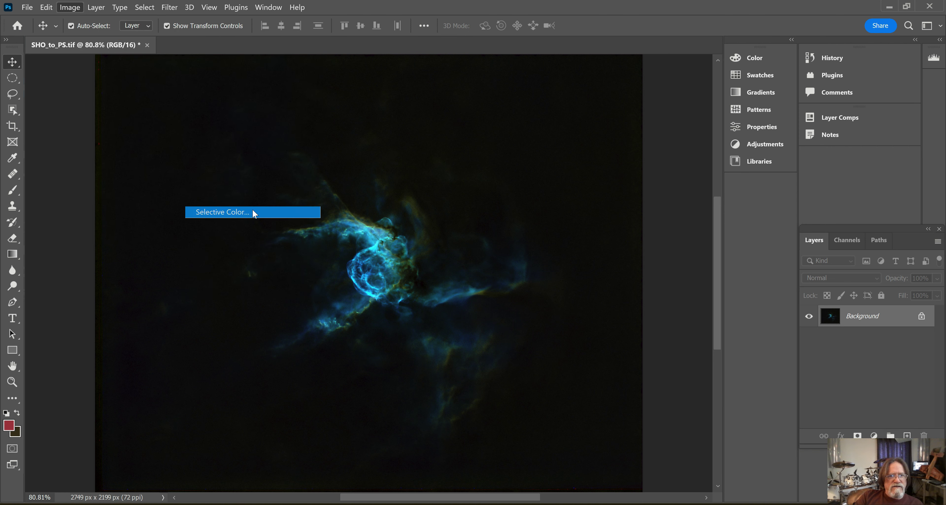
{"action": "left_click", "coordinate": [818, 251]}
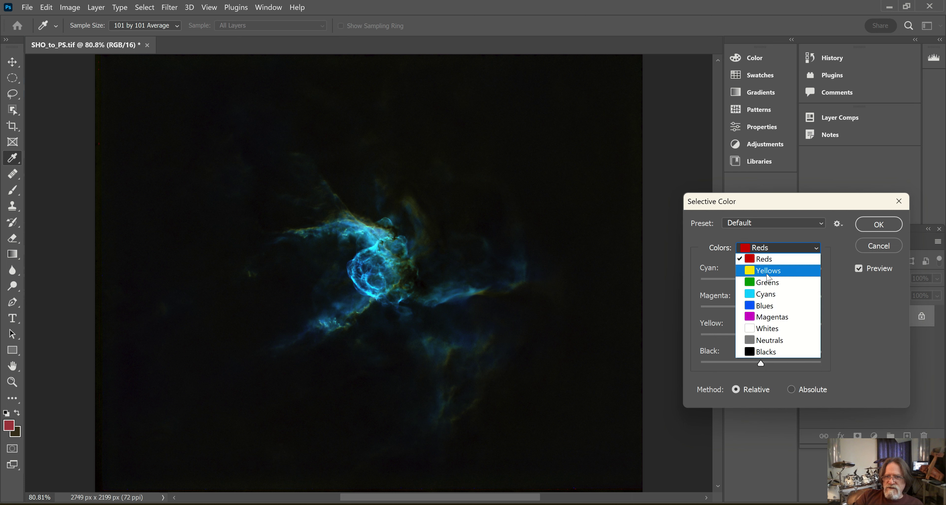
{"action": "left_click", "coordinate": [769, 273]}
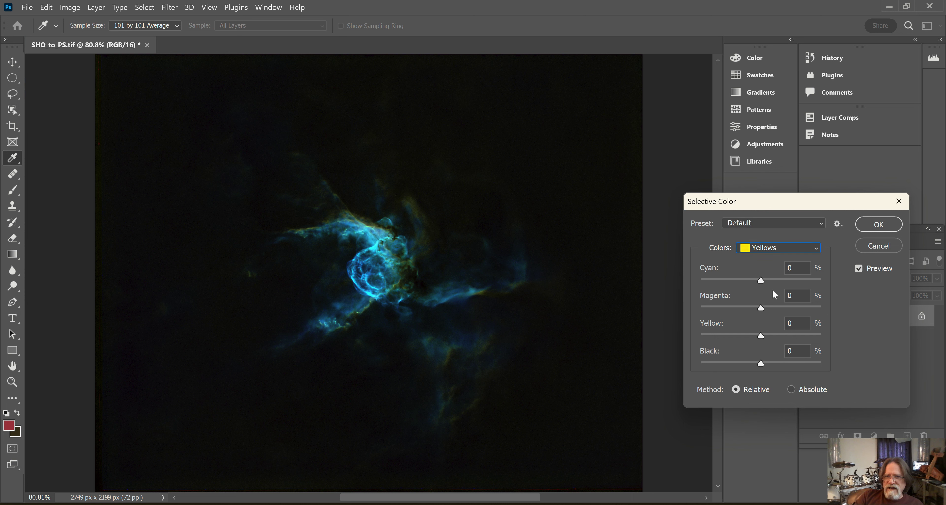
{"action": "left_click_drag", "start_coordinate": [760, 280], "coordinate": [670, 282]}
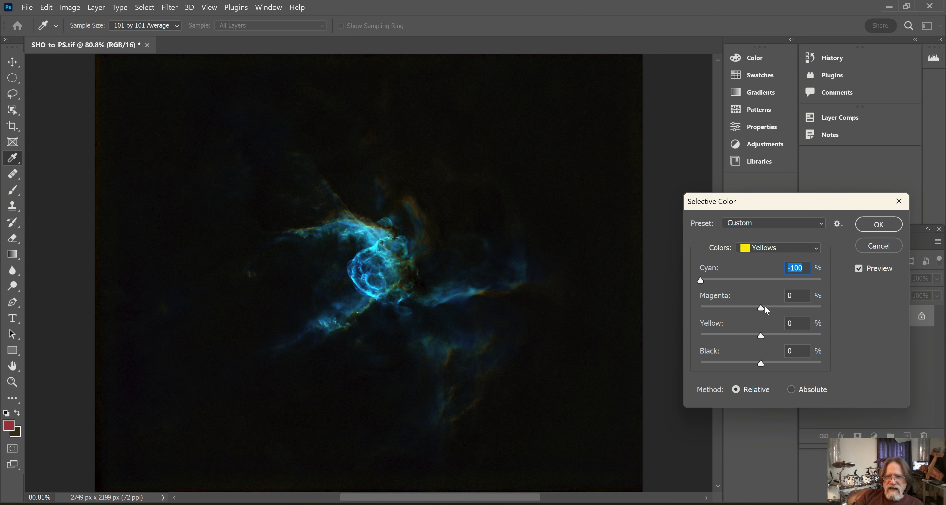
{"action": "mouse_move", "coordinate": [763, 308]}
{"action": "left_mouse_down"}
{"action": "mouse_move", "coordinate": [844, 302]}
{"action": "mouse_move", "coordinate": [652, 322]}
{"action": "mouse_move", "coordinate": [834, 316]}
{"action": "mouse_move", "coordinate": [753, 310]}
{"action": "left_mouse_up"}
{"action": "left_click_drag", "start_coordinate": [648, 329], "coordinate": [751, 358]}
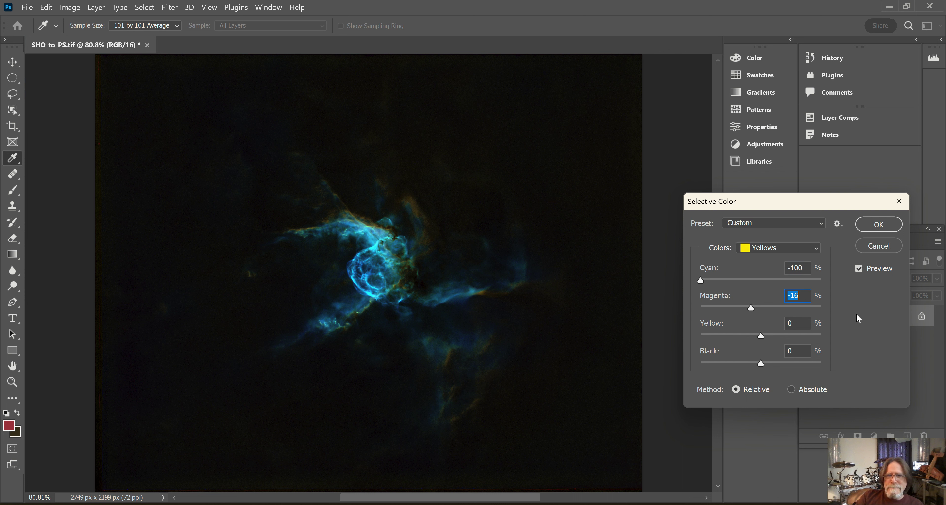
{"action": "left_click", "coordinate": [887, 227]}
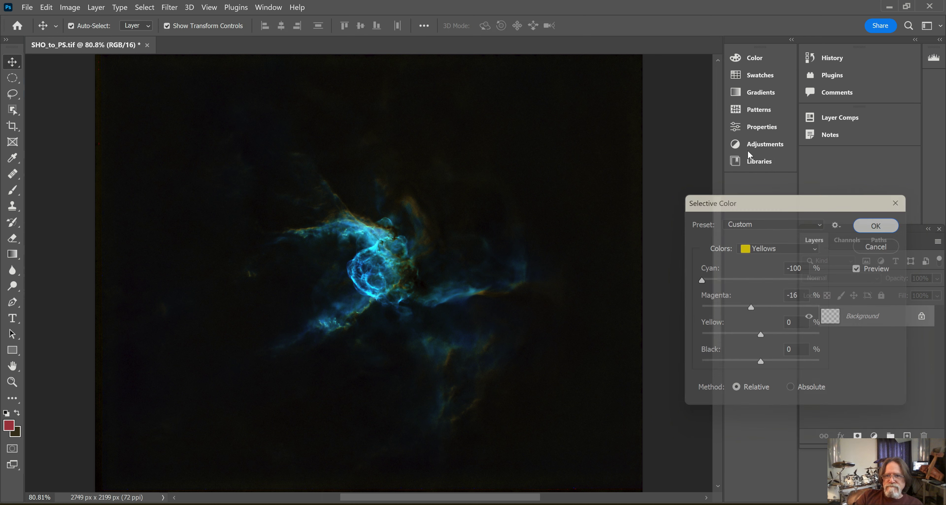
- In a new Selective Color adjustment, set the Cyans to Yellow -100% and Magenta +100%
{"action": "left_click", "coordinate": [69, 9]}
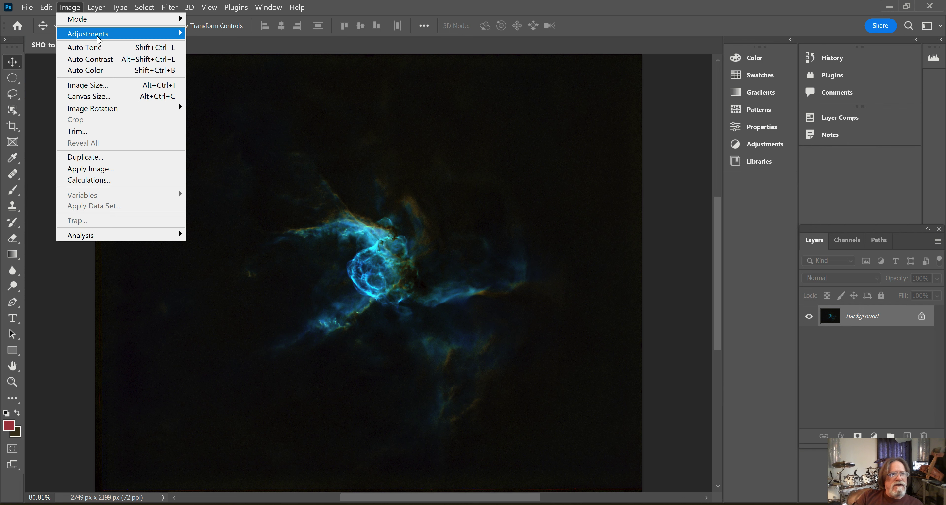
{"action": "mouse_move", "coordinate": [111, 34]}
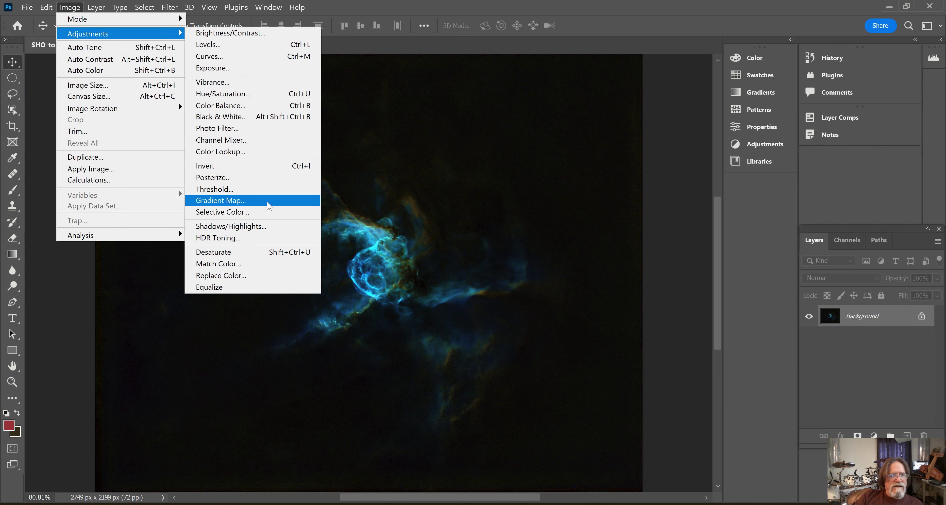
{"action": "left_click", "coordinate": [266, 212]}
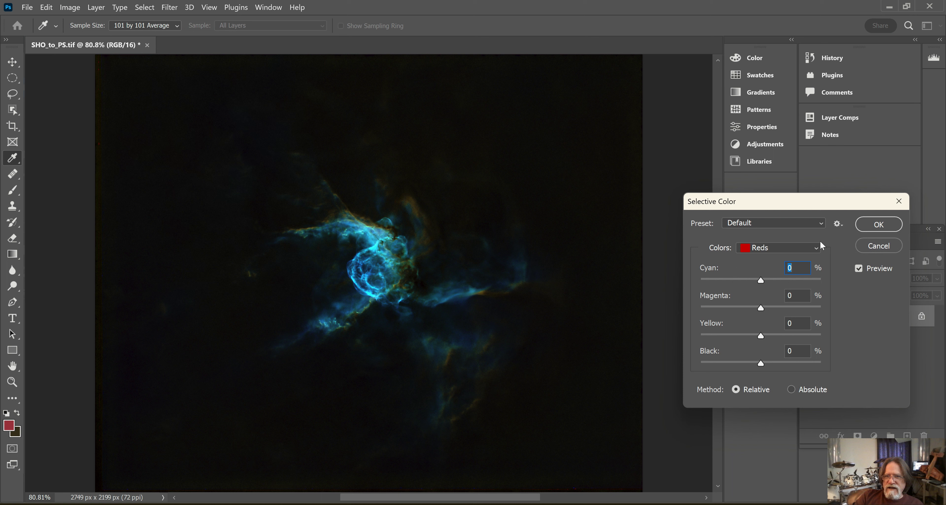
{"action": "left_click", "coordinate": [814, 249]}
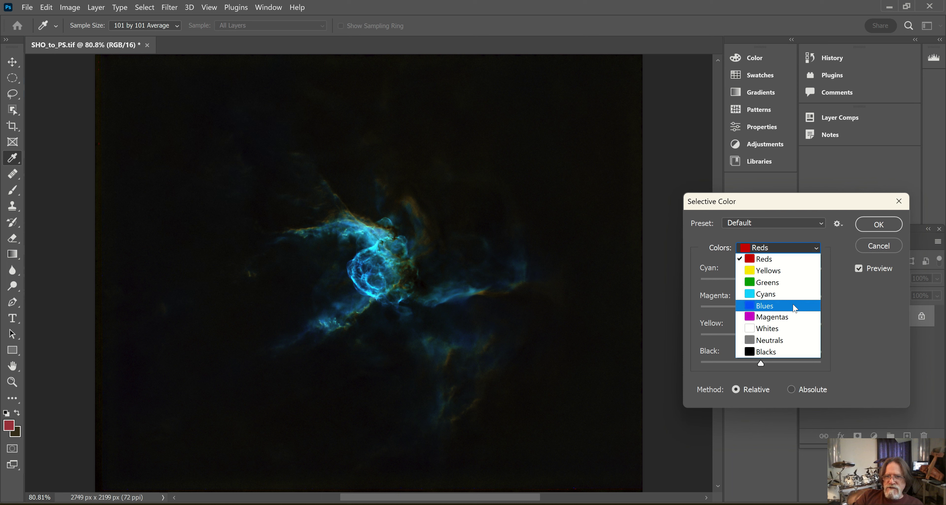
{"action": "left_click", "coordinate": [776, 300]}
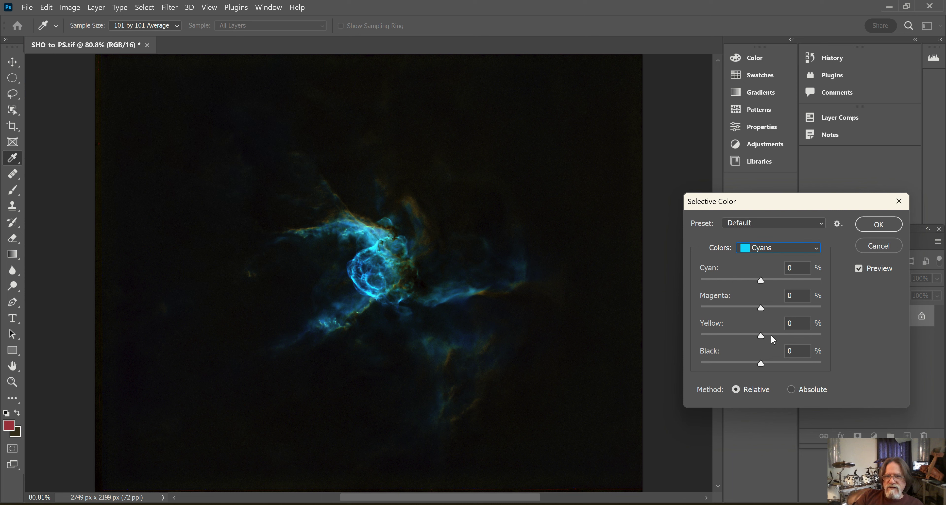
{"action": "left_click_drag", "start_coordinate": [761, 335], "coordinate": [674, 347]}
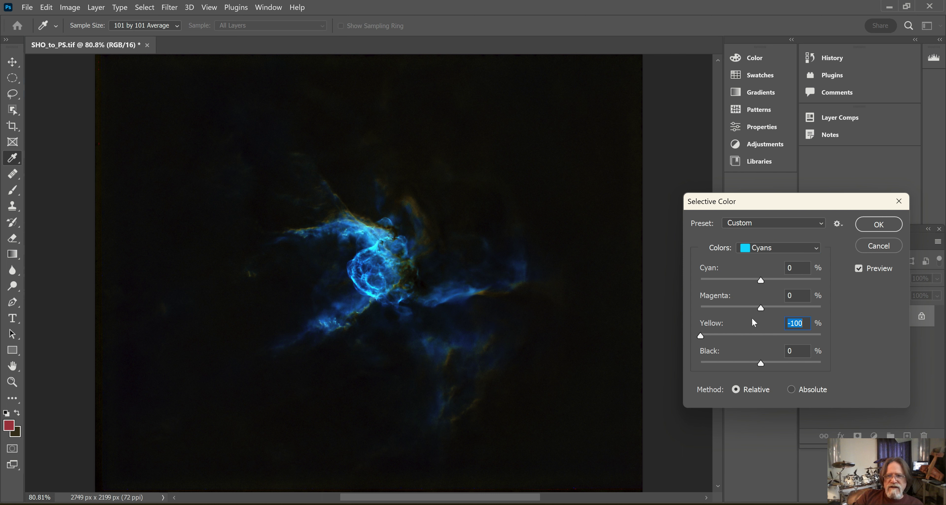
{"action": "left_click_drag", "start_coordinate": [760, 307], "coordinate": [891, 308]}
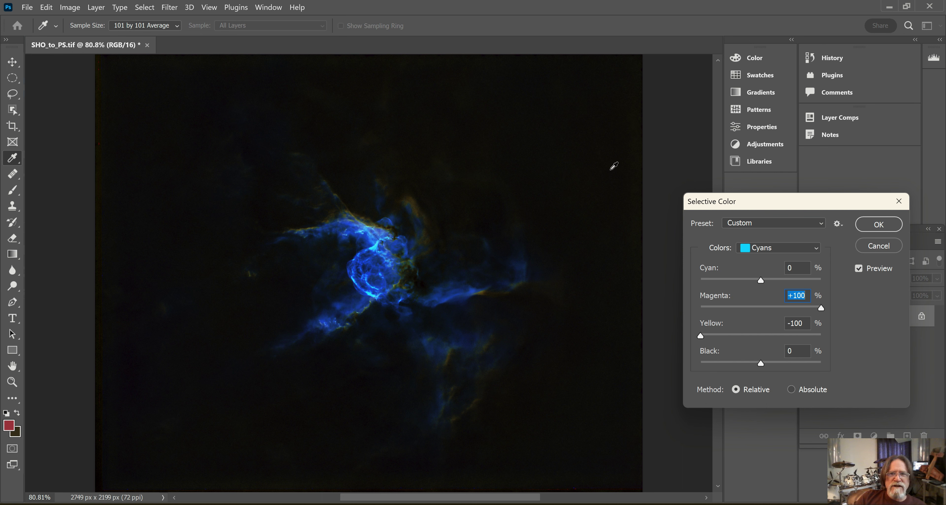
{"action": "left_click", "coordinate": [214, 8]}
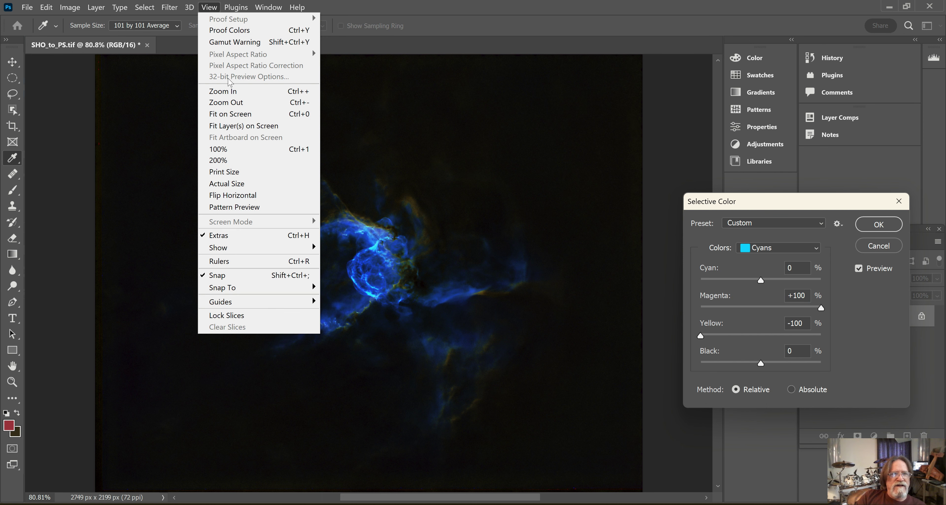
{"action": "left_click", "coordinate": [235, 91]}
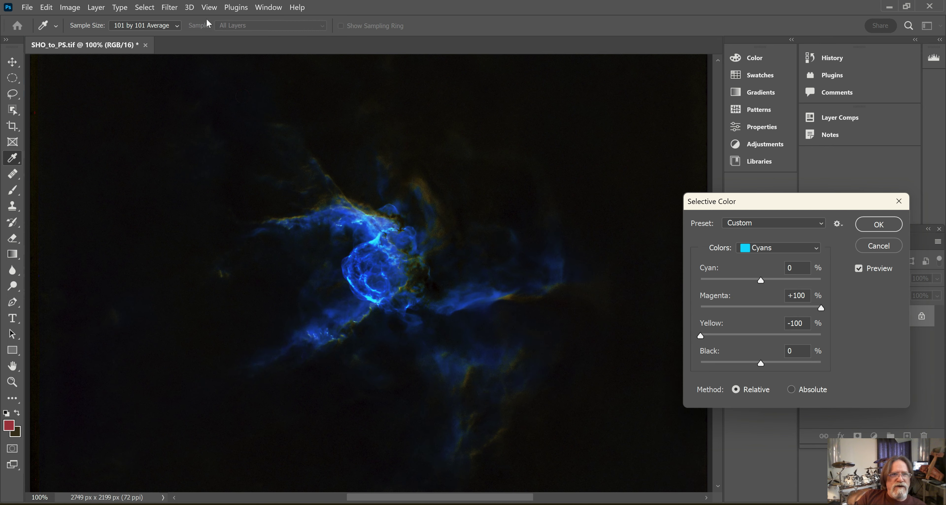
{"action": "left_click", "coordinate": [210, 8]}
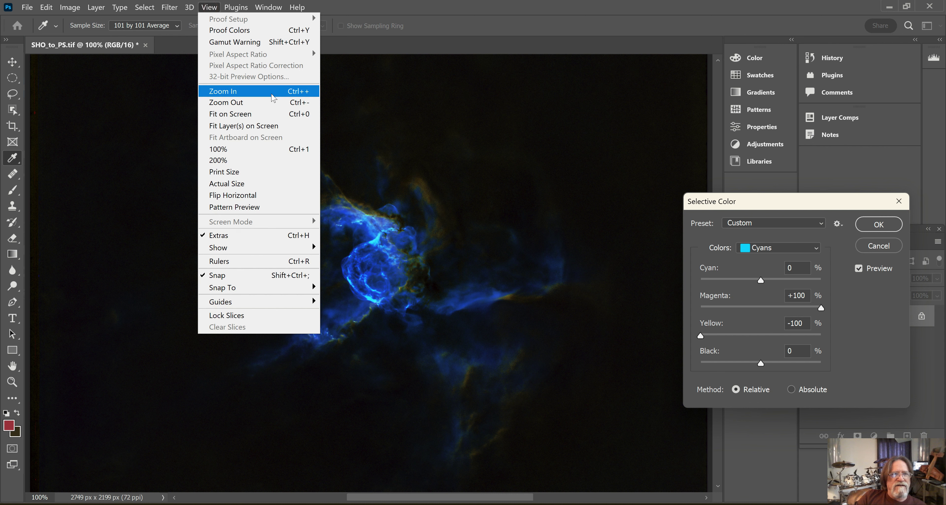
- Set the Cyans in Selective Color to Cyan -3, Magenta +17, Yellow -83 and Black -19, and apply the adjustment
{"action": "left_click", "coordinate": [257, 94]}
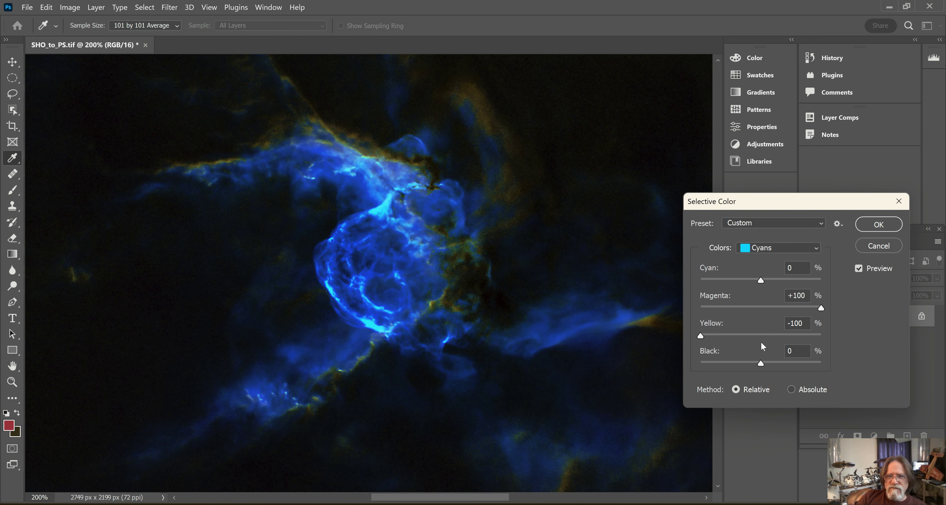
{"action": "left_click_drag", "start_coordinate": [699, 336], "coordinate": [738, 362]}
{"action": "left_click_drag", "start_coordinate": [822, 311], "coordinate": [720, 354]}
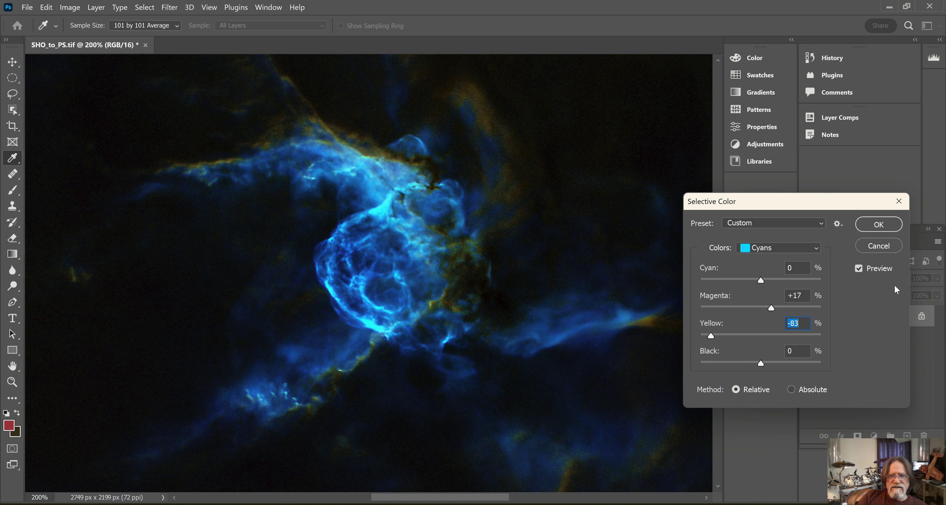
{"action": "left_click_drag", "start_coordinate": [761, 281], "coordinate": [890, 300]}
{"action": "left_click_drag", "start_coordinate": [744, 300], "coordinate": [760, 328]}
{"action": "left_click_drag", "start_coordinate": [762, 364], "coordinate": [754, 387]}
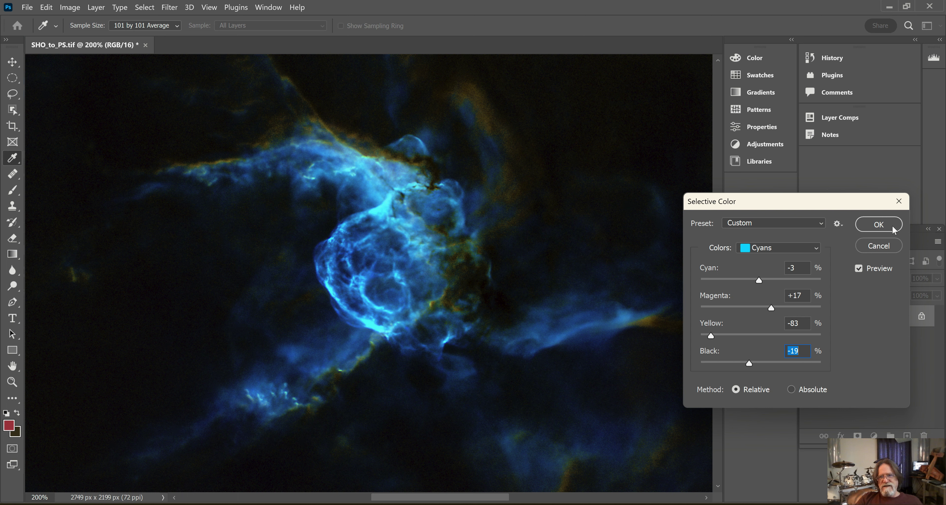
{"action": "left_click", "coordinate": [879, 225]}
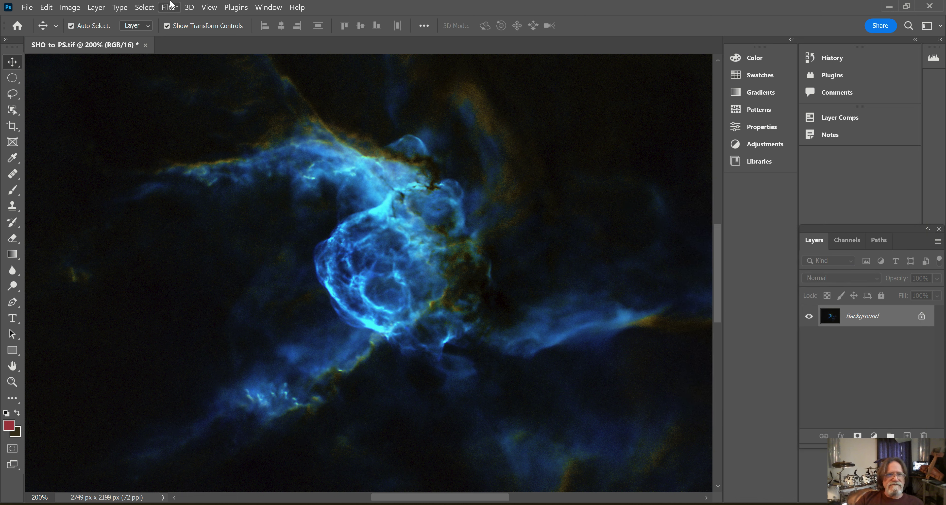
{"action": "left_click", "coordinate": [209, 8]}
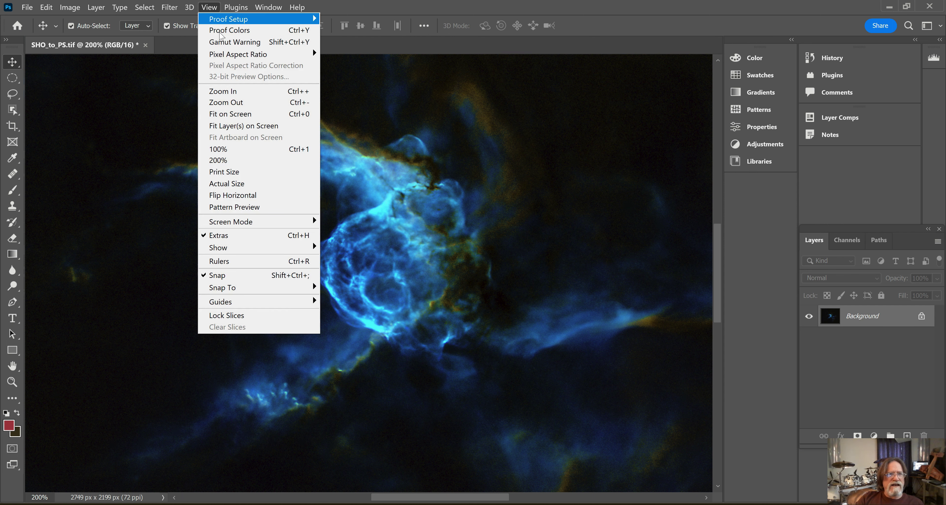
{"action": "left_click", "coordinate": [252, 112]}
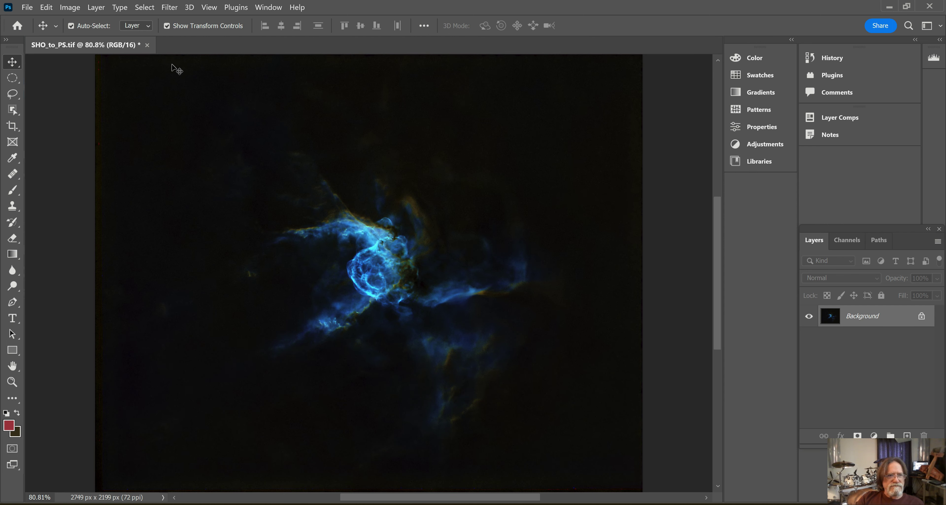
{"action": "left_click", "coordinate": [69, 7]}
{"action": "mouse_move", "coordinate": [92, 35]}
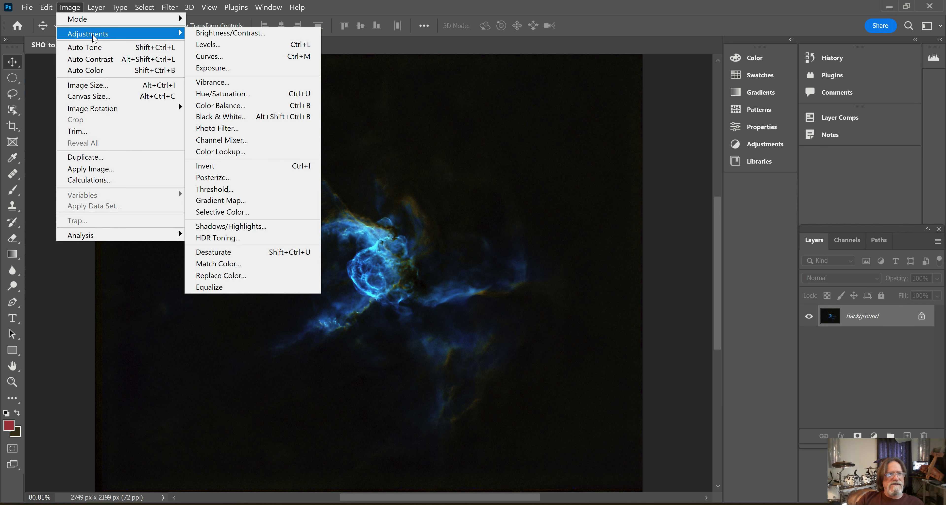
{"action": "left_click", "coordinate": [215, 45]}
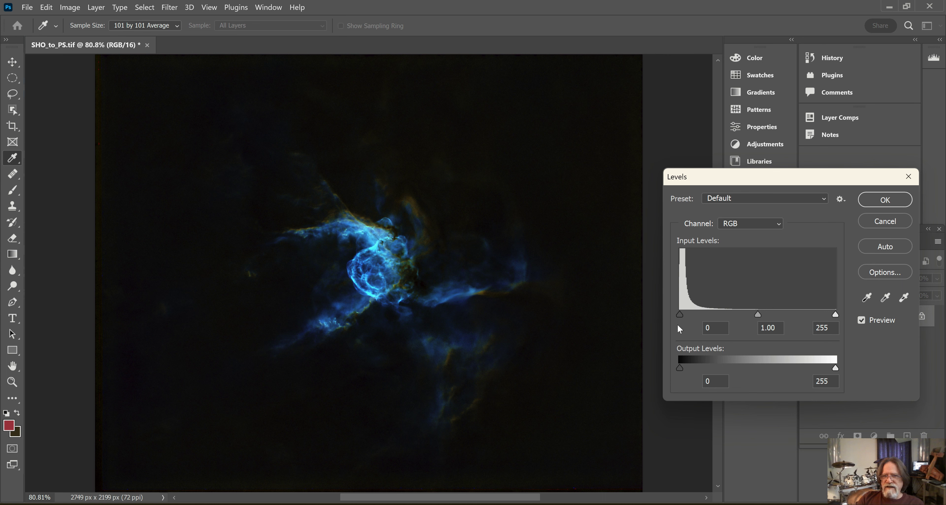
{"action": "left_click", "coordinate": [900, 204]}
- Brighten the image with an RGB Curves adjustment, raising a highlight point and placing a shadow point at input 38, output 51
{"action": "left_click", "coordinate": [144, 9]}
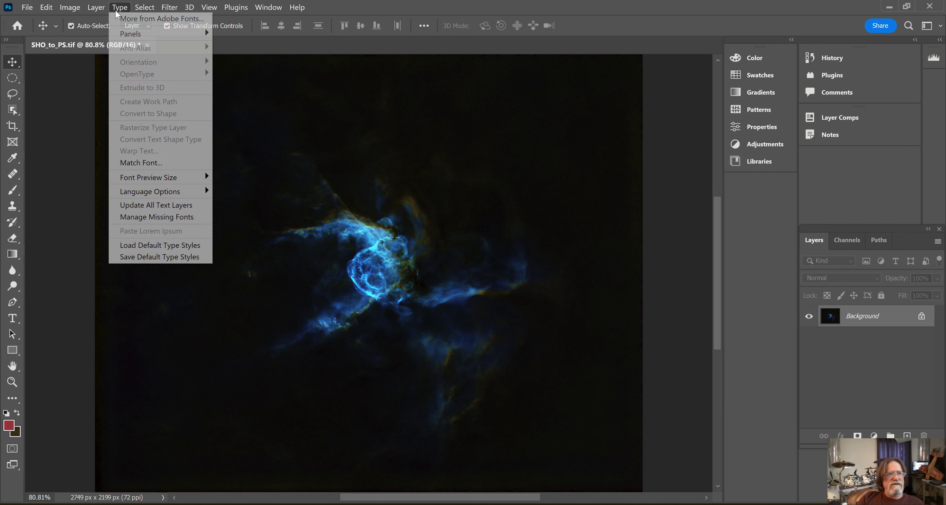
{"action": "mouse_move", "coordinate": [70, 8]}
{"action": "mouse_move", "coordinate": [95, 37]}
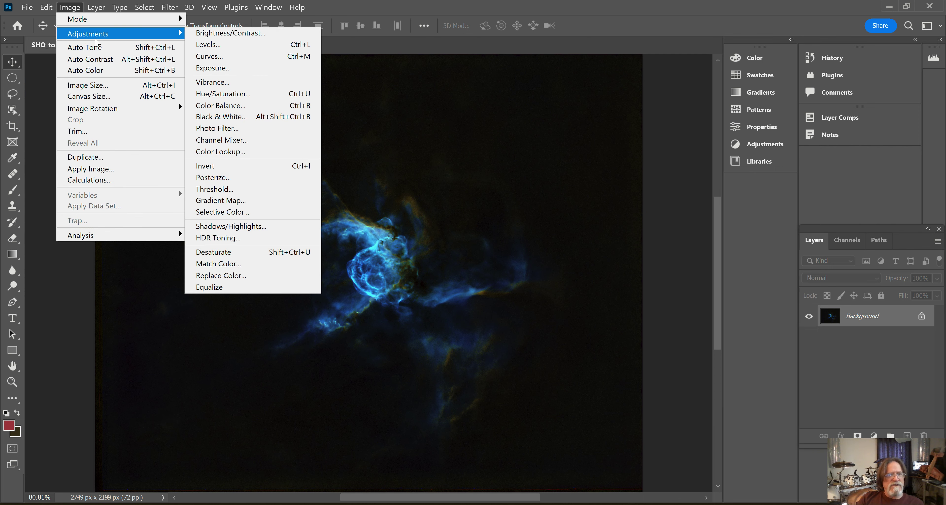
{"action": "left_click", "coordinate": [229, 56]}
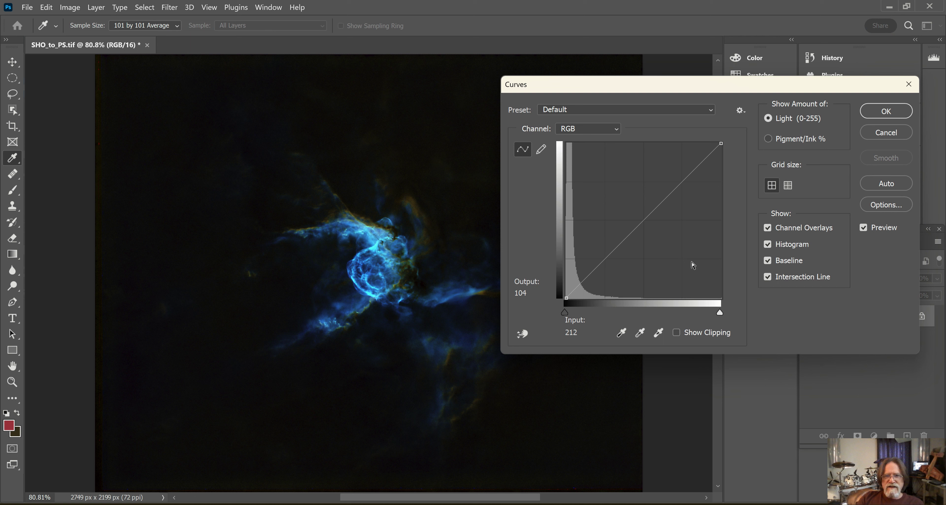
{"action": "left_click_drag", "start_coordinate": [654, 213], "coordinate": [701, 148]}
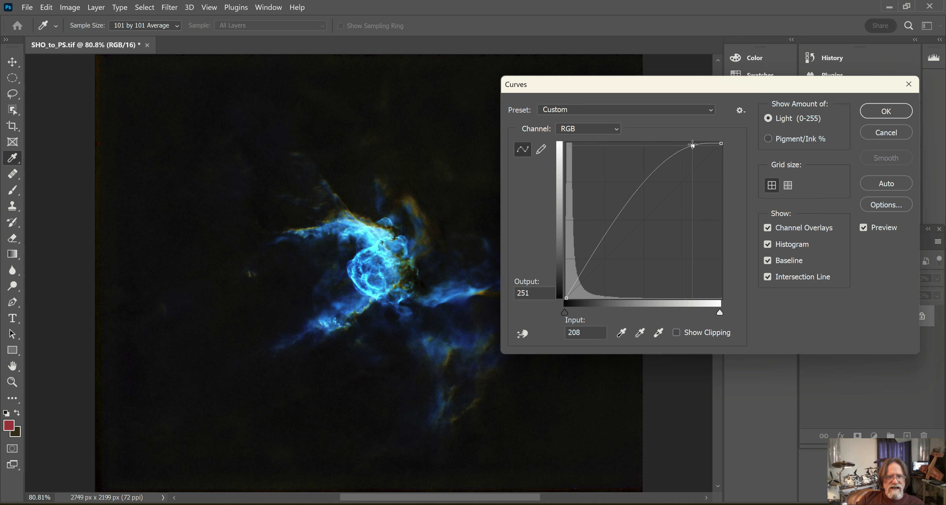
{"action": "mouse_move", "coordinate": [695, 146]}
{"action": "left_mouse_down"}
{"action": "mouse_move", "coordinate": [704, 158]}
{"action": "mouse_move", "coordinate": [705, 147]}
{"action": "mouse_move", "coordinate": [698, 158]}
{"action": "left_mouse_up"}
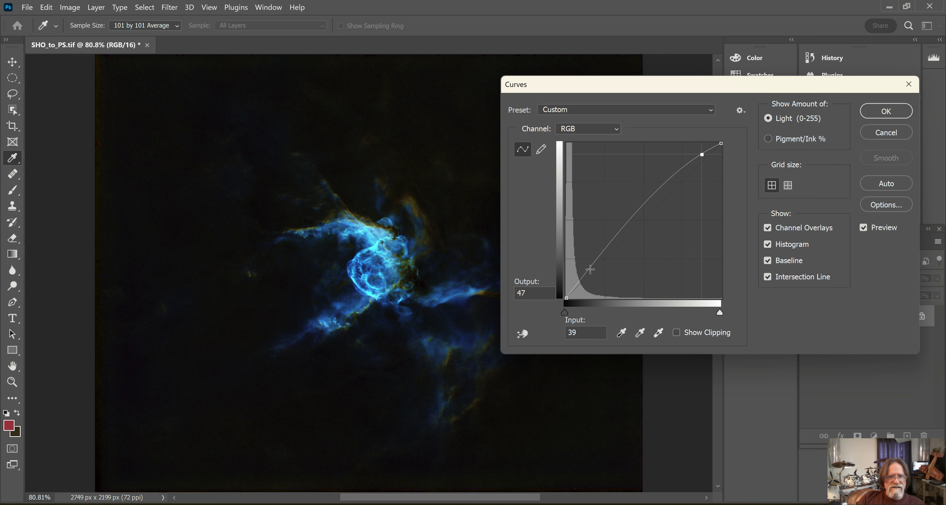
{"action": "mouse_move", "coordinate": [590, 269]}
{"action": "left_mouse_down"}
{"action": "mouse_move", "coordinate": [604, 274]}
{"action": "mouse_move", "coordinate": [581, 265]}
{"action": "mouse_move", "coordinate": [590, 268]}
{"action": "left_mouse_up"}
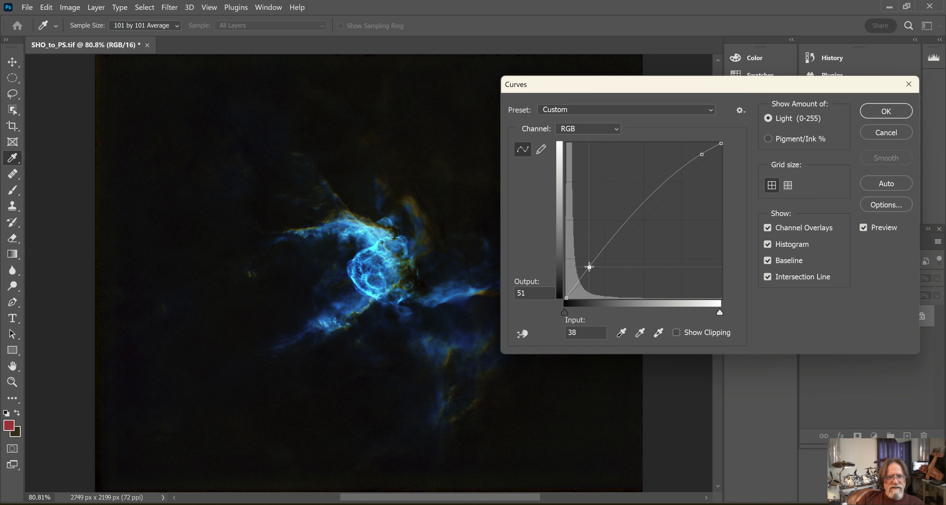
{"action": "left_click", "coordinate": [884, 113]}
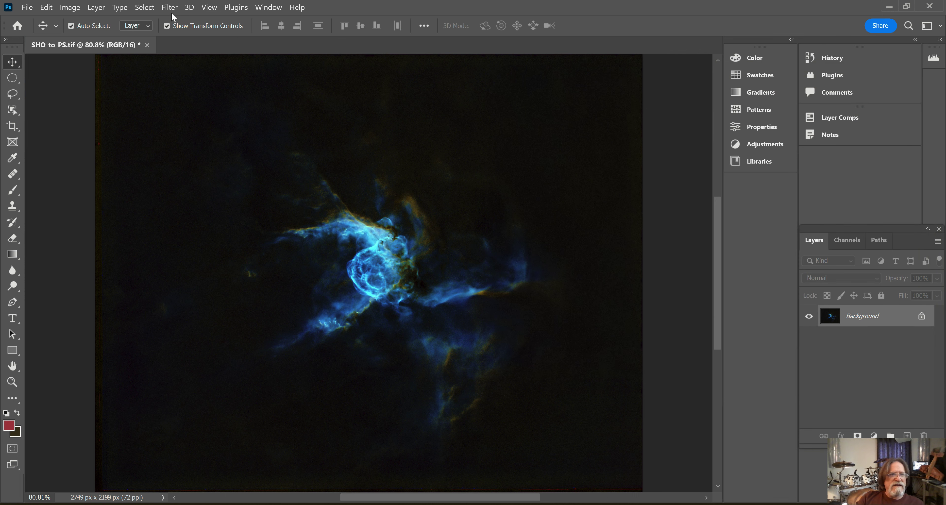
- Boost the Red channel with a Curves adjustment, placing a point at input 158, output 195
{"action": "left_click", "coordinate": [145, 8]}
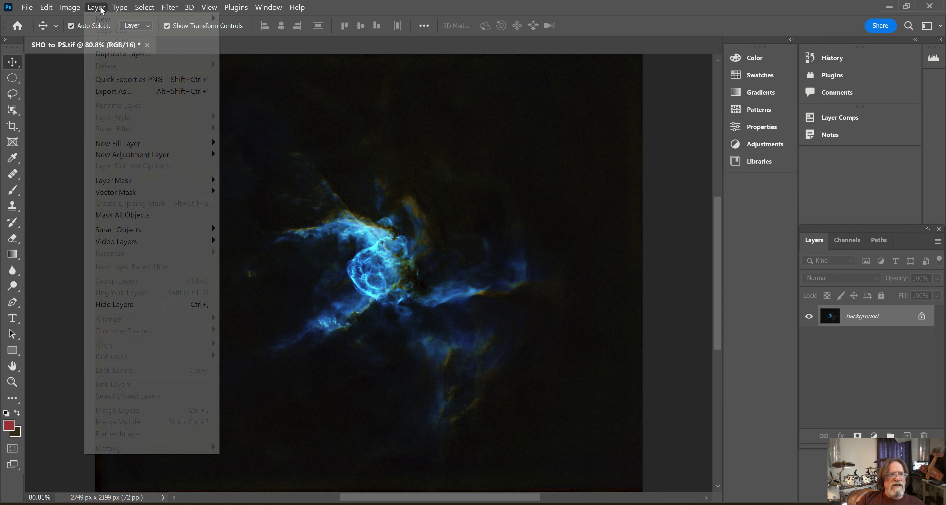
{"action": "mouse_move", "coordinate": [72, 8]}
{"action": "mouse_move", "coordinate": [84, 34]}
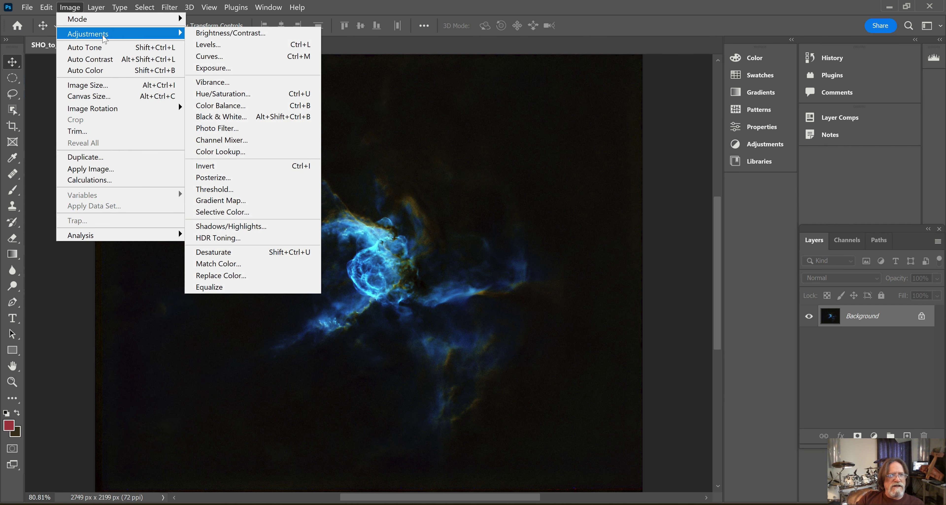
{"action": "left_click", "coordinate": [232, 58]}
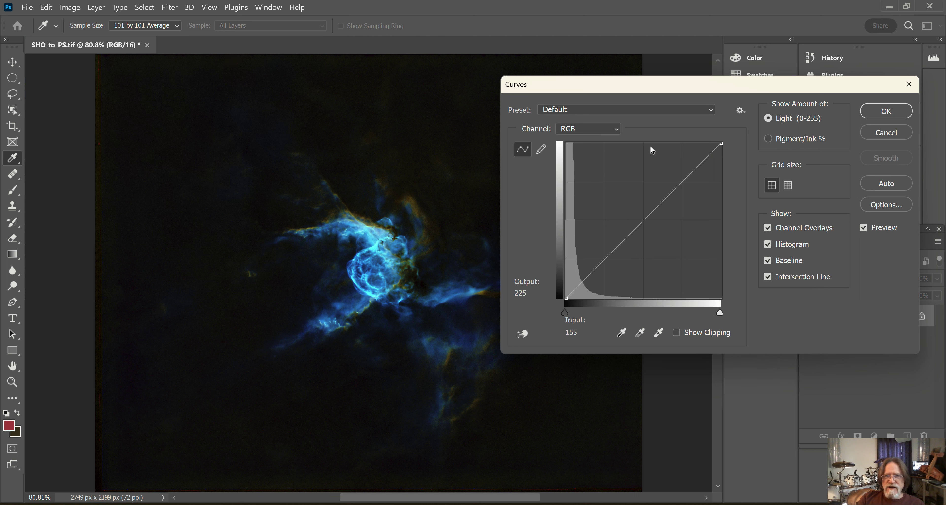
{"action": "left_click", "coordinate": [617, 129]}
{"action": "left_click", "coordinate": [580, 154]}
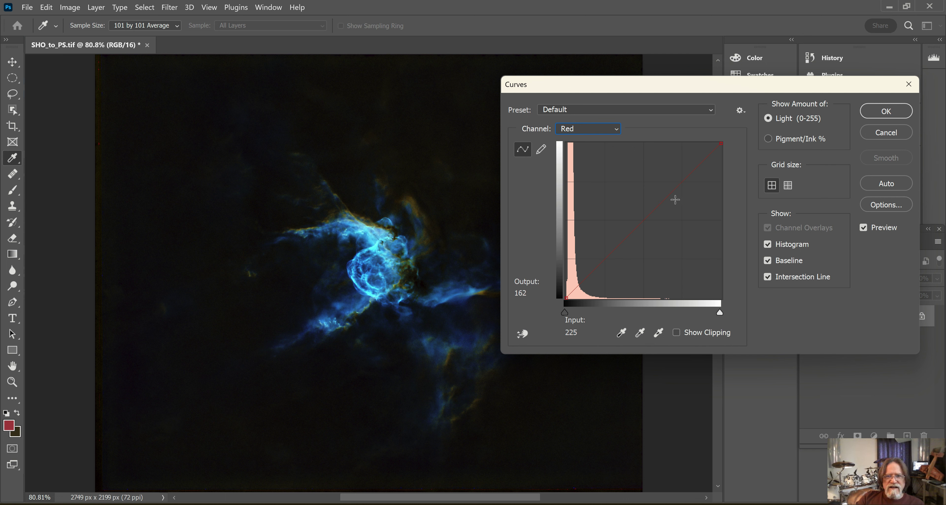
{"action": "left_click", "coordinate": [667, 197]}
{"action": "mouse_move", "coordinate": [664, 186]}
{"action": "left_mouse_down"}
{"action": "mouse_move", "coordinate": [649, 171]}
{"action": "mouse_move", "coordinate": [668, 169]}
{"action": "mouse_move", "coordinate": [674, 185]}
{"action": "mouse_move", "coordinate": [598, 257]}
{"action": "mouse_move", "coordinate": [585, 254]}
{"action": "mouse_move", "coordinate": [598, 257]}
{"action": "mouse_move", "coordinate": [587, 254]}
{"action": "mouse_move", "coordinate": [686, 153]}
{"action": "mouse_move", "coordinate": [665, 185]}
{"action": "mouse_move", "coordinate": [662, 179]}
{"action": "mouse_move", "coordinate": [679, 172]}
{"action": "mouse_move", "coordinate": [673, 180]}
{"action": "mouse_move", "coordinate": [658, 181]}
{"action": "left_mouse_up"}
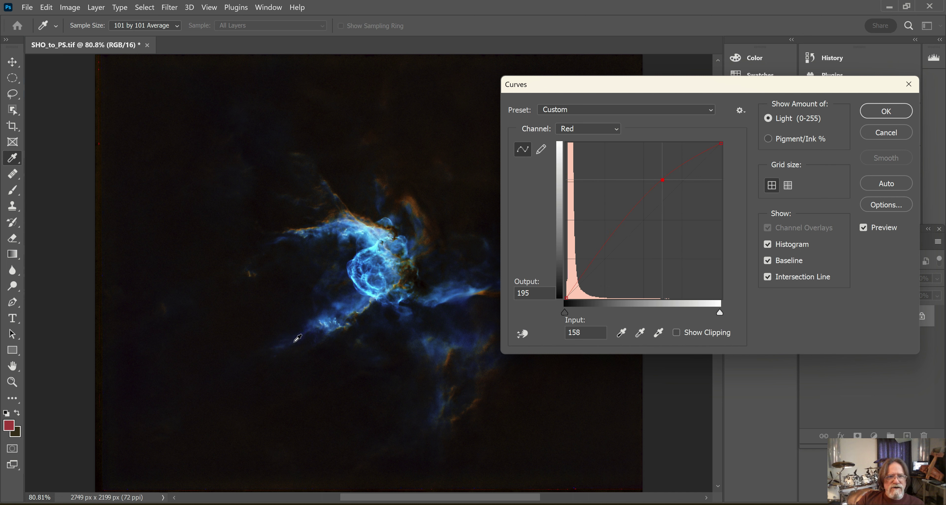
{"action": "left_click", "coordinate": [886, 111]}
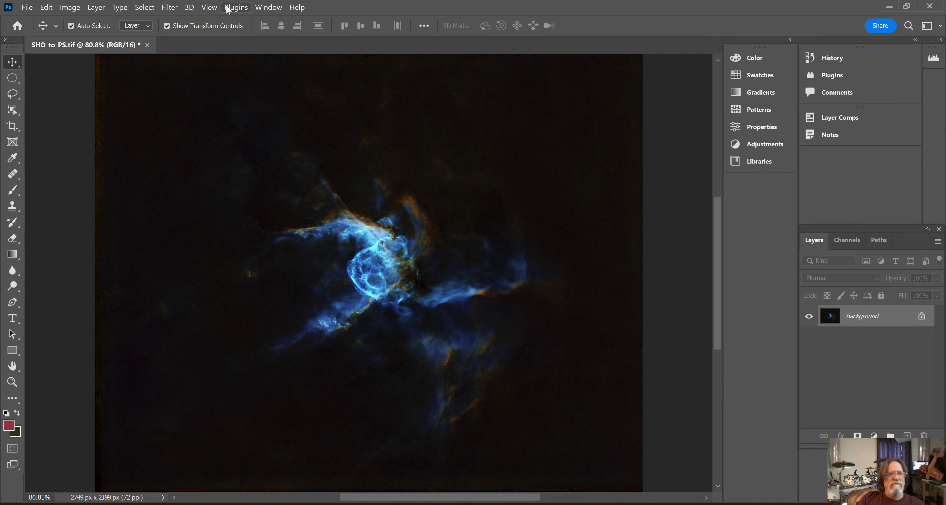
- Set the Red channel's black input level to 1 in a Levels adjustment and apply it
{"action": "left_click", "coordinate": [69, 8]}
{"action": "mouse_move", "coordinate": [94, 33]}
{"action": "left_click", "coordinate": [204, 47]}
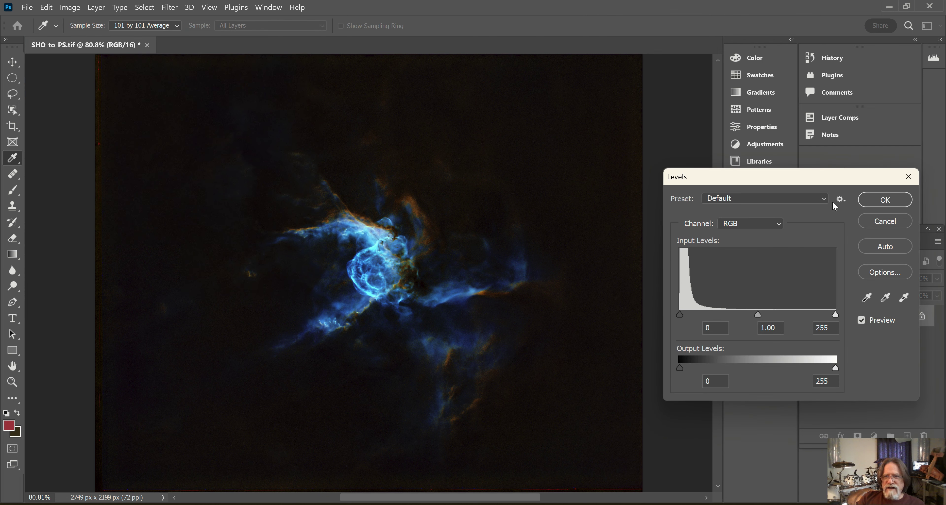
{"action": "left_click", "coordinate": [779, 224]}
{"action": "left_click", "coordinate": [733, 248]}
{"action": "left_click_drag", "start_coordinate": [680, 314], "coordinate": [673, 316]}
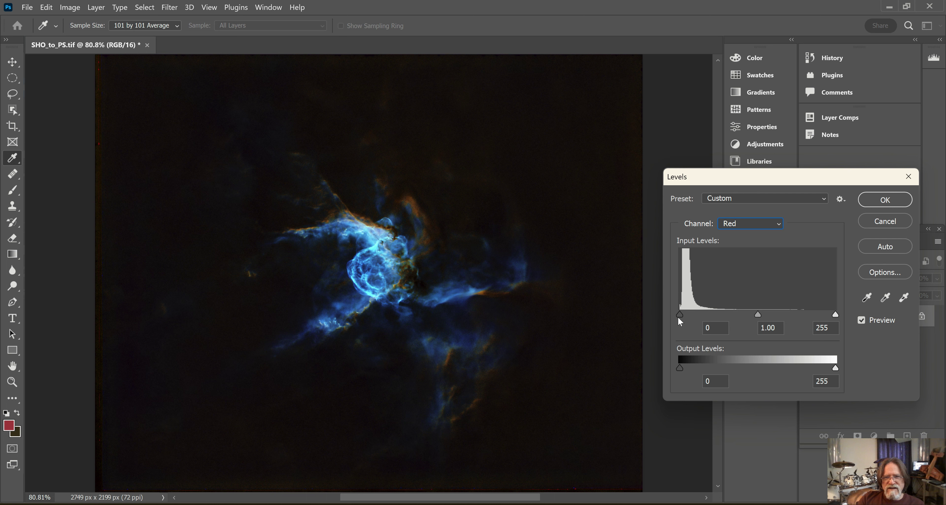
{"action": "left_click", "coordinate": [713, 328]}
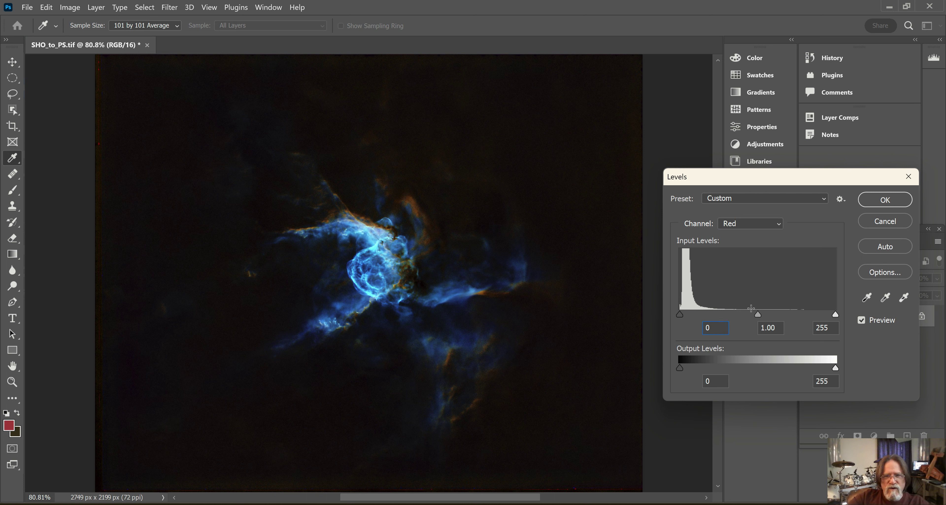
{"action": "type", "text": "1"}
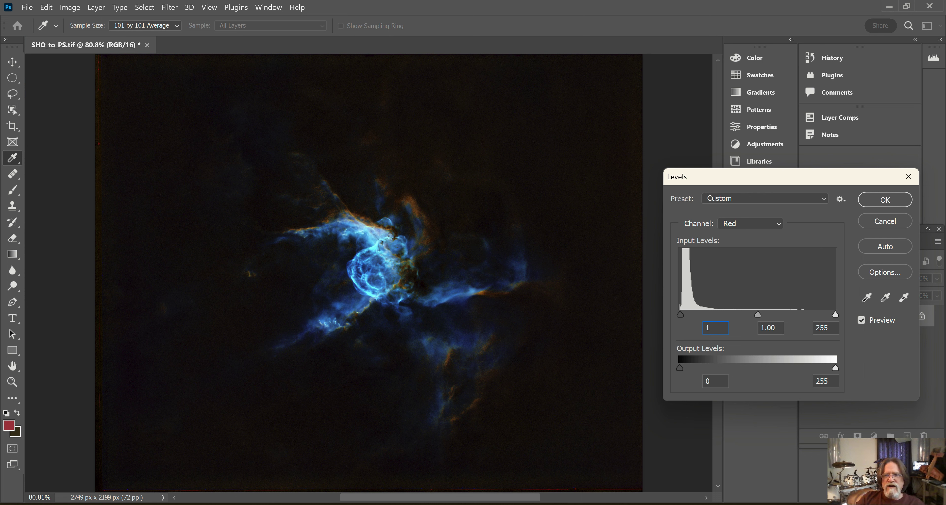
{"action": "left_click", "coordinate": [874, 199]}
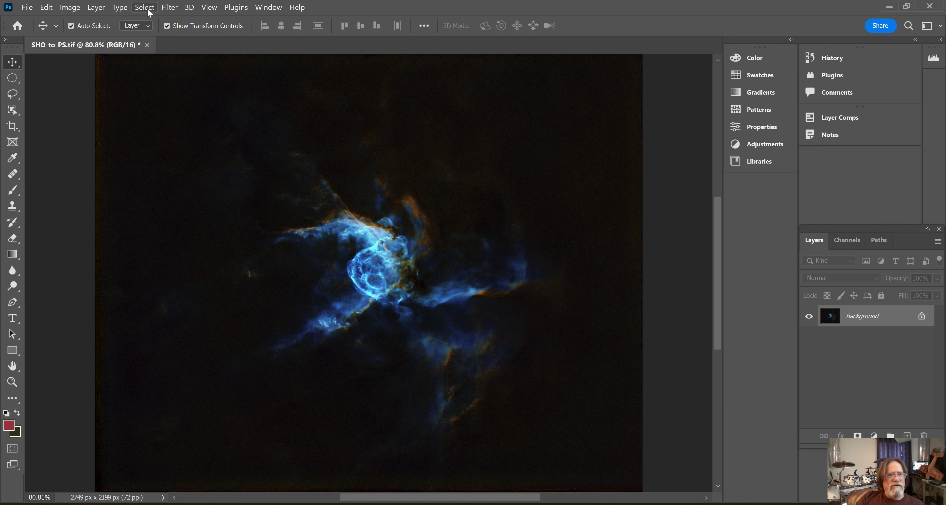
- Open the image in the Camera Raw filter and set the Reds hue to -2 in the HSL Color Mixer
{"action": "left_click", "coordinate": [169, 6]}
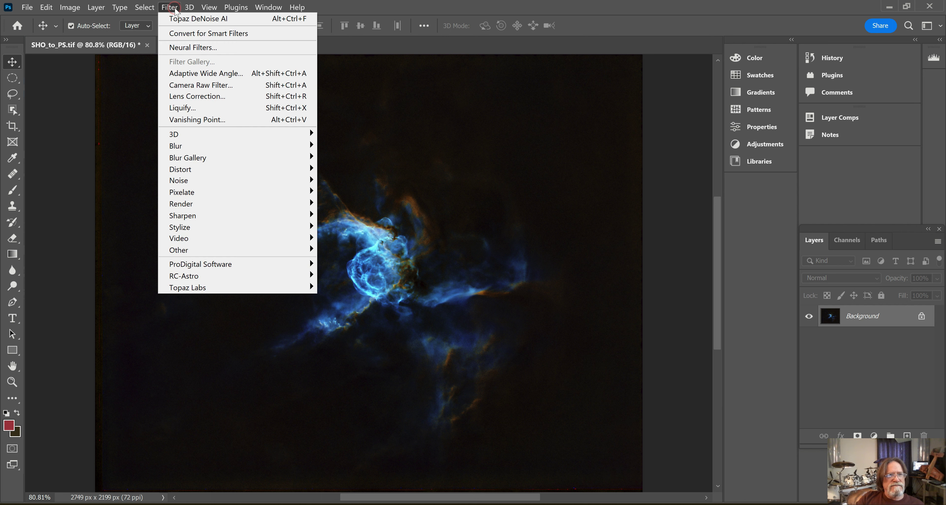
{"action": "left_click", "coordinate": [229, 88]}
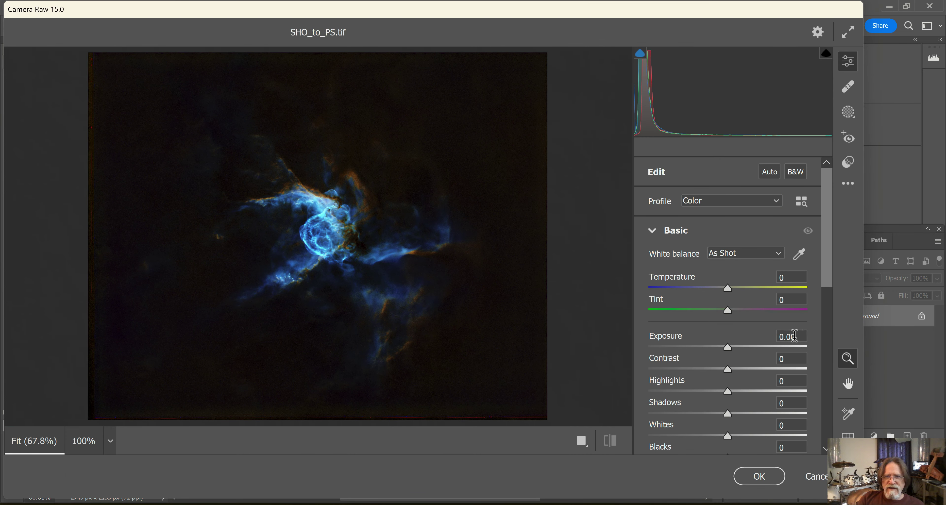
{"action": "left_click_drag", "start_coordinate": [828, 263], "coordinate": [822, 419]}
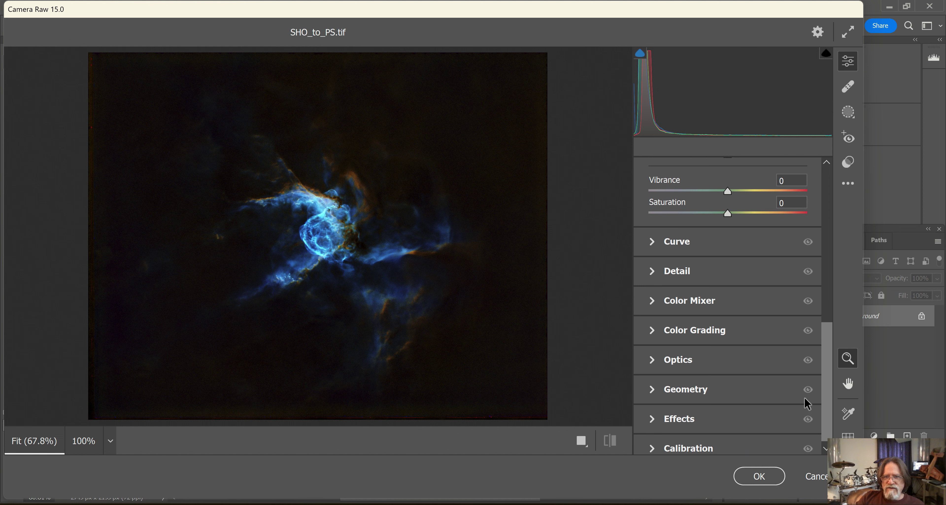
{"action": "left_click", "coordinate": [653, 301]}
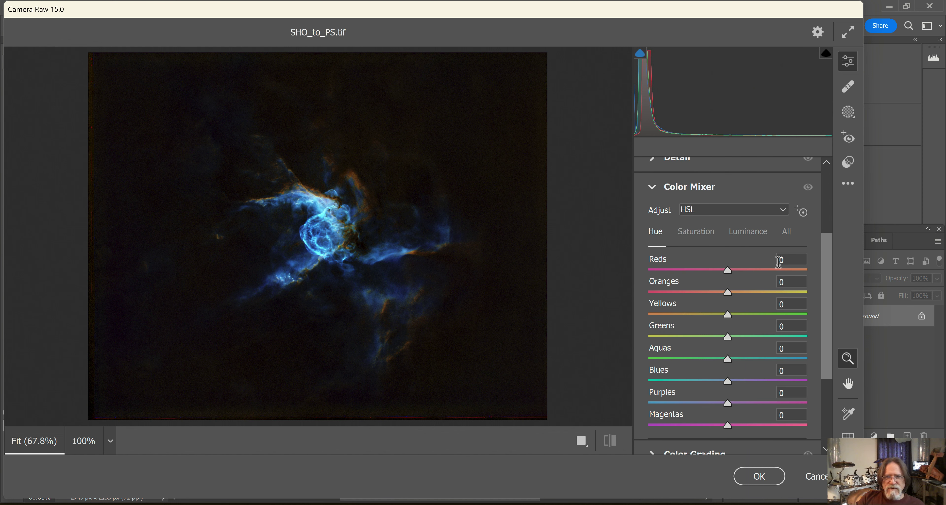
{"action": "left_click_drag", "start_coordinate": [729, 273], "coordinate": [727, 293]}
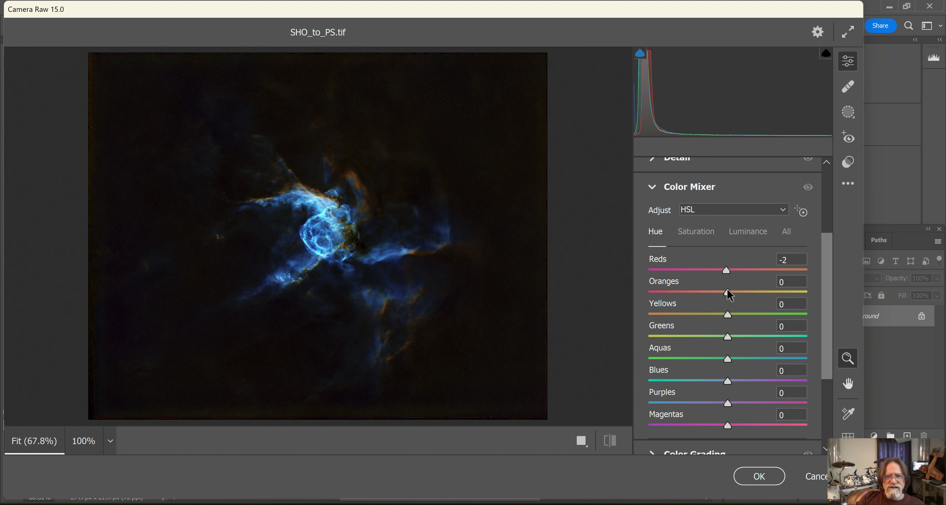
- Set the Oranges hue to -1 in the Color Mixer, judging the nebula core at 200% magnification
{"action": "left_click", "coordinate": [110, 444]}
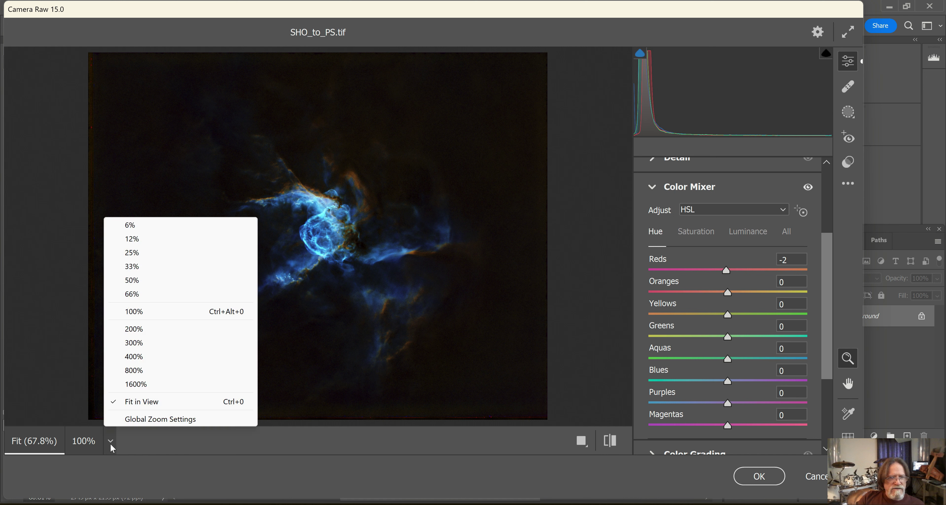
{"action": "left_click", "coordinate": [134, 356]}
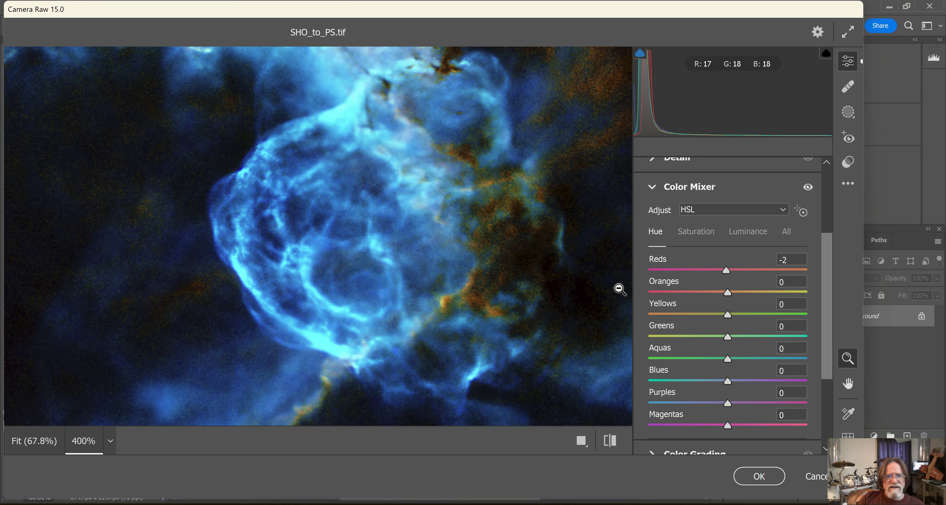
{"action": "left_click", "coordinate": [110, 442]}
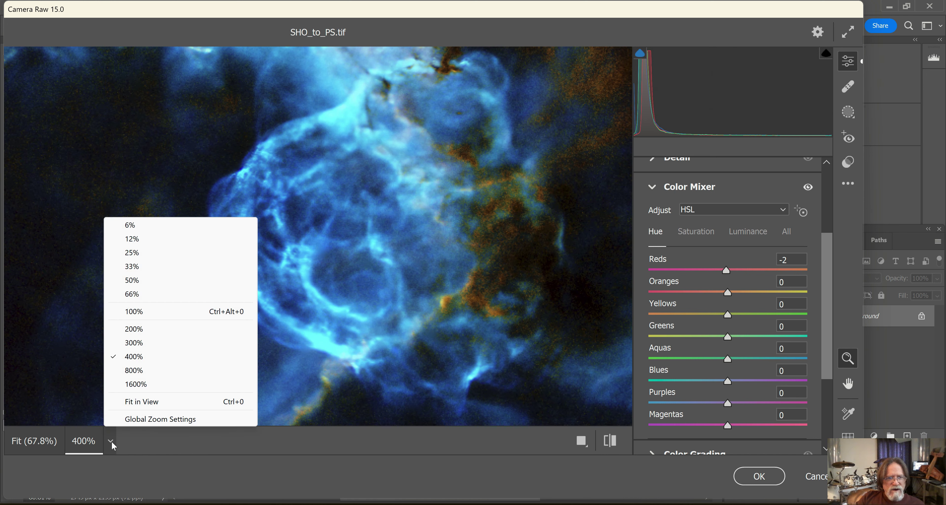
{"action": "left_click", "coordinate": [141, 331]}
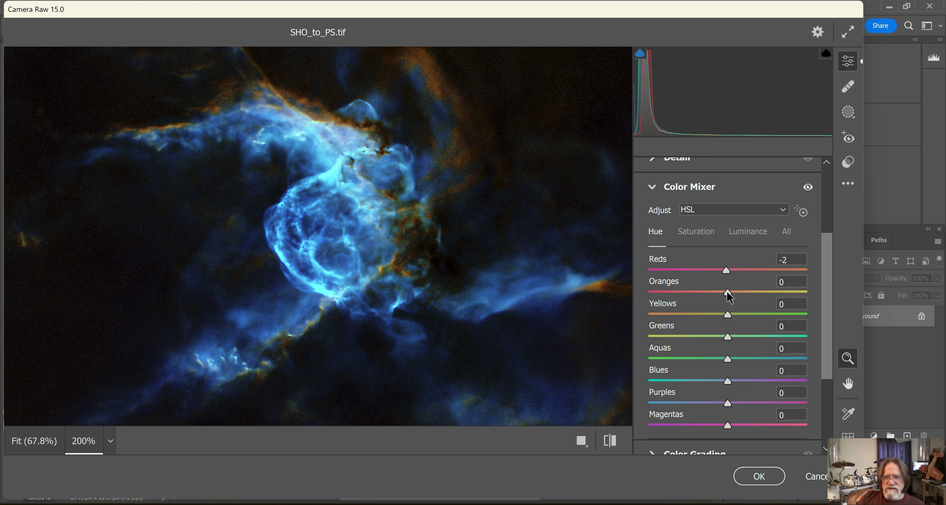
{"action": "left_click_drag", "start_coordinate": [728, 292], "coordinate": [726, 325]}
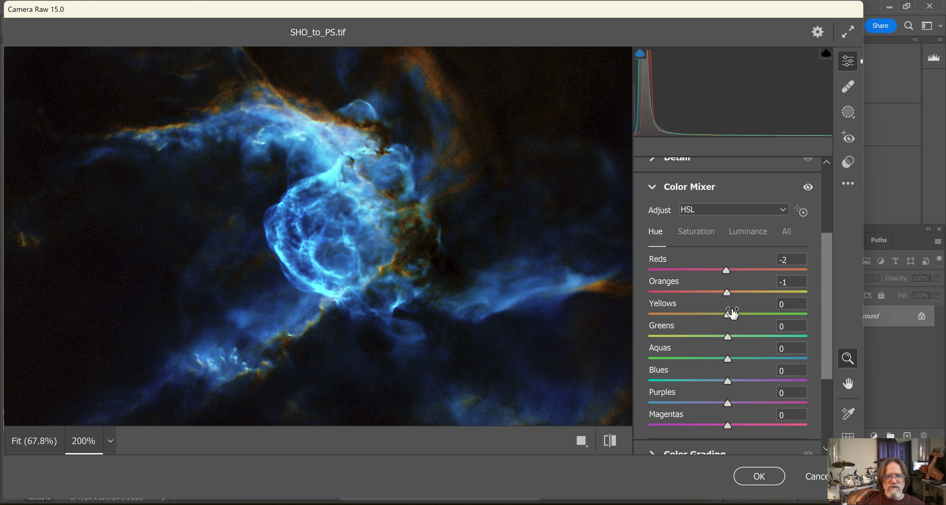
- Set the Color Mixer hues to Reds +4 and Greens +2, and apply the Camera Raw filter
{"action": "left_click_drag", "start_coordinate": [727, 270], "coordinate": [729, 271]}
{"action": "left_click_drag", "start_coordinate": [812, 273], "coordinate": [729, 295]}
{"action": "left_click_drag", "start_coordinate": [723, 339], "coordinate": [728, 395]}
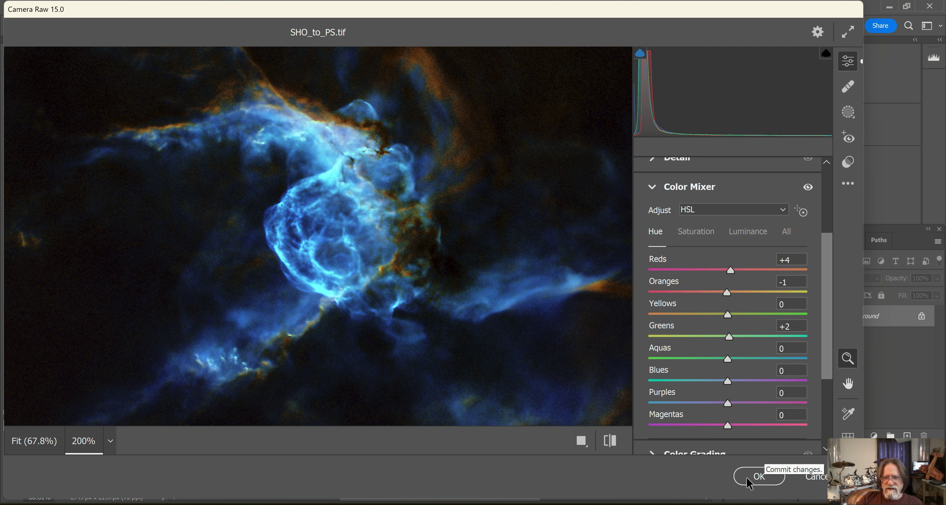
{"action": "left_click_drag", "start_coordinate": [833, 342], "coordinate": [831, 413]}
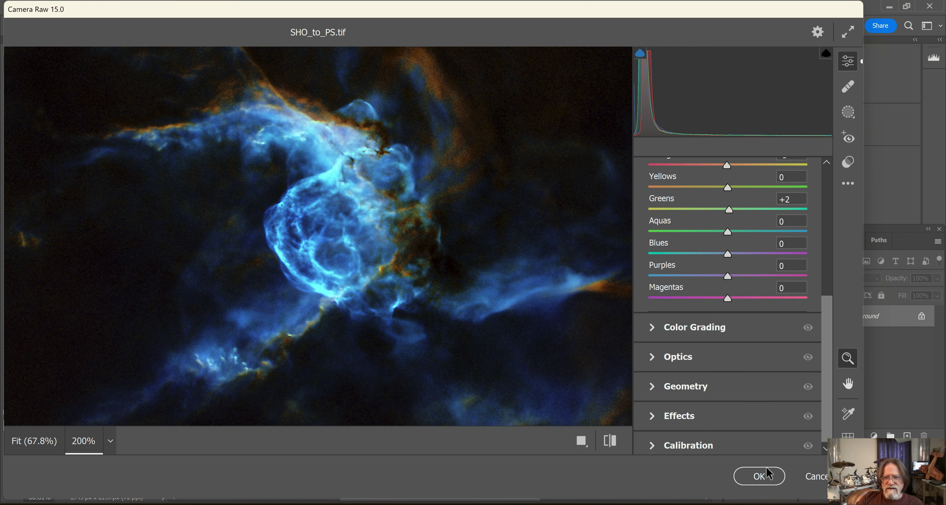
{"action": "left_click", "coordinate": [758, 476]}
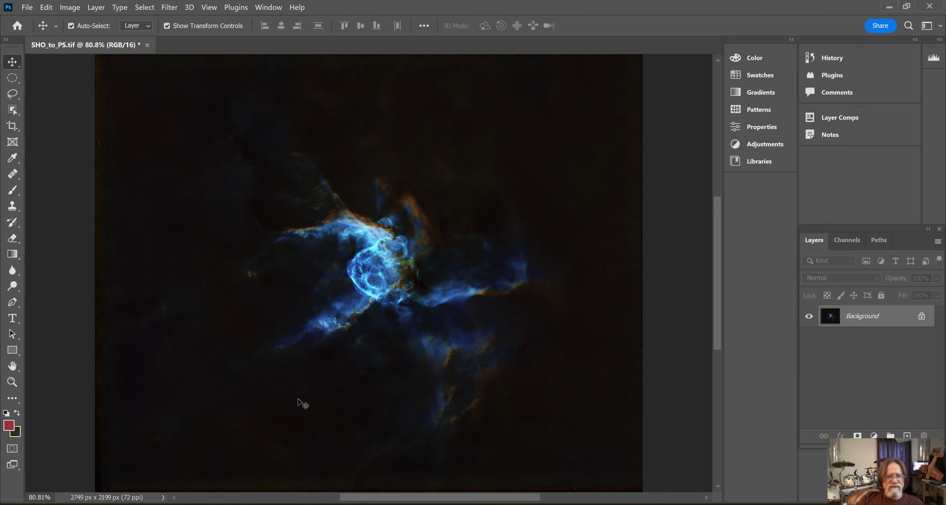
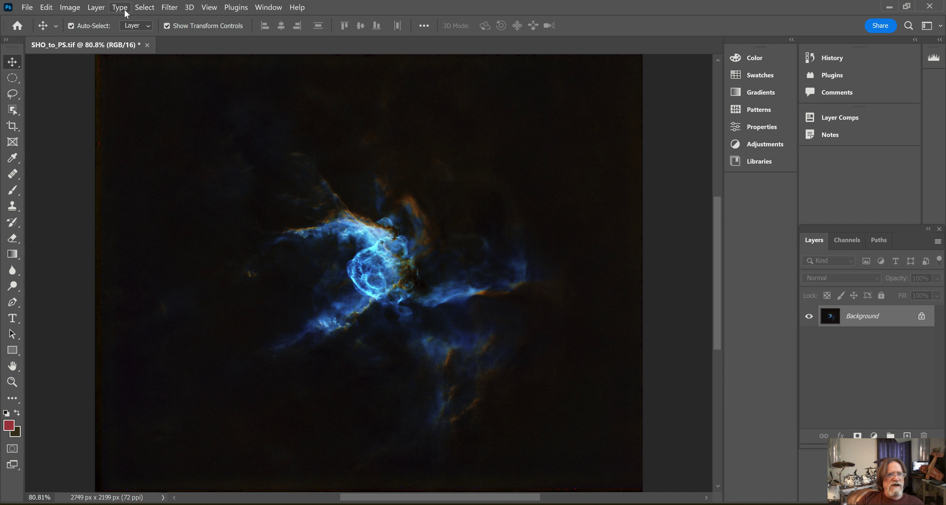
- Add a Brightness/Contrast adjustment layer above the Background with Normal mode and 100% opacity
{"action": "left_click", "coordinate": [103, 10]}
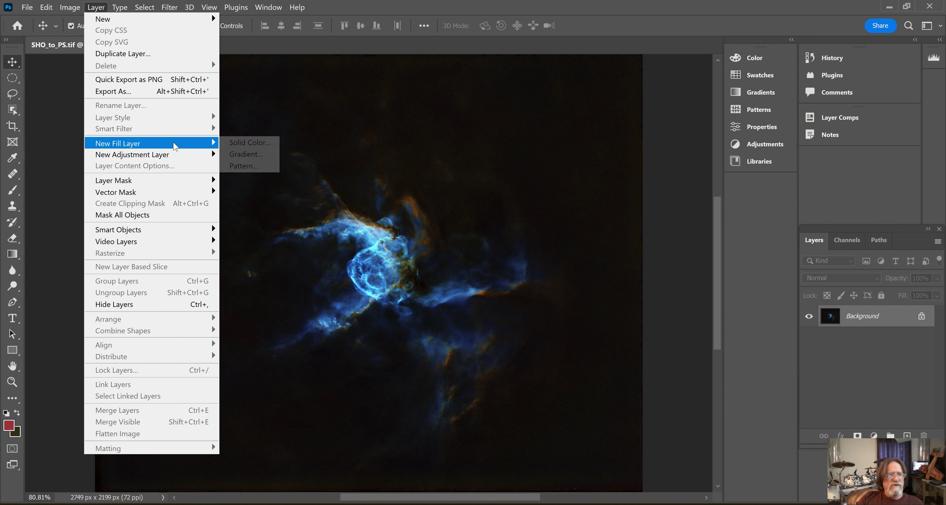
{"action": "mouse_move", "coordinate": [179, 158]}
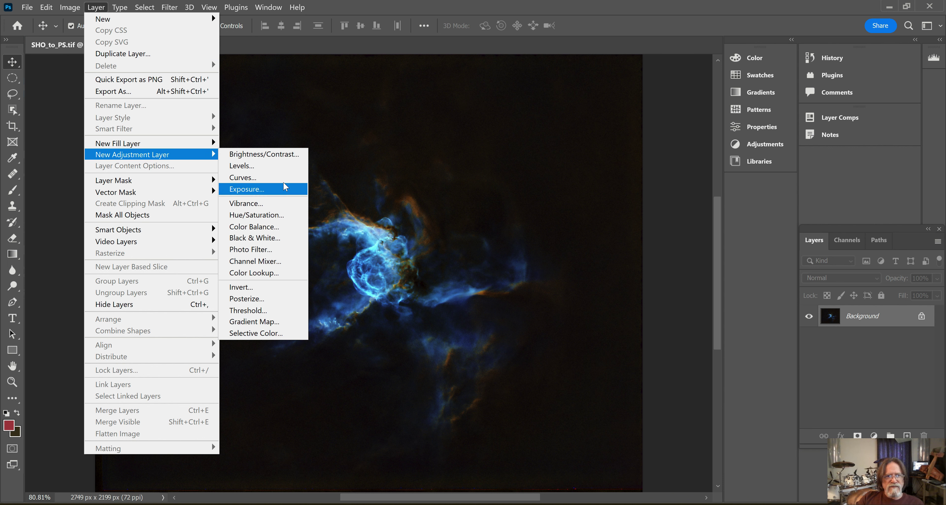
{"action": "left_click", "coordinate": [283, 155]}
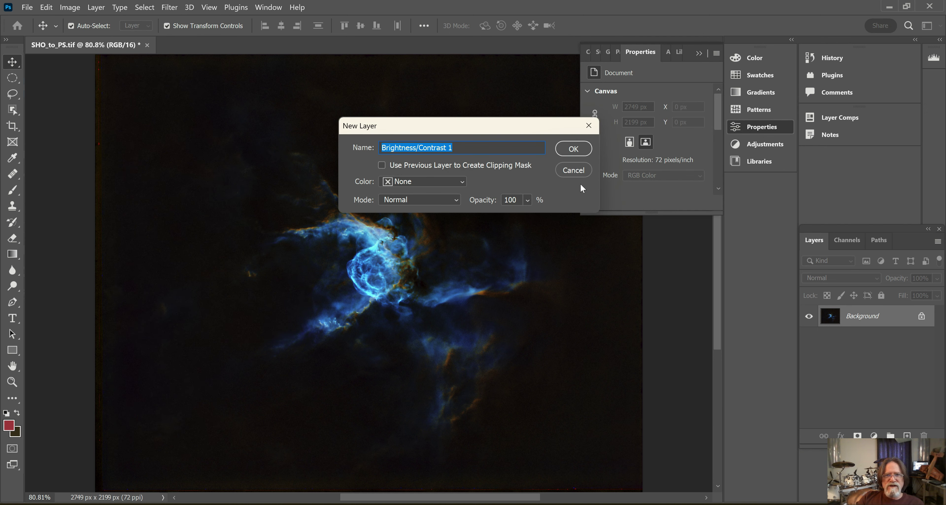
{"action": "left_click", "coordinate": [581, 151]}
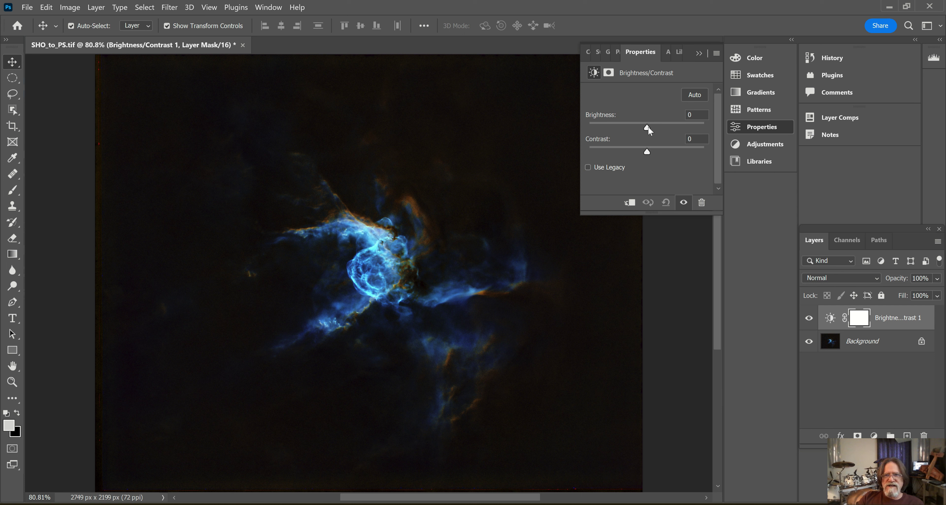
- Try Brightness values of 2 and 4 on the Brightness/Contrast layer, and reset Brightness to 0
{"action": "left_click_drag", "start_coordinate": [649, 126], "coordinate": [648, 145]}
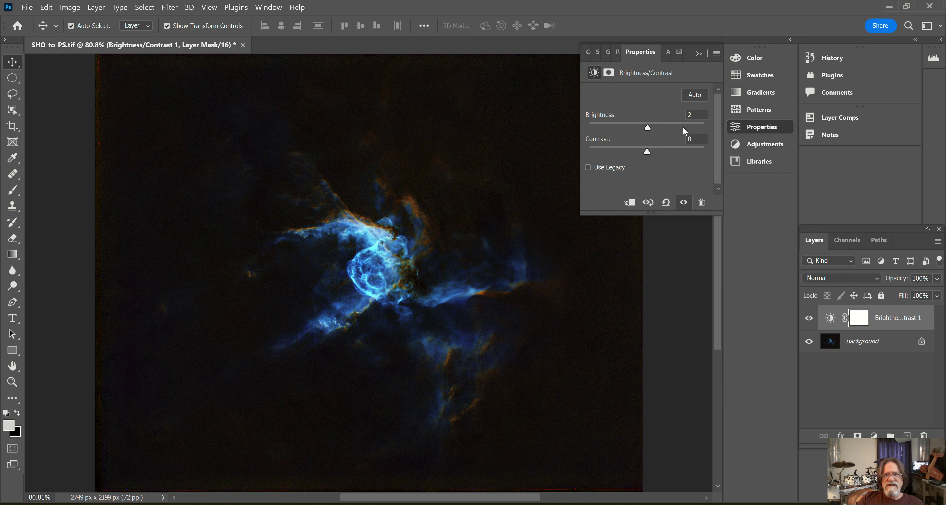
{"action": "left_click_drag", "start_coordinate": [647, 129], "coordinate": [648, 128]}
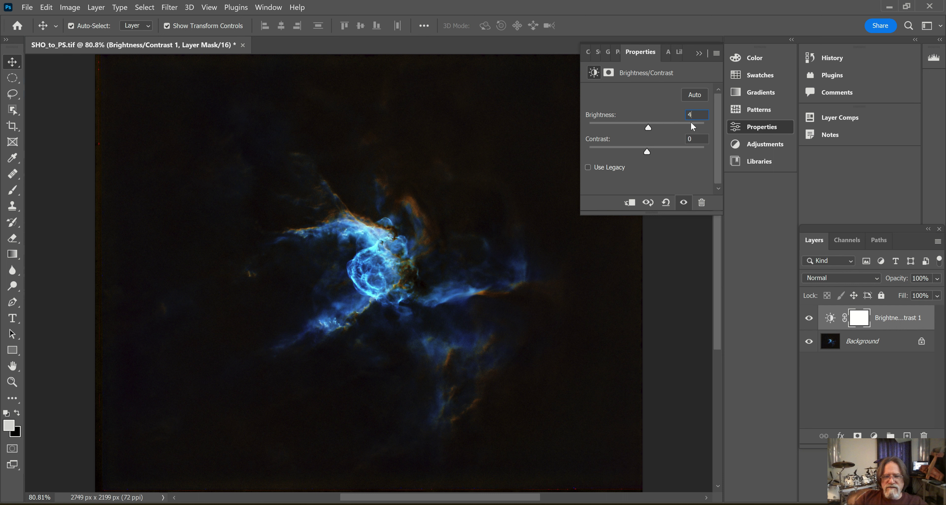
{"action": "key", "text": "BackSpace"}
{"action": "type", "text": "0"}
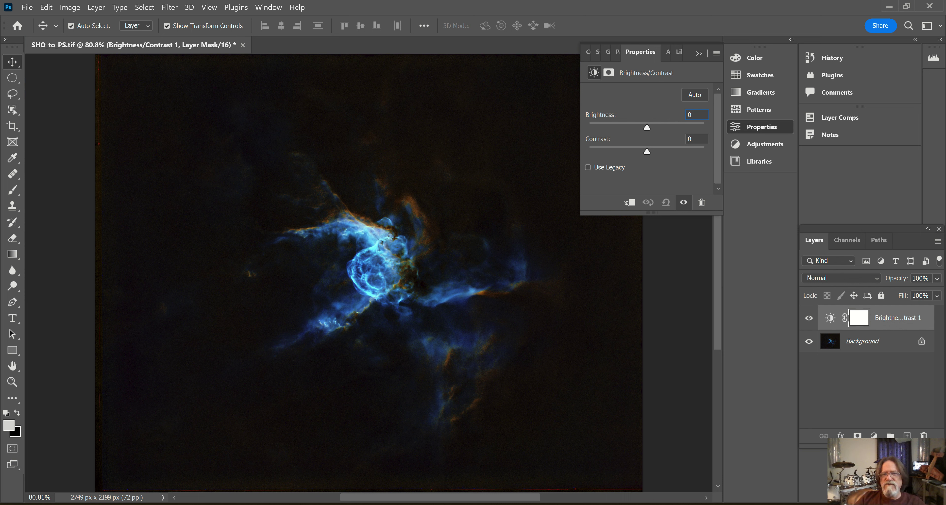
{"action": "left_click", "coordinate": [700, 52]}
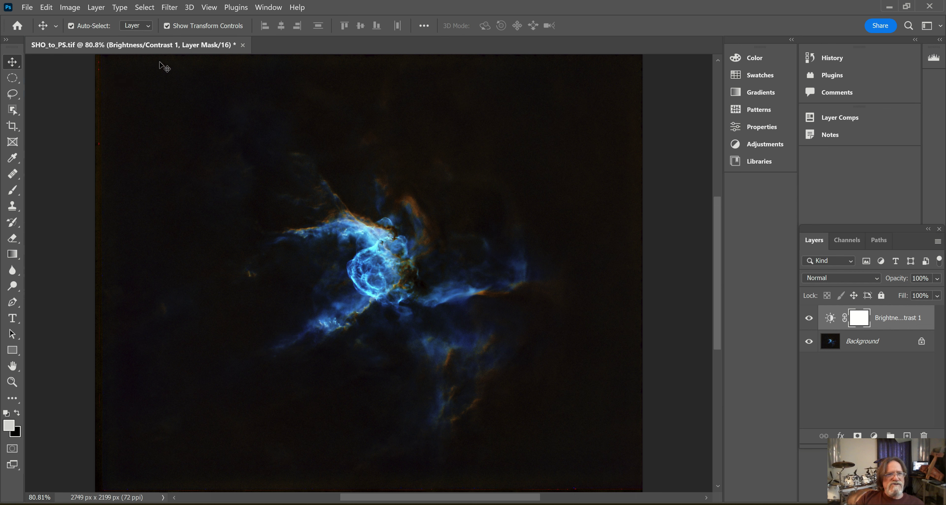
- Apply a Color Range with Sampled Colors and Fuzziness 35 to the Brightness/Contrast layer's mask
{"action": "left_click", "coordinate": [170, 8]}
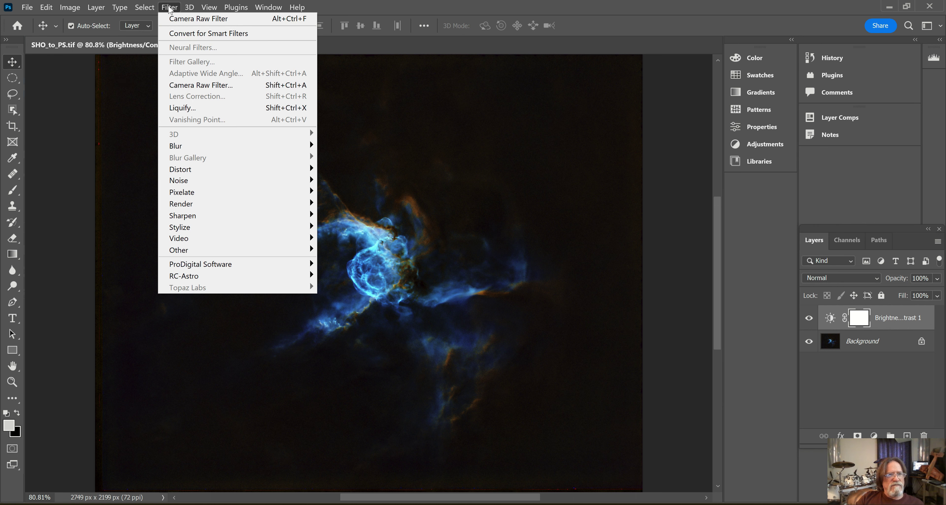
{"action": "mouse_move", "coordinate": [146, 8]}
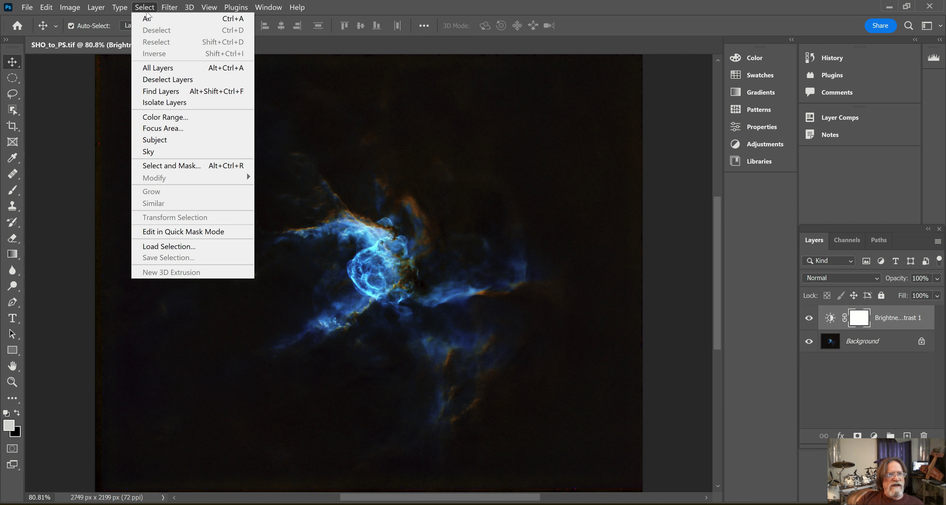
{"action": "left_click", "coordinate": [165, 122]}
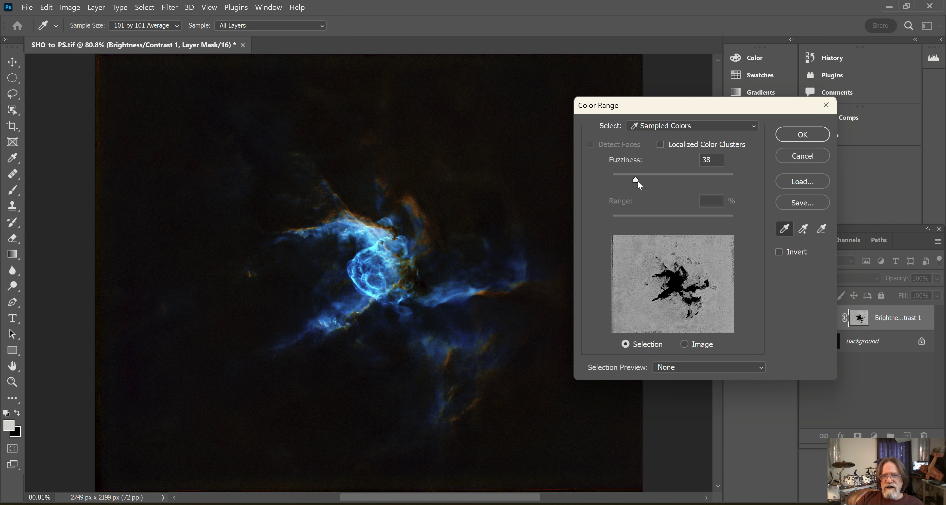
{"action": "mouse_move", "coordinate": [635, 180]}
{"action": "left_mouse_down"}
{"action": "mouse_move", "coordinate": [606, 176]}
{"action": "mouse_move", "coordinate": [634, 175]}
{"action": "left_mouse_up"}
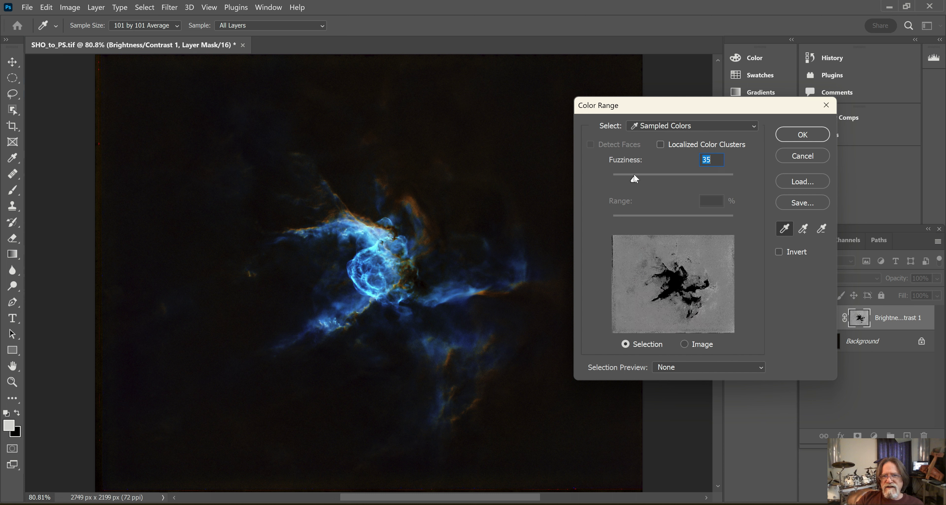
{"action": "left_click", "coordinate": [803, 134]}
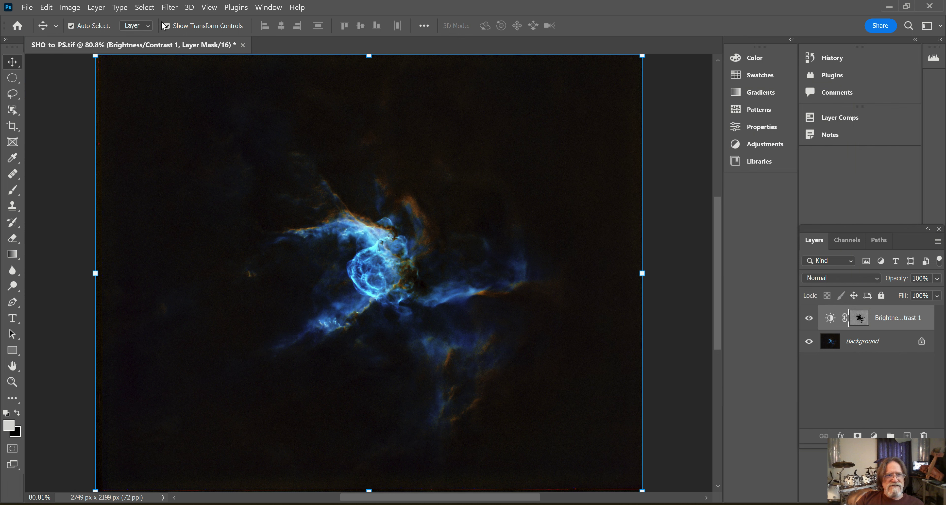
- Reapply Color Range to the Brightness/Contrast layer's mask with Fuzziness 60
{"action": "left_click", "coordinate": [146, 9]}
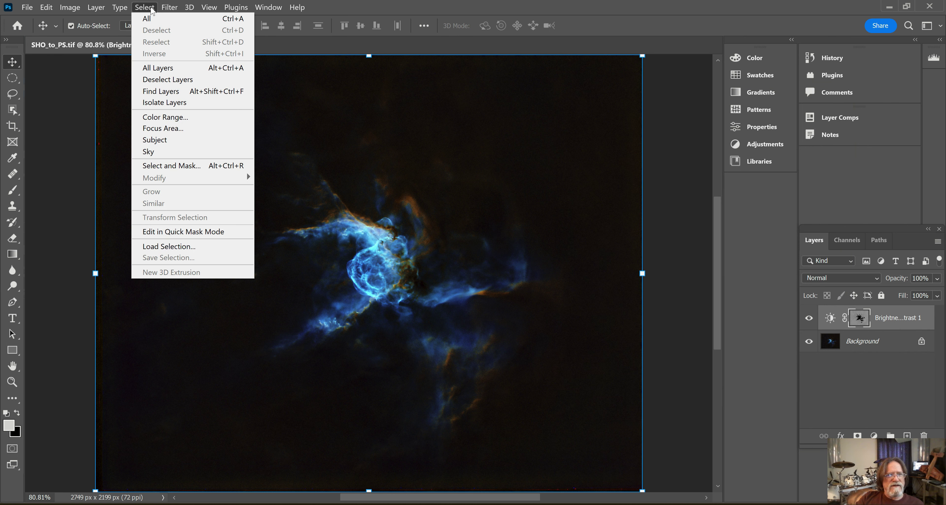
{"action": "mouse_move", "coordinate": [167, 9]}
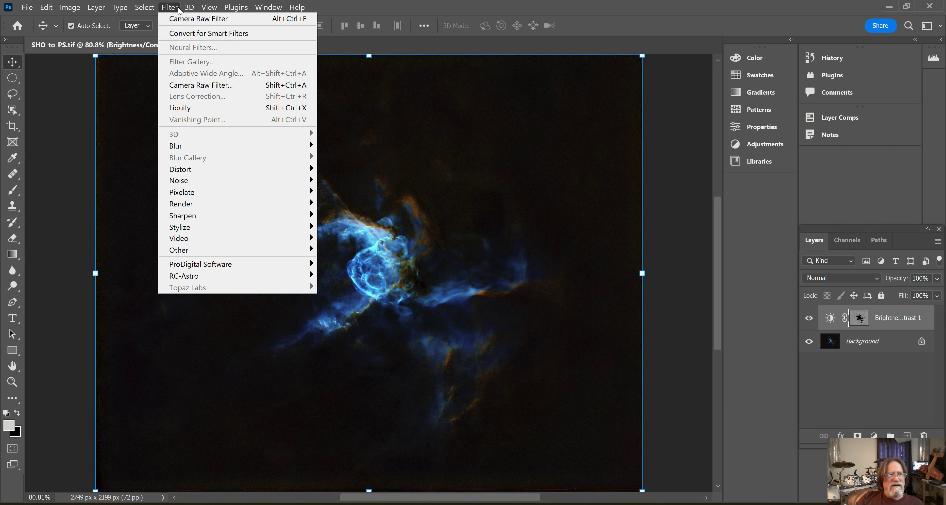
{"action": "mouse_move", "coordinate": [207, 11]}
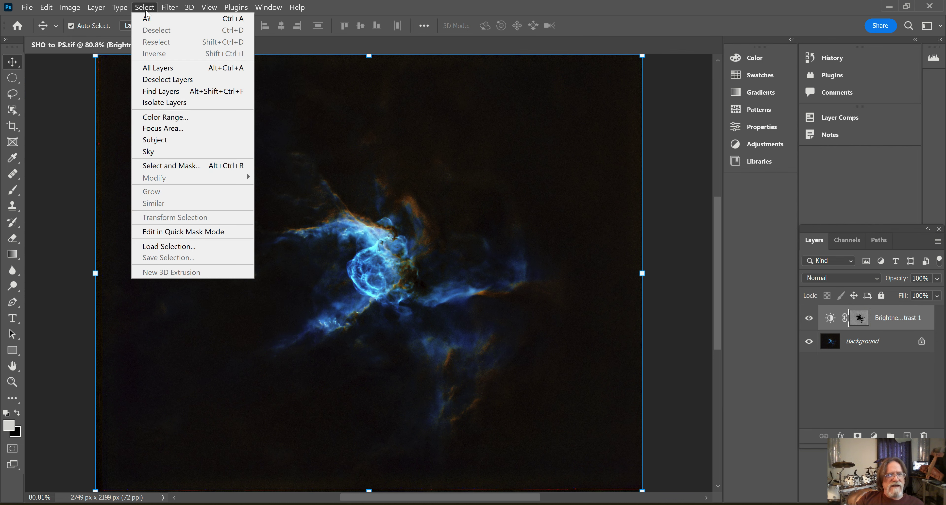
{"action": "left_click", "coordinate": [166, 117]}
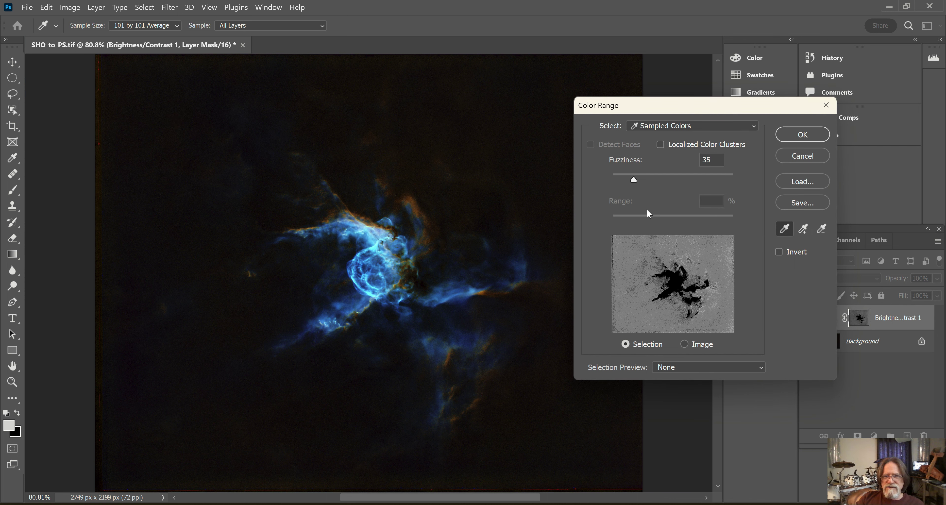
{"action": "mouse_move", "coordinate": [635, 180]}
{"action": "left_mouse_down"}
{"action": "mouse_move", "coordinate": [623, 178]}
{"action": "mouse_move", "coordinate": [649, 178]}
{"action": "left_mouse_up"}
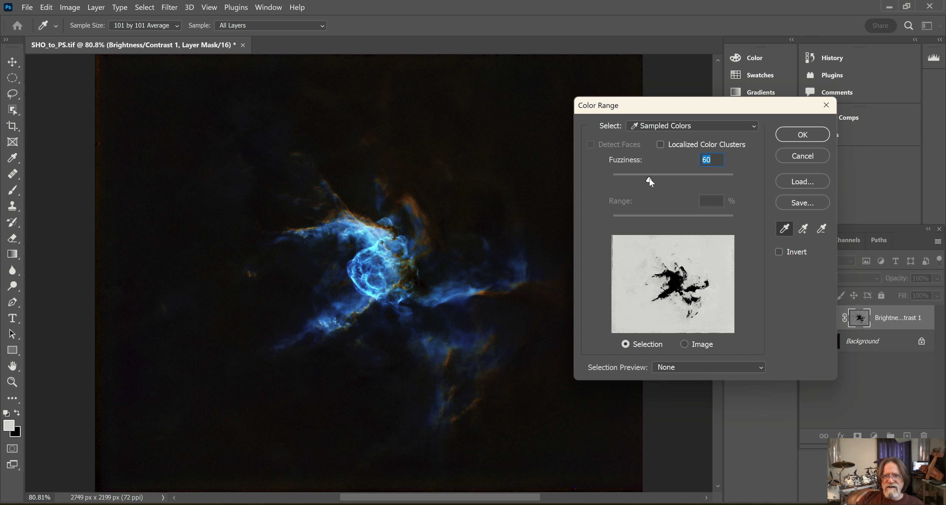
{"action": "left_click", "coordinate": [803, 135]}
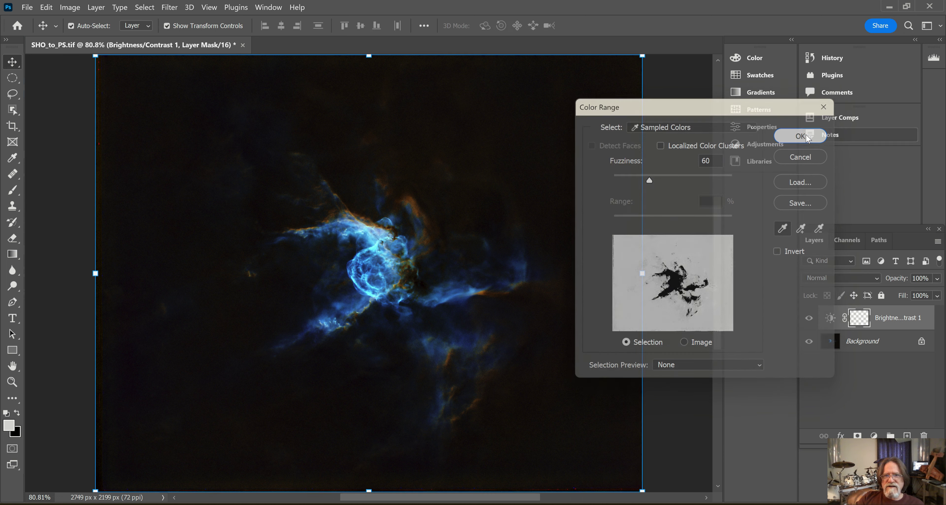
{"action": "left_click", "coordinate": [148, 10]}
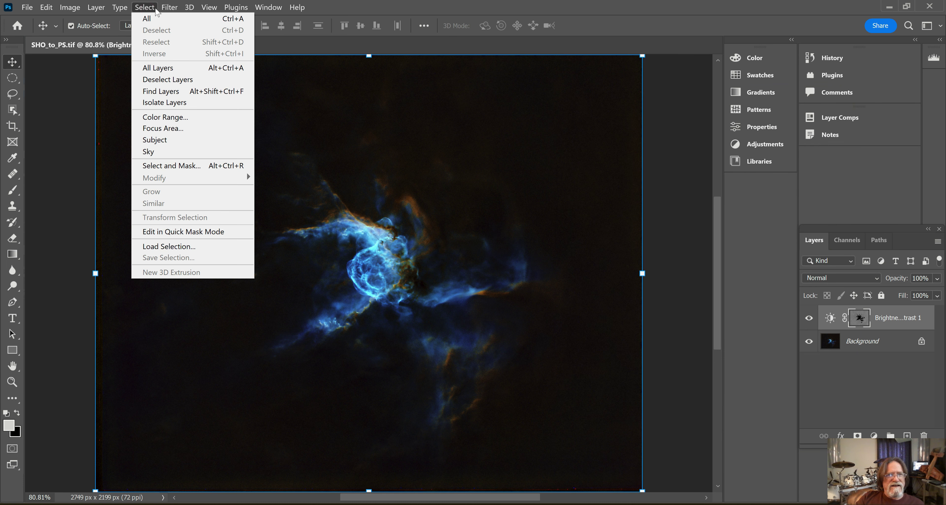
{"action": "mouse_move", "coordinate": [117, 13]}
{"action": "left_click", "coordinate": [687, 237]}
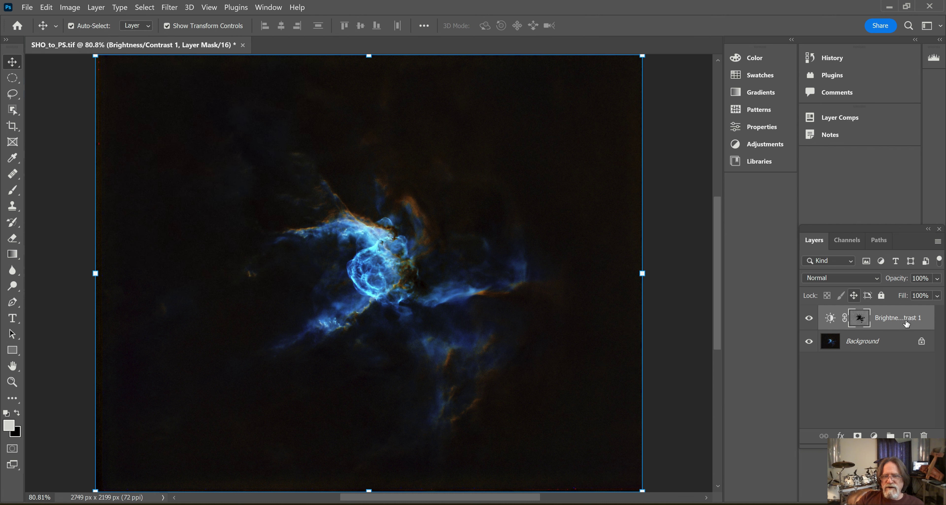
- Select areas of the Background layer by Color Range with Sampled Colors and Fuzziness 60
{"action": "left_click", "coordinate": [866, 345]}
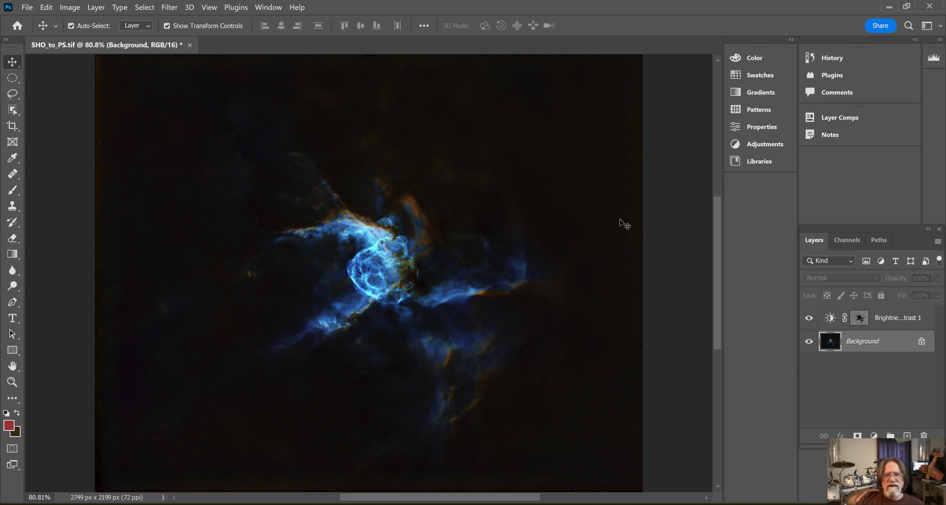
{"action": "left_click", "coordinate": [153, 11]}
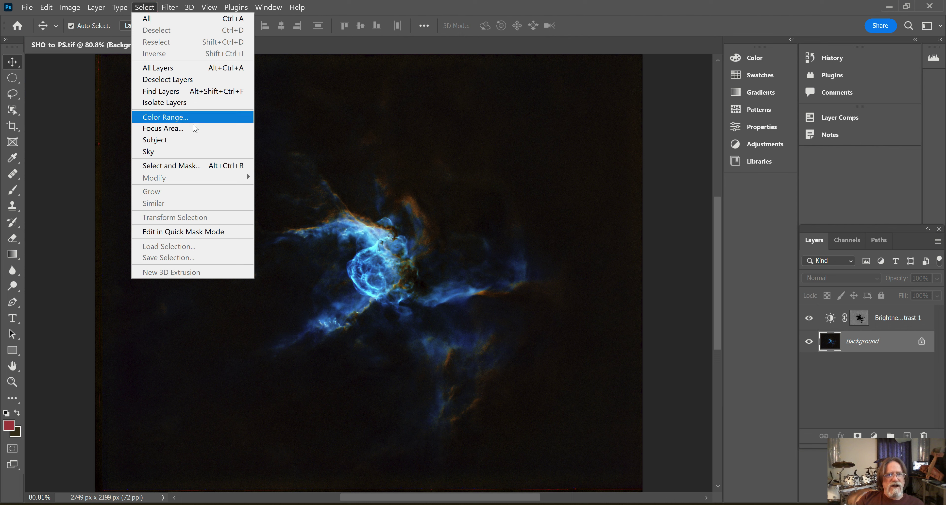
{"action": "left_click", "coordinate": [163, 117]}
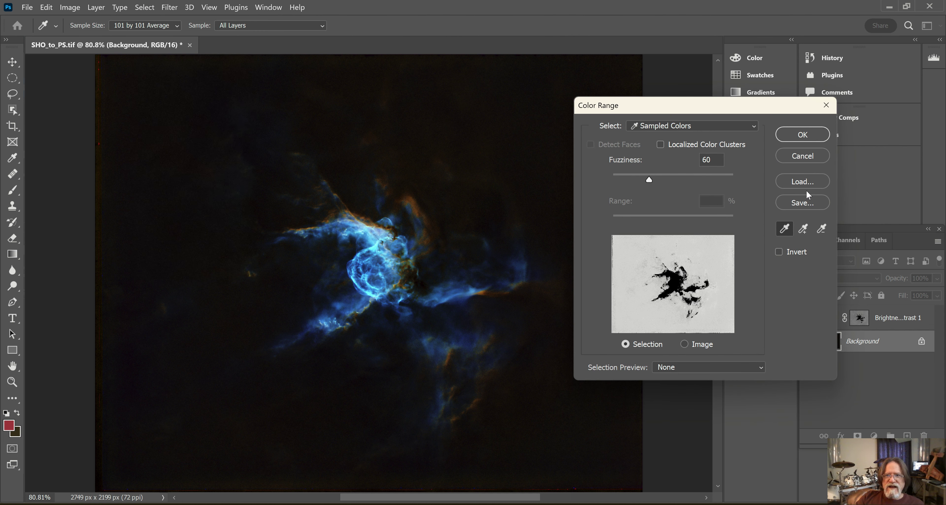
{"action": "left_click", "coordinate": [804, 135]}
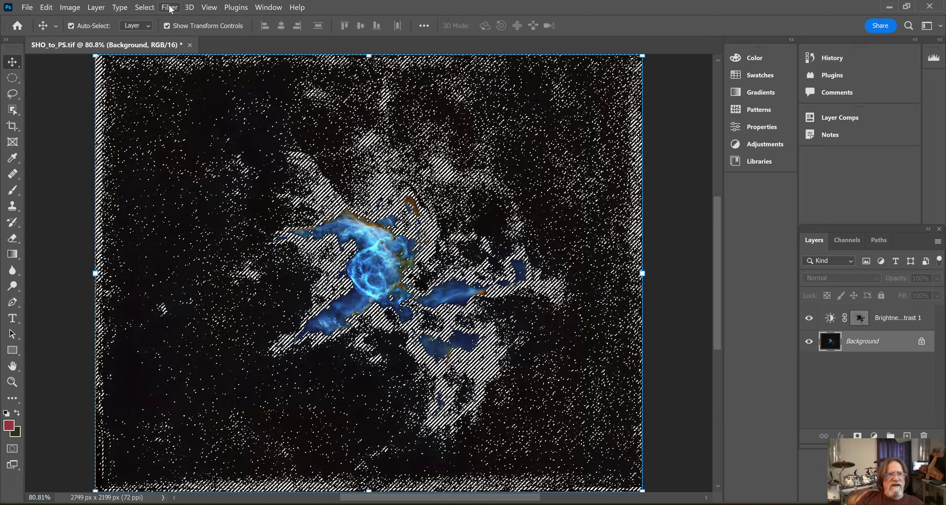
{"action": "left_click", "coordinate": [70, 7]}
{"action": "mouse_move", "coordinate": [89, 35]}
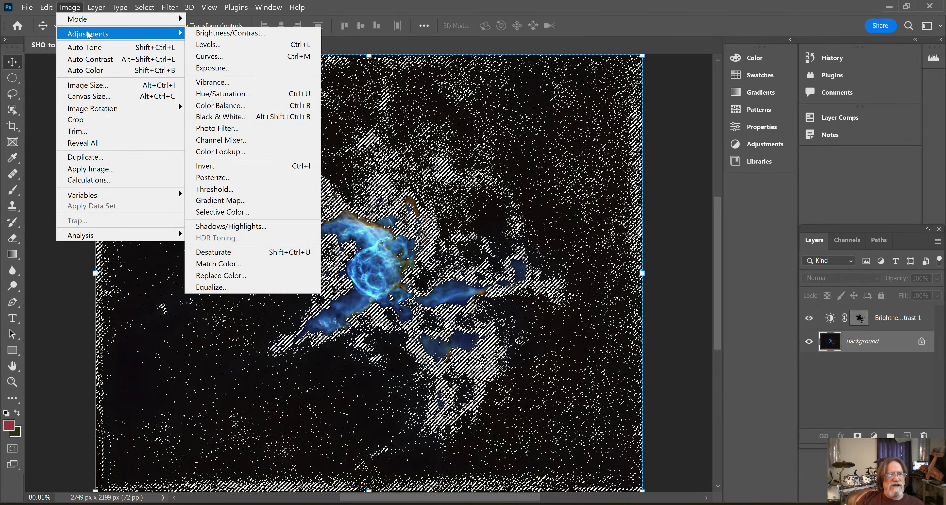
{"action": "left_click", "coordinate": [218, 45]}
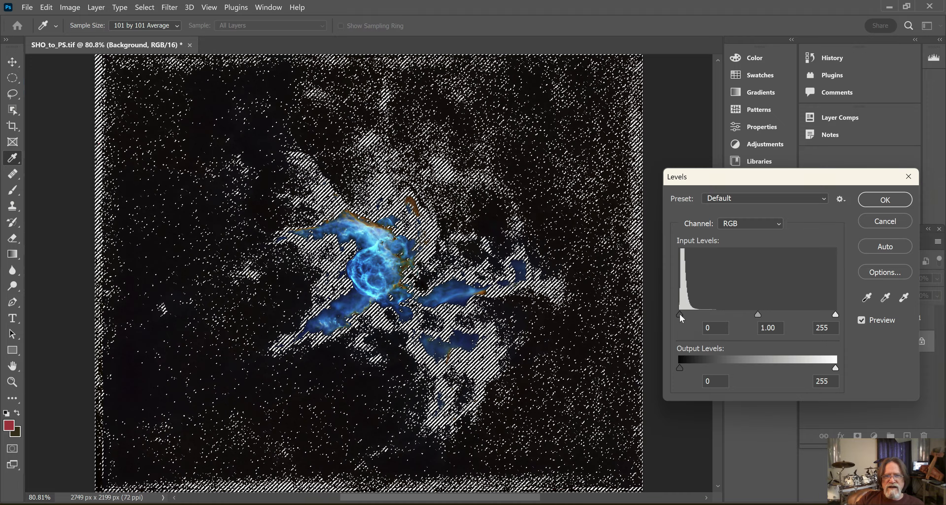
{"action": "left_click_drag", "start_coordinate": [680, 315], "coordinate": [667, 330]}
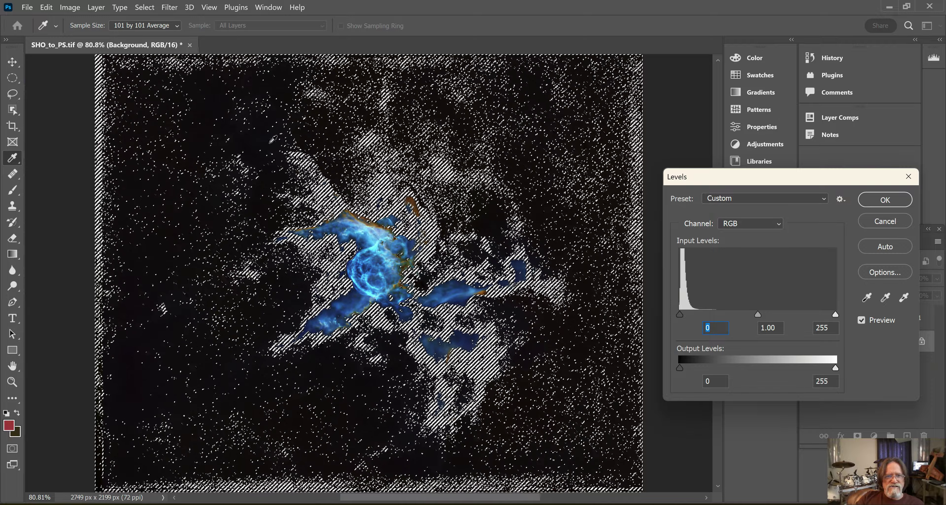
{"action": "left_click", "coordinate": [885, 222]}
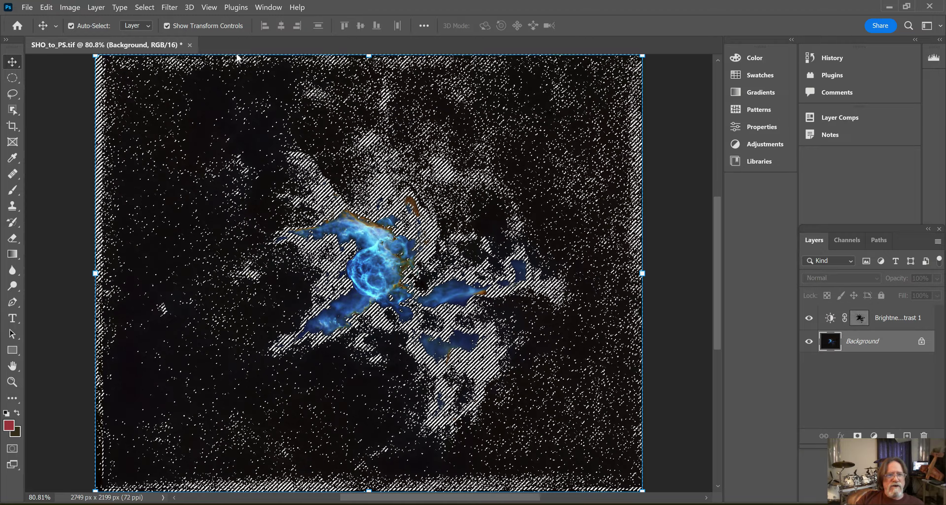
- Brighten the selected Background areas with an RGB curve through 186→211 and 202→227 plus a lower anchor point, and deselect
{"action": "left_click", "coordinate": [73, 9]}
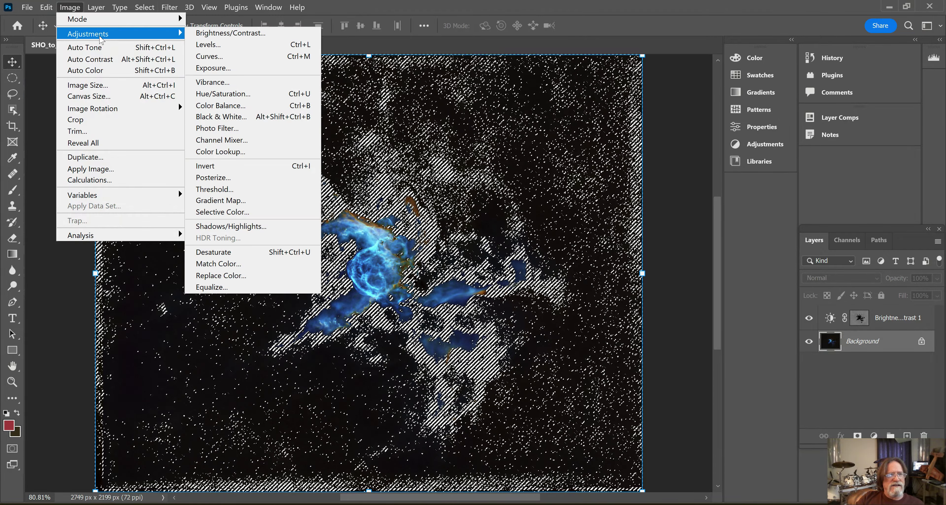
{"action": "left_click", "coordinate": [223, 56]}
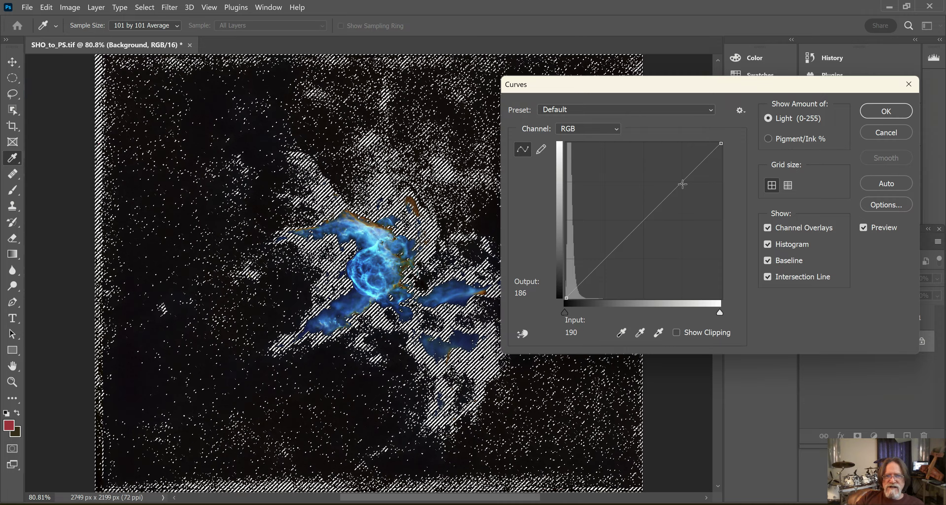
{"action": "left_click_drag", "start_coordinate": [683, 185], "coordinate": [680, 169]}
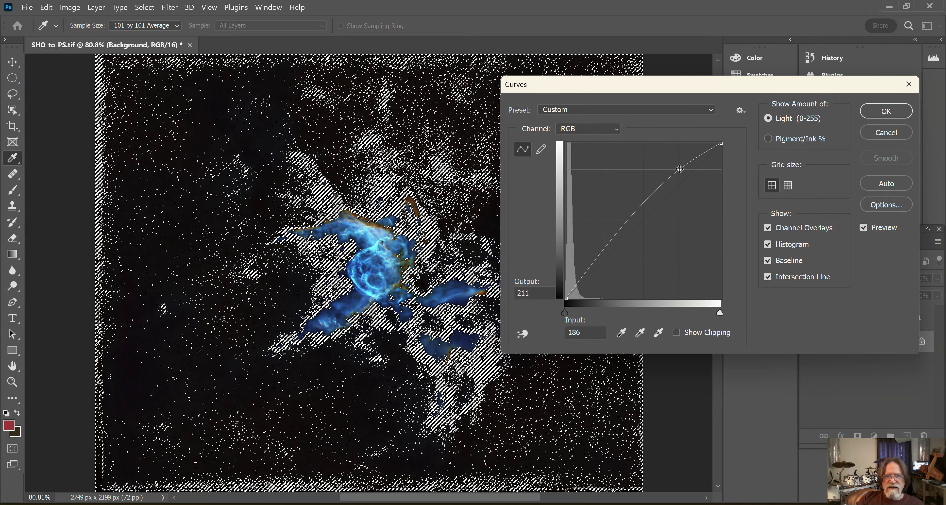
{"action": "left_click", "coordinate": [611, 250]}
{"action": "left_click", "coordinate": [689, 161]}
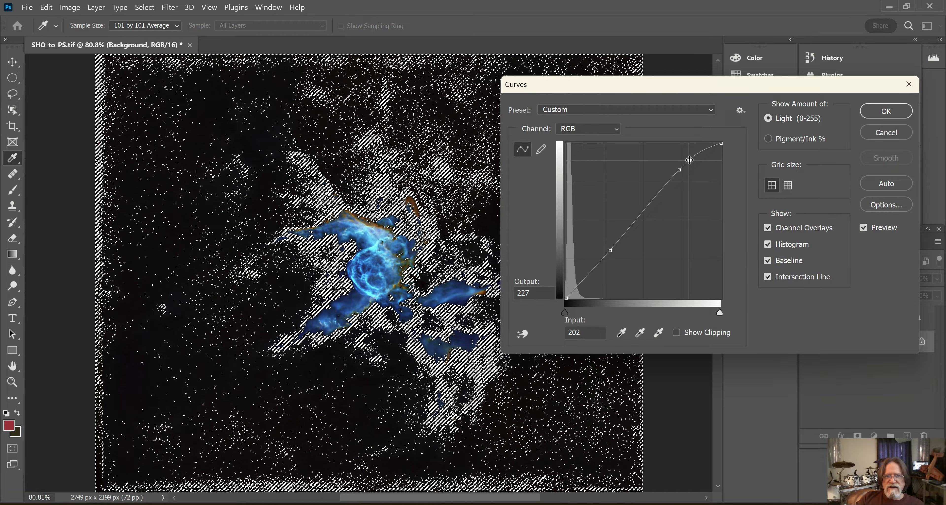
{"action": "left_click", "coordinate": [887, 111]}
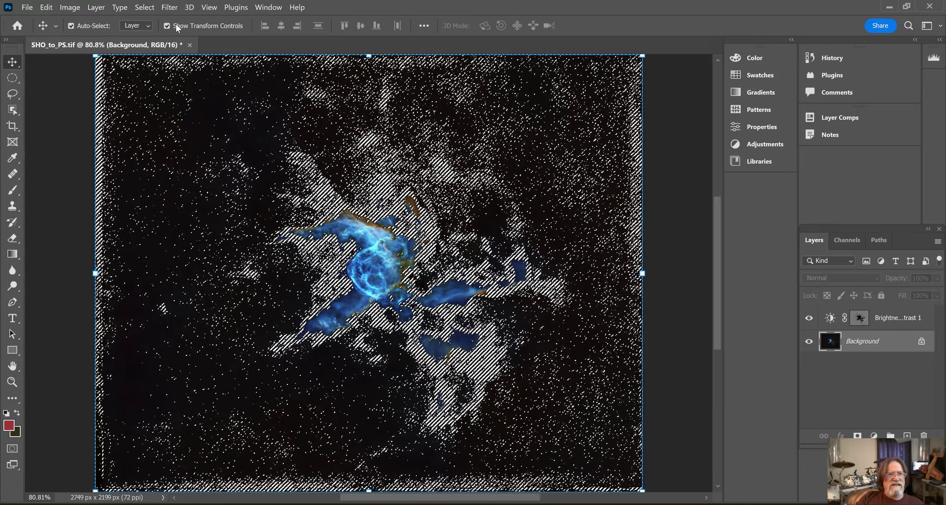
{"action": "left_click", "coordinate": [145, 7]}
{"action": "left_click", "coordinate": [163, 30]}
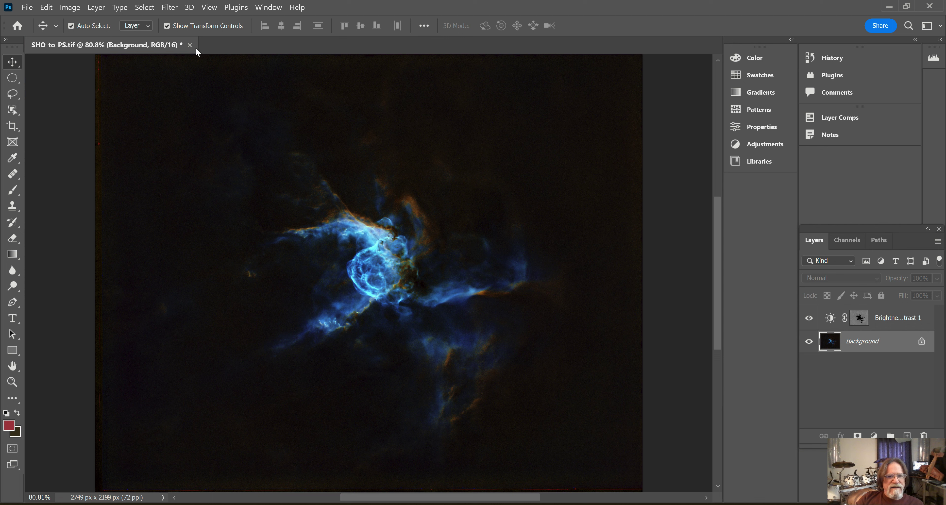
- Apply RGB Levels to the whole Background layer with the midtone input value at 1.34
{"action": "left_click", "coordinate": [70, 8]}
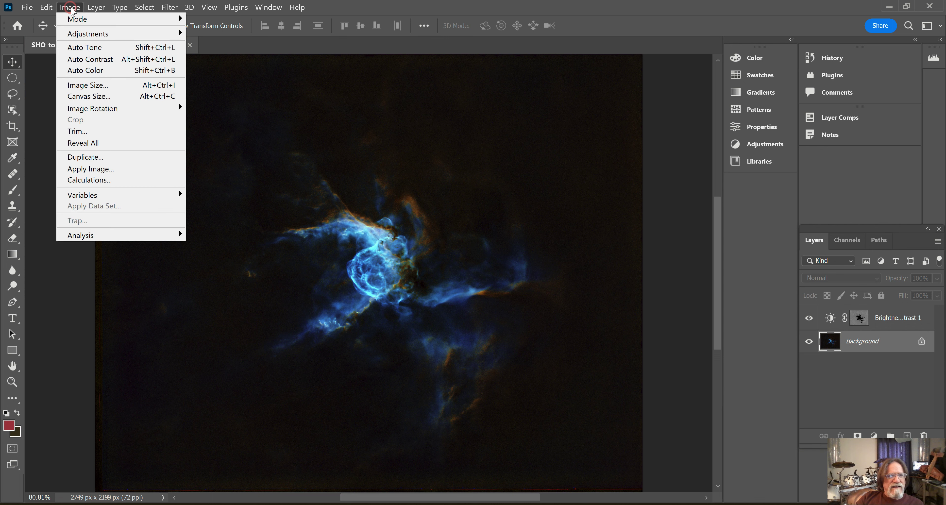
{"action": "mouse_move", "coordinate": [84, 36]}
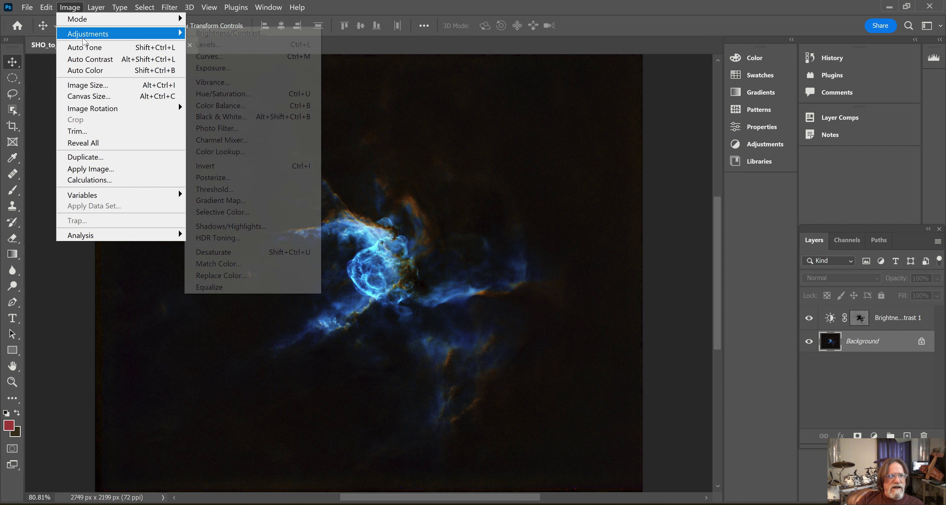
{"action": "left_click", "coordinate": [206, 44]}
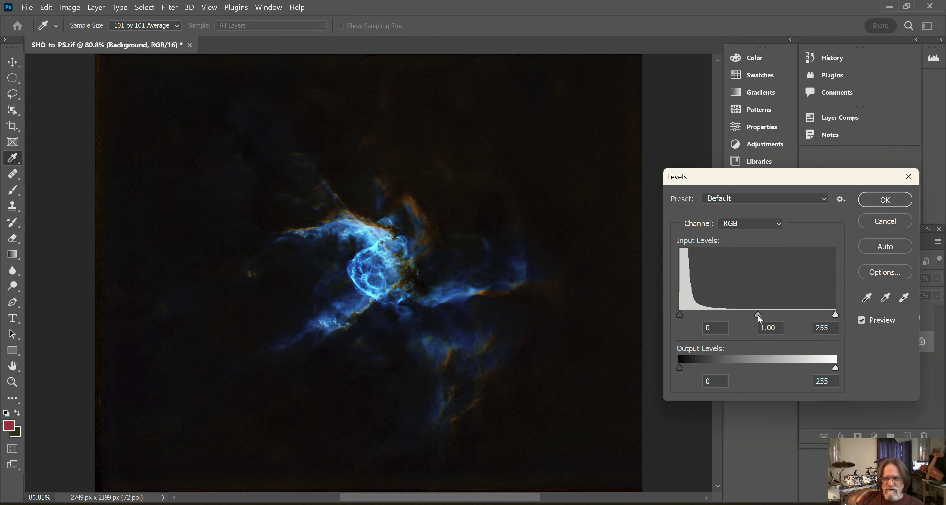
{"action": "left_click_drag", "start_coordinate": [759, 315], "coordinate": [721, 314]}
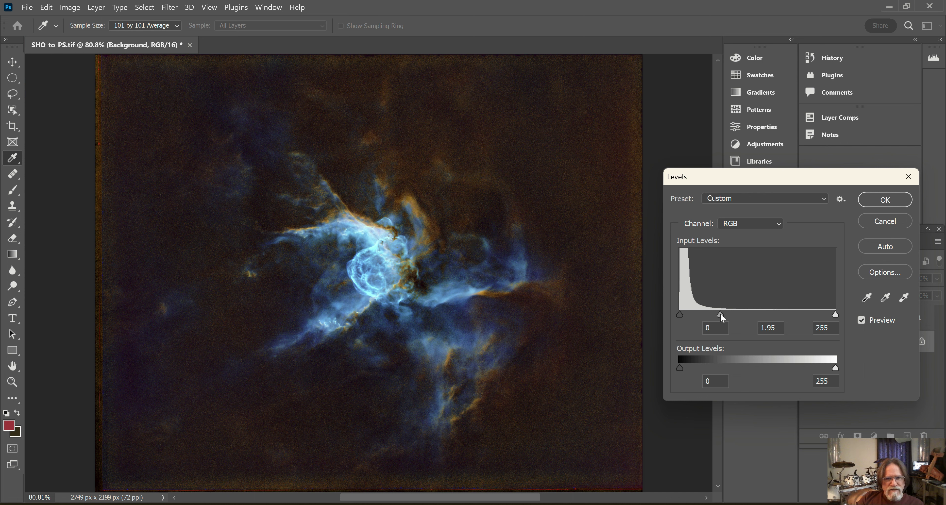
{"action": "left_click_drag", "start_coordinate": [721, 315], "coordinate": [720, 315]}
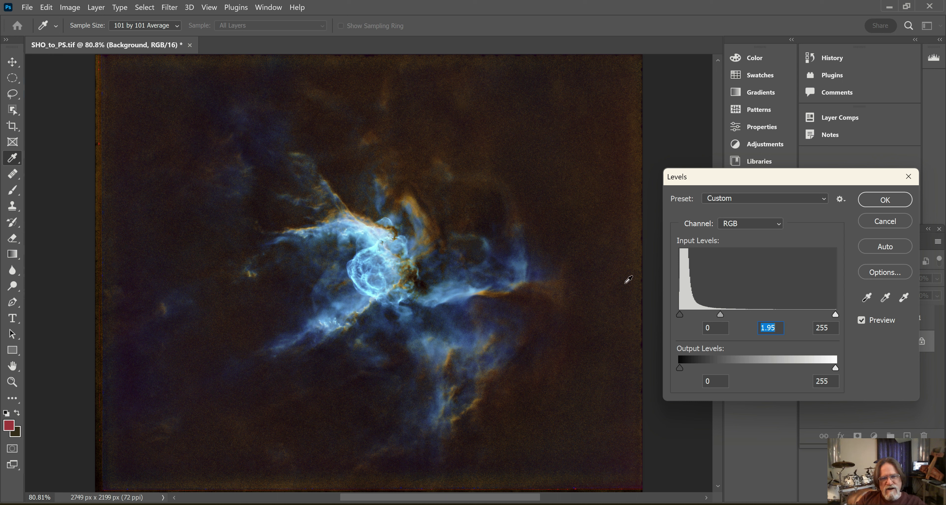
{"action": "left_click_drag", "start_coordinate": [721, 316], "coordinate": [737, 319]}
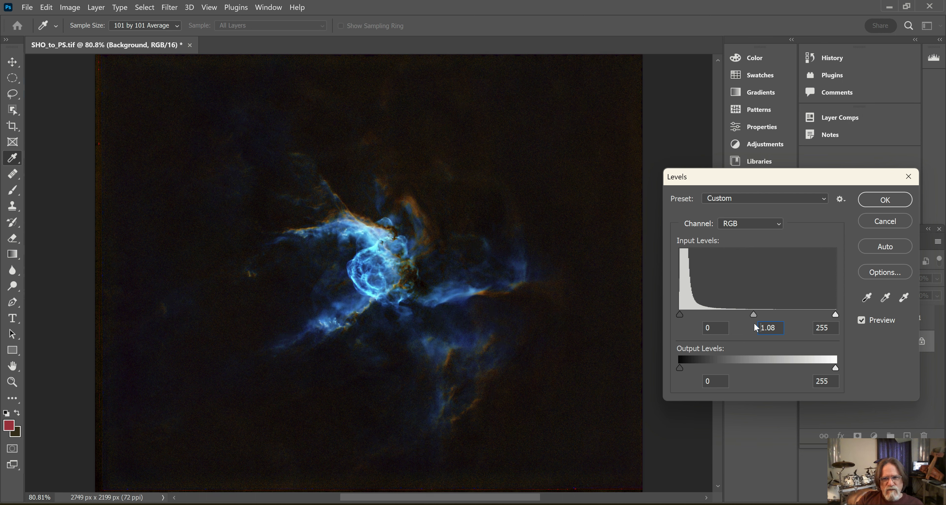
{"action": "mouse_move", "coordinate": [752, 324]}
{"action": "left_mouse_down"}
{"action": "mouse_move", "coordinate": [727, 327]}
{"action": "mouse_move", "coordinate": [738, 326]}
{"action": "left_mouse_up"}
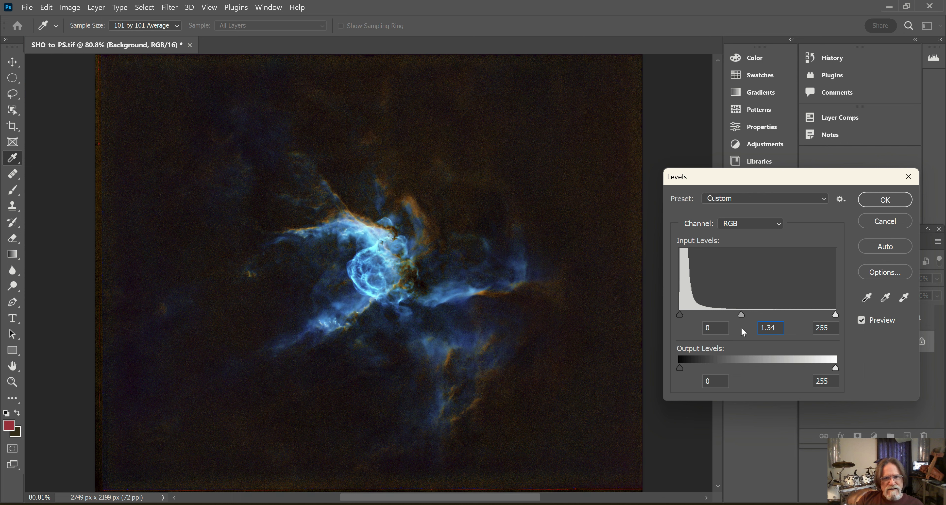
{"action": "key", "text": "Return"}
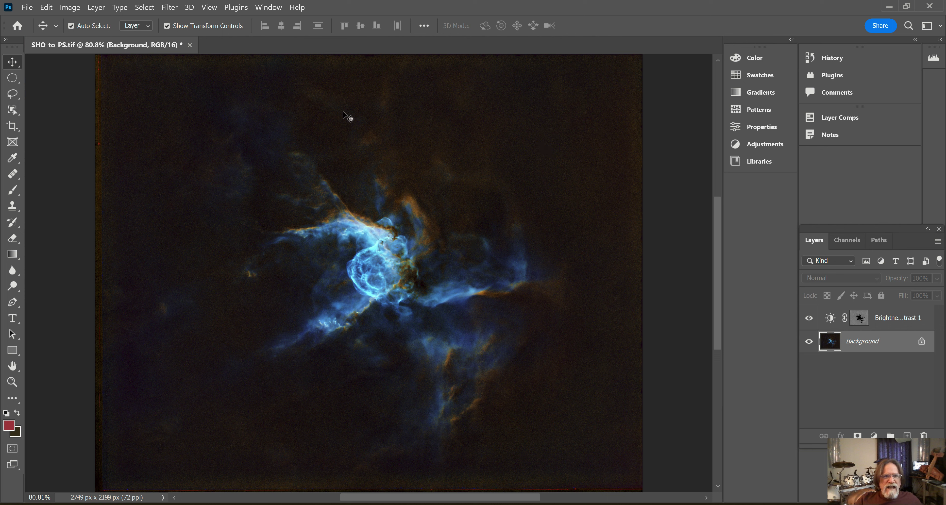
- Open the Background layer in Topaz DeNoise AI and set Recover Original Detail to 81 and Enhance Sharpness to 22
{"action": "left_click", "coordinate": [170, 8]}
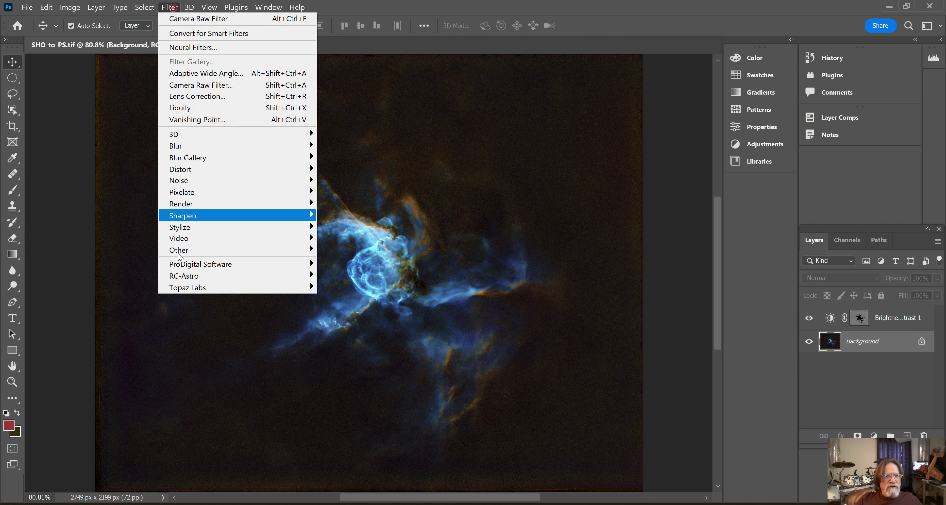
{"action": "mouse_move", "coordinate": [185, 279]}
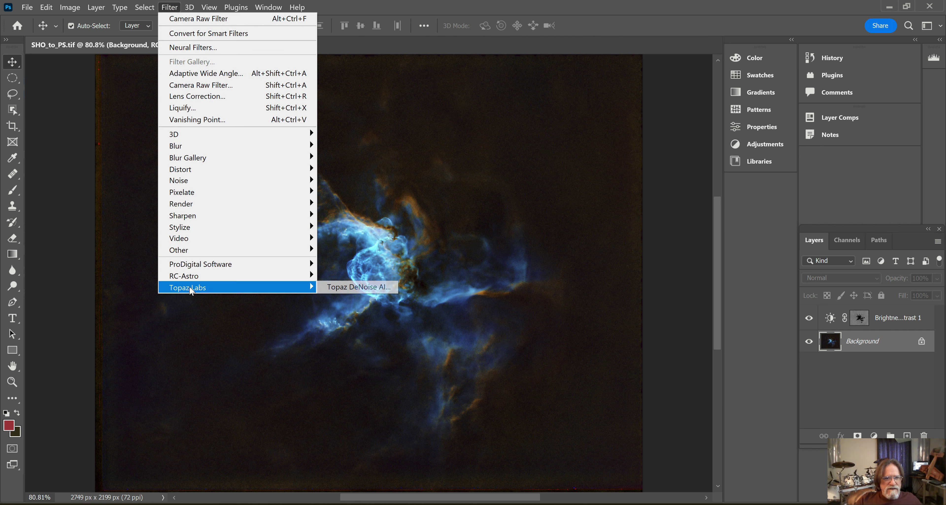
{"action": "left_click", "coordinate": [349, 288]}
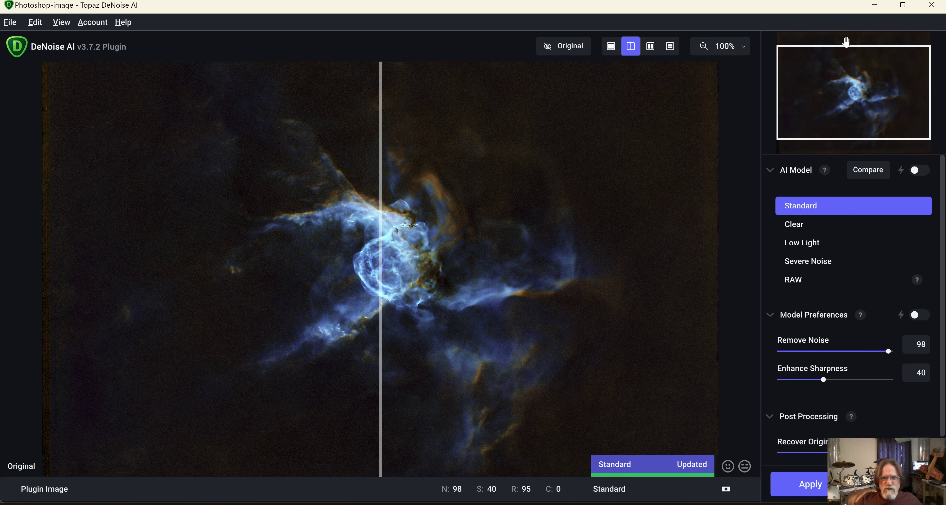
{"action": "left_click", "coordinate": [744, 51]}
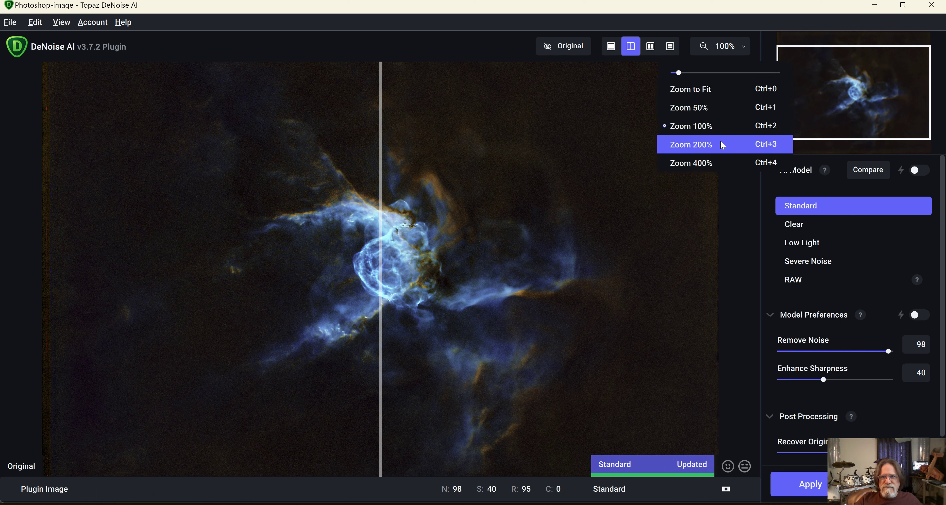
{"action": "left_click", "coordinate": [709, 151]}
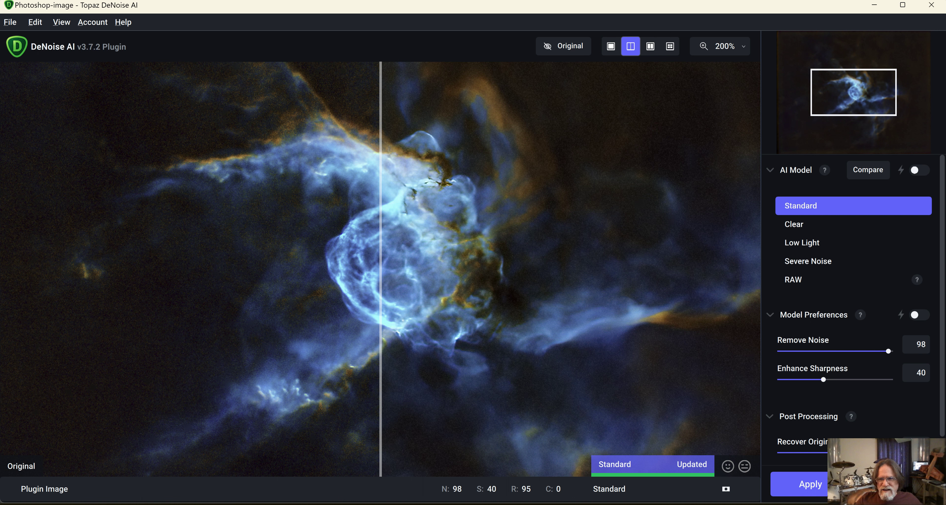
{"action": "left_click_drag", "start_coordinate": [887, 452], "coordinate": [871, 452]}
{"action": "left_click_drag", "start_coordinate": [825, 384], "coordinate": [804, 389]}
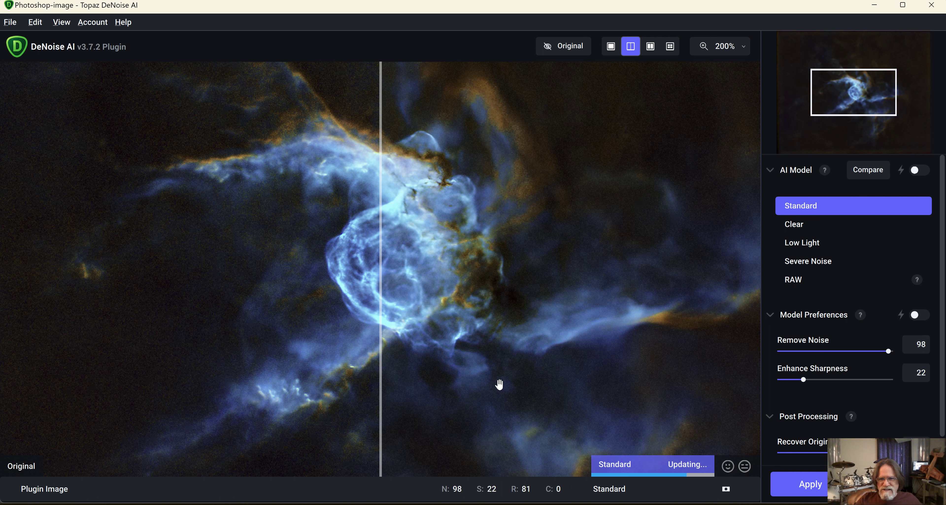
- Compare the original and denoised nebula with the split preview, and apply the Standard model noise reduction
{"action": "left_click_drag", "start_coordinate": [381, 328], "coordinate": [620, 398]}
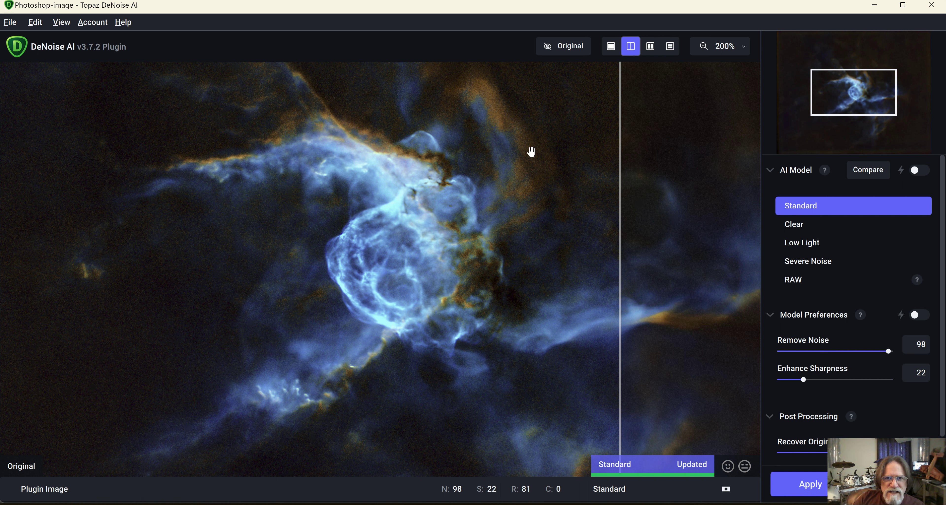
{"action": "left_click_drag", "start_coordinate": [628, 287], "coordinate": [423, 290]}
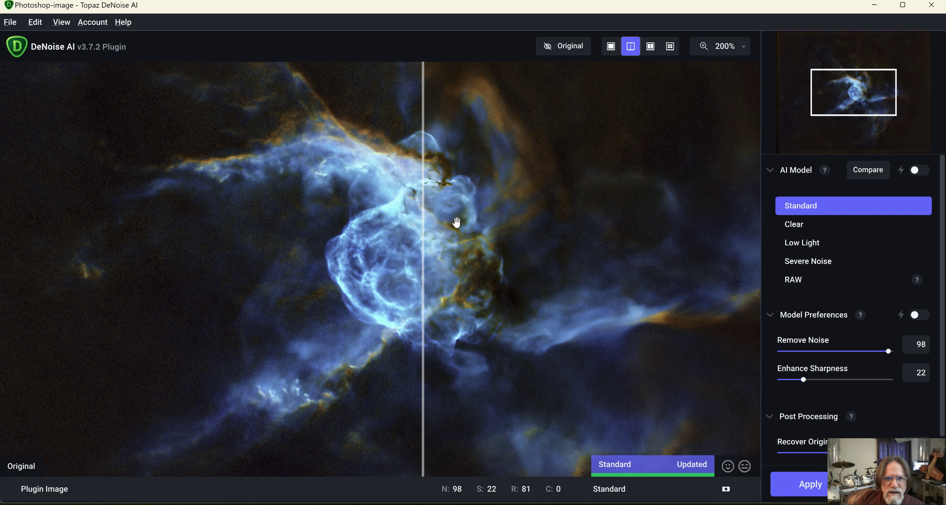
{"action": "left_click_drag", "start_coordinate": [423, 275], "coordinate": [258, 296]}
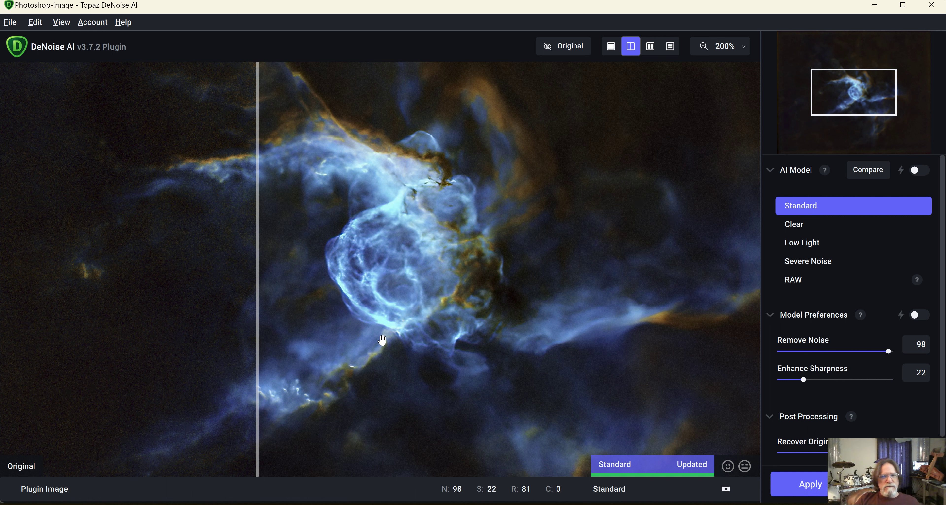
{"action": "left_click", "coordinate": [811, 486]}
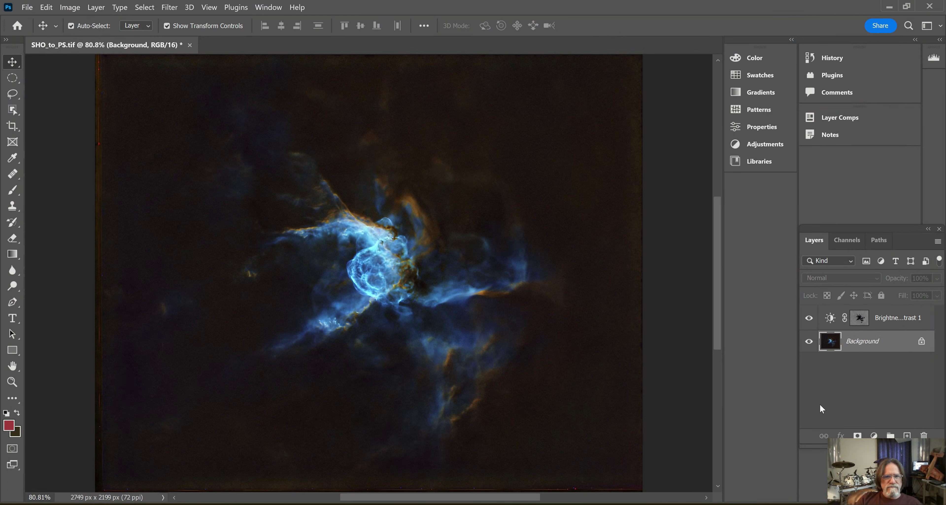
{"action": "left_click", "coordinate": [28, 7]}
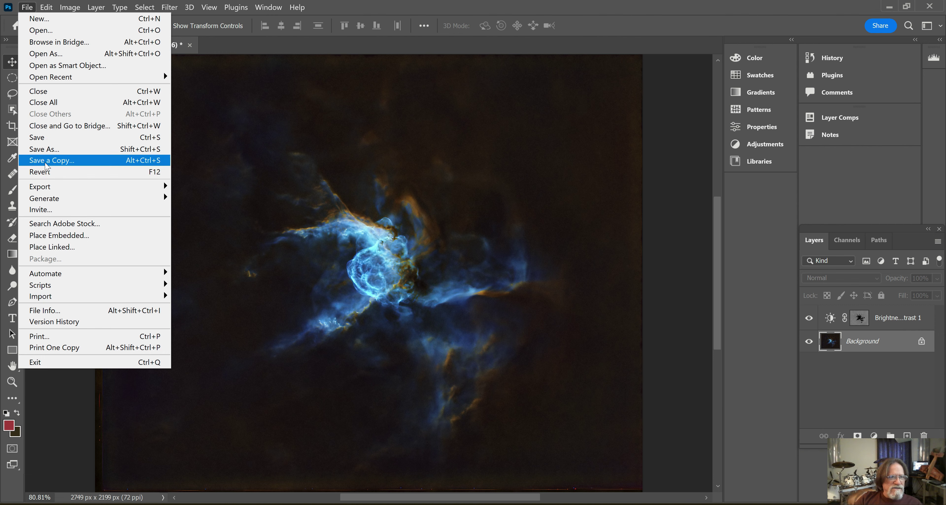
{"action": "left_click", "coordinate": [43, 152]}
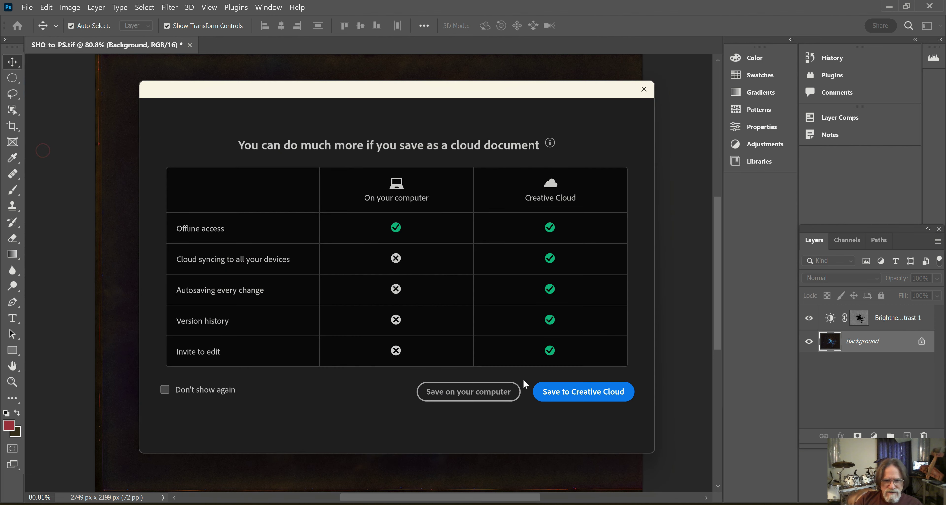
{"action": "left_click", "coordinate": [510, 394]}
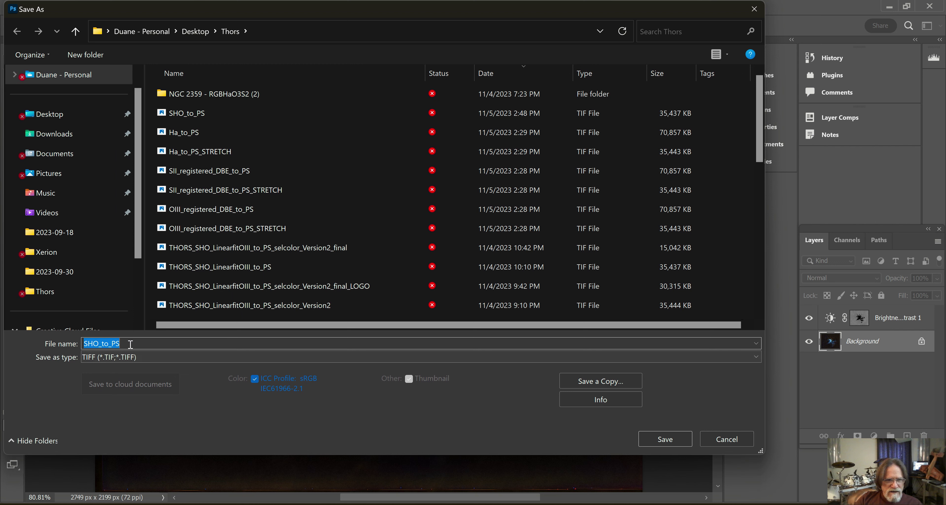
{"action": "left_click", "coordinate": [130, 344]}
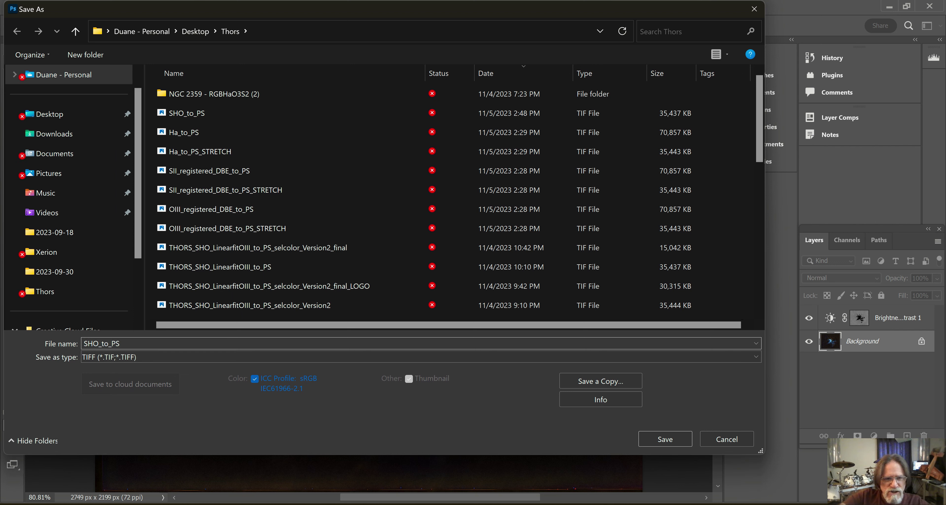
{"action": "type", "text": "_STRETCH"}
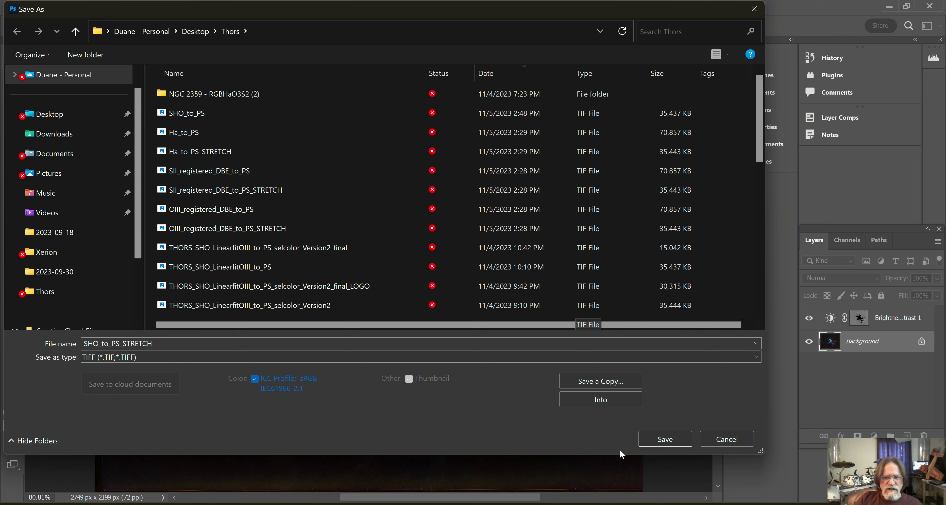
{"action": "left_click", "coordinate": [675, 437]}
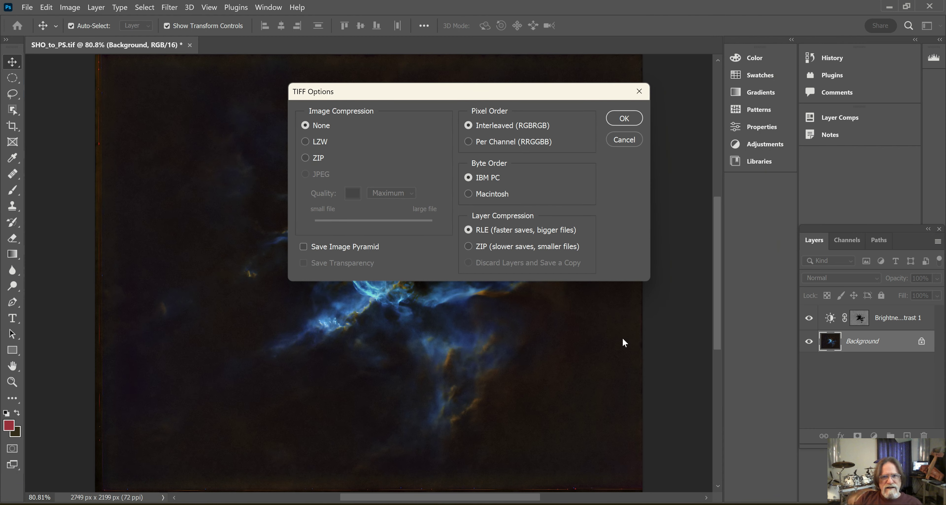
{"action": "left_click", "coordinate": [637, 122]}
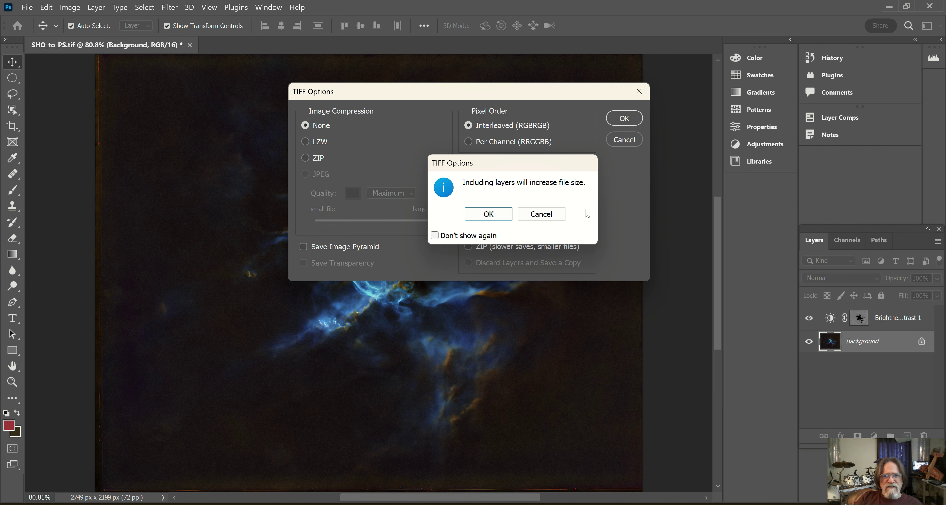
{"action": "left_click", "coordinate": [562, 216]}
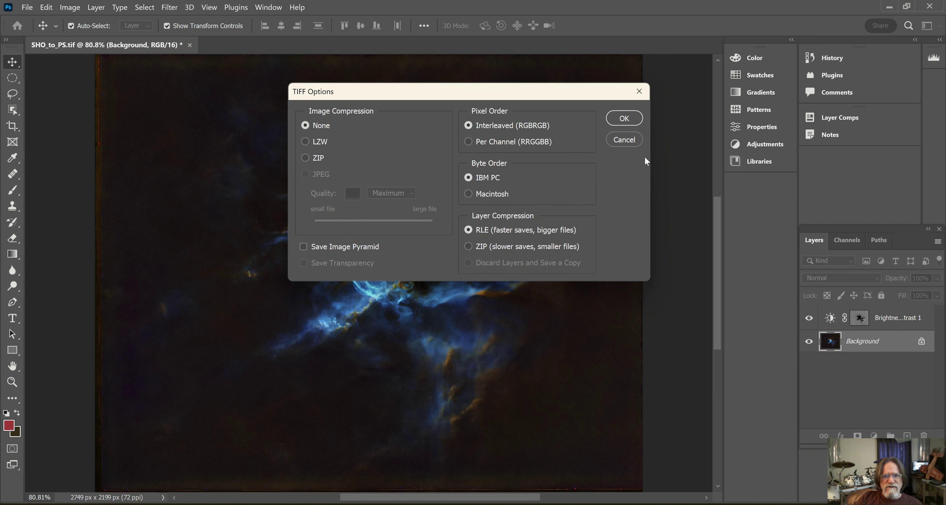
{"action": "left_click", "coordinate": [645, 90]}
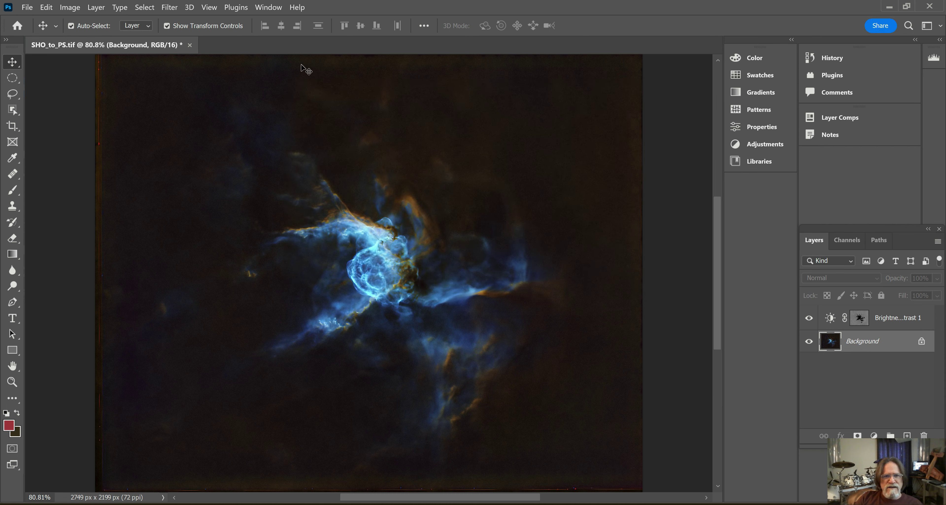
- Save the layered nebula image on the computer as the TIFF file SHO_to_PS_selcolor in the Thors folder, with no image compression
{"action": "left_click", "coordinate": [27, 7]}
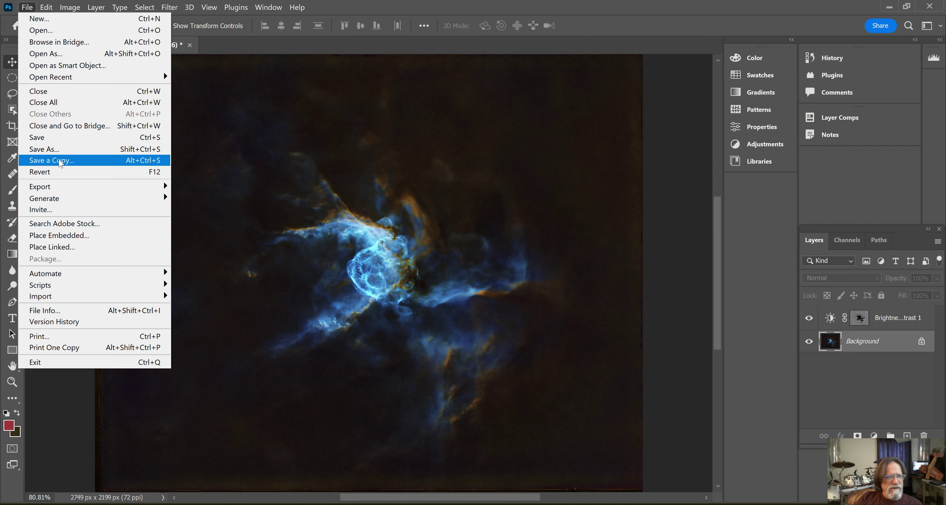
{"action": "left_click", "coordinate": [52, 142]}
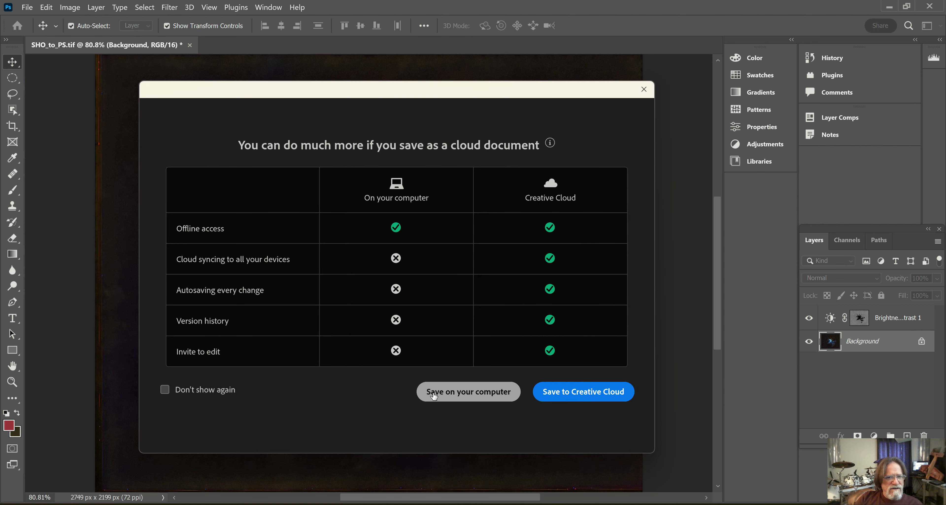
{"action": "left_click", "coordinate": [434, 395]}
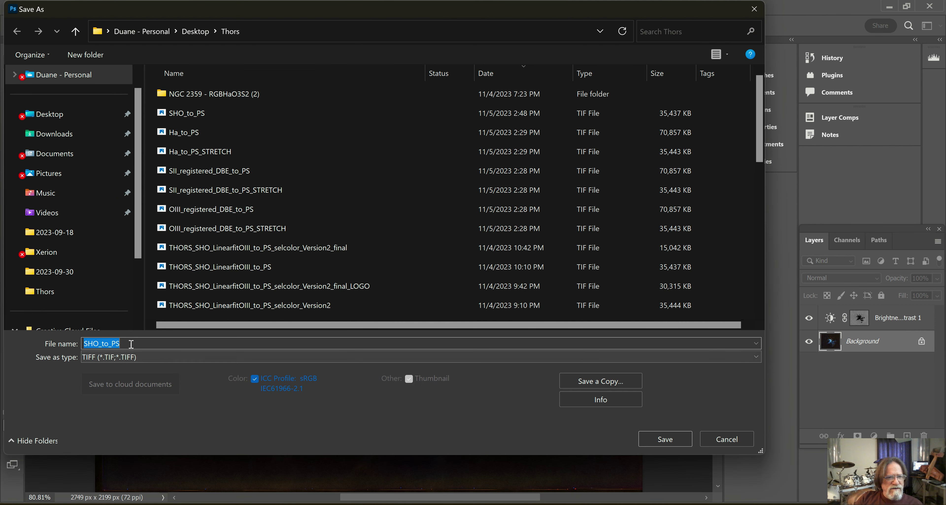
{"action": "left_click", "coordinate": [131, 344]}
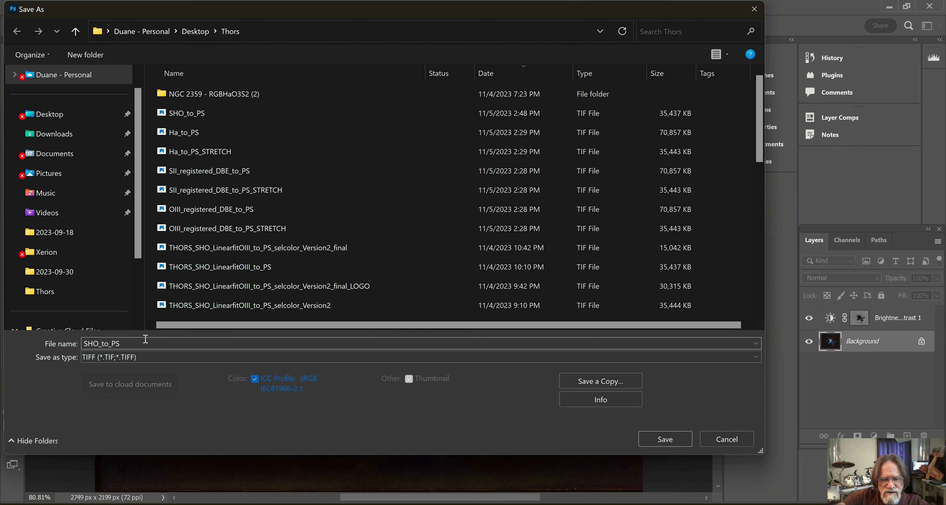
{"action": "type", "text": "_STRETCH"}
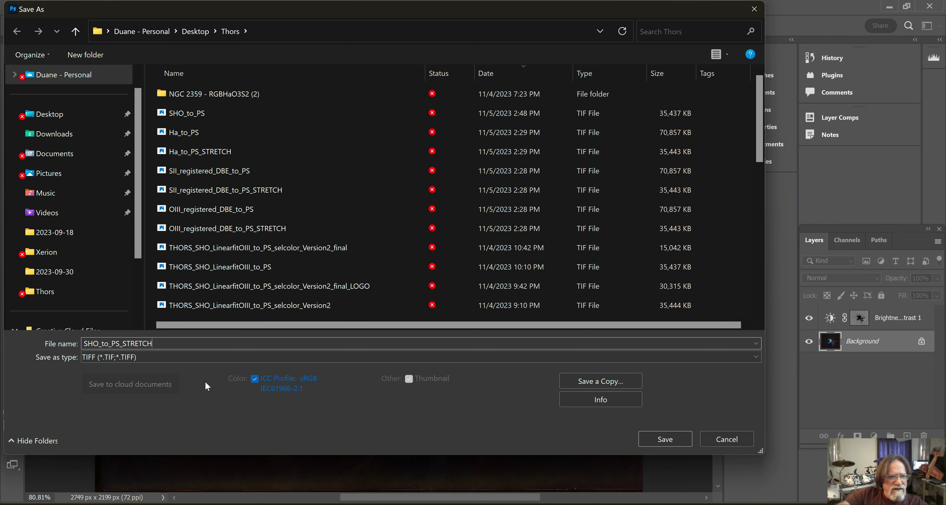
{"action": "key", "text": "BackSpace"}
{"action": "key", "text": "BackSpace"}
{"action": "key", "text": "BackSpace"}
{"action": "key", "text": "BackSpace"}
{"action": "key", "text": "BackSpace"}
{"action": "key", "text": "BackSpace"}
{"action": "key", "text": "BackSpace"}
{"action": "type", "text": "selcolor"}
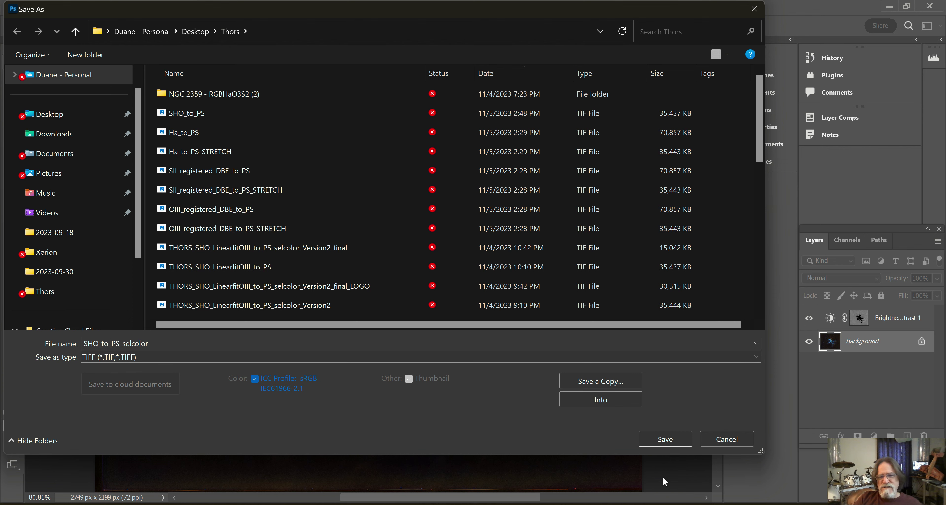
{"action": "left_click", "coordinate": [678, 437]}
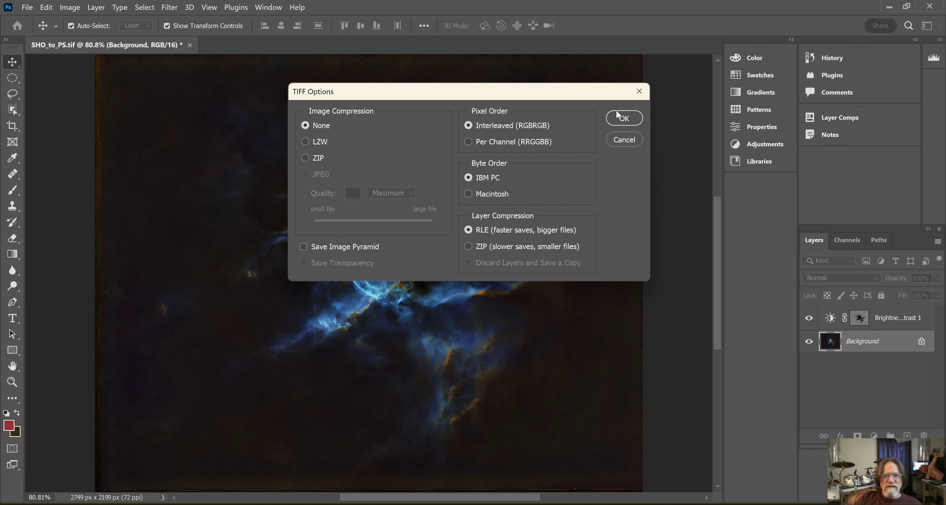
{"action": "left_click", "coordinate": [629, 122]}
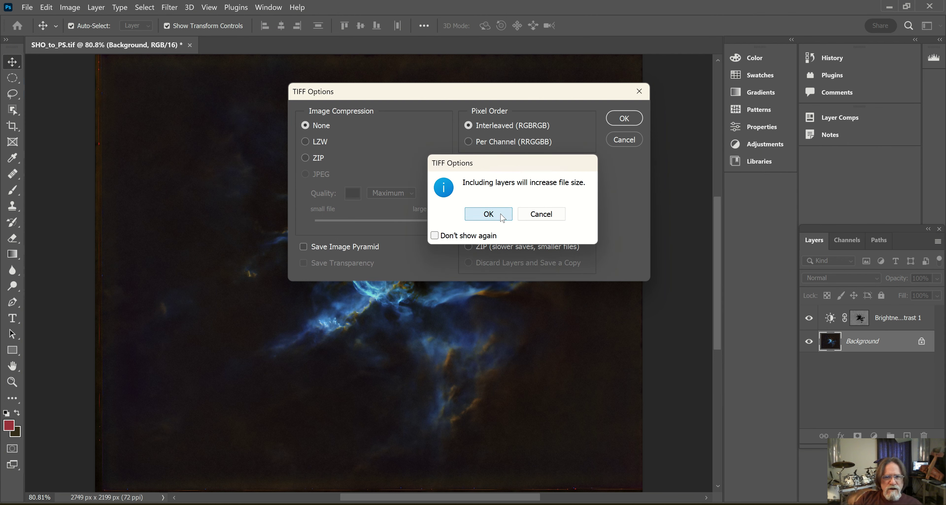
{"action": "left_click", "coordinate": [489, 216]}
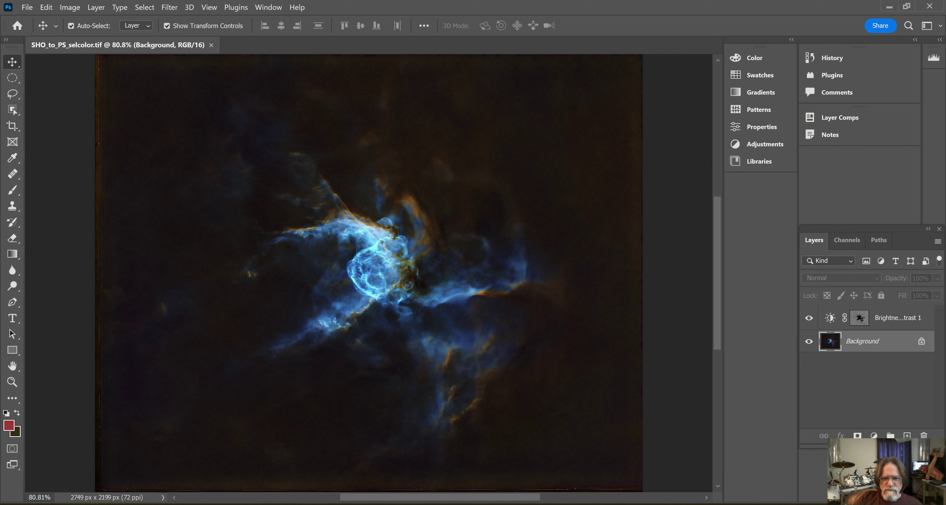
- Switch to PixInsight, open SHO_to_PS_selcolor.tif from the Thors folder, and place it beside SHO_to_PS.tif with the Process Console hidden
{"action": "key", "text": "alt+Tab"}
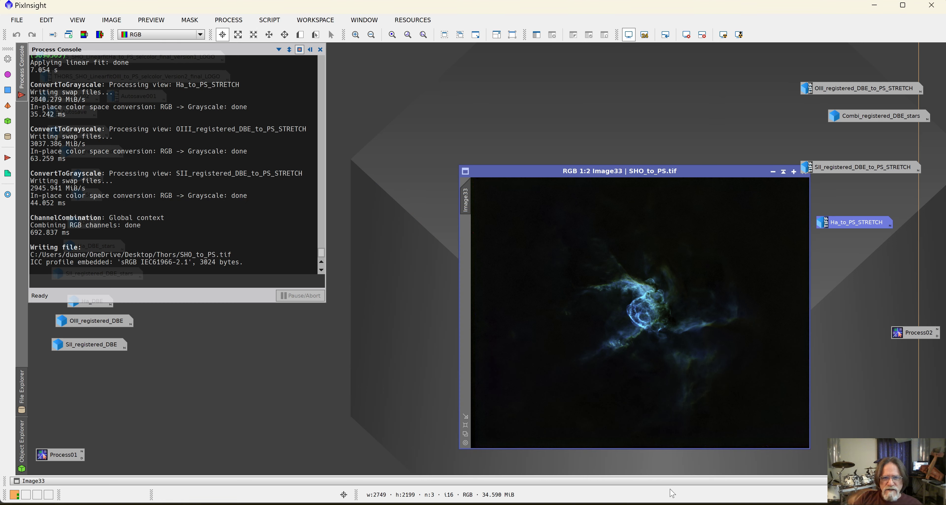
{"action": "left_click", "coordinate": [17, 20]}
{"action": "left_click", "coordinate": [35, 37]}
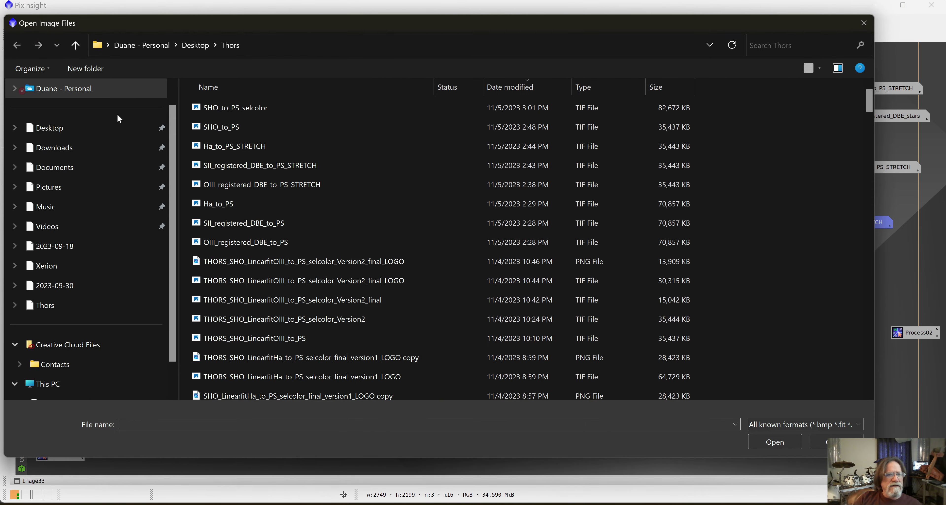
{"action": "left_click", "coordinate": [275, 108]}
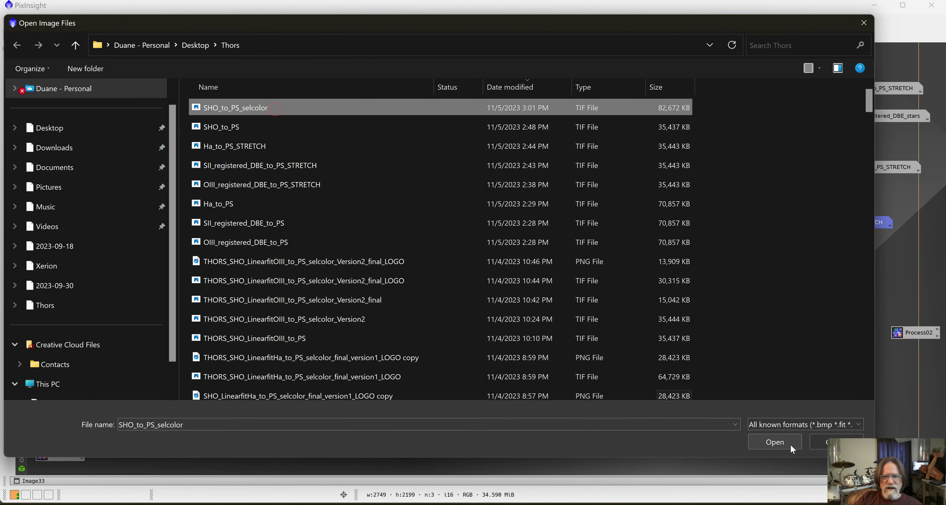
{"action": "left_click", "coordinate": [775, 442]}
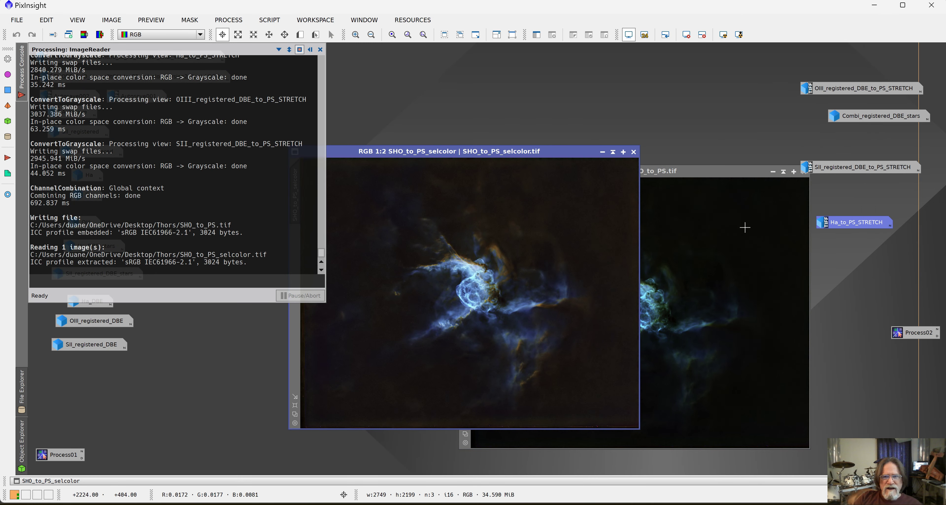
{"action": "left_click", "coordinate": [320, 50]}
{"action": "left_click_drag", "start_coordinate": [557, 155], "coordinate": [441, 175]}
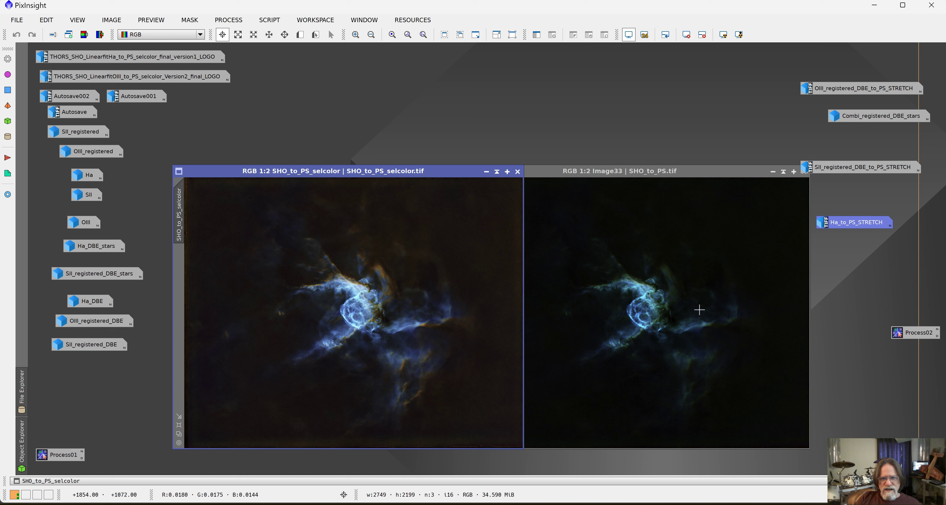
- Minimize the SHO_to_PS.tif image and park it below SII_registered_DBE, and move and enlarge the SHO_to_PS_selcolor window
{"action": "left_click", "coordinate": [773, 172]}
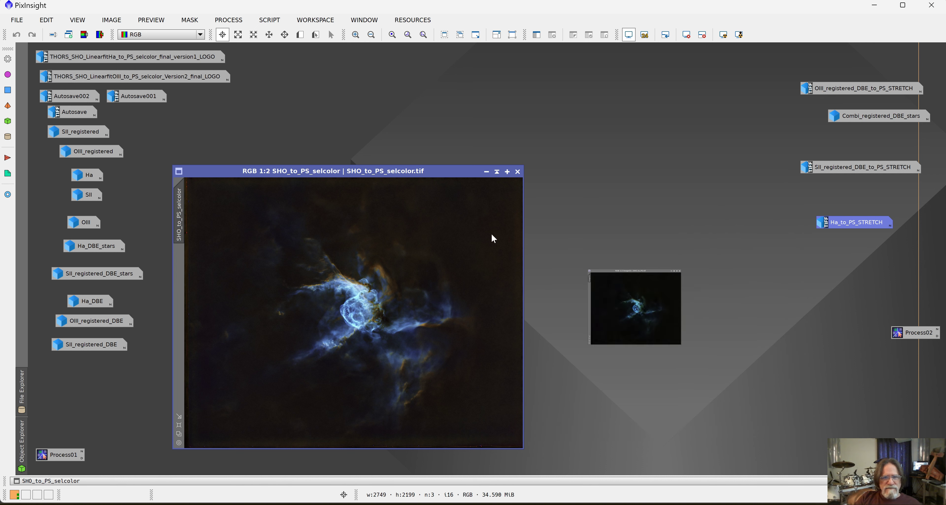
{"action": "left_click_drag", "start_coordinate": [670, 316], "coordinate": [100, 370]}
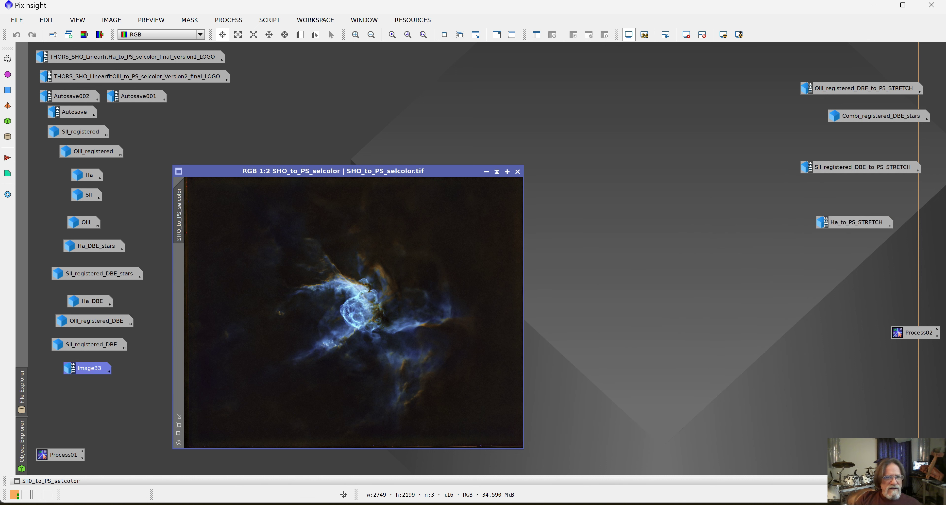
{"action": "left_click_drag", "start_coordinate": [439, 173], "coordinate": [648, 65]}
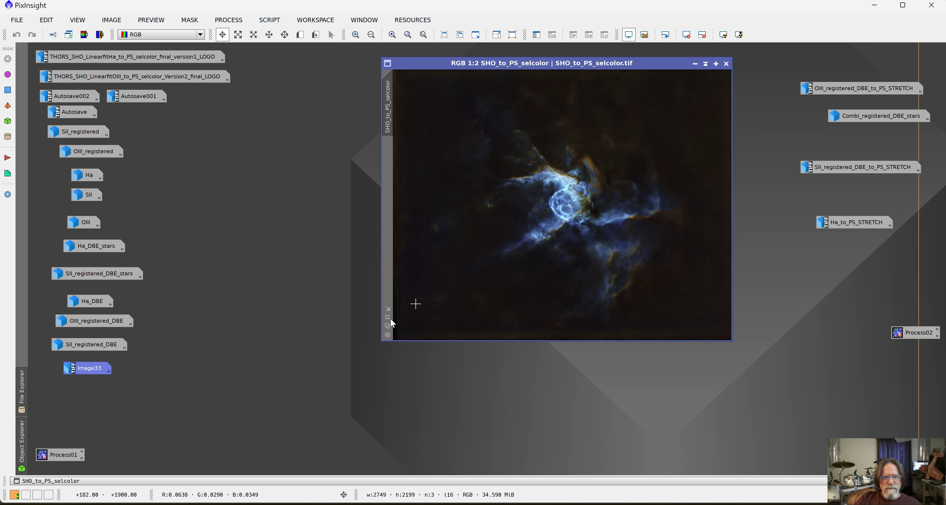
{"action": "left_click_drag", "start_coordinate": [381, 341], "coordinate": [205, 421]}
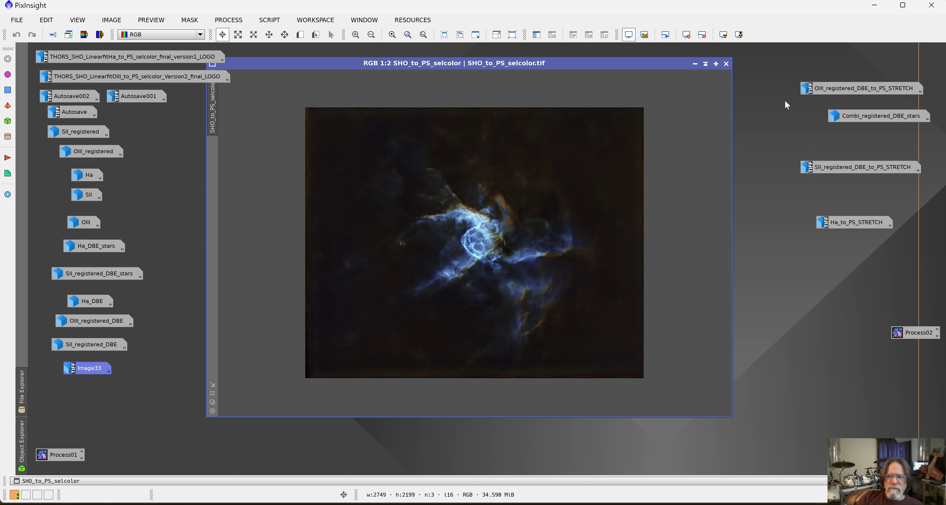
- Restore the minimized Combi_registered_DBE_stars image in the workspace
{"action": "mouse_move", "coordinate": [875, 90]}
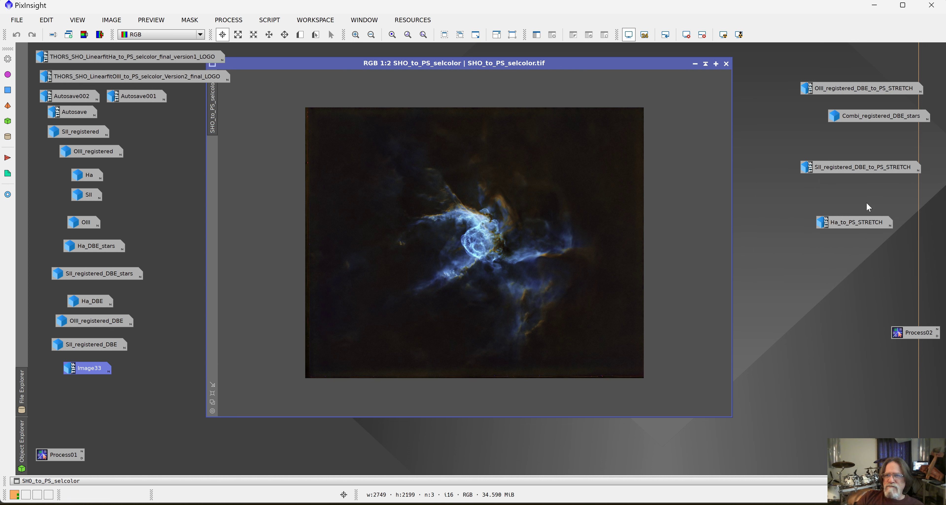
{"action": "double_click", "coordinate": [869, 116]}
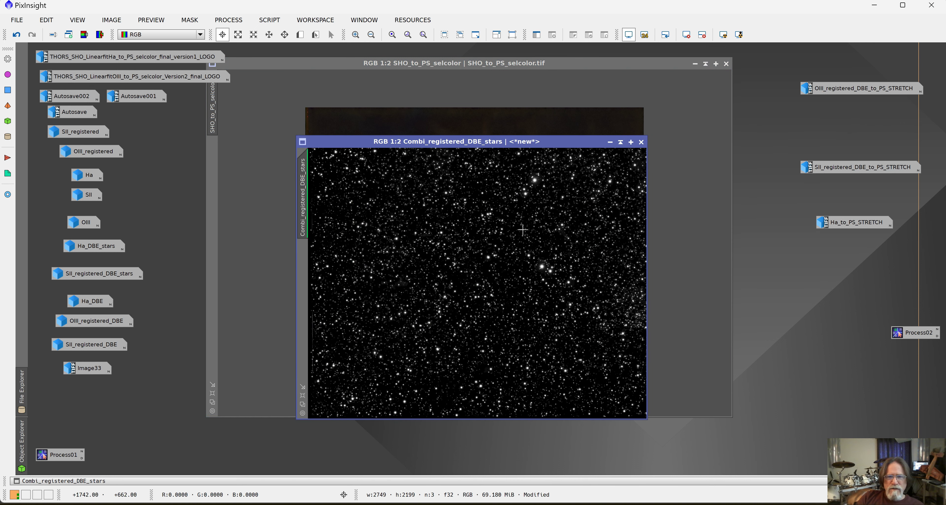
{"action": "left_click", "coordinate": [631, 35]}
{"action": "left_click", "coordinate": [630, 36]}
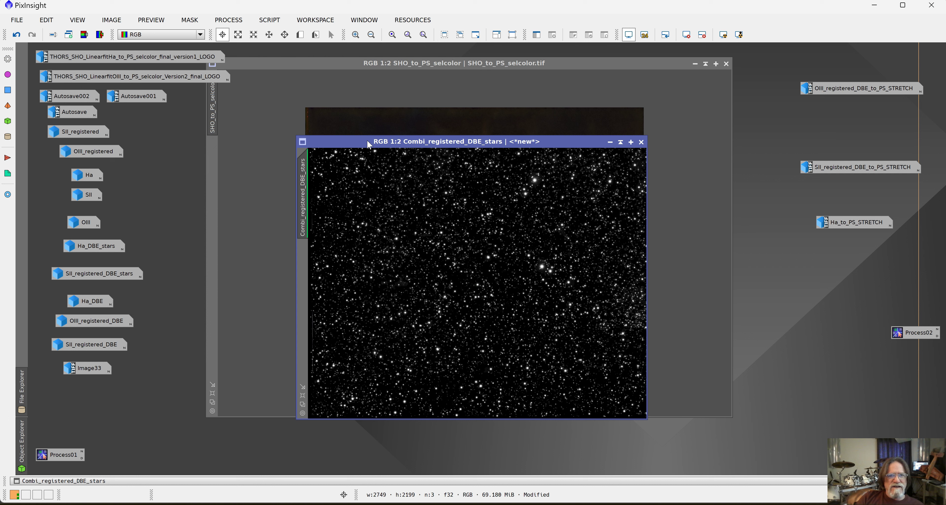
- Save the stars image as the TIFF file Combi_registered_DBE_stars_PS in the Thors folder, 32-bit floating point without compression, and hide the Process Console
{"action": "left_click", "coordinate": [16, 20]}
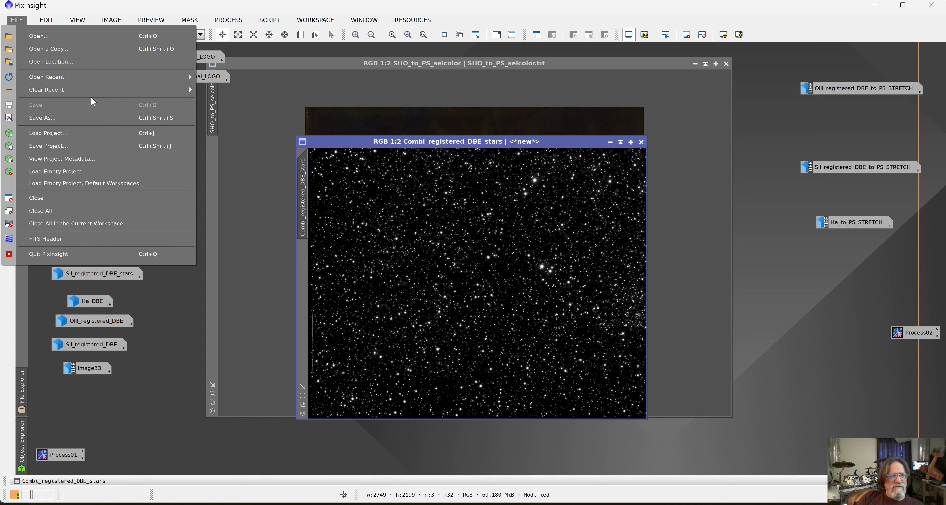
{"action": "left_click", "coordinate": [42, 118]}
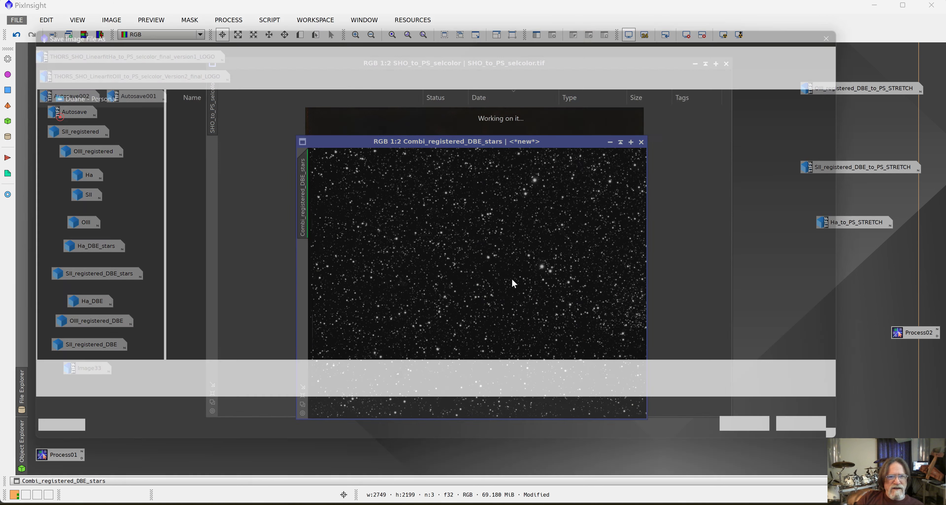
{"action": "key", "text": "End"}
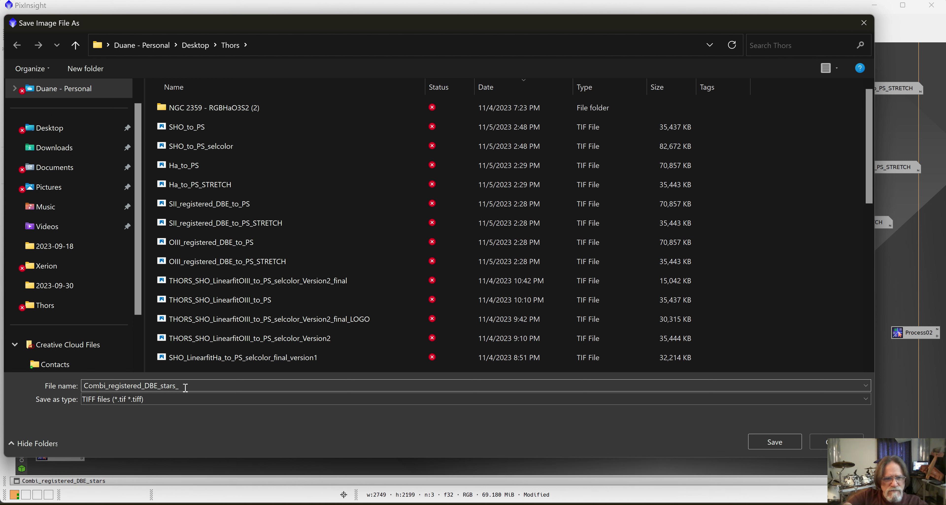
{"action": "type", "text": "_PS"}
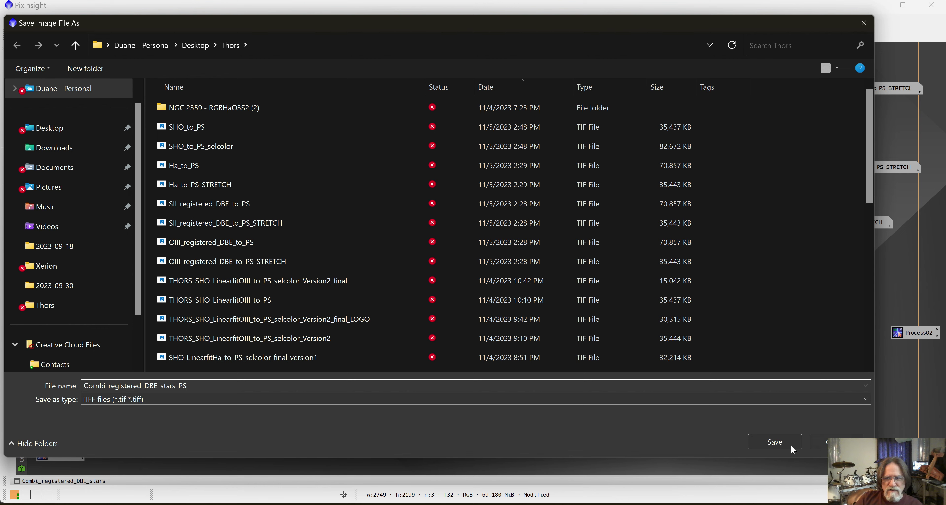
{"action": "left_click", "coordinate": [779, 442]}
{"action": "left_click", "coordinate": [537, 297]}
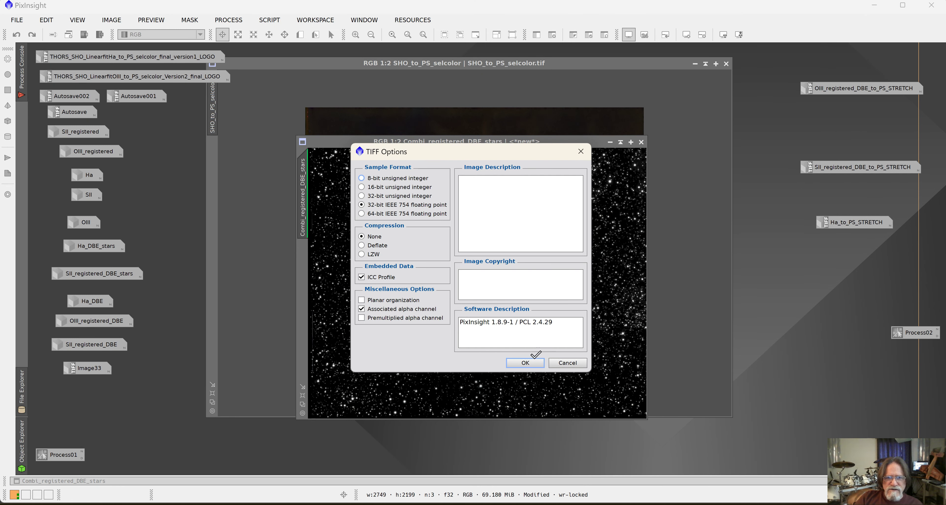
{"action": "left_click", "coordinate": [533, 361]}
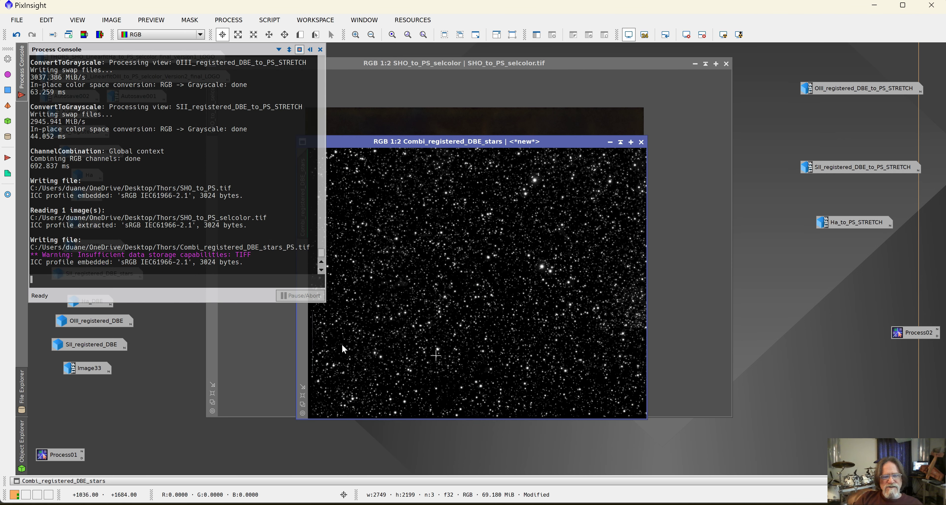
{"action": "left_click", "coordinate": [321, 50]}
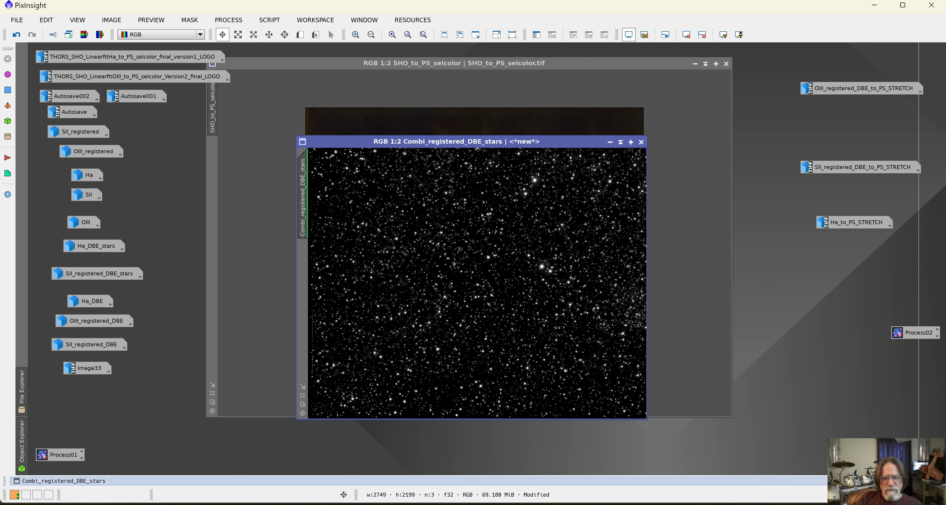
- Switch to Photoshop, close SHO_to_PS_selcolor.tif, and open Combi_registered_DBE_stars_PS from the Thors folder
{"action": "key", "text": "alt+Tab"}
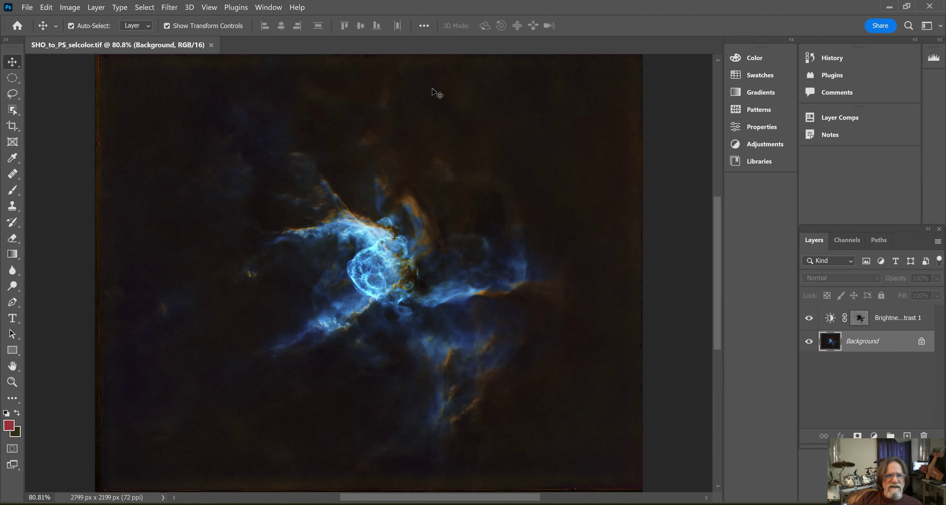
{"action": "left_click", "coordinate": [211, 45]}
{"action": "left_click", "coordinate": [26, 7]}
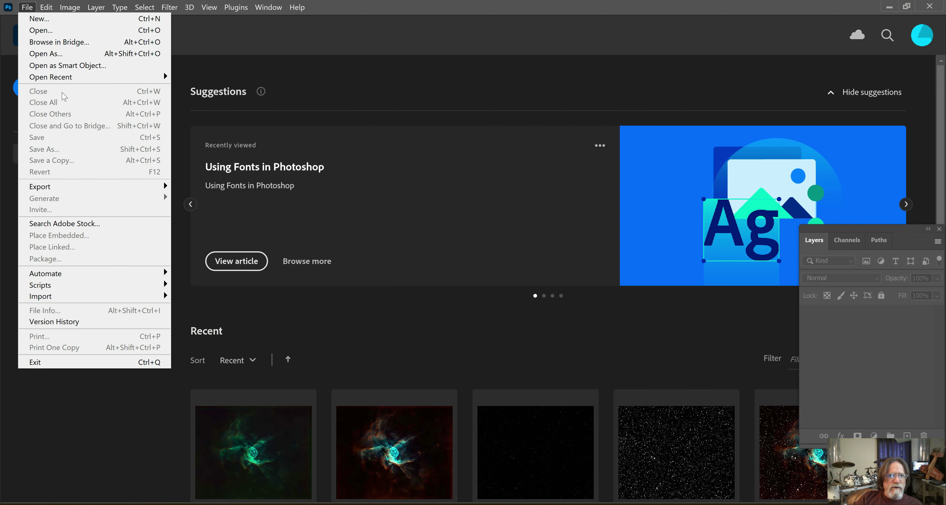
{"action": "left_click", "coordinate": [38, 31]}
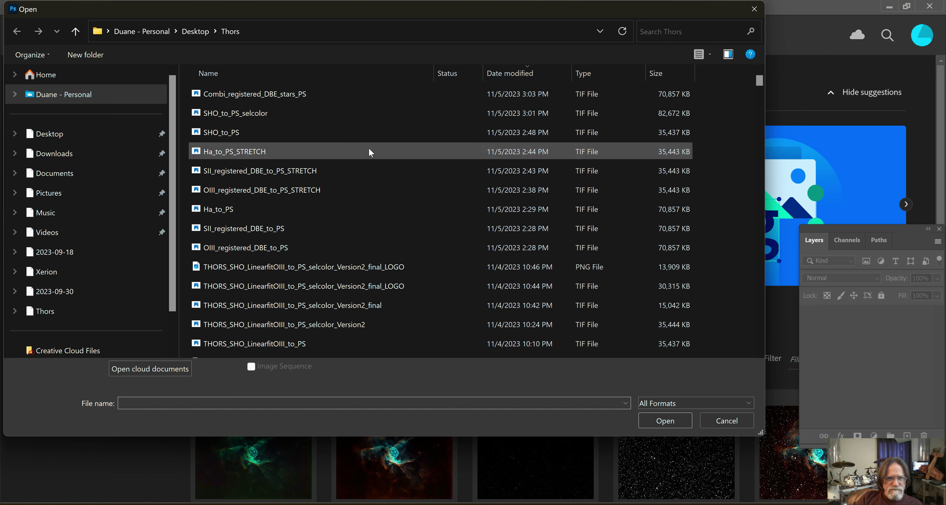
{"action": "left_click", "coordinate": [275, 100]}
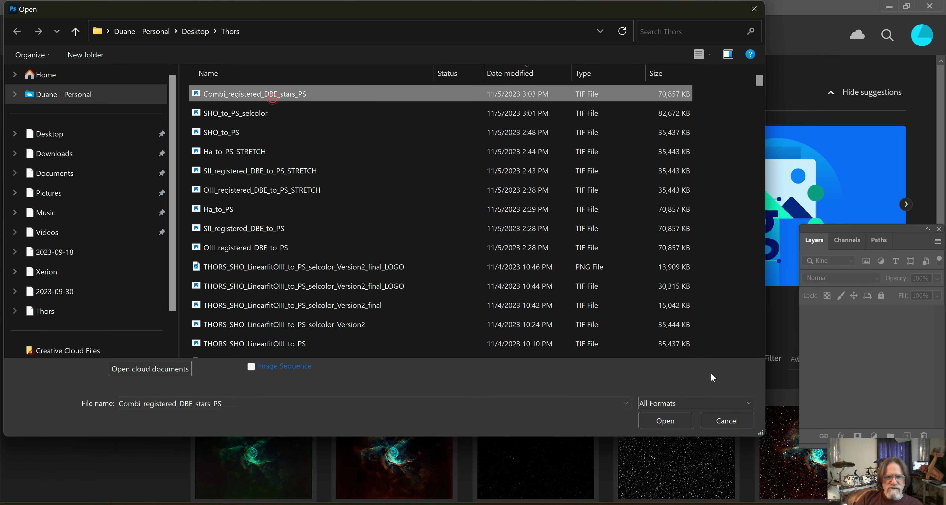
{"action": "left_click", "coordinate": [665, 421]}
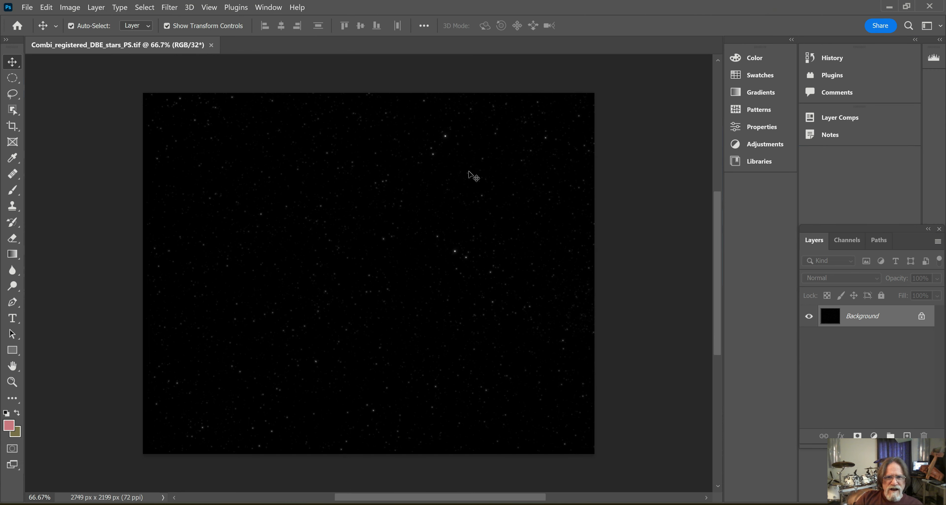
- Convert the stars image to 16 bits per channel using HDR Toning with the default Local Adaptation settings
{"action": "left_click", "coordinate": [70, 8]}
{"action": "mouse_move", "coordinate": [92, 37]}
{"action": "mouse_move", "coordinate": [93, 20]}
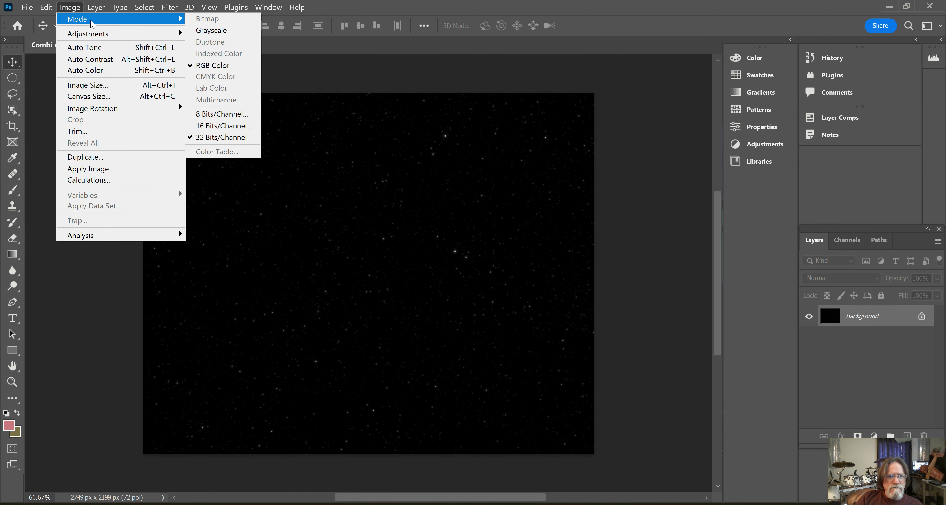
{"action": "left_click", "coordinate": [238, 125]}
{"action": "left_click_drag", "start_coordinate": [520, 15], "coordinate": [808, 25]}
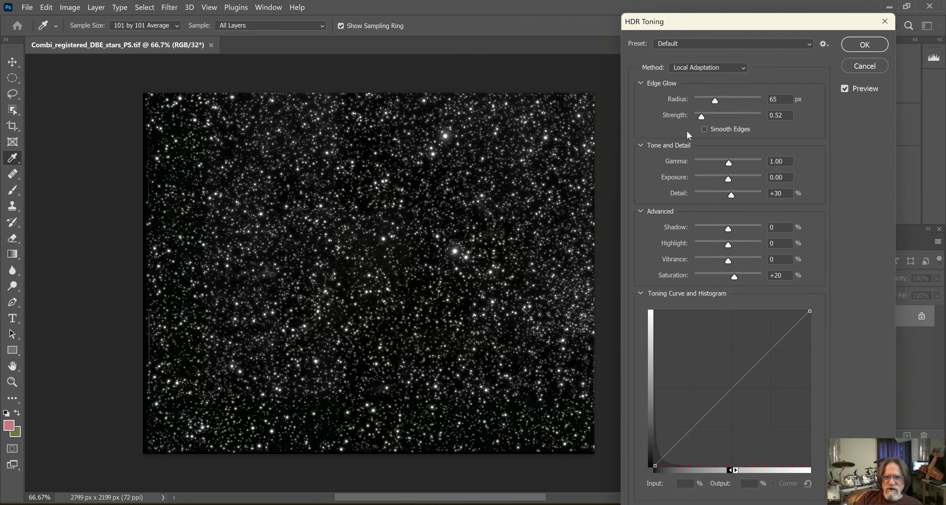
{"action": "left_click", "coordinate": [865, 44]}
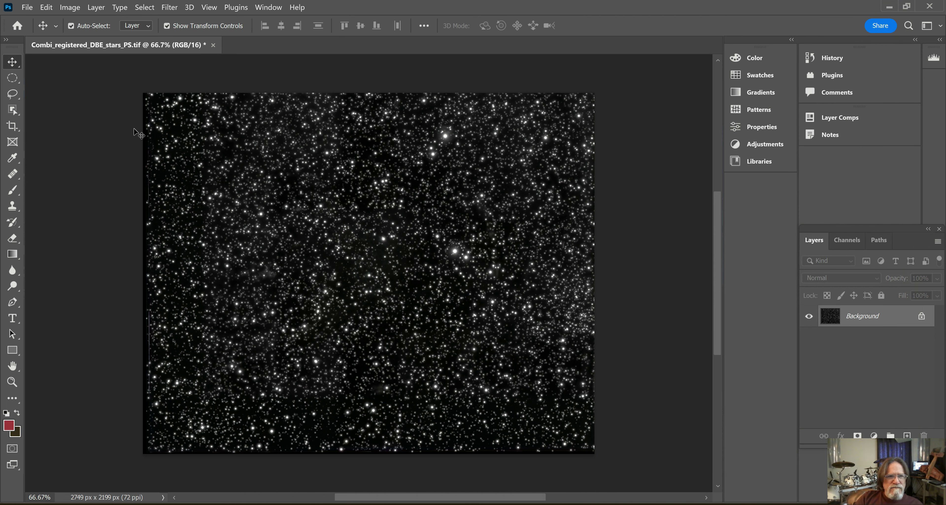
- Darken the background of the stars image with Levels, setting the black input level to 7
{"action": "left_click", "coordinate": [73, 7]}
{"action": "mouse_move", "coordinate": [97, 35]}
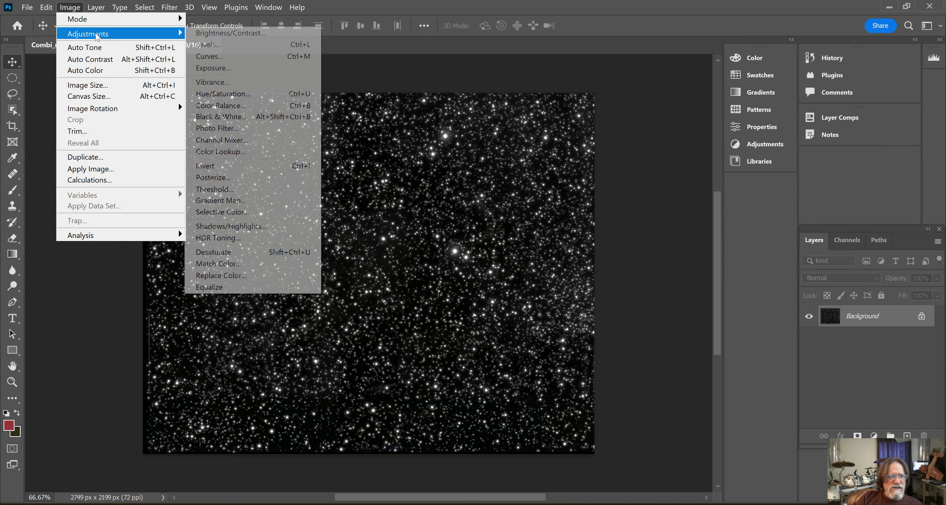
{"action": "left_click", "coordinate": [233, 46]}
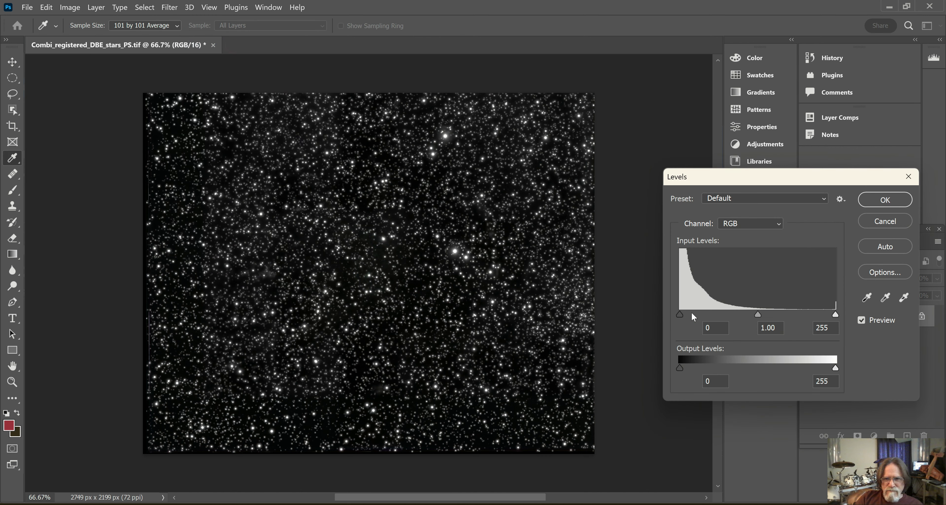
{"action": "left_click_drag", "start_coordinate": [680, 315], "coordinate": [661, 319]}
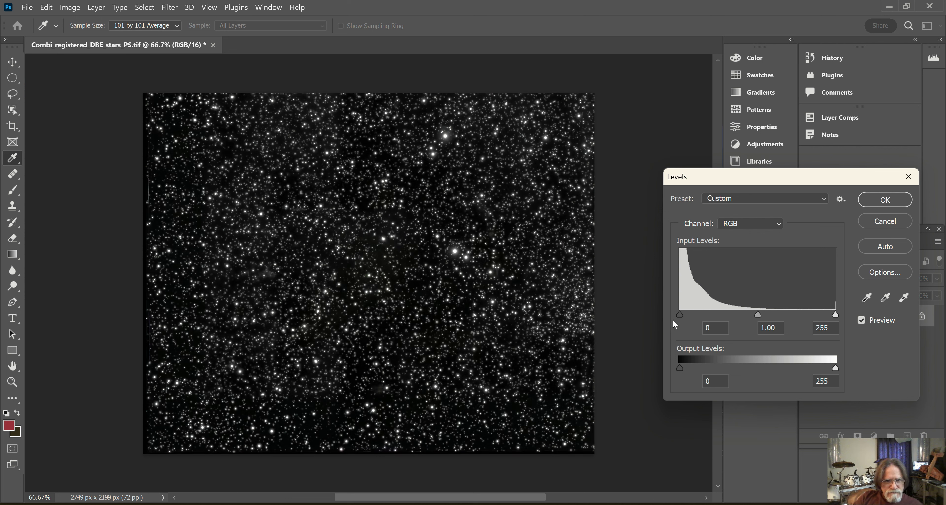
{"action": "mouse_move", "coordinate": [680, 323]}
{"action": "left_mouse_down"}
{"action": "mouse_move", "coordinate": [698, 322]}
{"action": "mouse_move", "coordinate": [685, 320]}
{"action": "left_mouse_up"}
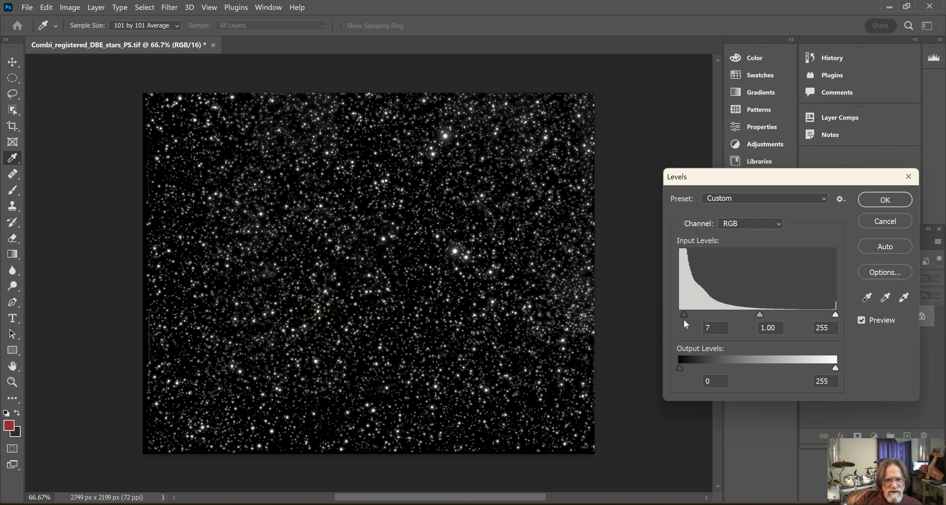
{"action": "left_click", "coordinate": [886, 200]}
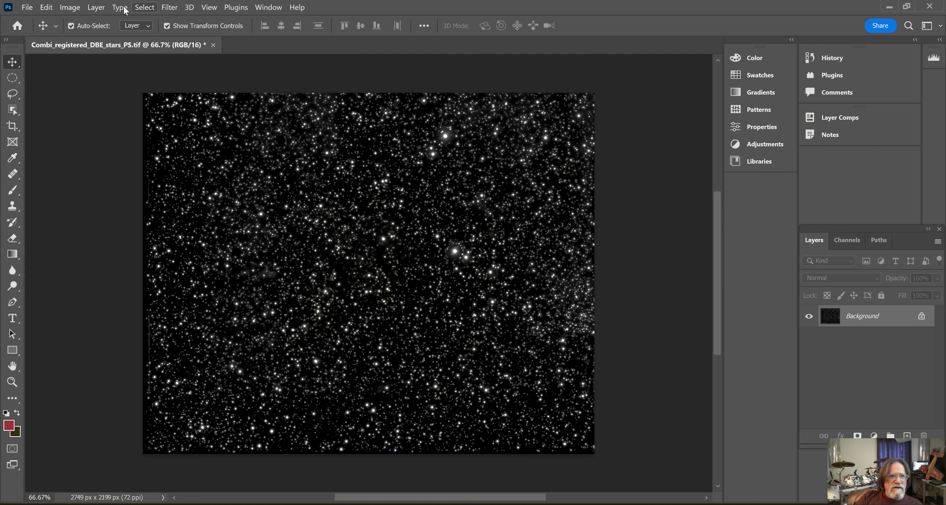
- Try darkening the stars image with a Curves adjustment, using points at input 237, output 218 and input 176, output 123
{"action": "left_click", "coordinate": [70, 8]}
{"action": "mouse_move", "coordinate": [111, 33]}
{"action": "left_click", "coordinate": [242, 57]}
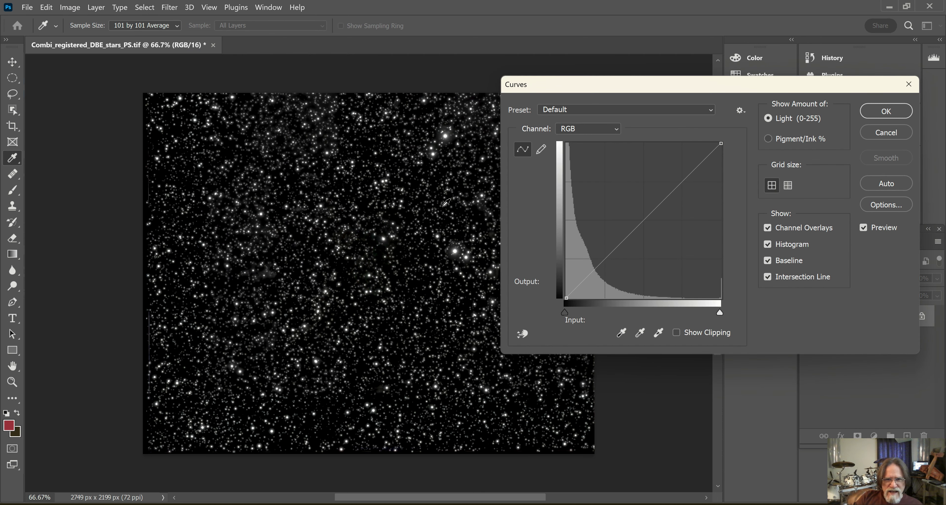
{"action": "left_click_drag", "start_coordinate": [676, 190], "coordinate": [711, 166]}
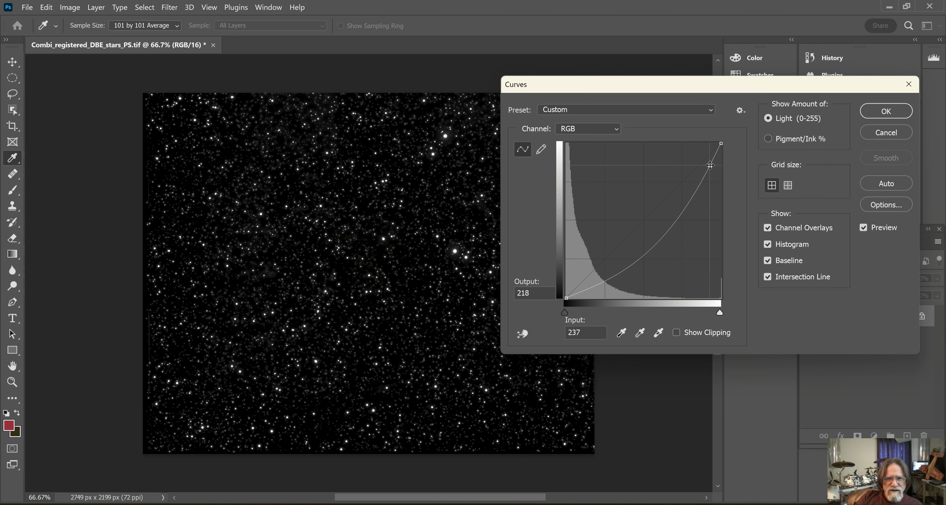
{"action": "mouse_move", "coordinate": [679, 216]}
{"action": "left_mouse_down"}
{"action": "mouse_move", "coordinate": [661, 207]}
{"action": "mouse_move", "coordinate": [673, 223]}
{"action": "left_mouse_up"}
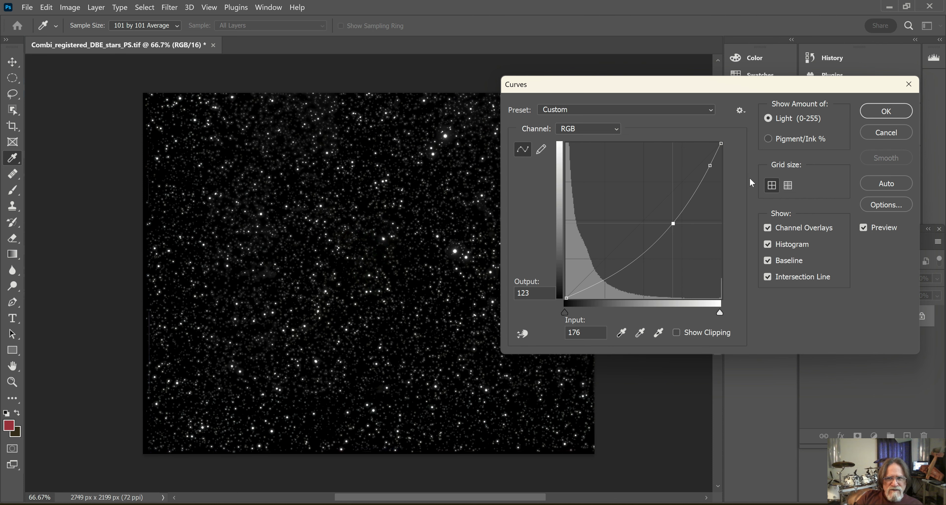
{"action": "key", "text": "Return"}
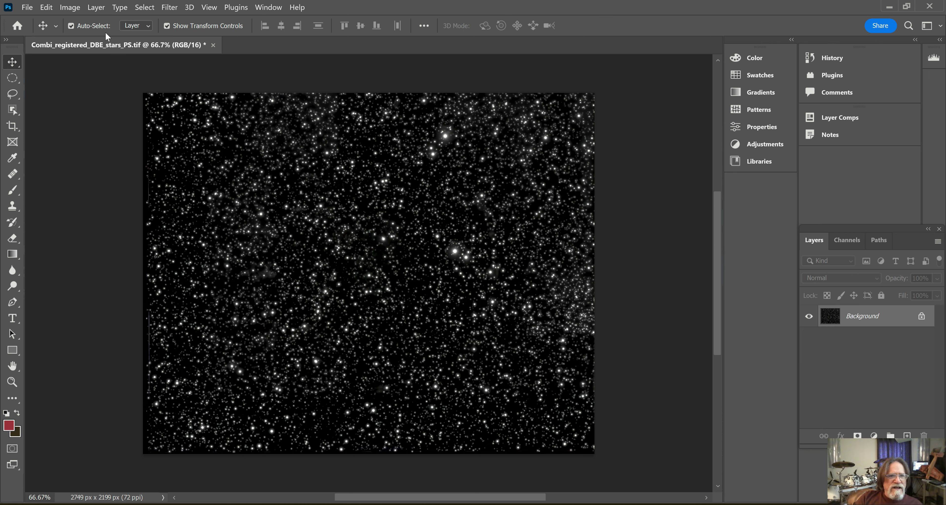
- Try a Brightness/Contrast adjustment on the stars image with the brightness at 32
{"action": "left_click", "coordinate": [74, 8]}
{"action": "mouse_move", "coordinate": [86, 33]}
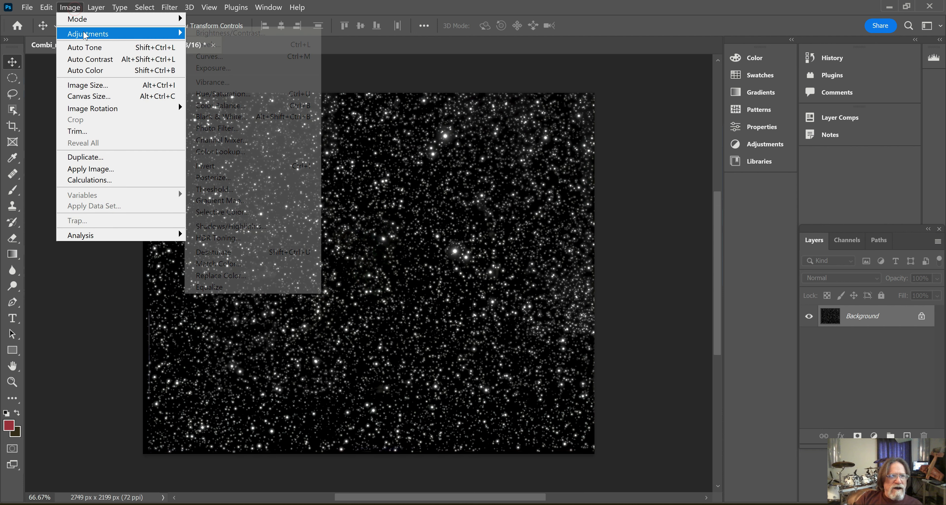
{"action": "left_click", "coordinate": [231, 33]}
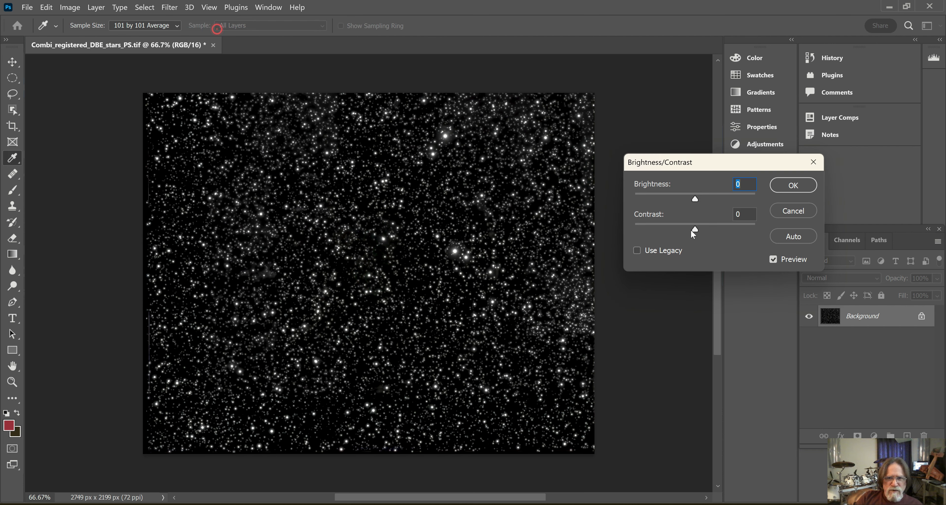
{"action": "left_click_drag", "start_coordinate": [694, 199], "coordinate": [708, 225]}
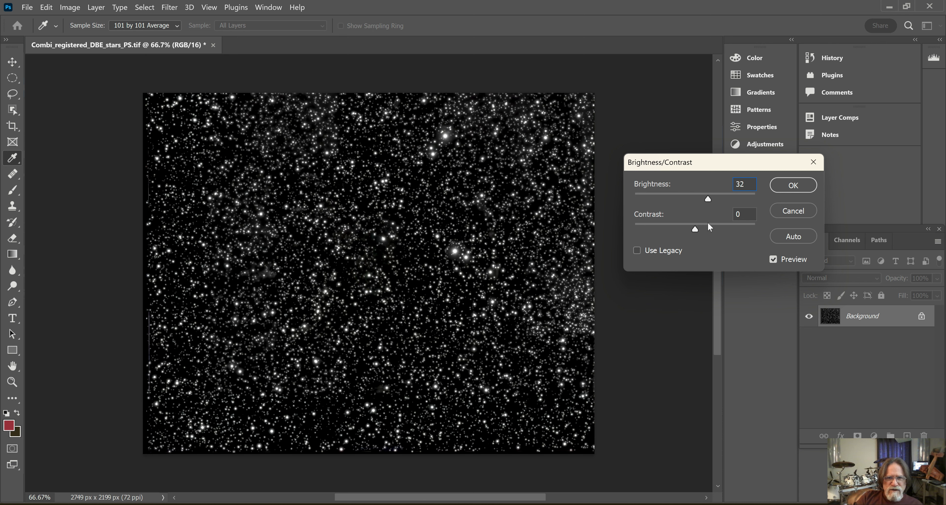
{"action": "left_click", "coordinate": [794, 210]}
{"action": "key", "text": "v"}
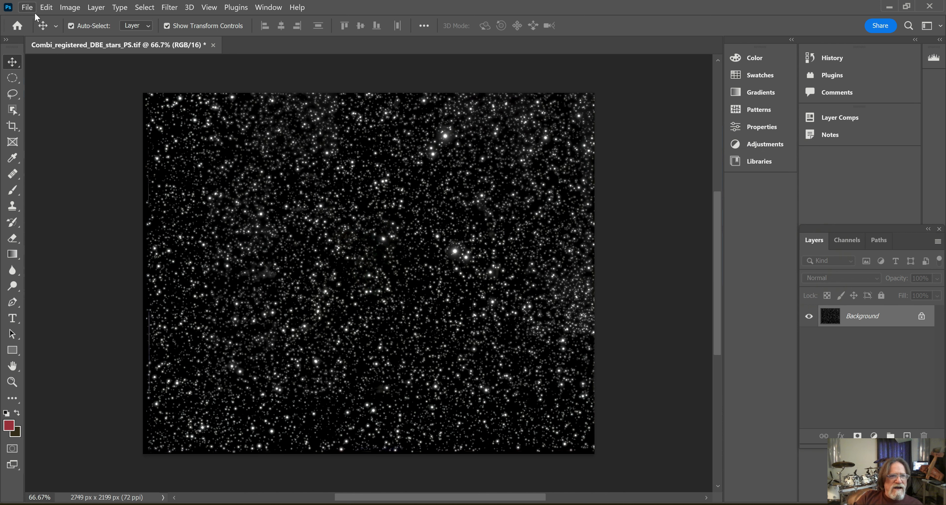
- Undo the Levels adjustment and the HDR Toning conversion of the stars image
{"action": "left_click", "coordinate": [45, 7]}
{"action": "left_click", "coordinate": [59, 15]}
{"action": "left_click", "coordinate": [46, 7]}
{"action": "left_click", "coordinate": [61, 18]}
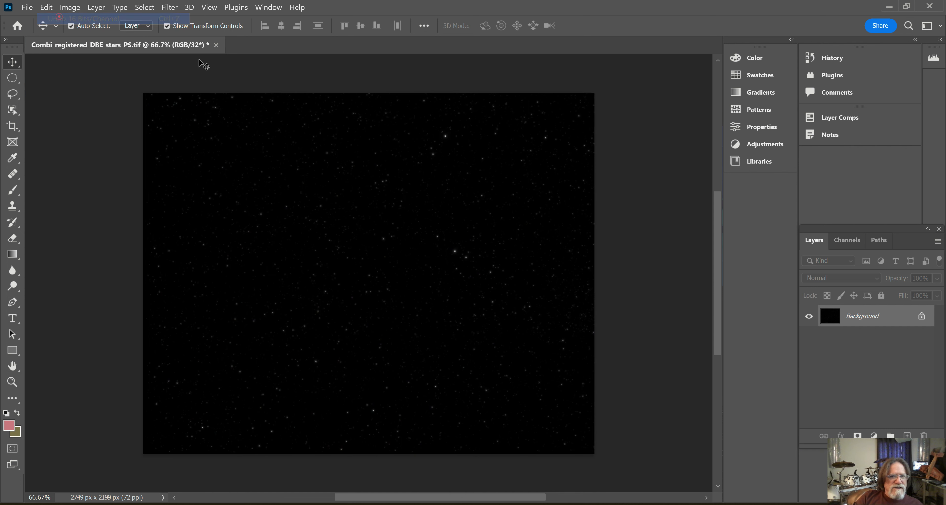
- Convert the stars image to 16 bits per channel using HDR Toning's Exposure and Gamma method, with exposure 0.00 and gamma 1.00
{"action": "left_click", "coordinate": [69, 7]}
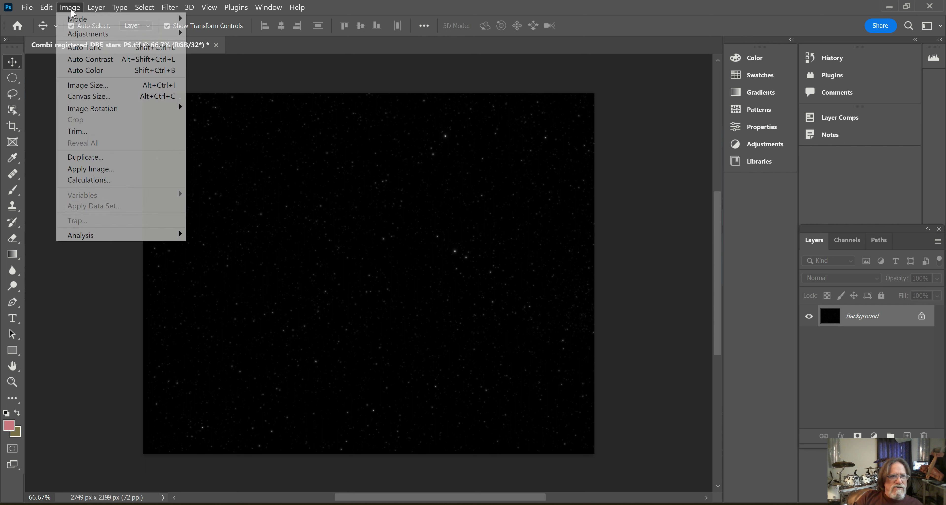
{"action": "mouse_move", "coordinate": [151, 21]}
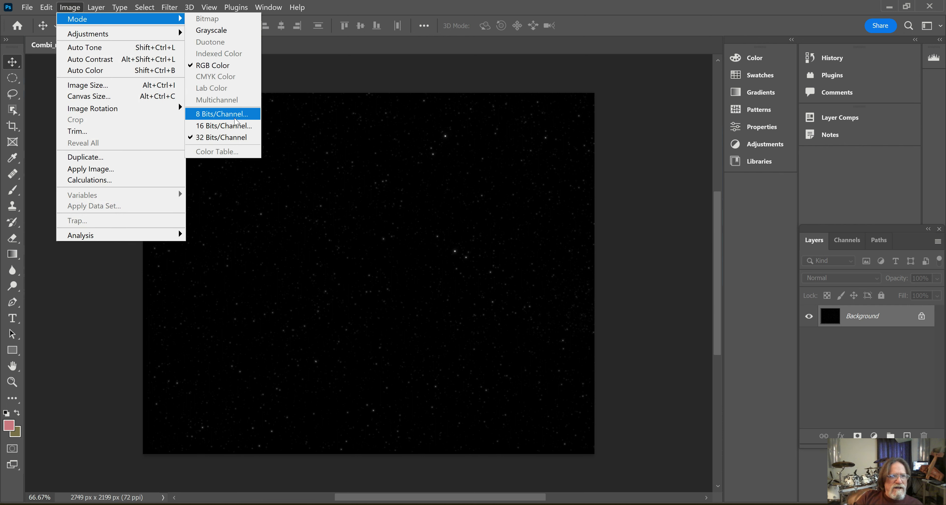
{"action": "left_click", "coordinate": [224, 126]}
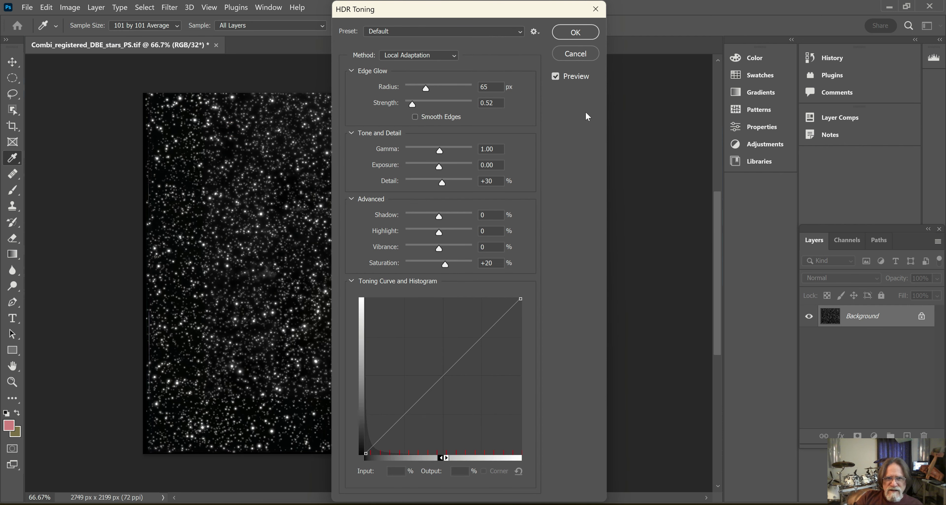
{"action": "left_click_drag", "start_coordinate": [512, 13], "coordinate": [720, 23]}
{"action": "left_click", "coordinate": [664, 67]}
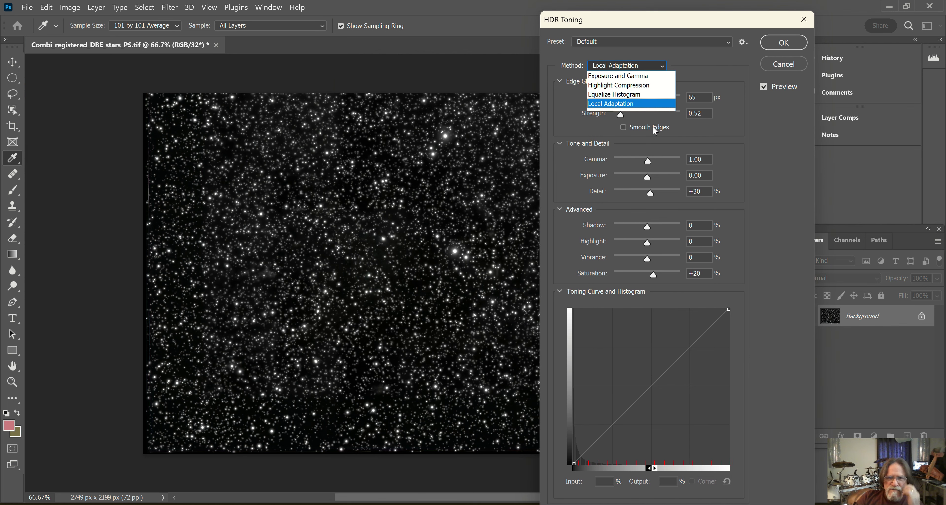
{"action": "left_click", "coordinate": [627, 76]}
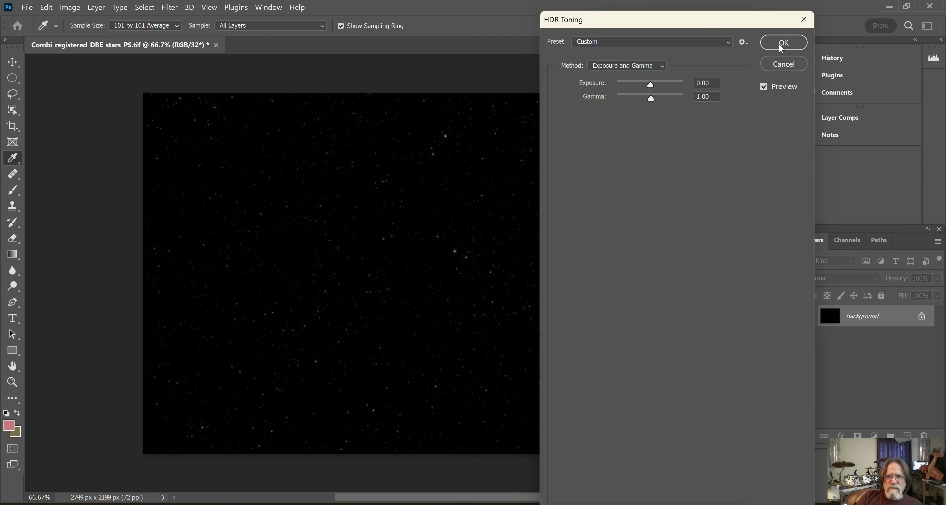
{"action": "left_click", "coordinate": [782, 47]}
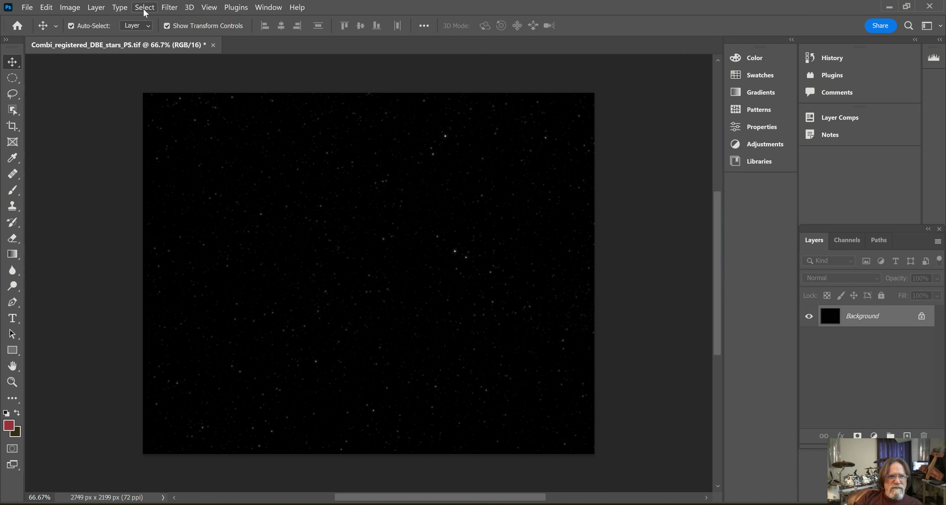
- Brighten the stars image with a Levels adjustment, setting the RGB midtone input to 2.65
{"action": "left_click", "coordinate": [69, 8]}
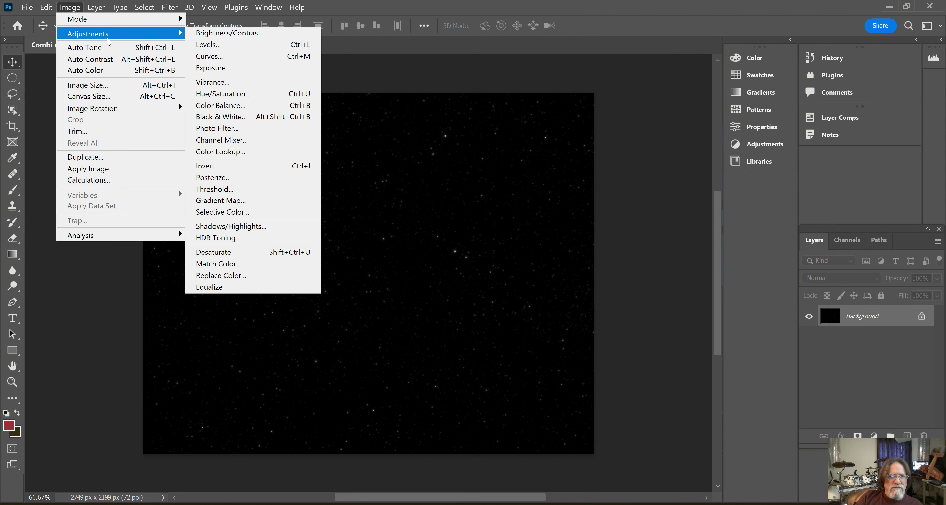
{"action": "left_click", "coordinate": [244, 45]}
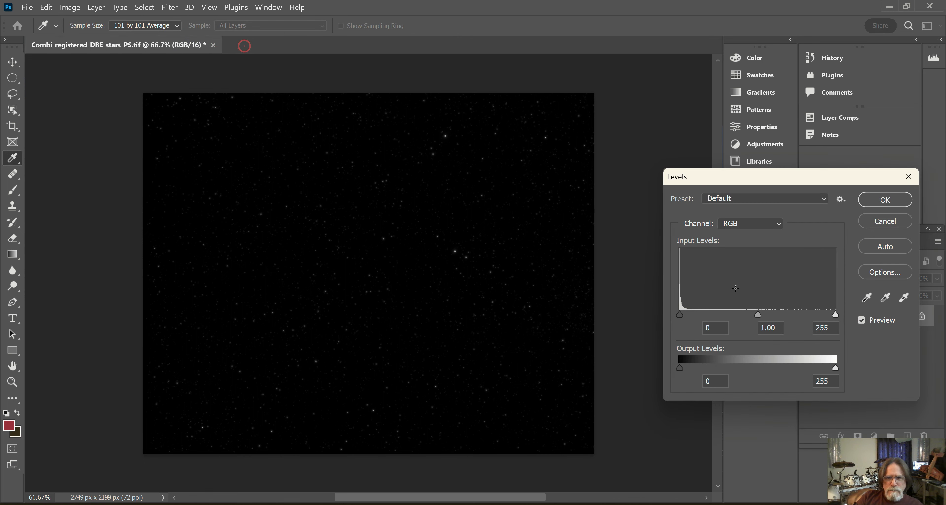
{"action": "left_click_drag", "start_coordinate": [757, 314], "coordinate": [705, 315]}
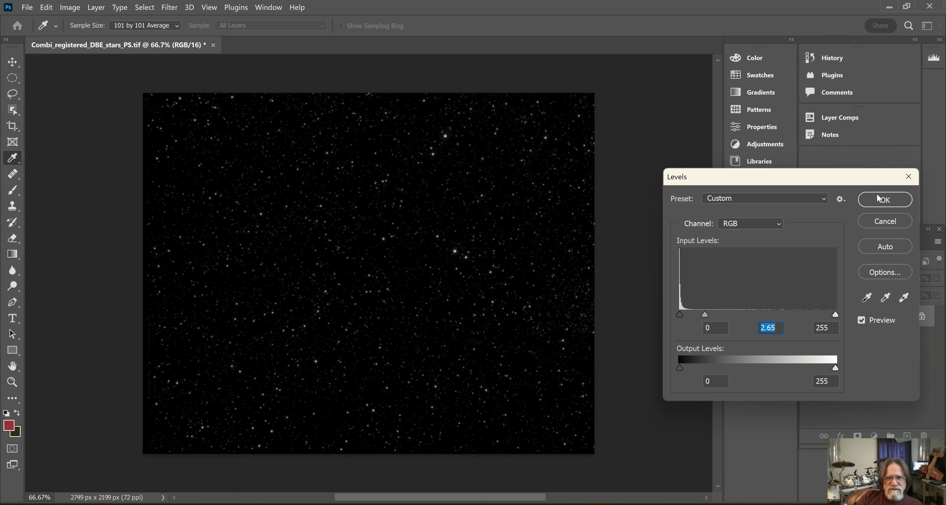
{"action": "left_click", "coordinate": [886, 199]}
- Apply an RGB Curves adjustment to the stars image, raising one point in the highlights and one in the lower midtones
{"action": "left_click", "coordinate": [70, 7]}
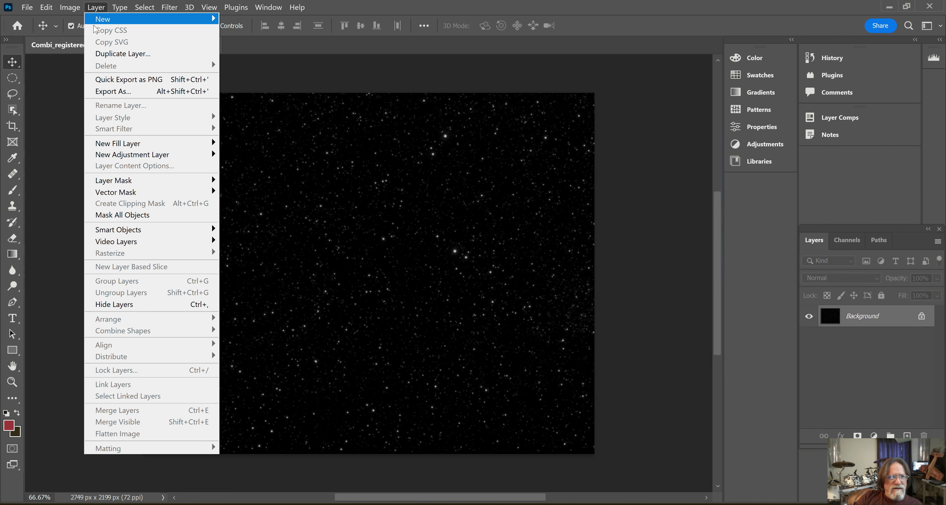
{"action": "mouse_move", "coordinate": [88, 34]}
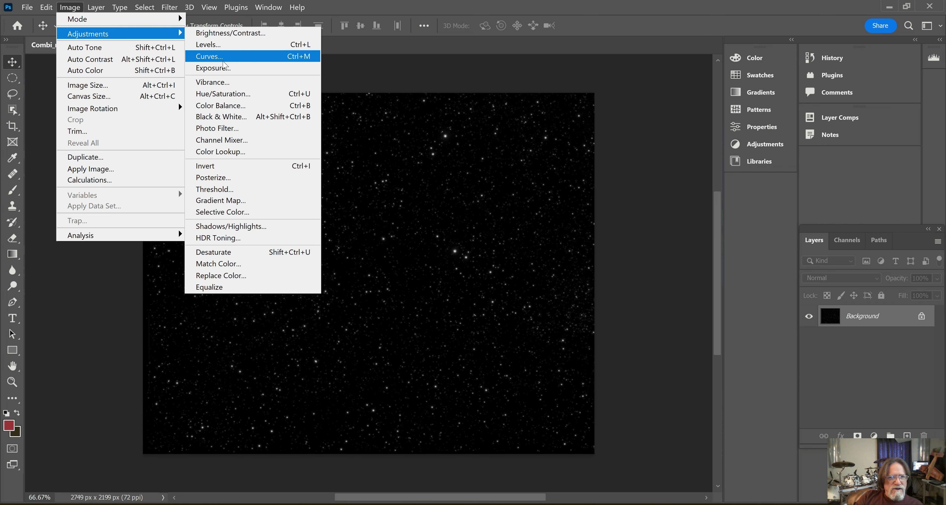
{"action": "left_click", "coordinate": [221, 58]}
{"action": "left_click_drag", "start_coordinate": [691, 175], "coordinate": [686, 156]}
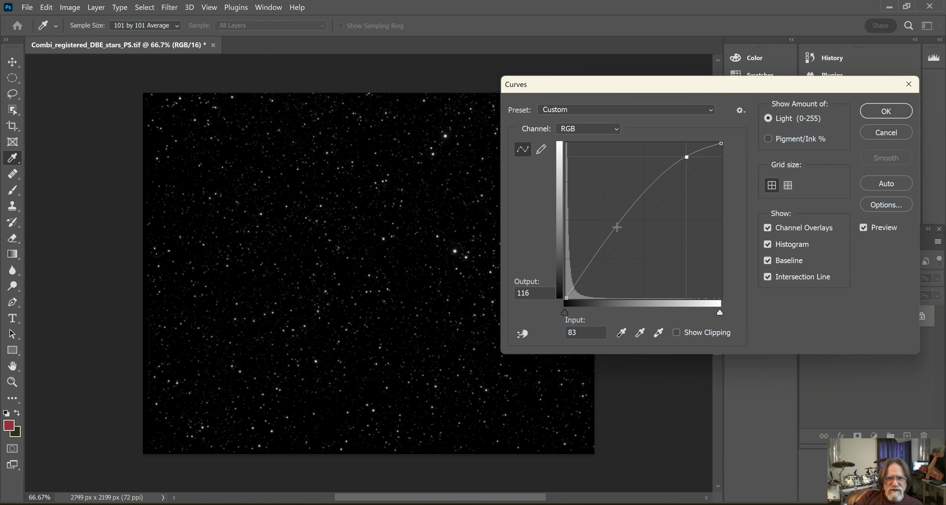
{"action": "left_click_drag", "start_coordinate": [612, 225], "coordinate": [612, 221]}
{"action": "left_click", "coordinate": [886, 111]}
{"action": "key", "text": "v"}
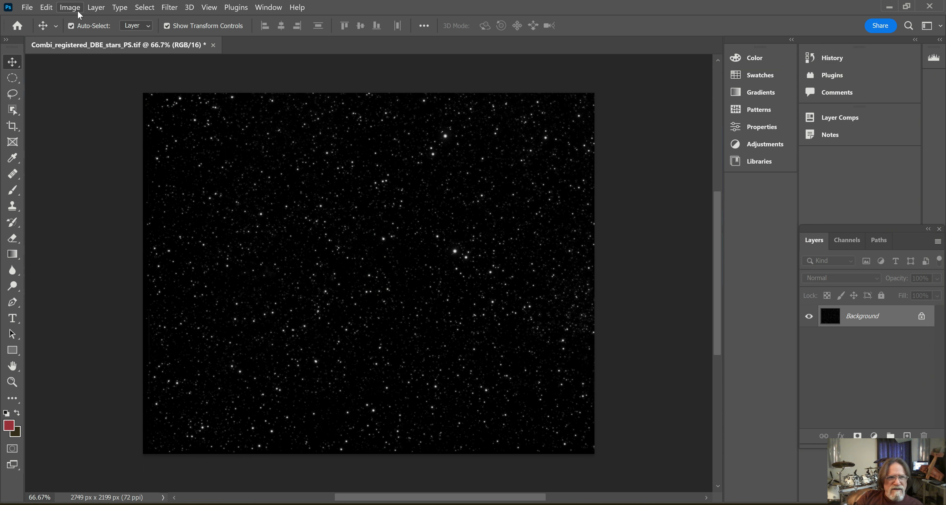
- Brighten the stars further with a second RGB Curves adjustment, using a point at input 134, output 185
{"action": "left_click", "coordinate": [69, 8]}
{"action": "mouse_move", "coordinate": [96, 34]}
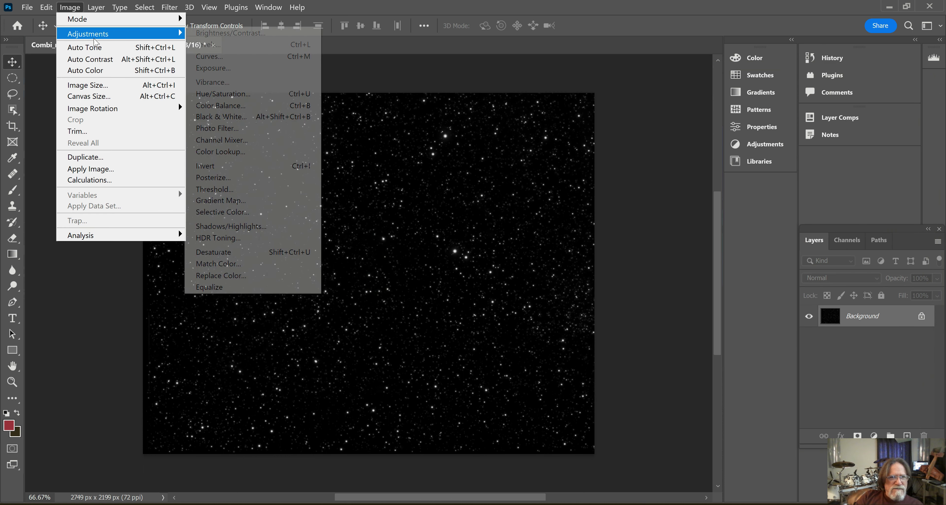
{"action": "left_click", "coordinate": [234, 56]}
{"action": "left_click_drag", "start_coordinate": [651, 214], "coordinate": [648, 186]}
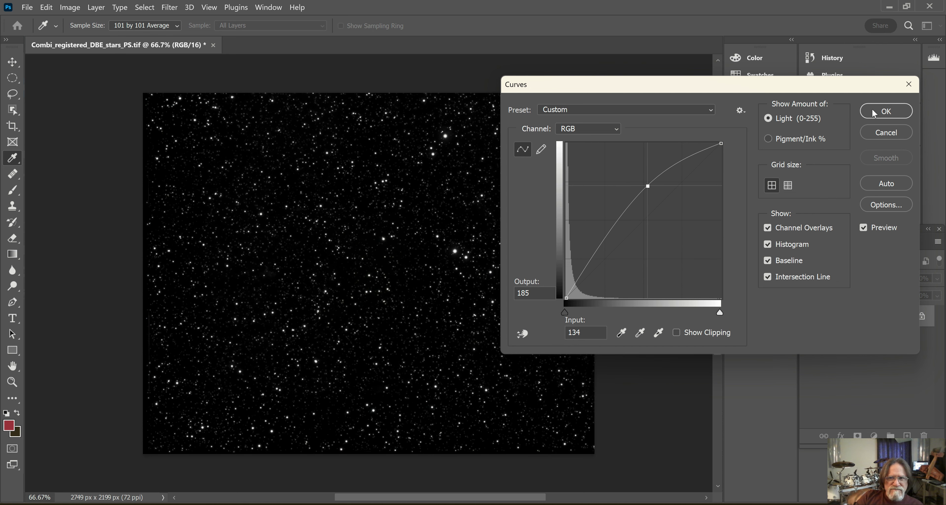
{"action": "left_click", "coordinate": [885, 111]}
- Check the RGB histogram of the stars image in Levels, keeping the default settings
{"action": "left_click", "coordinate": [69, 8]}
{"action": "mouse_move", "coordinate": [88, 37]}
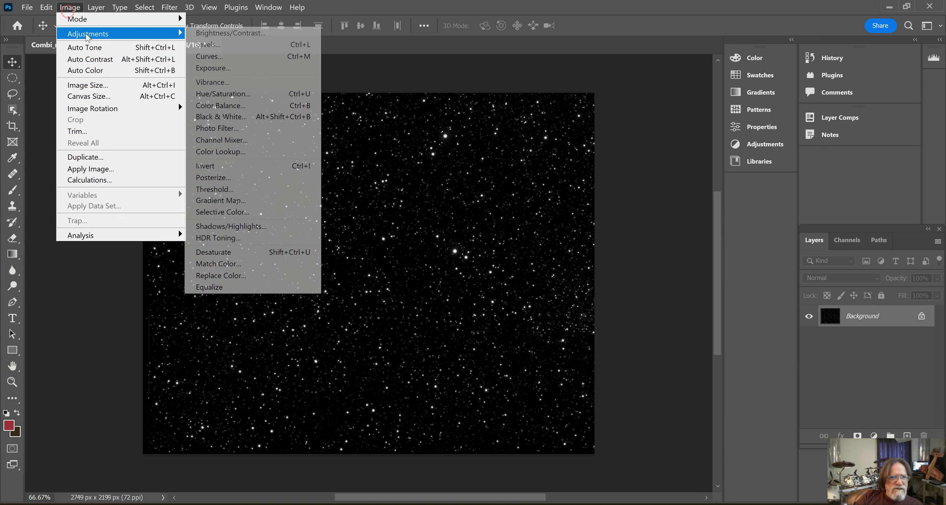
{"action": "left_click", "coordinate": [240, 46]}
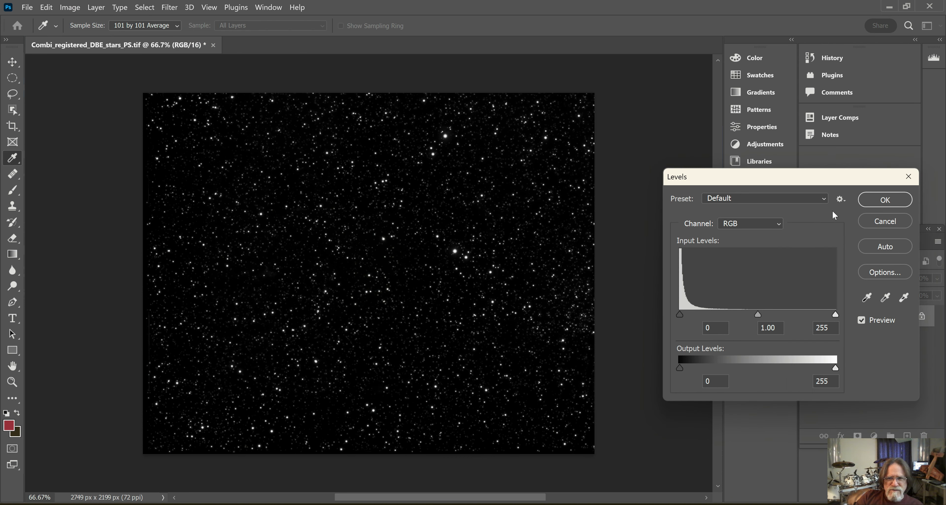
{"action": "left_click", "coordinate": [885, 200]}
{"action": "key", "text": "v"}
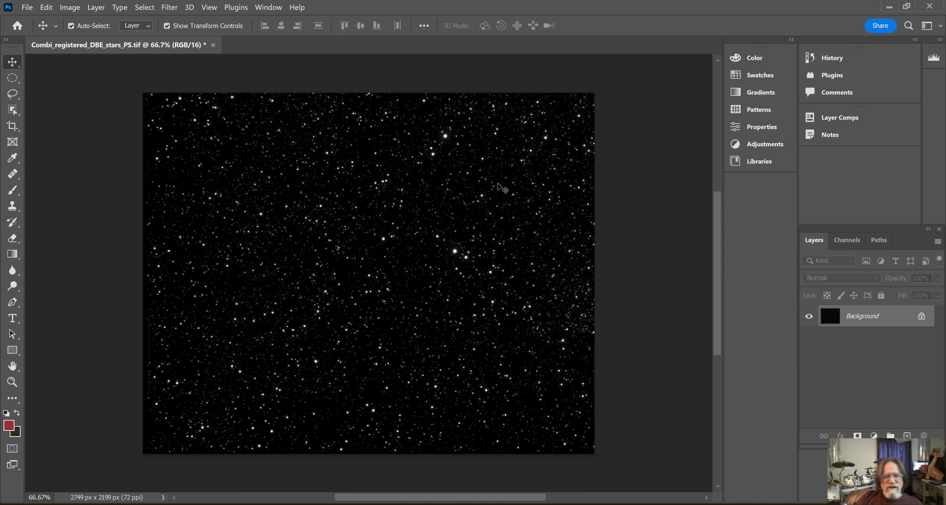
- Reduce red in the stars image with a Red-channel Curves adjustment, moving the black point to input 3, output 0
{"action": "left_click", "coordinate": [70, 8]}
{"action": "mouse_move", "coordinate": [88, 34]}
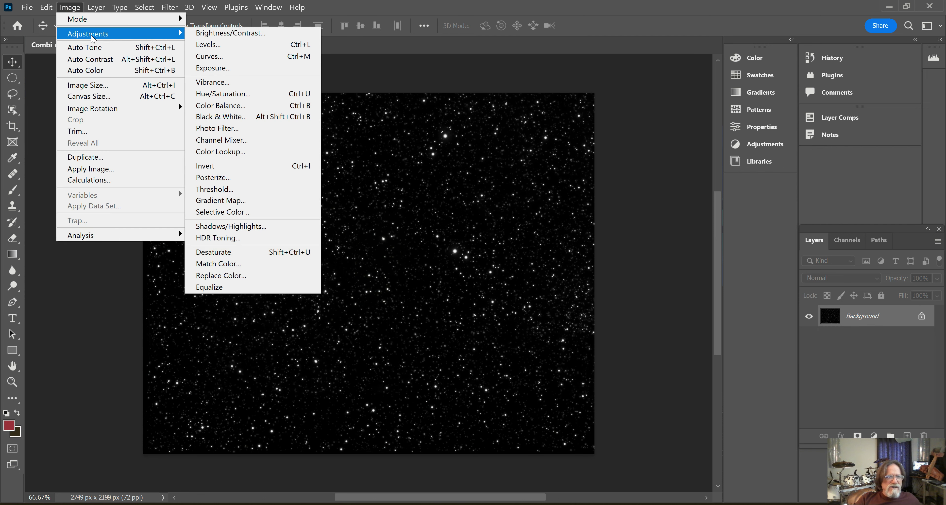
{"action": "left_click", "coordinate": [232, 57]}
{"action": "left_click", "coordinate": [618, 130]}
{"action": "left_click", "coordinate": [607, 151]}
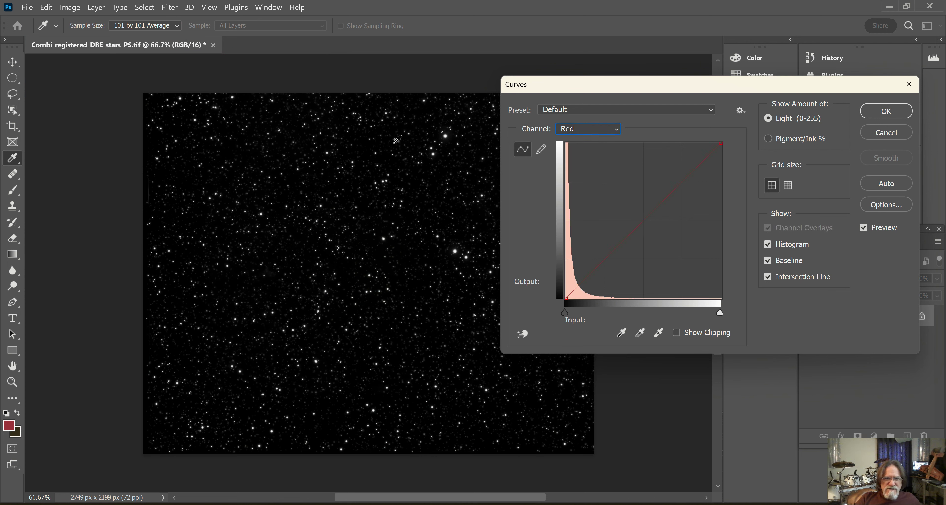
{"action": "left_click", "coordinate": [343, 116], "text": "alt"}
{"action": "left_click_drag", "start_coordinate": [566, 300], "coordinate": [569, 302]}
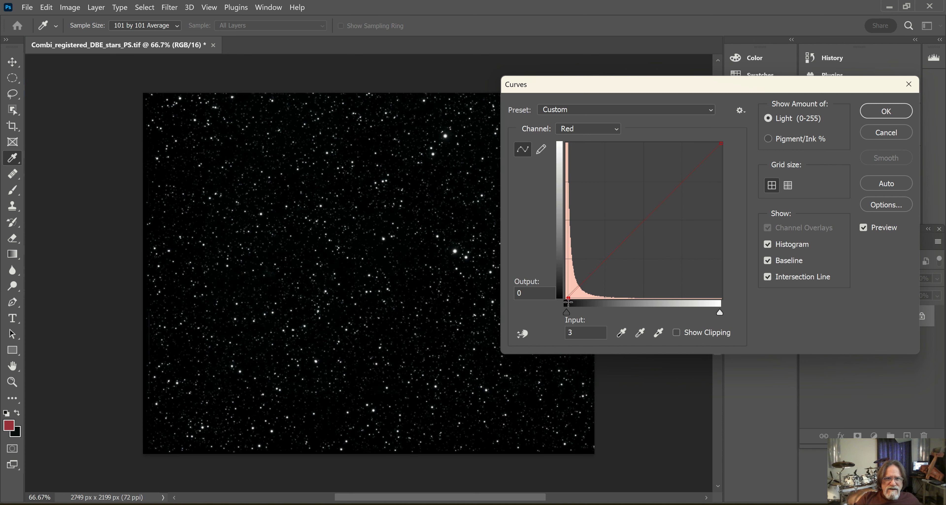
{"action": "left_click_drag", "start_coordinate": [568, 301], "coordinate": [569, 306]}
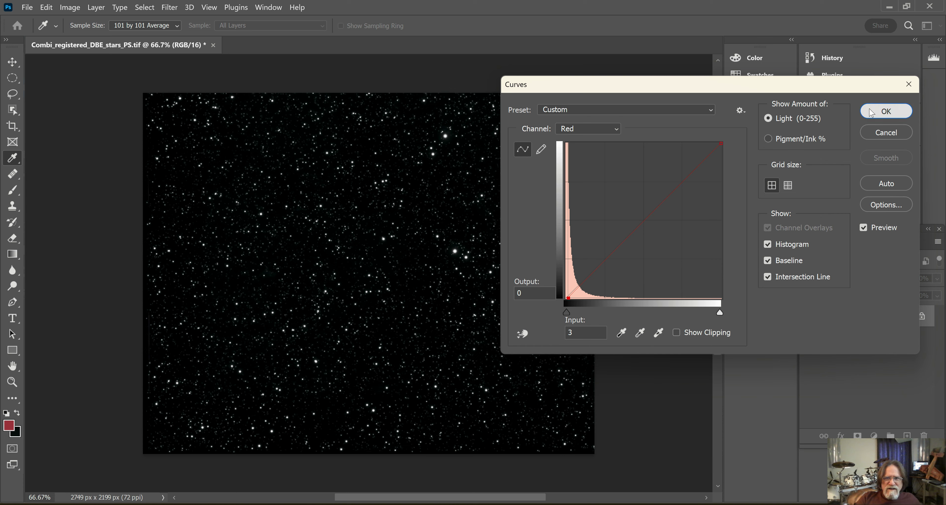
{"action": "left_click", "coordinate": [886, 111]}
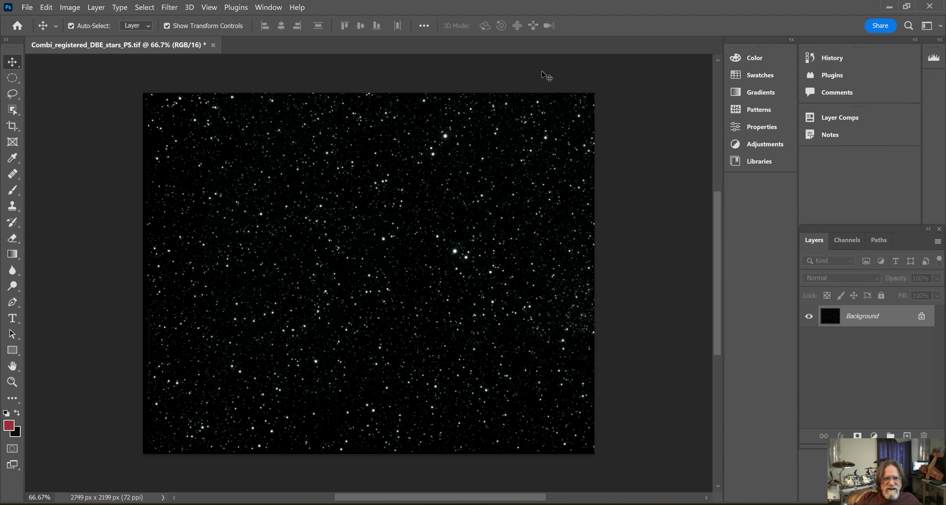
- Save the stars image on the computer as Combi_registered_DBE_stars_PS_STRETCH in TIFF format, with no compression and IBM PC byte order
{"action": "left_click", "coordinate": [27, 8]}
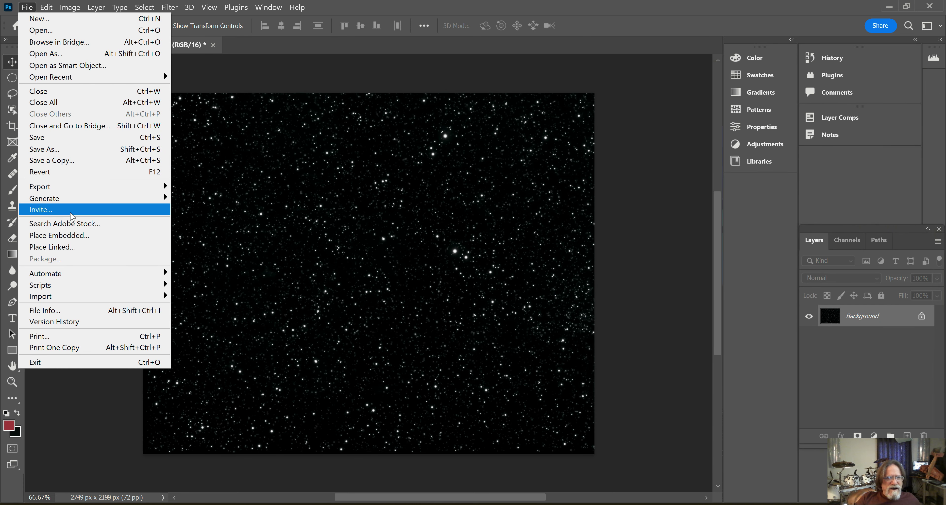
{"action": "left_click", "coordinate": [32, 149]}
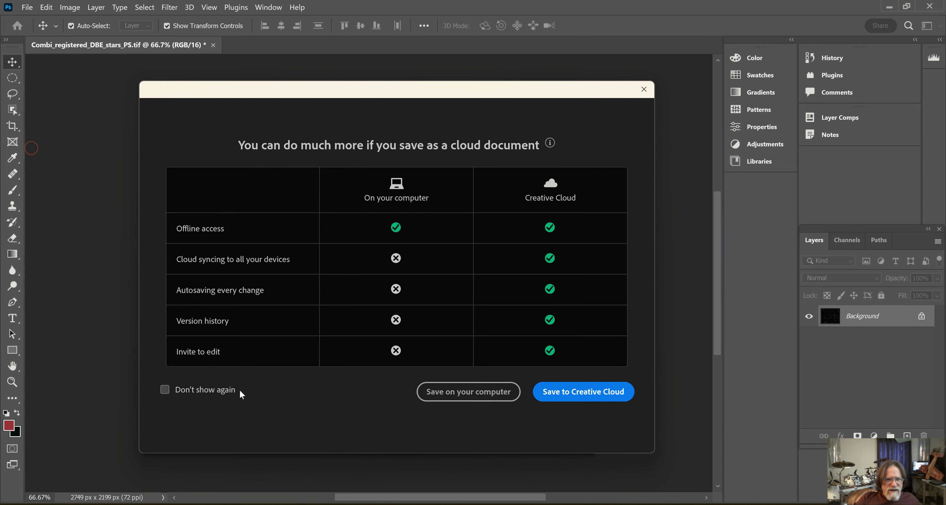
{"action": "left_click", "coordinate": [553, 393]}
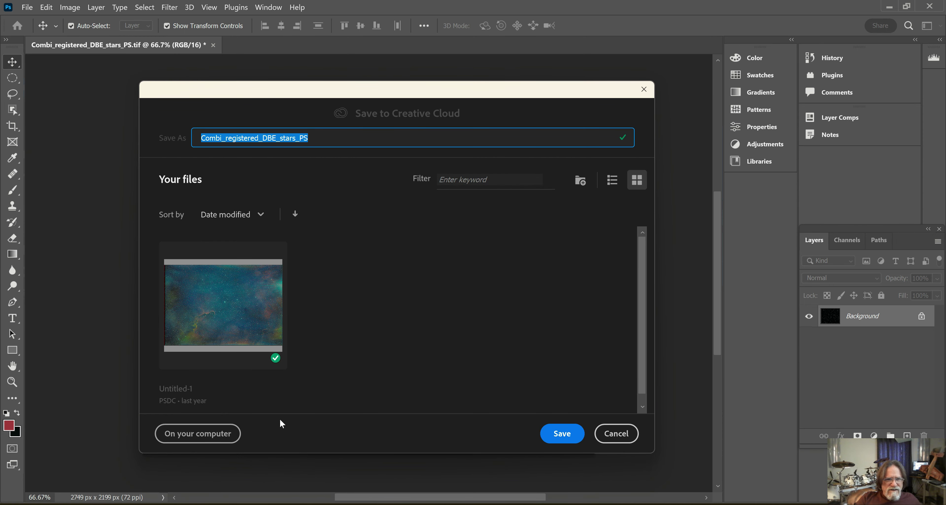
{"action": "left_click", "coordinate": [217, 437]}
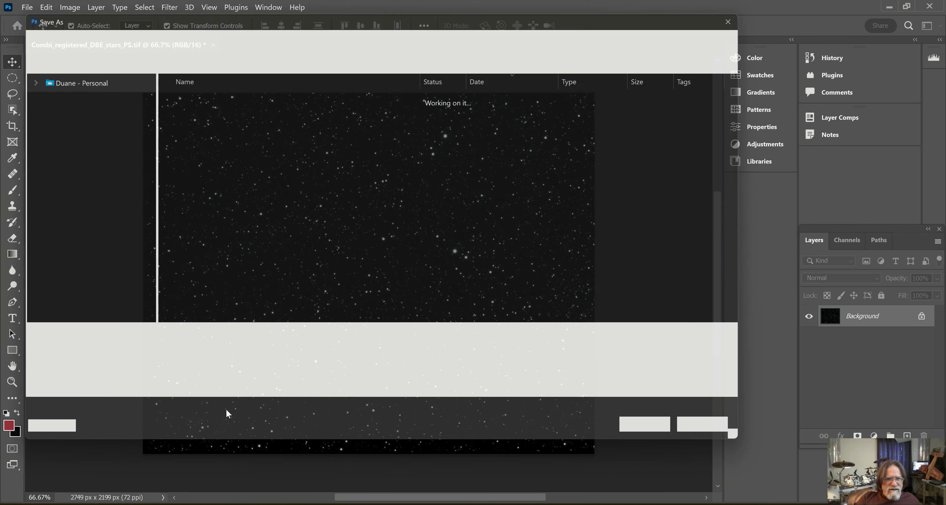
{"action": "left_click", "coordinate": [203, 341]}
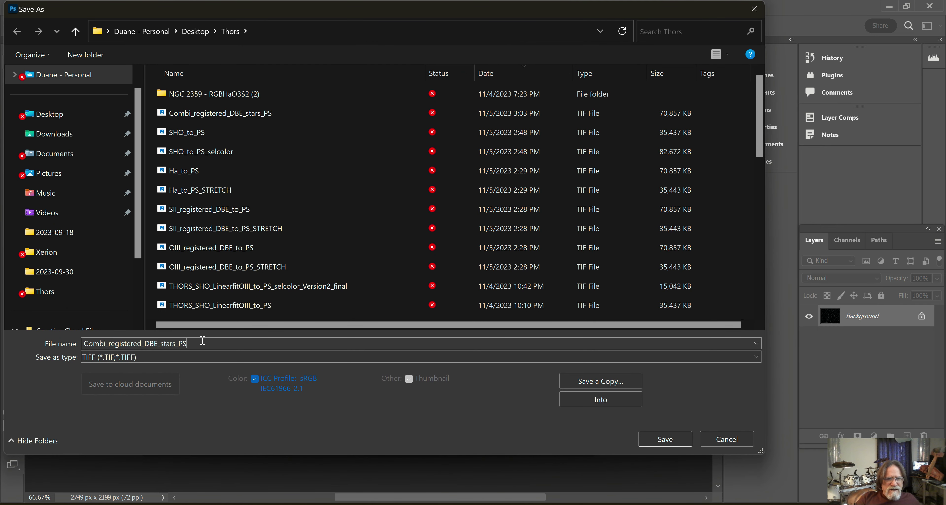
{"action": "type", "text": "_STRETCH"}
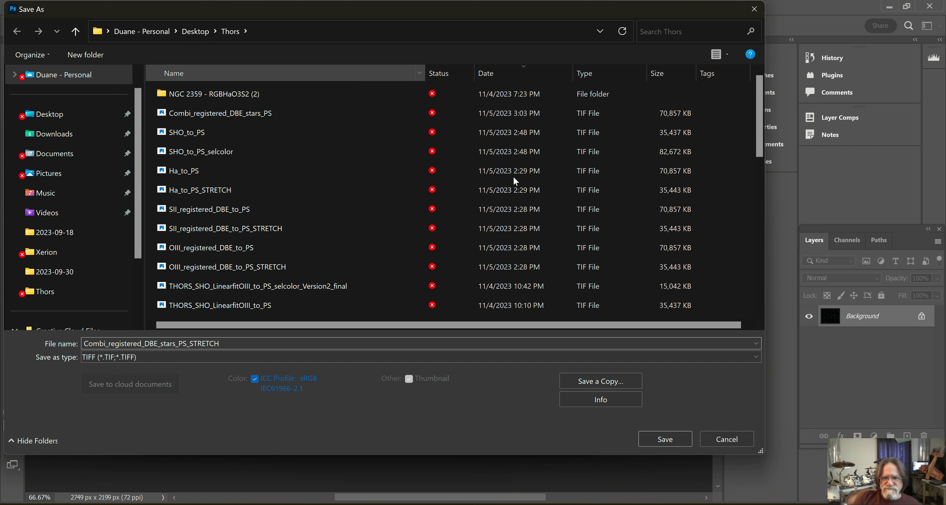
{"action": "left_click", "coordinate": [665, 439]}
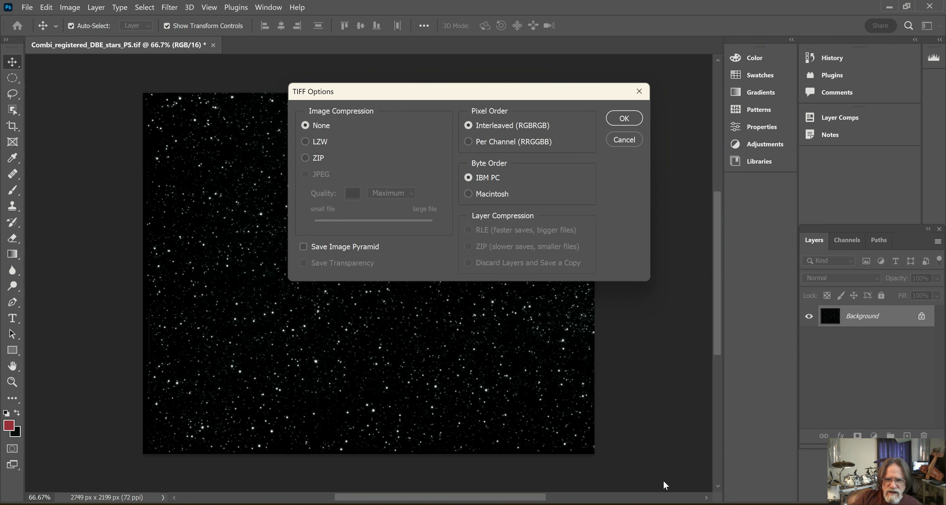
{"action": "left_click", "coordinate": [626, 123]}
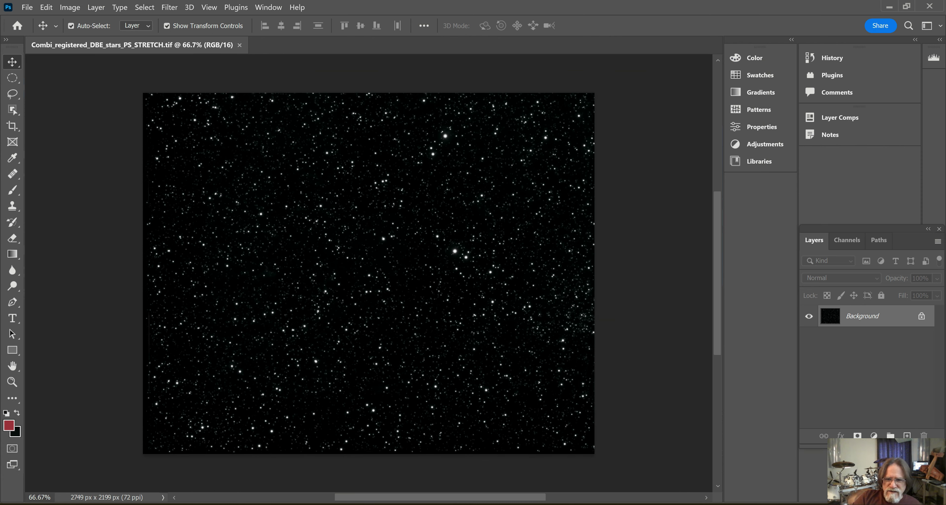
- Switch to PixInsight and open Combi_registered_DBE_stars_PS_STRETCH.tif from the Thors folder
{"action": "key", "text": "alt+Tab"}
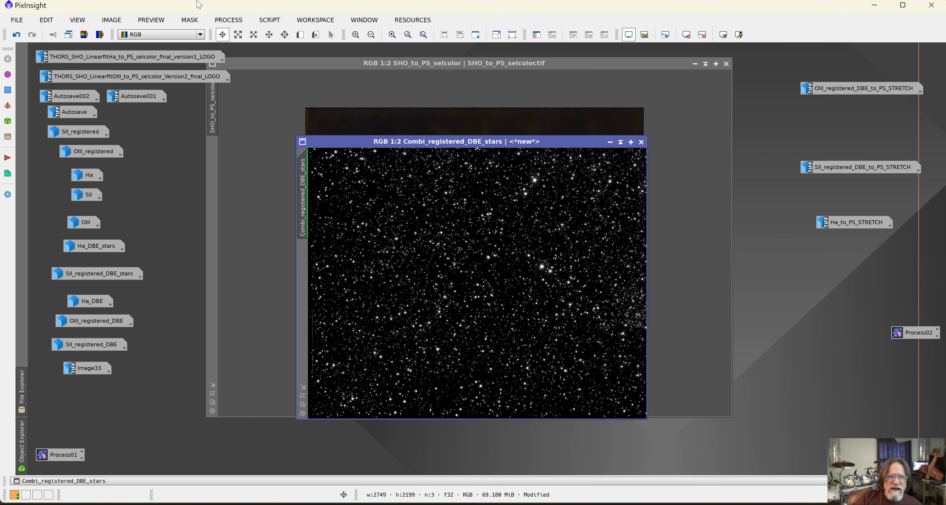
{"action": "left_click", "coordinate": [17, 19]}
{"action": "left_click", "coordinate": [26, 37]}
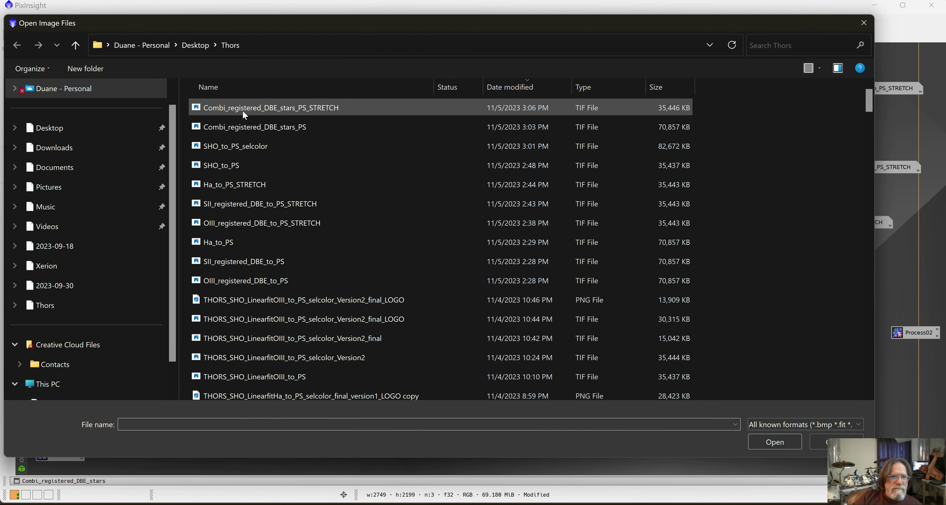
{"action": "left_click", "coordinate": [243, 110]}
{"action": "left_click", "coordinate": [780, 441]}
- Tidy the workspace by iconizing Combi_registered_DBE_stars, moving the OIII_registered_DBE_to_PS_STRETCH icon below Image33, and shifting the stretched stars window over the nebula
{"action": "left_click_drag", "start_coordinate": [549, 158], "coordinate": [391, 141]}
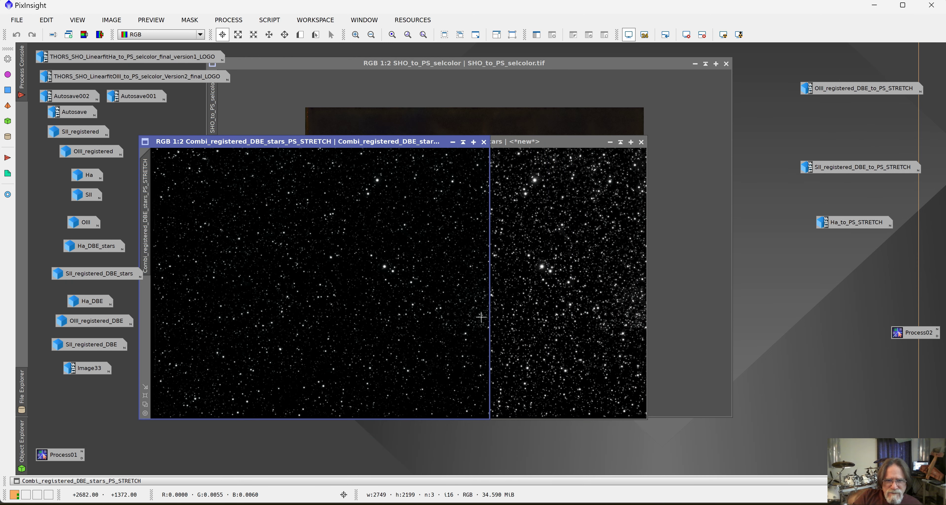
{"action": "left_click_drag", "start_coordinate": [560, 139], "coordinate": [666, 141]}
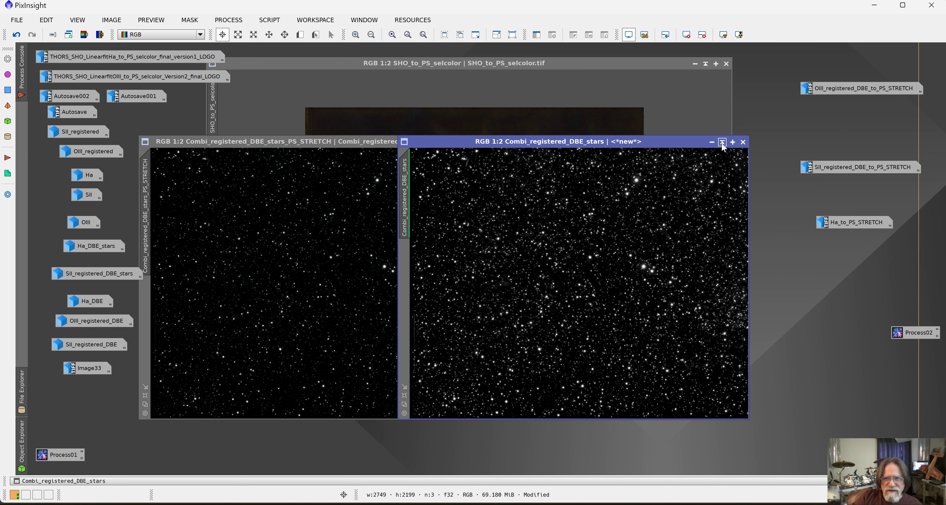
{"action": "left_click", "coordinate": [711, 142]}
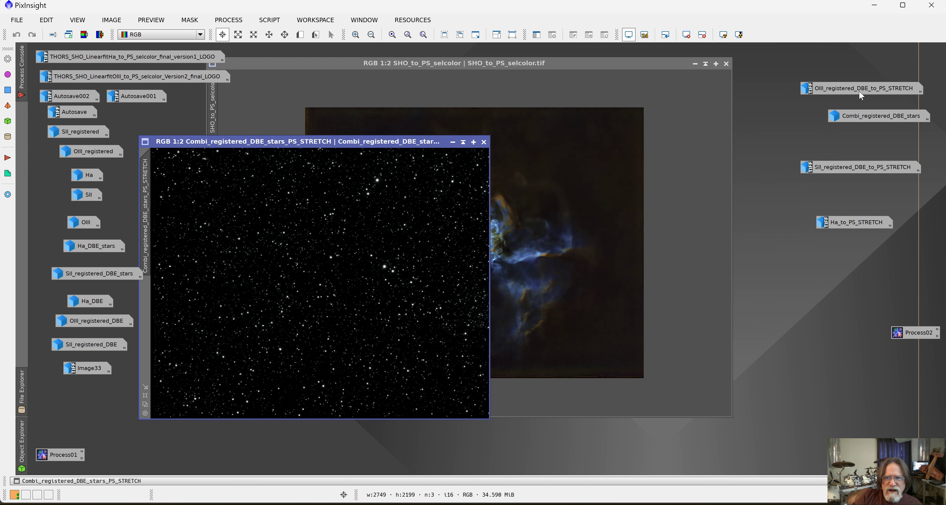
{"action": "left_click_drag", "start_coordinate": [860, 84], "coordinate": [55, 397]}
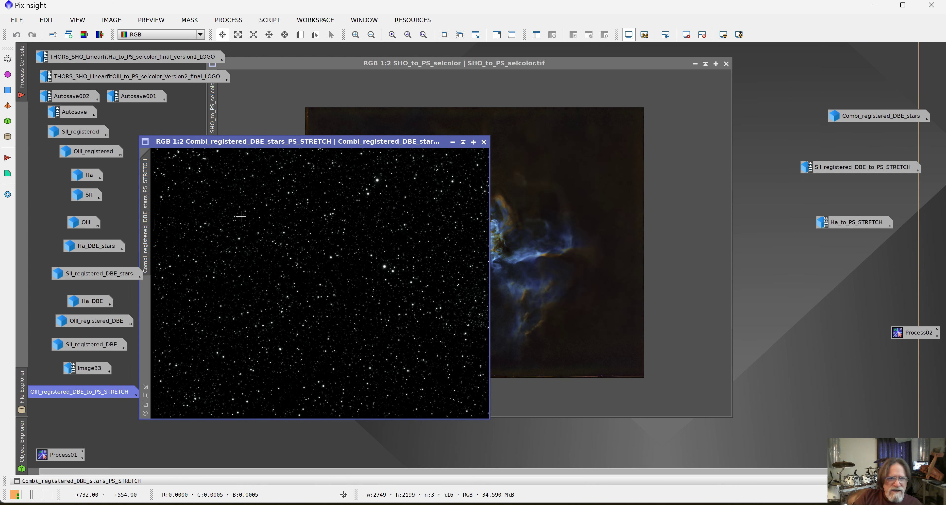
{"action": "left_click_drag", "start_coordinate": [277, 143], "coordinate": [557, 112]}
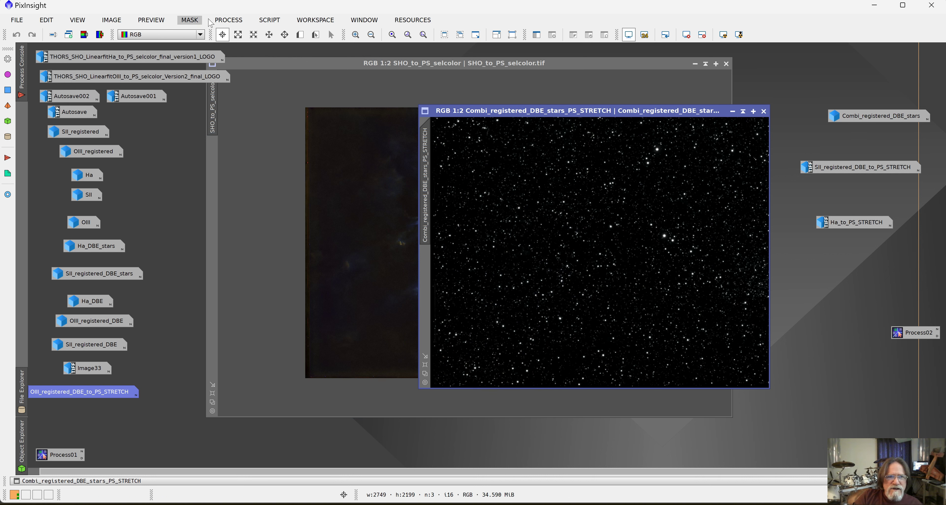
- Open the BlurXTerminator process and set Sharpen Stars to 0.20 and Adjust Star Halos to 0.00
{"action": "left_click", "coordinate": [217, 19]}
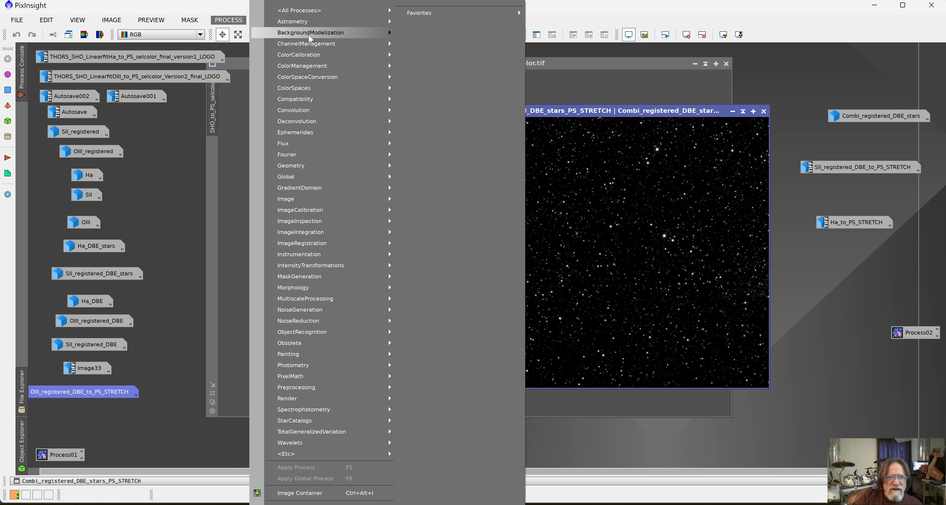
{"action": "mouse_move", "coordinate": [304, 10]}
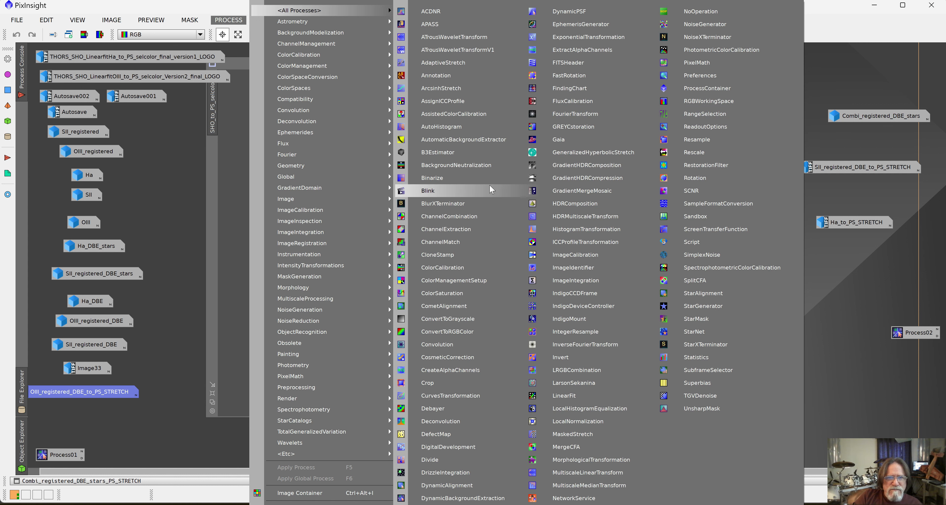
{"action": "left_click", "coordinate": [459, 204]}
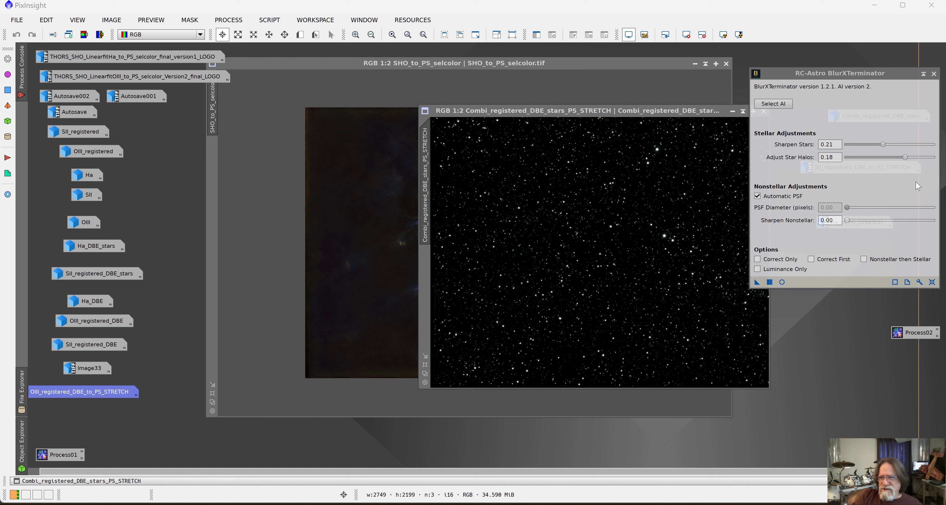
{"action": "left_click_drag", "start_coordinate": [905, 157], "coordinate": [890, 158]}
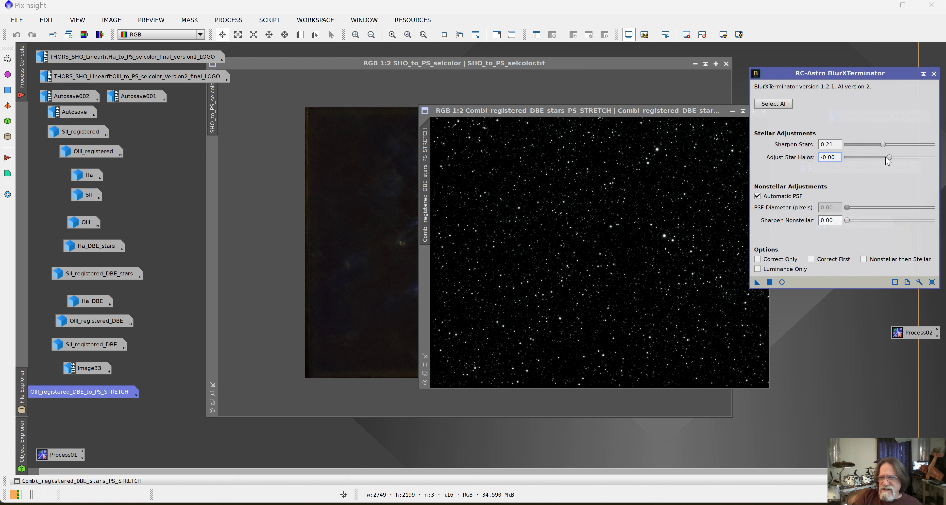
{"action": "left_click", "coordinate": [883, 145]}
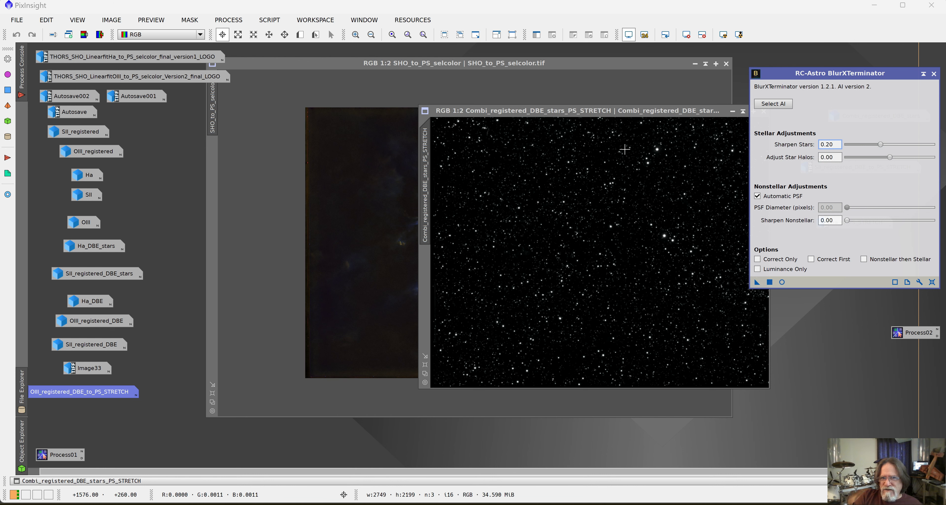
- Move the stretched stars window clear of the process dialog and apply BlurXTerminator to that image
{"action": "left_click", "coordinate": [664, 110]}
{"action": "left_click_drag", "start_coordinate": [664, 110], "coordinate": [518, 125]}
{"action": "scroll", "coordinate": [544, 187], "scroll_direction": "down", "scroll_amount": 1}
{"action": "scroll", "coordinate": [529, 187], "scroll_direction": "up", "scroll_amount": 3}
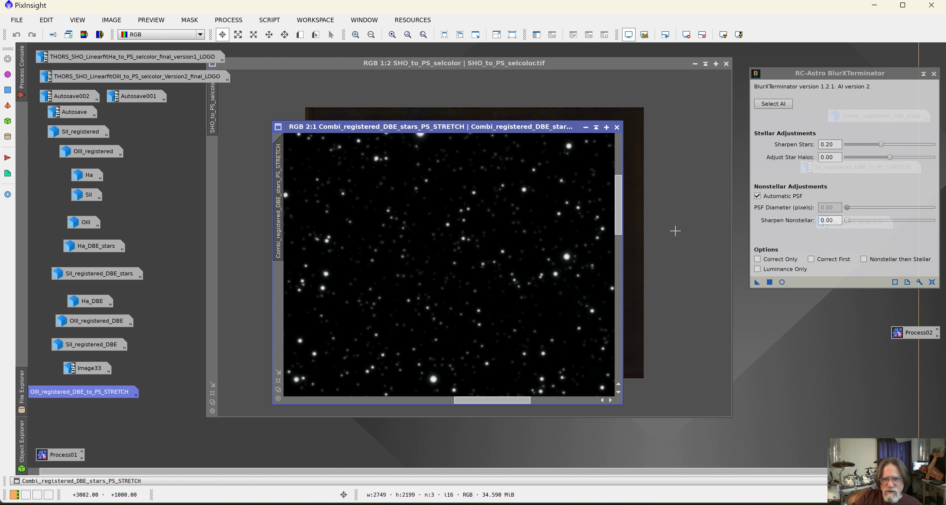
{"action": "left_click", "coordinate": [771, 282]}
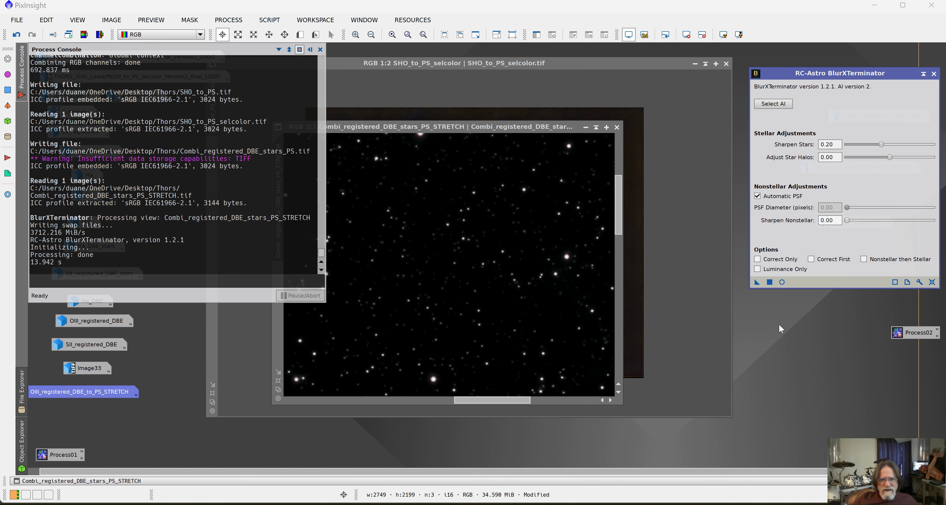
{"action": "left_click", "coordinate": [321, 50]}
- Compare the enlarged stars before and after sharpening by undoing and redoing BlurXTerminator
{"action": "left_click", "coordinate": [116, 22]}
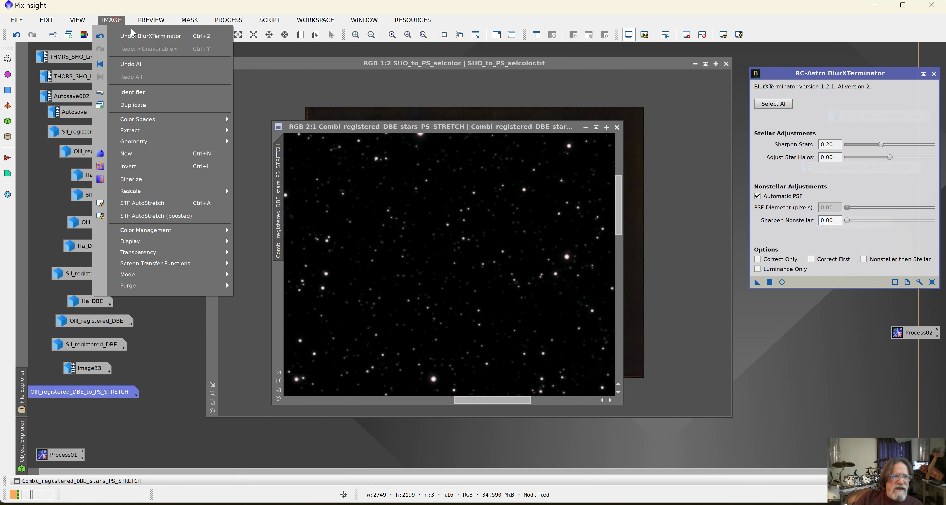
{"action": "left_click", "coordinate": [142, 37]}
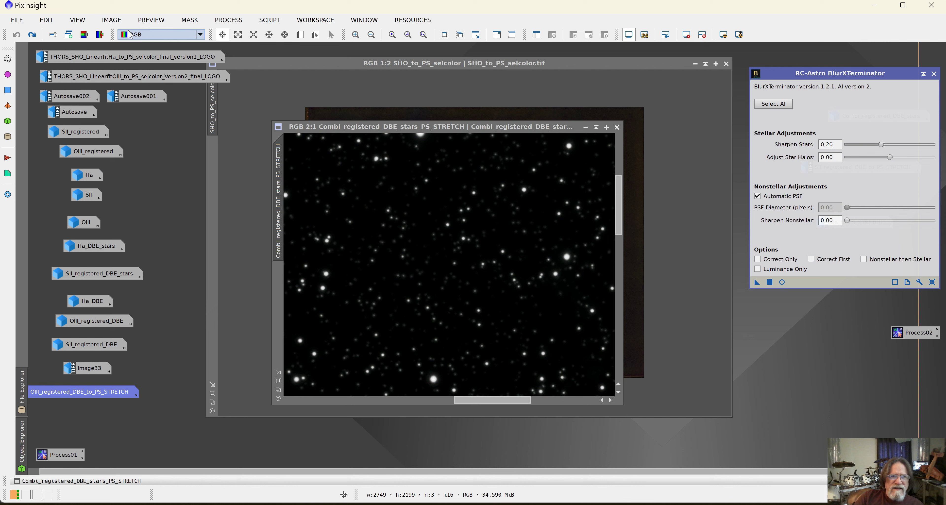
{"action": "left_click", "coordinate": [112, 20]}
{"action": "key", "text": "Escape"}
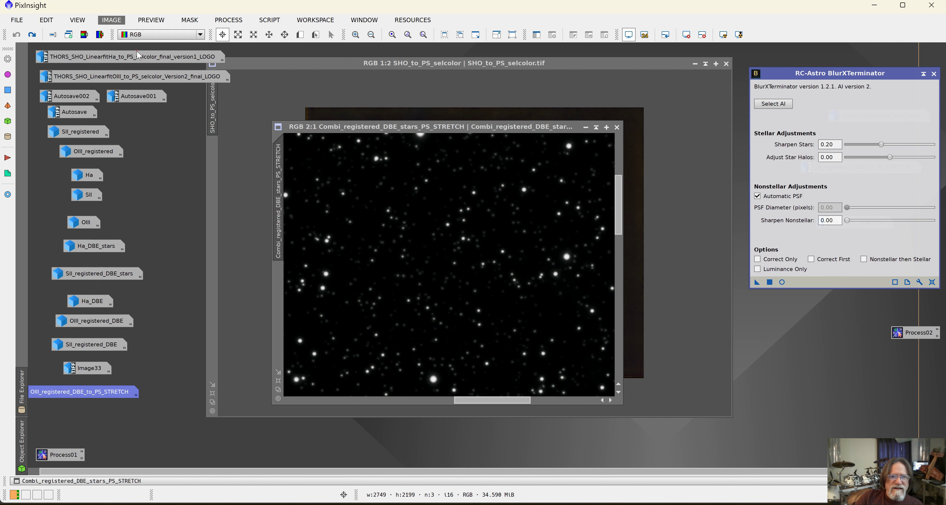
{"action": "key", "text": "ctrl+y"}
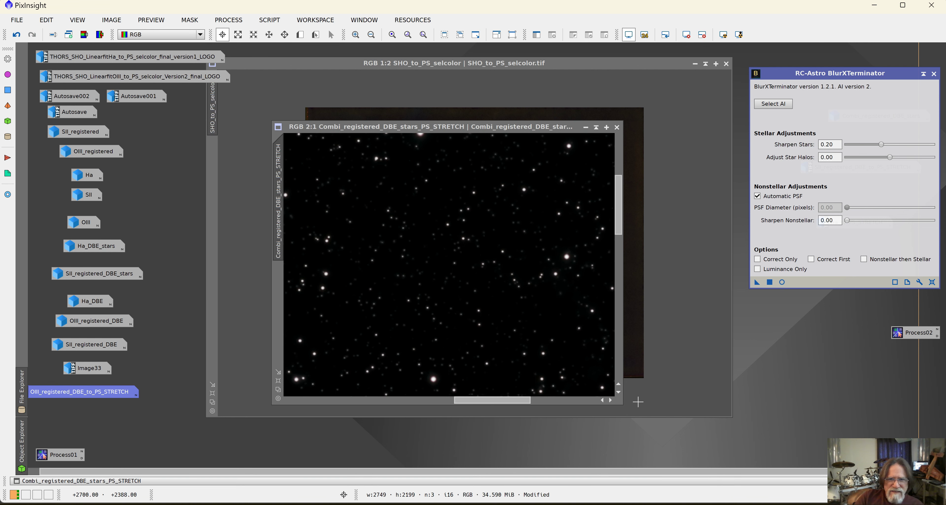
- Compare the sharpening across the whole star field by undoing and redoing BlurXTerminator again at 1:2 scale
{"action": "scroll", "coordinate": [514, 293], "scroll_direction": "down", "scroll_amount": 2}
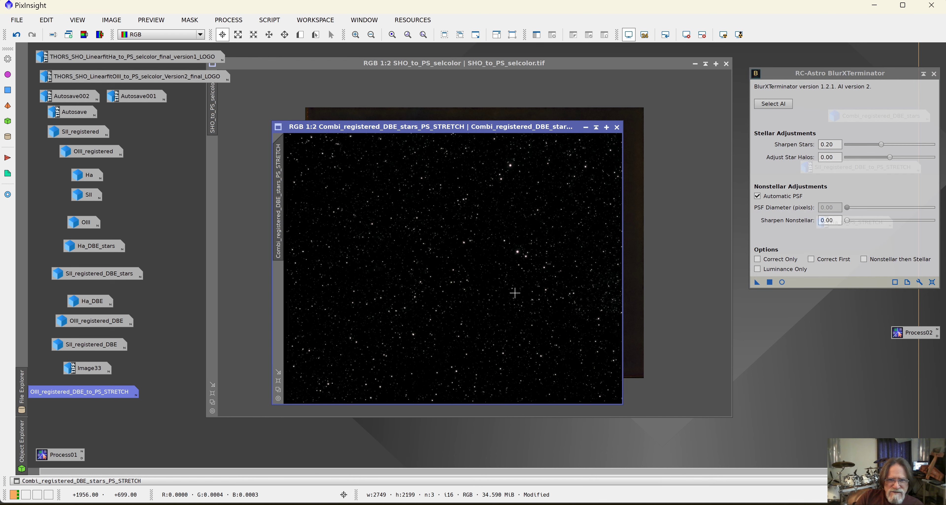
{"action": "scroll", "coordinate": [496, 292], "scroll_direction": "up", "scroll_amount": 1}
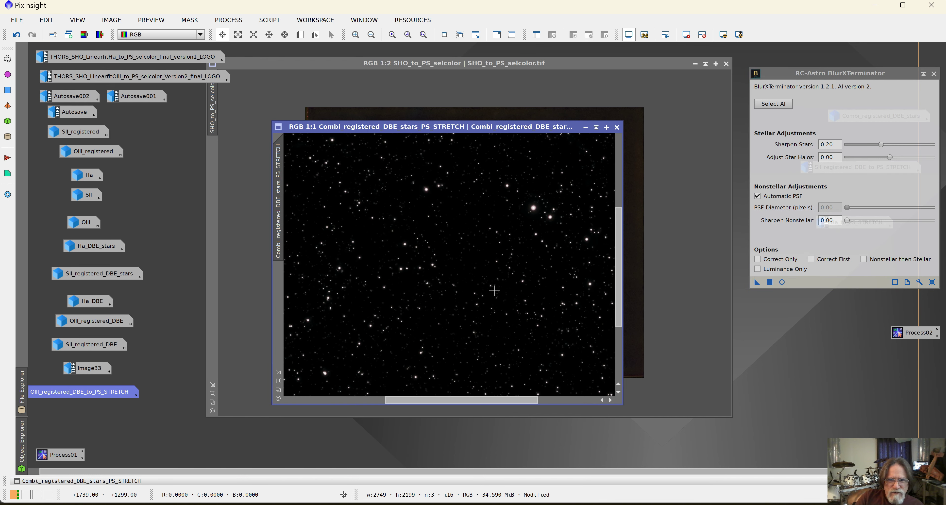
{"action": "scroll", "coordinate": [494, 291], "scroll_direction": "down", "scroll_amount": 1}
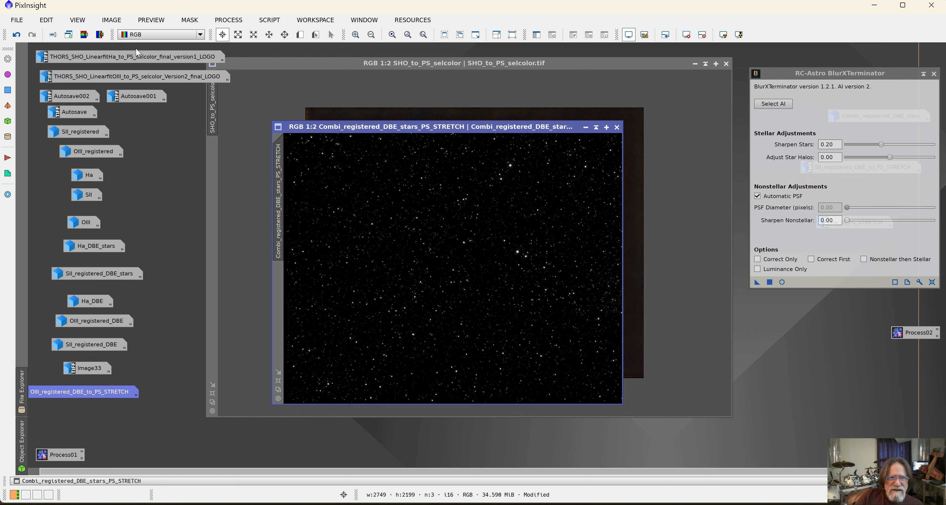
{"action": "left_click", "coordinate": [116, 22]}
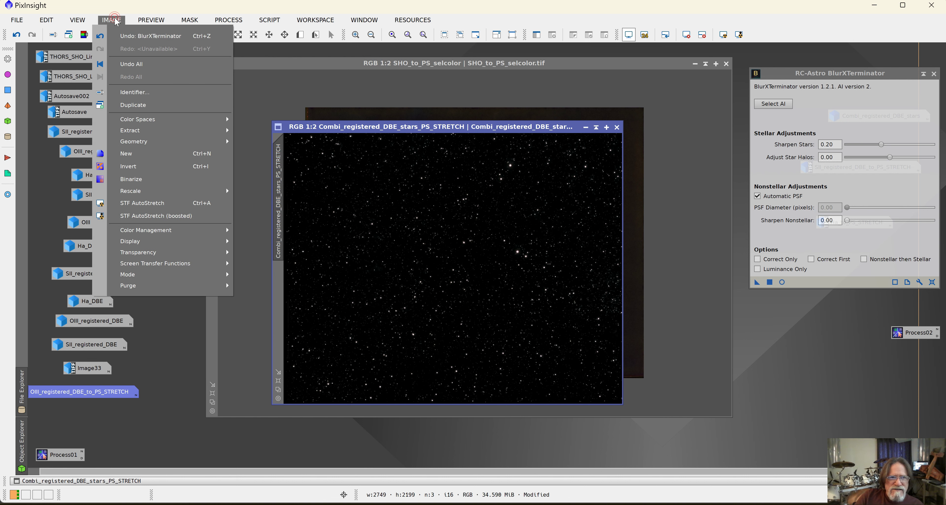
{"action": "left_click", "coordinate": [138, 37]}
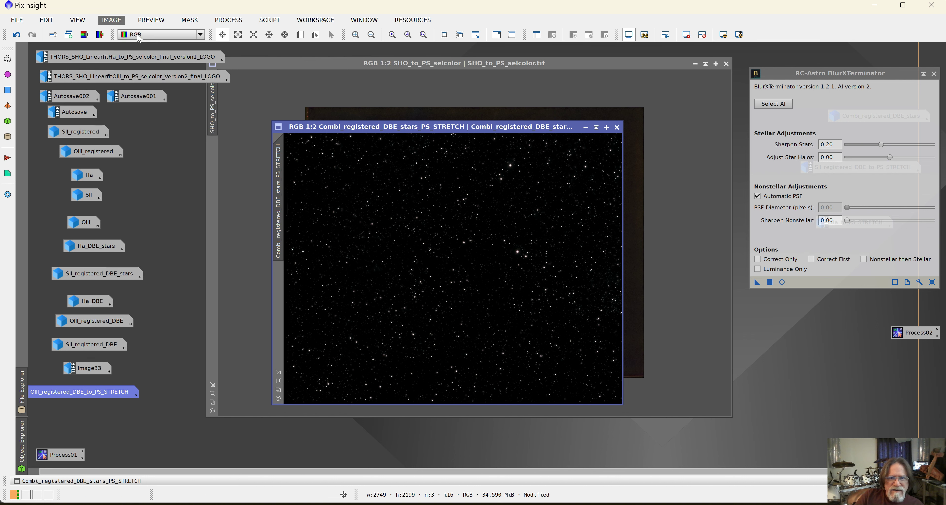
{"action": "left_click", "coordinate": [112, 21]}
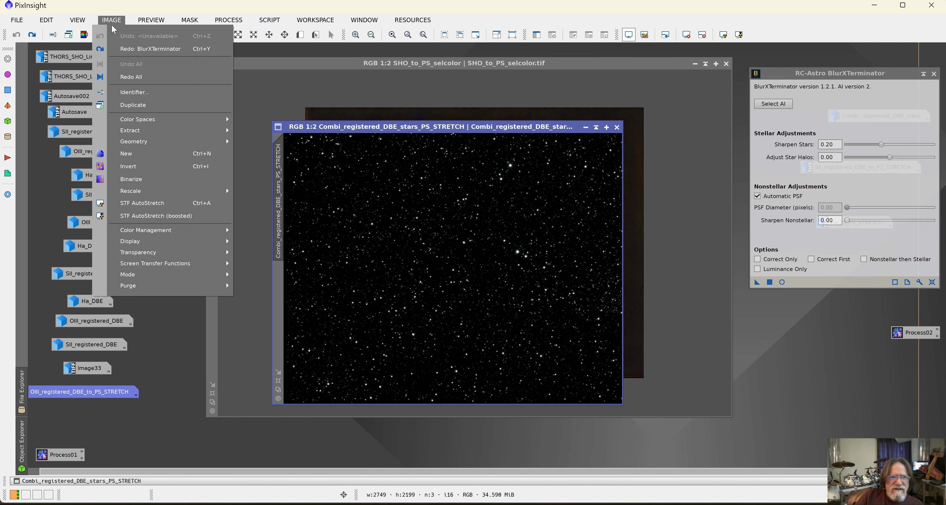
{"action": "left_click", "coordinate": [149, 48]}
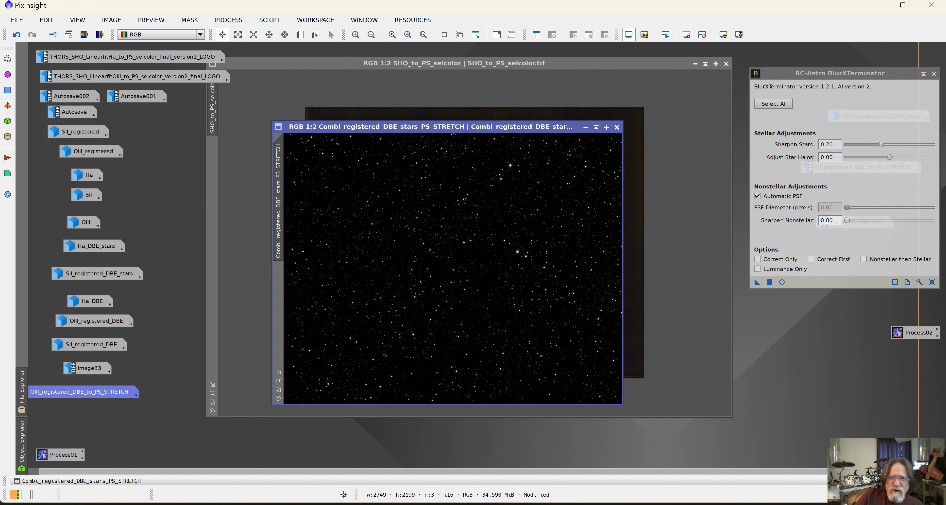
- Close BlurXTerminator and save the sharpened stars image as Combi_registered_DBE_stars_PS_STRETCH_PS in 16-bit unsigned integer TIFF format without compression
{"action": "left_click", "coordinate": [935, 74]}
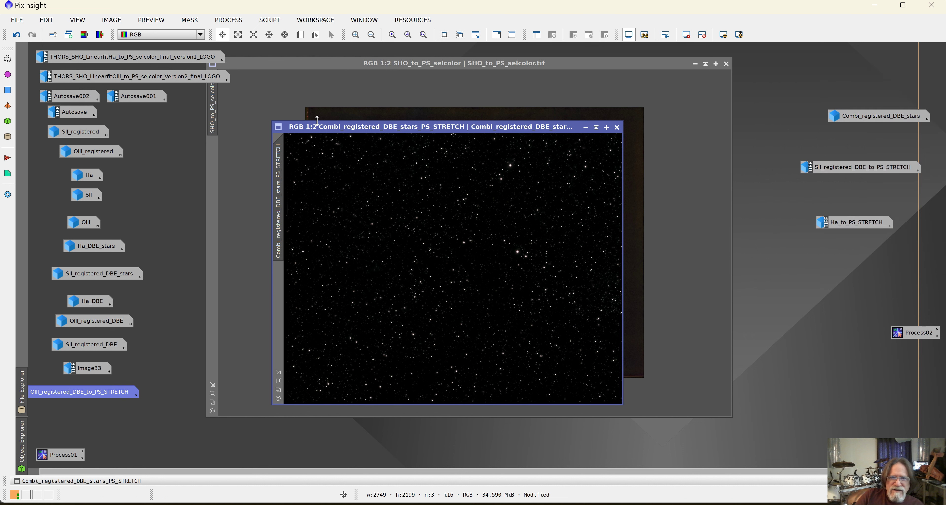
{"action": "left_click_drag", "start_coordinate": [314, 131], "coordinate": [313, 132]}
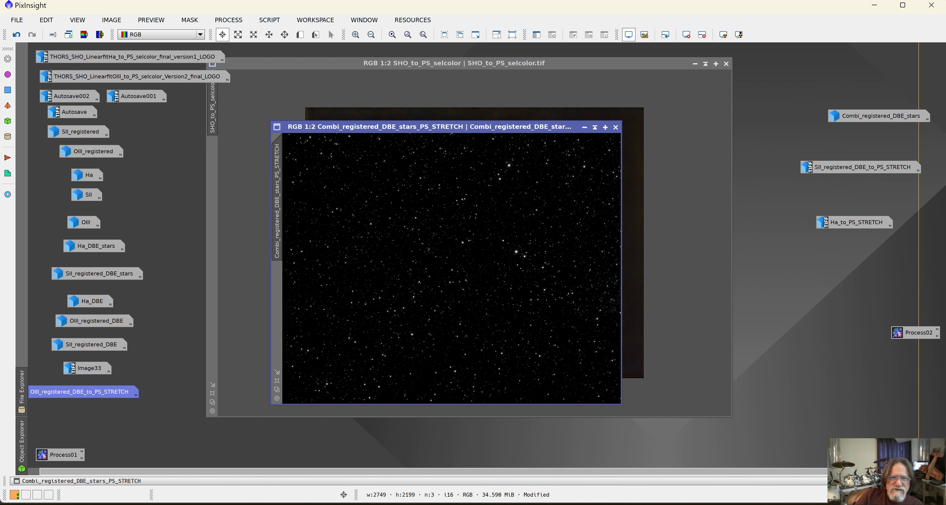
{"action": "left_click", "coordinate": [15, 21]}
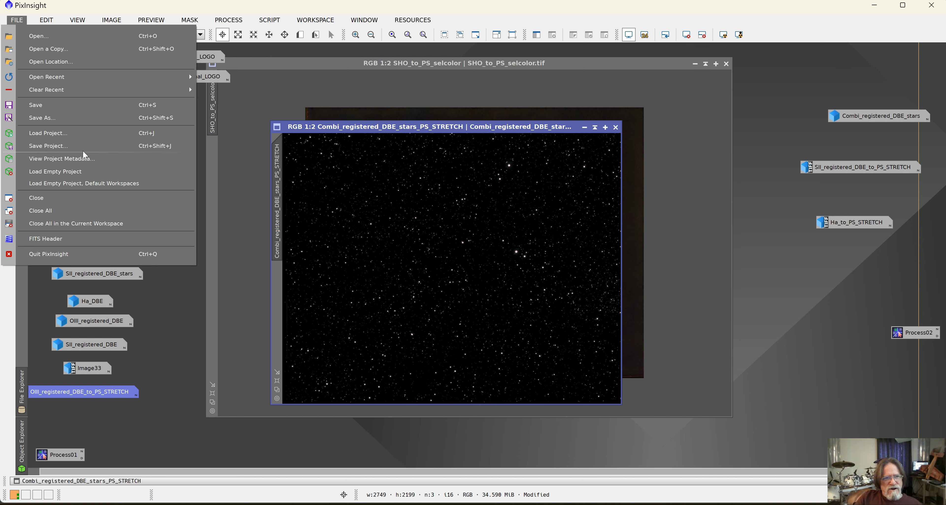
{"action": "left_click", "coordinate": [50, 117]}
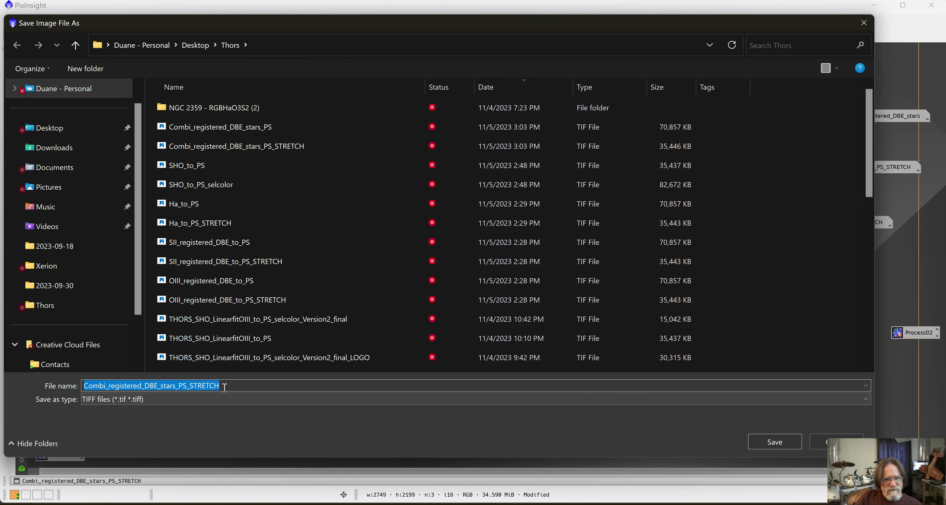
{"action": "left_click", "coordinate": [224, 387]}
{"action": "type", "text": "_"}
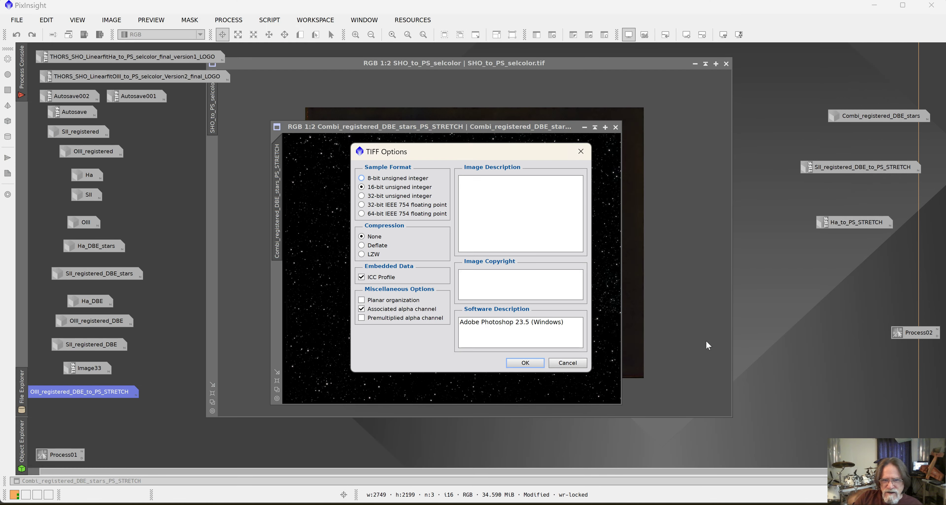
{"action": "left_click", "coordinate": [525, 363]}
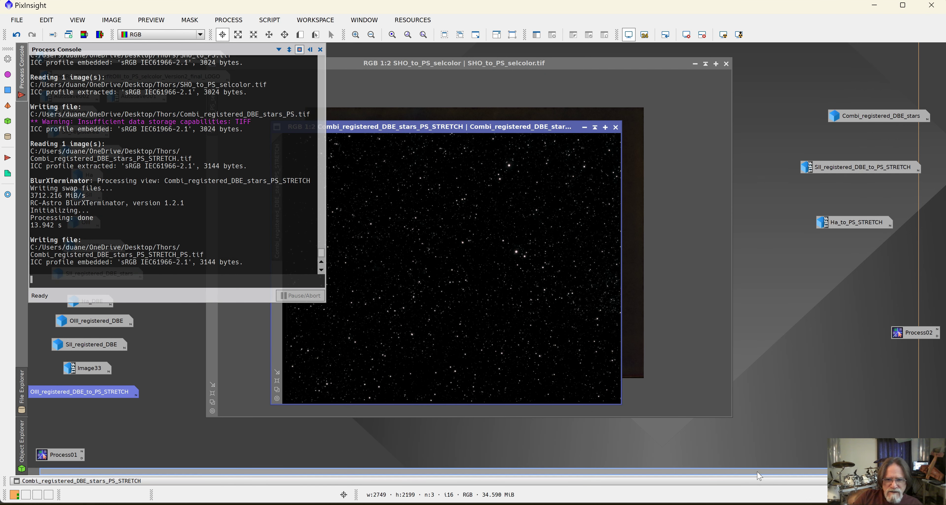
- Switch to Photoshop, close the old stars image, and open Combi_registered_DBE_stars_PS_STRETCH_PS from the Thors folder
{"action": "left_click", "coordinate": [602, 452]}
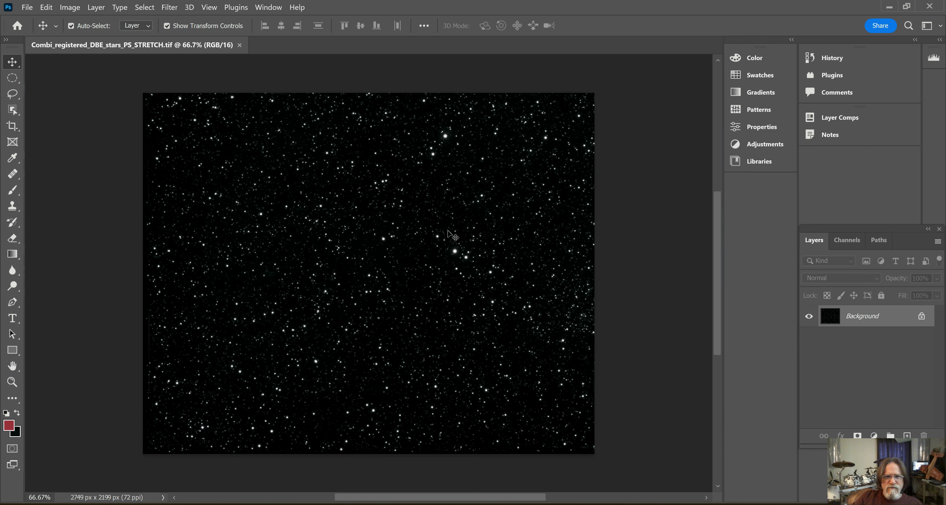
{"action": "left_click", "coordinate": [240, 45]}
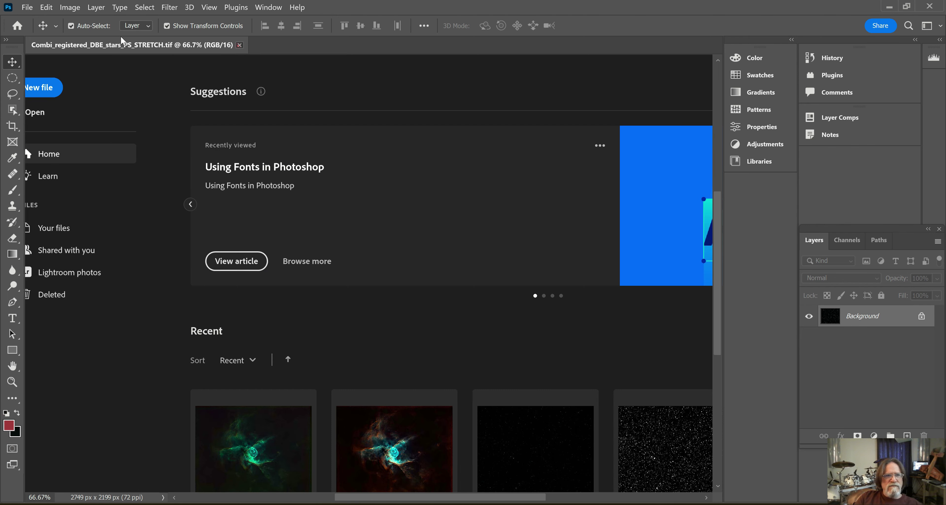
{"action": "left_click", "coordinate": [27, 7]}
{"action": "left_click", "coordinate": [40, 29]}
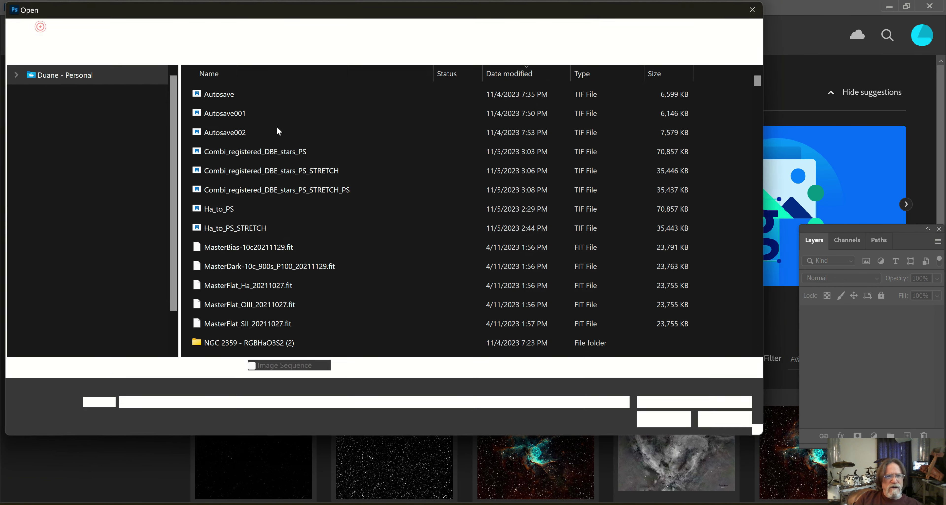
{"action": "left_click", "coordinate": [287, 92]}
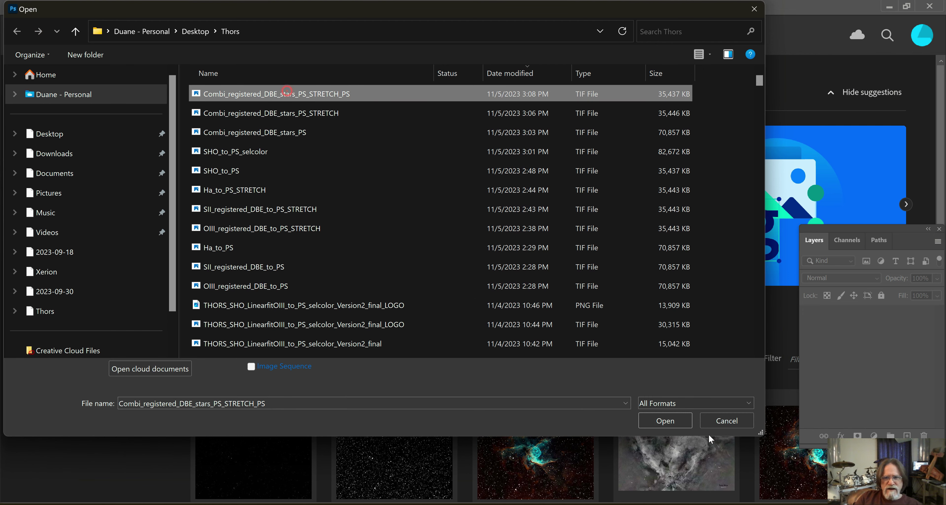
{"action": "left_click", "coordinate": [664, 421]}
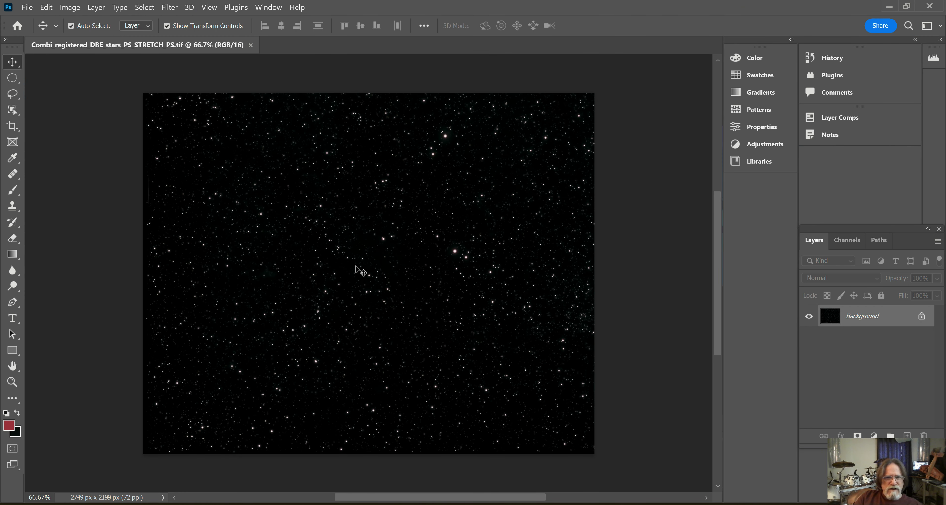
- Open the StarSpikes Pro 4 filter on the stars image and set the spike length to 44 and the number of points to 32
{"action": "scroll", "coordinate": [341, 288], "scroll_direction": "up", "scroll_amount": 1}
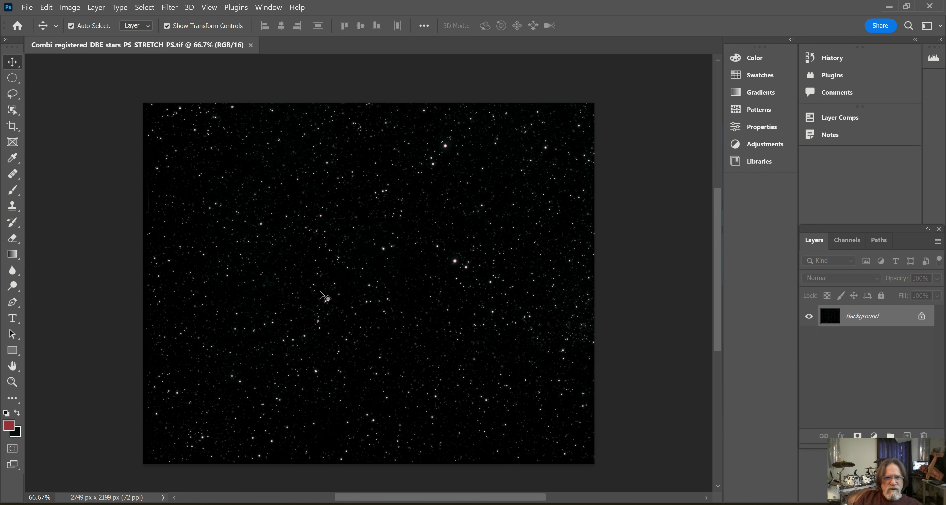
{"action": "left_click", "coordinate": [212, 9]}
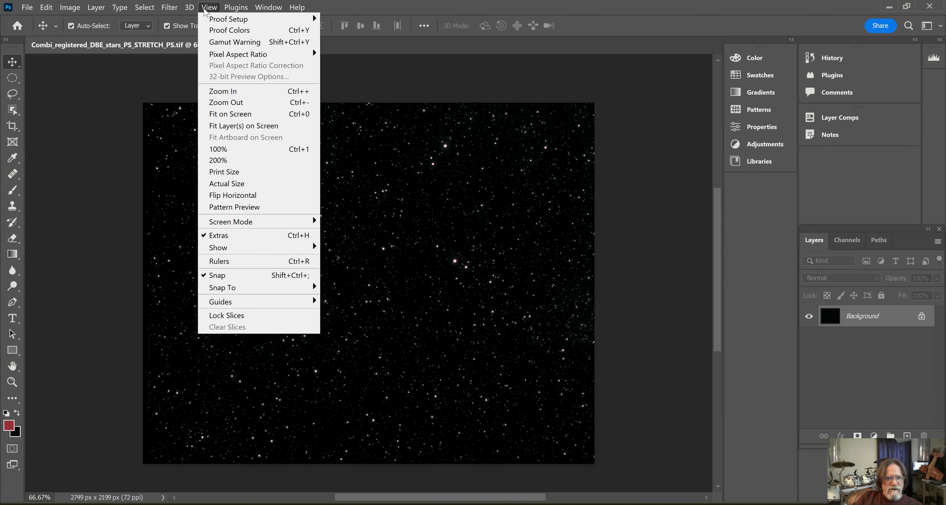
{"action": "mouse_move", "coordinate": [267, 11]}
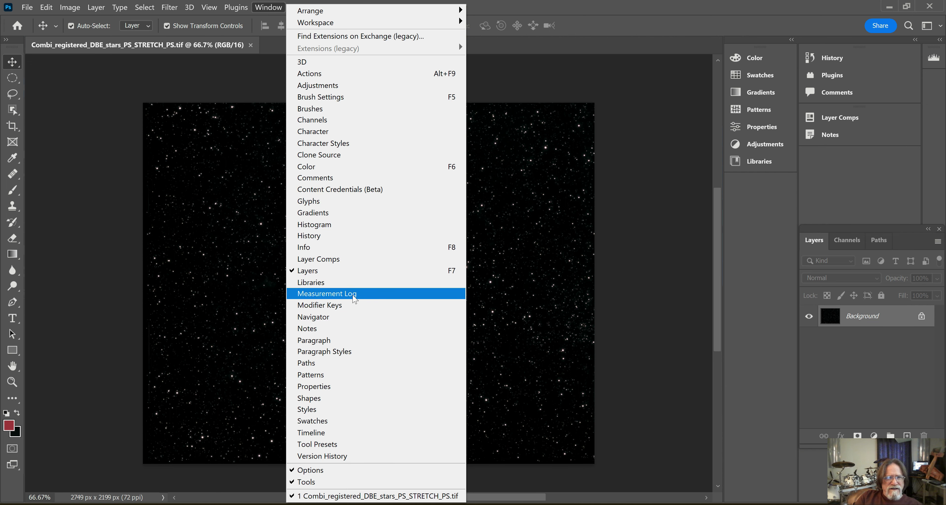
{"action": "mouse_move", "coordinate": [214, 11]}
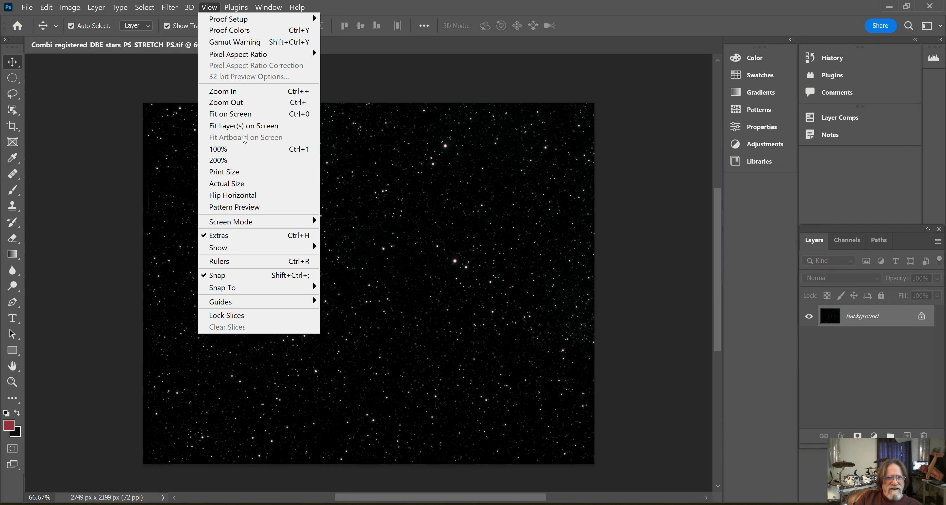
{"action": "left_click", "coordinate": [238, 115]}
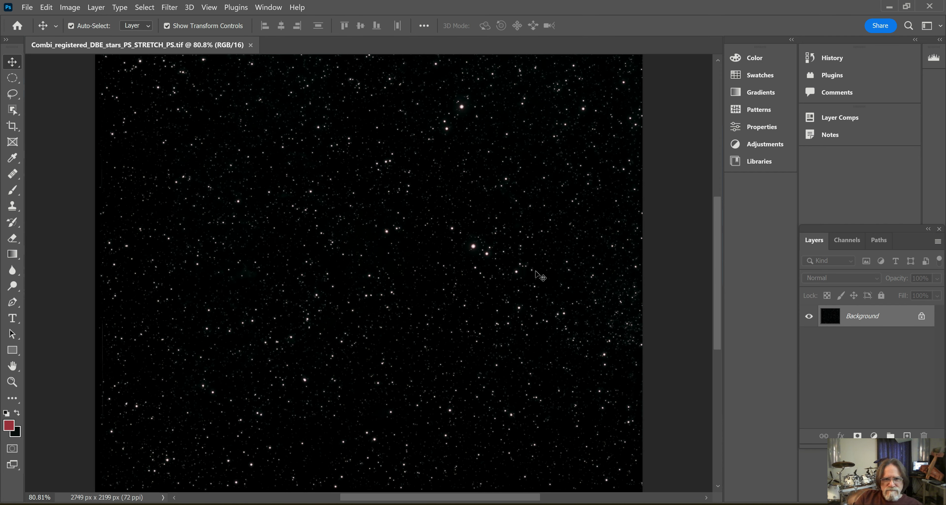
{"action": "left_click", "coordinate": [168, 10]}
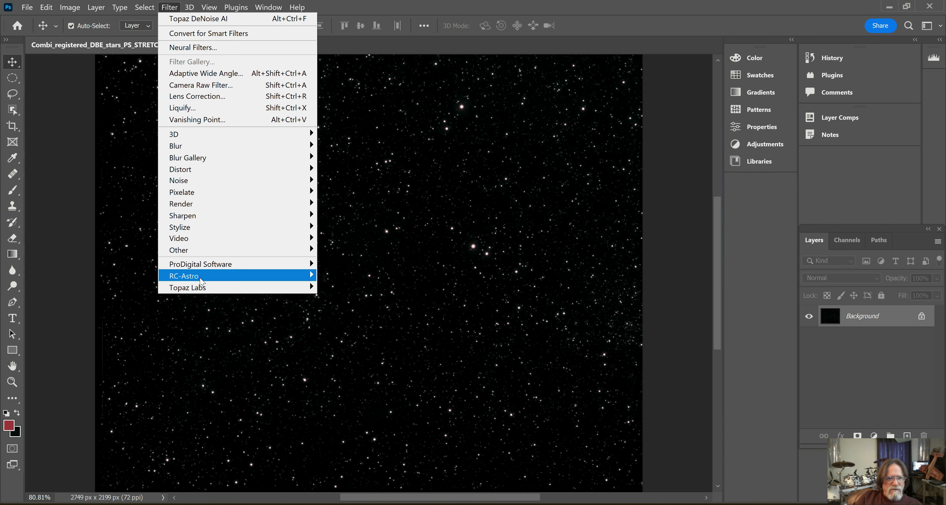
{"action": "mouse_move", "coordinate": [202, 280]}
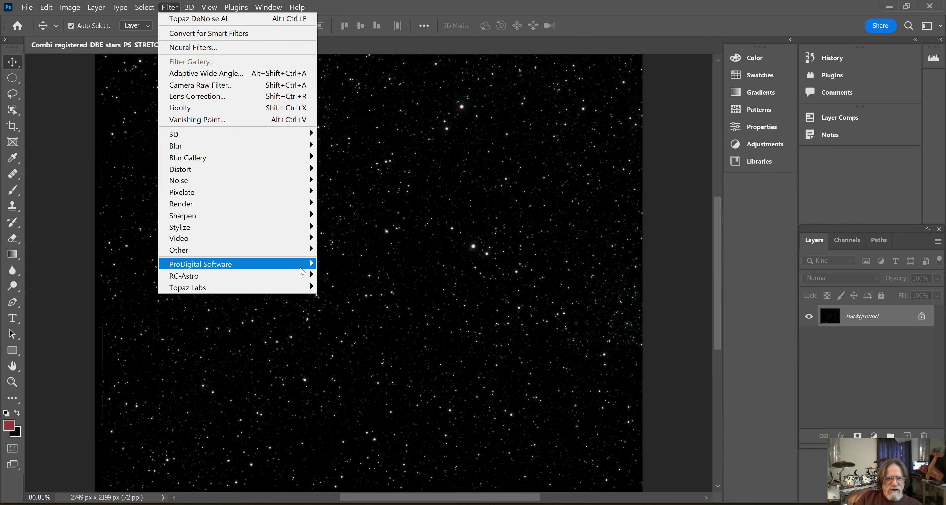
{"action": "left_click", "coordinate": [353, 266]}
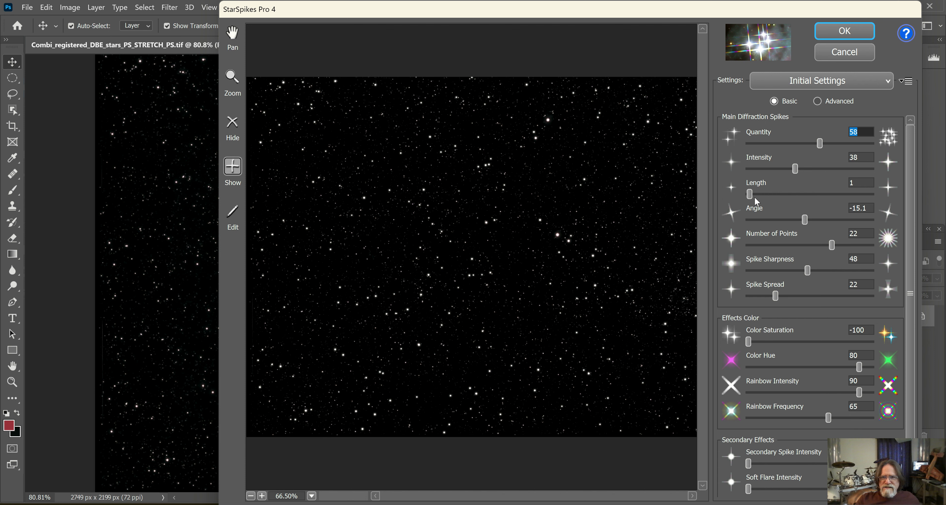
{"action": "left_click_drag", "start_coordinate": [750, 199], "coordinate": [802, 212]}
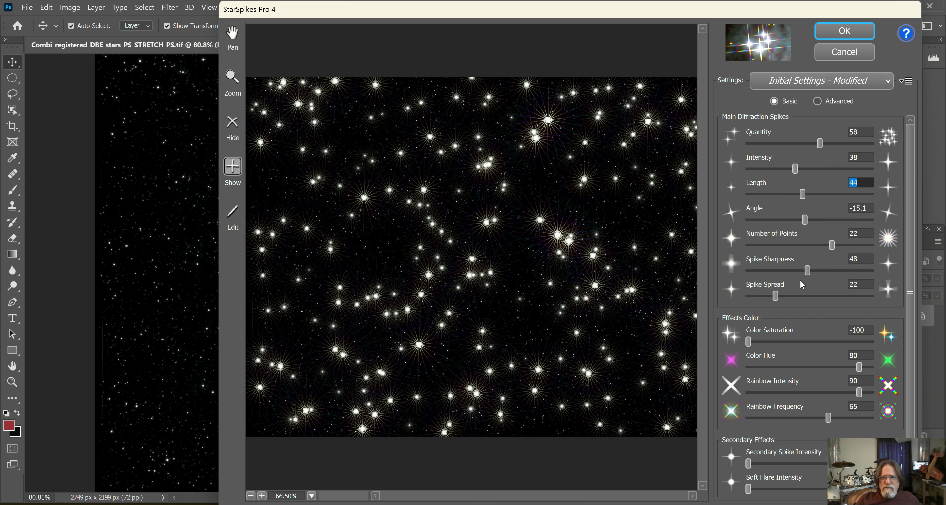
{"action": "left_click_drag", "start_coordinate": [837, 249], "coordinate": [749, 271]}
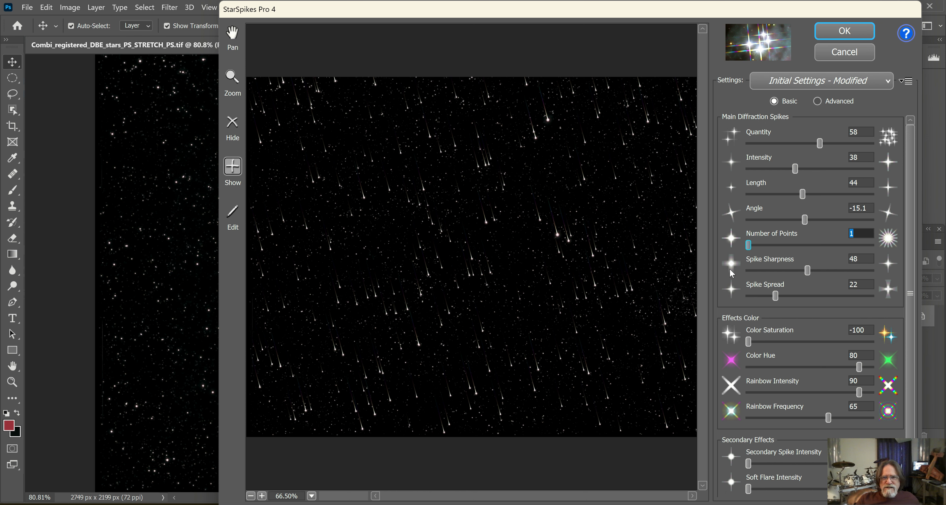
{"action": "left_click_drag", "start_coordinate": [749, 272], "coordinate": [889, 279]}
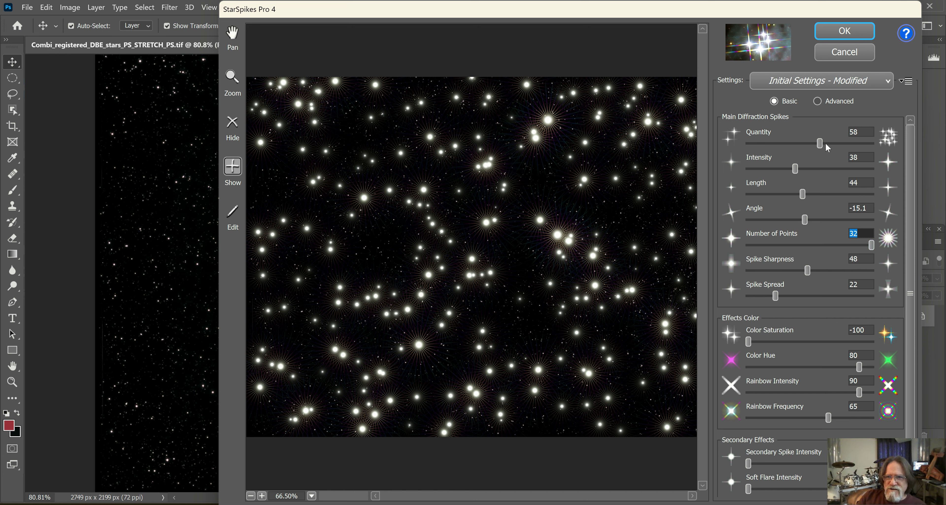
- Set the spike quantity to 0, then test adding and removing spikes on the single bright star near the image's upper edge
{"action": "left_click_drag", "start_coordinate": [821, 146], "coordinate": [740, 145]}
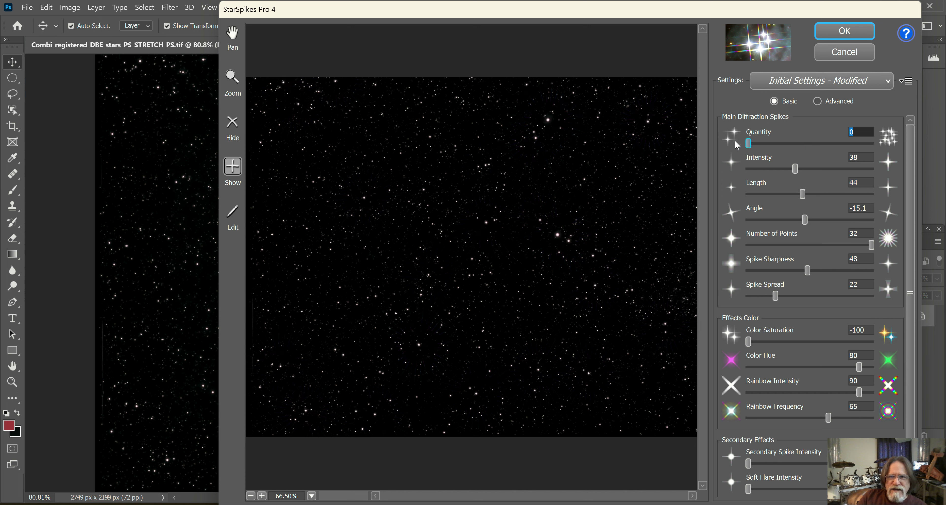
{"action": "left_click", "coordinate": [236, 168]}
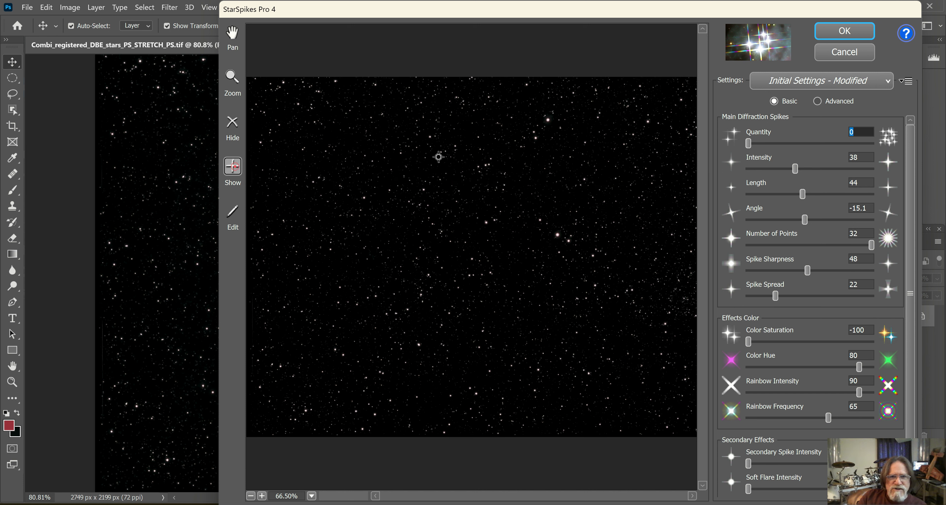
{"action": "left_click", "coordinate": [546, 117]}
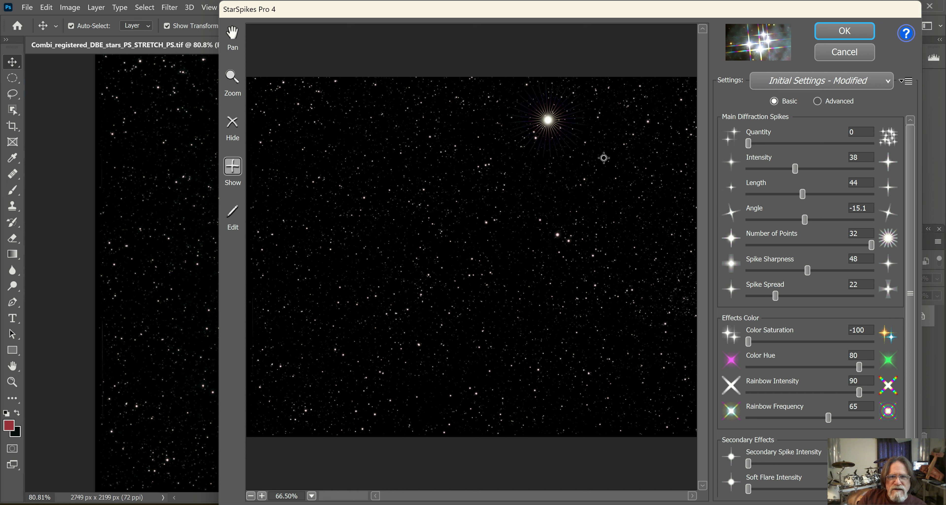
{"action": "left_click", "coordinate": [233, 124]}
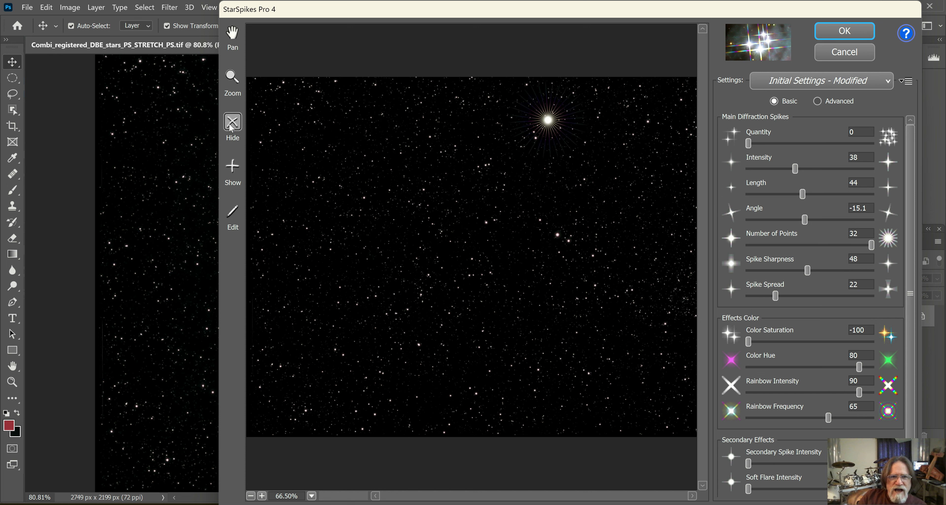
{"action": "left_click", "coordinate": [570, 132]}
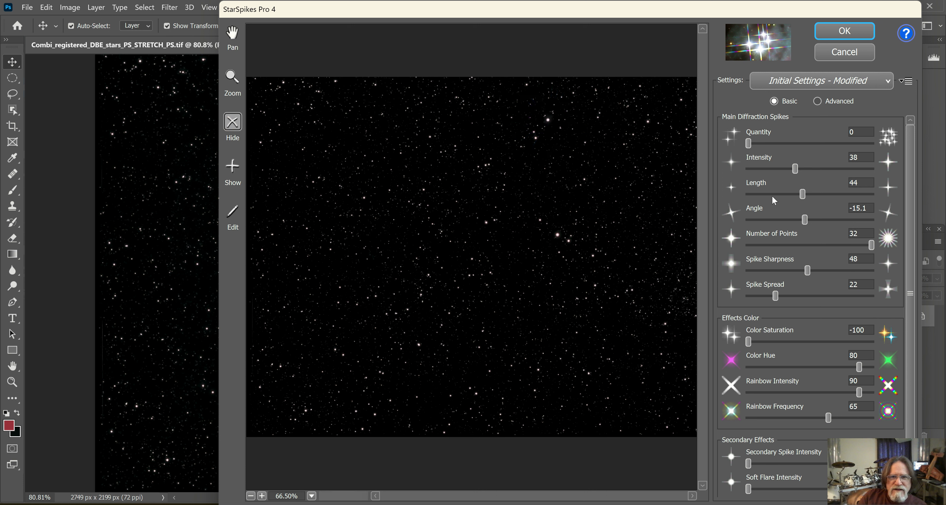
- Set the main diffraction spikes to quantity 36, intensity 5 and length 0, and apply StarSpikes
{"action": "left_click", "coordinate": [796, 170]}
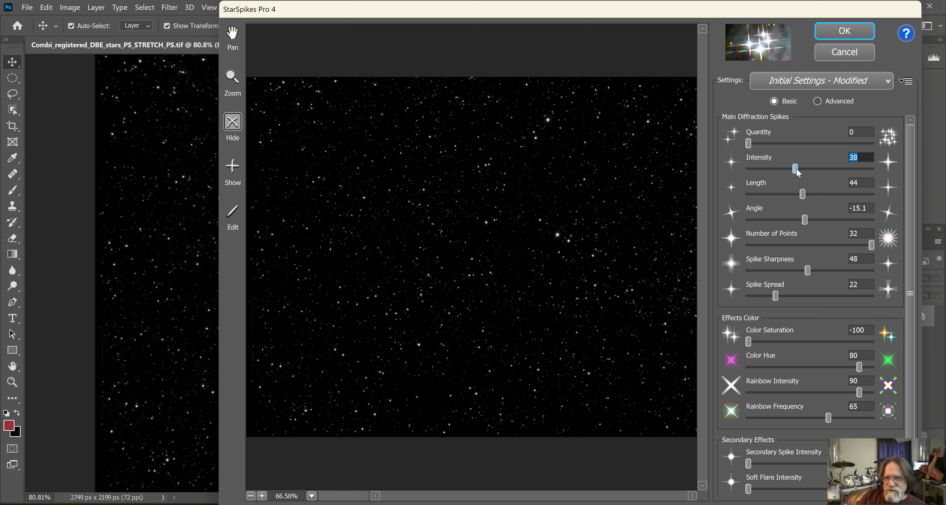
{"action": "left_click_drag", "start_coordinate": [757, 147], "coordinate": [757, 199]}
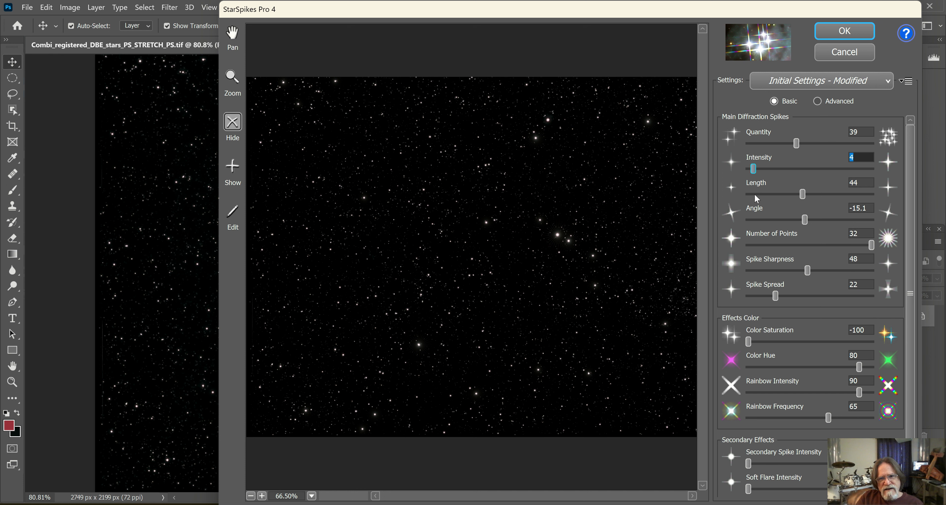
{"action": "left_click", "coordinate": [756, 196]}
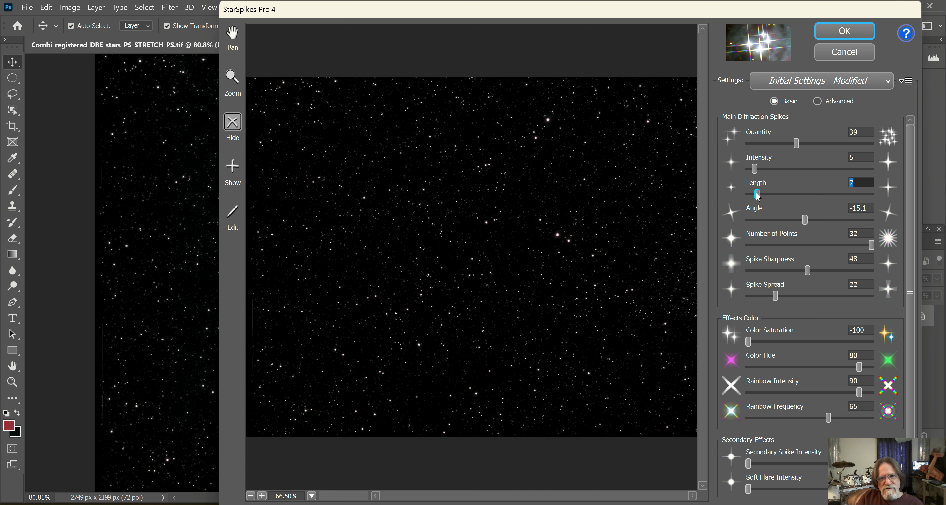
{"action": "left_click_drag", "start_coordinate": [765, 196], "coordinate": [757, 177]}
{"action": "mouse_move", "coordinate": [797, 143]}
{"action": "left_mouse_down"}
{"action": "mouse_move", "coordinate": [810, 145]}
{"action": "mouse_move", "coordinate": [793, 154]}
{"action": "left_mouse_up"}
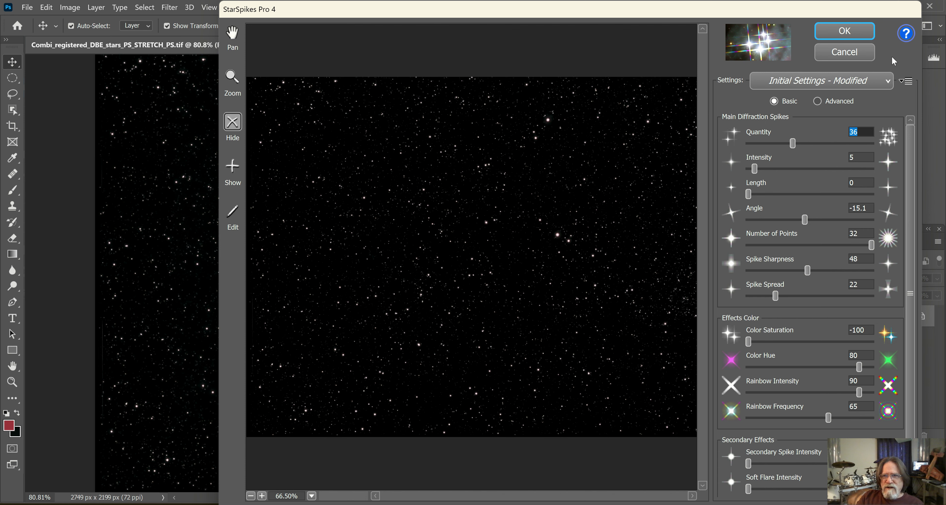
{"action": "left_click", "coordinate": [845, 31]}
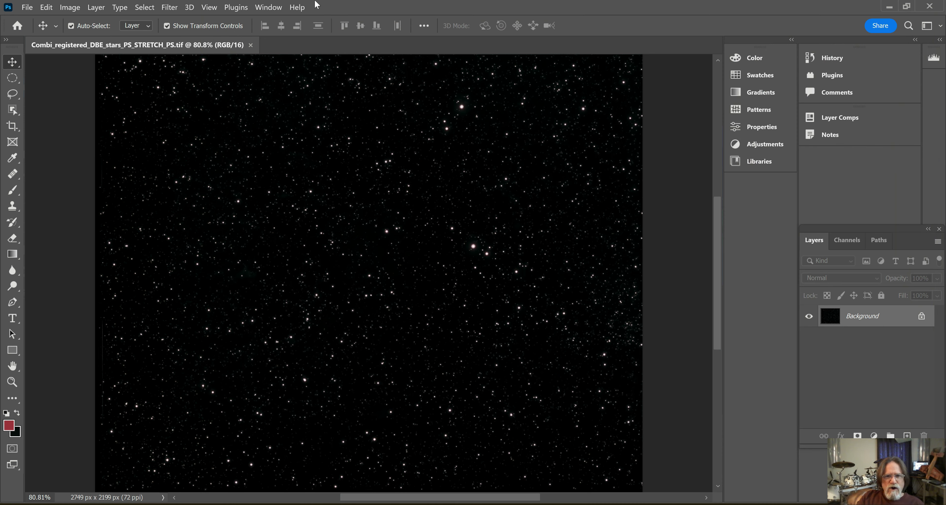
- Reopen StarSpikes Pro 4 and raise the main spikes to quantity 53, intensity 31 and length 21
{"action": "left_click", "coordinate": [143, 8]}
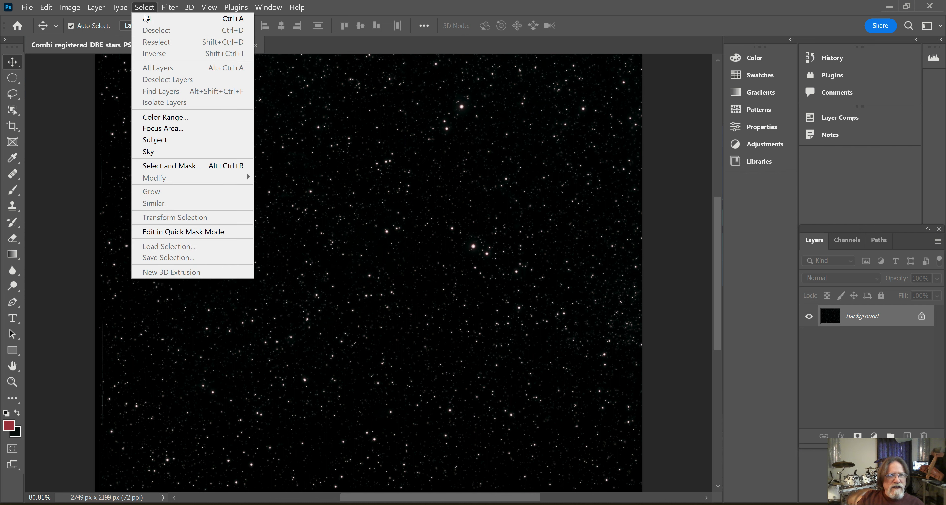
{"action": "mouse_move", "coordinate": [169, 8]}
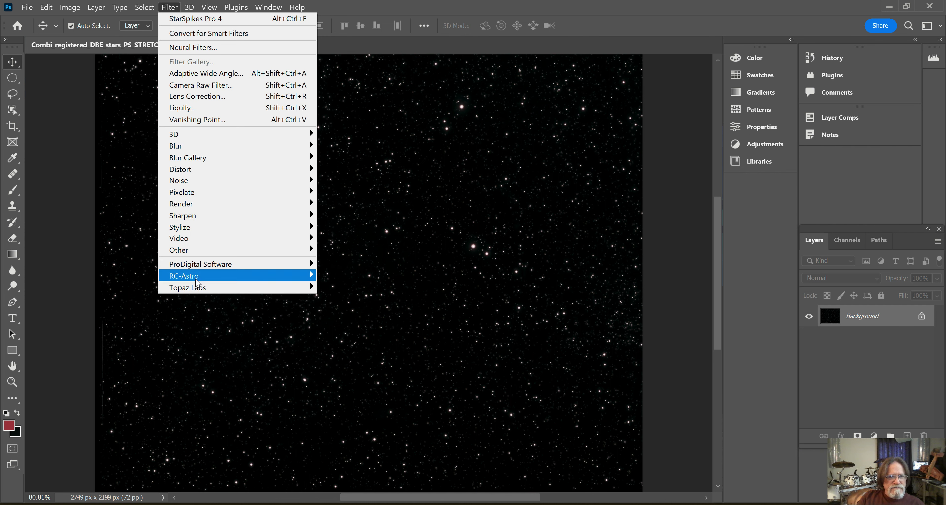
{"action": "mouse_move", "coordinate": [202, 264]}
{"action": "left_click", "coordinate": [355, 265]}
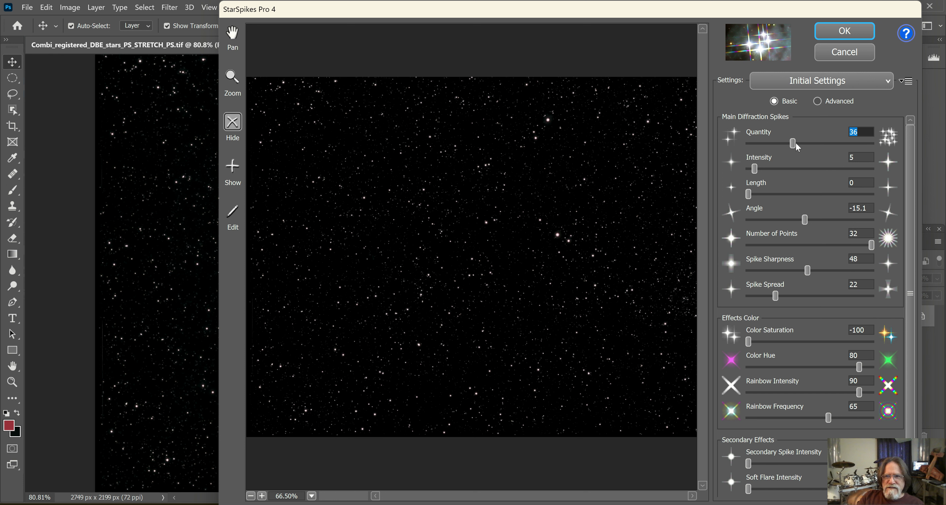
{"action": "left_click_drag", "start_coordinate": [794, 146], "coordinate": [815, 148]}
{"action": "left_click_drag", "start_coordinate": [758, 173], "coordinate": [788, 171]}
{"action": "left_click_drag", "start_coordinate": [756, 198], "coordinate": [778, 229]}
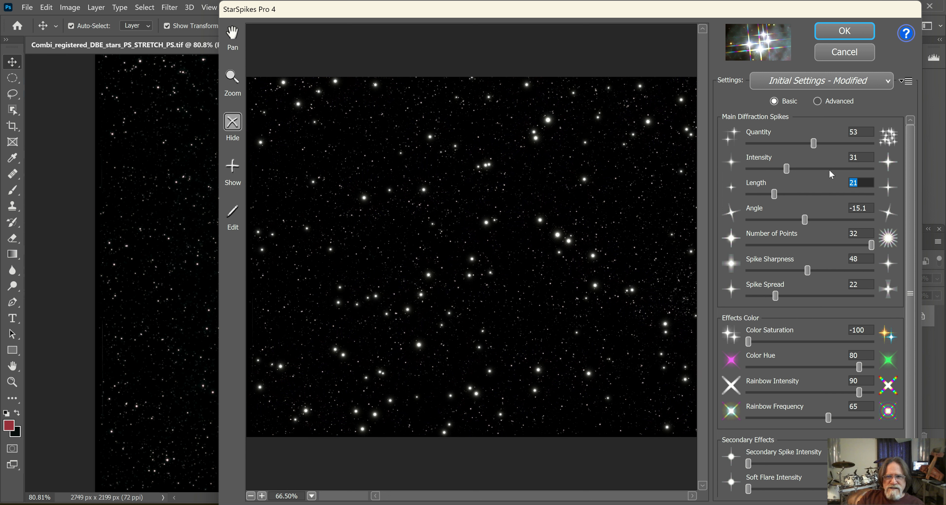
- Reduce the spike quantity to 41 and the intensity to 14, and apply the effect to the stars
{"action": "left_click_drag", "start_coordinate": [814, 144], "coordinate": [780, 171]}
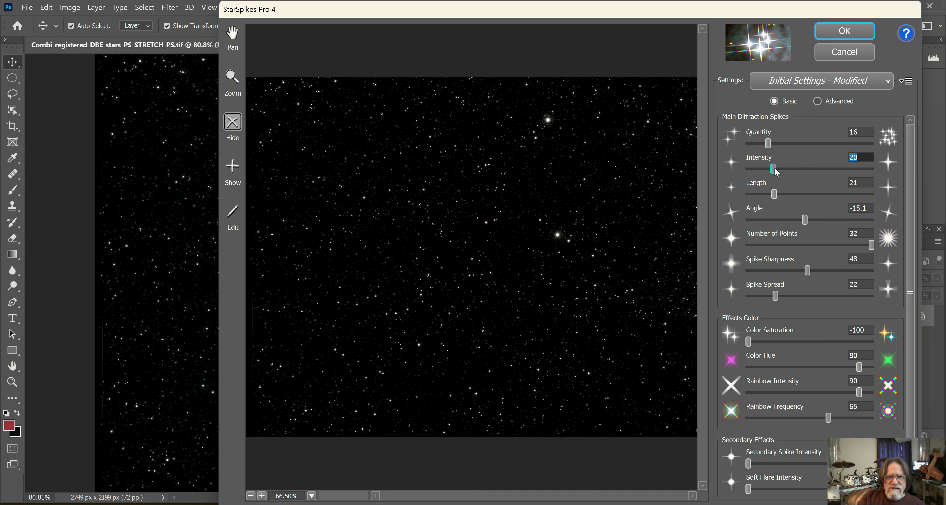
{"action": "left_click", "coordinate": [772, 143]}
{"action": "left_click_drag", "start_coordinate": [775, 146], "coordinate": [802, 166]}
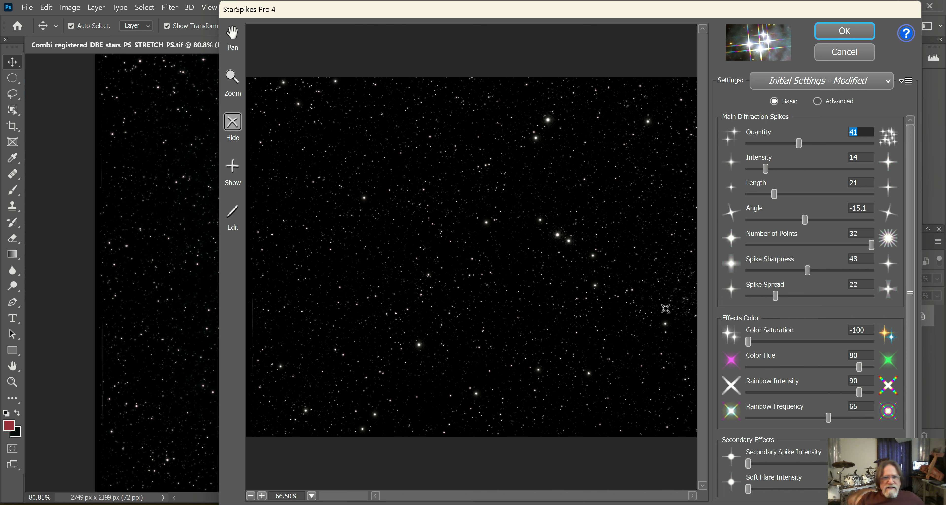
{"action": "left_click", "coordinate": [844, 31]}
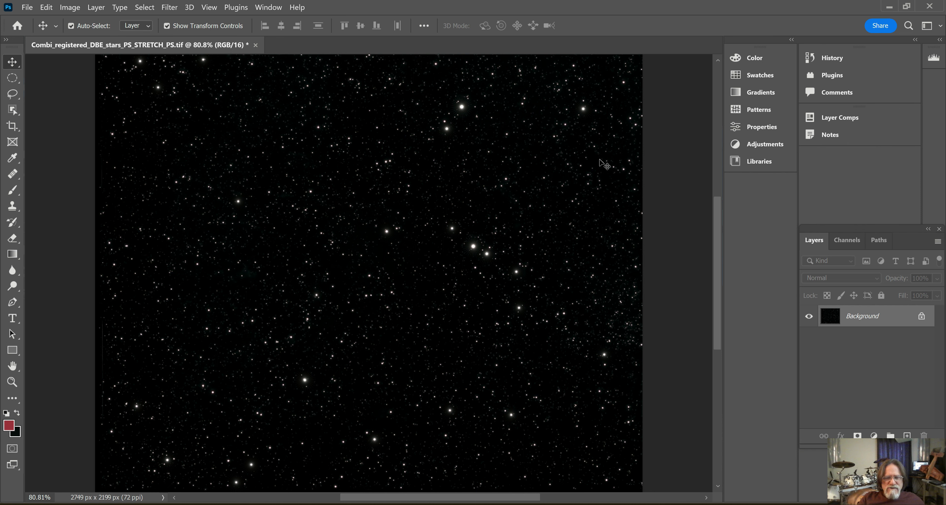
{"action": "left_click", "coordinate": [29, 9]}
{"action": "mouse_move", "coordinate": [55, 187]}
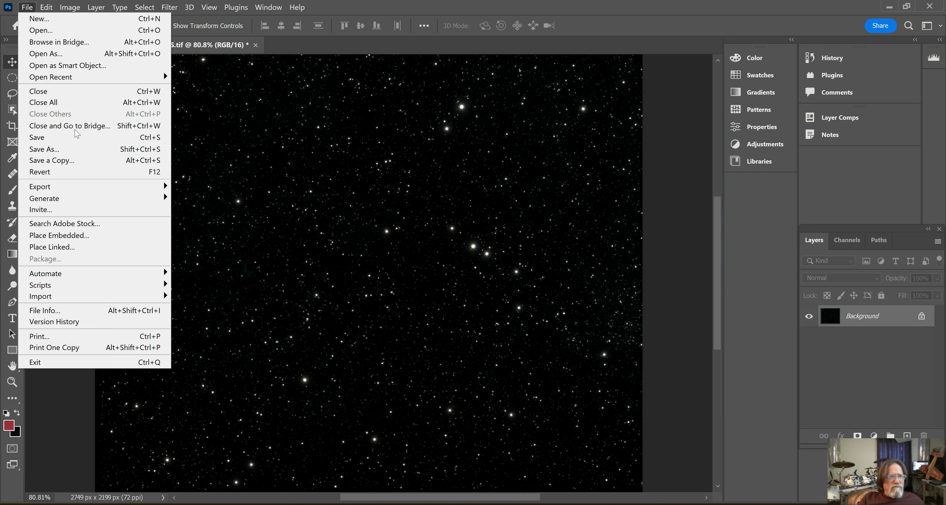
{"action": "left_click", "coordinate": [675, 152]}
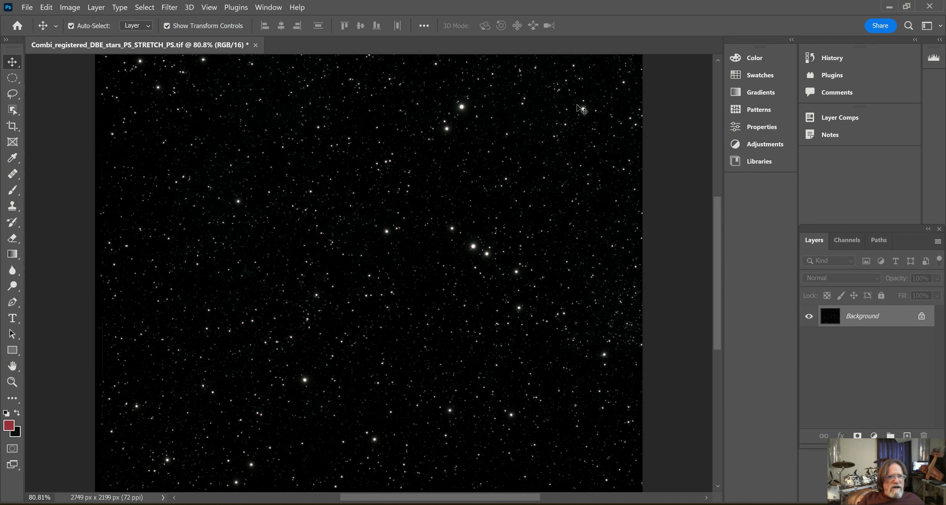
- Brighten the stars' midtones slightly with a Levels adjustment on the RGB channel
{"action": "left_click", "coordinate": [69, 8]}
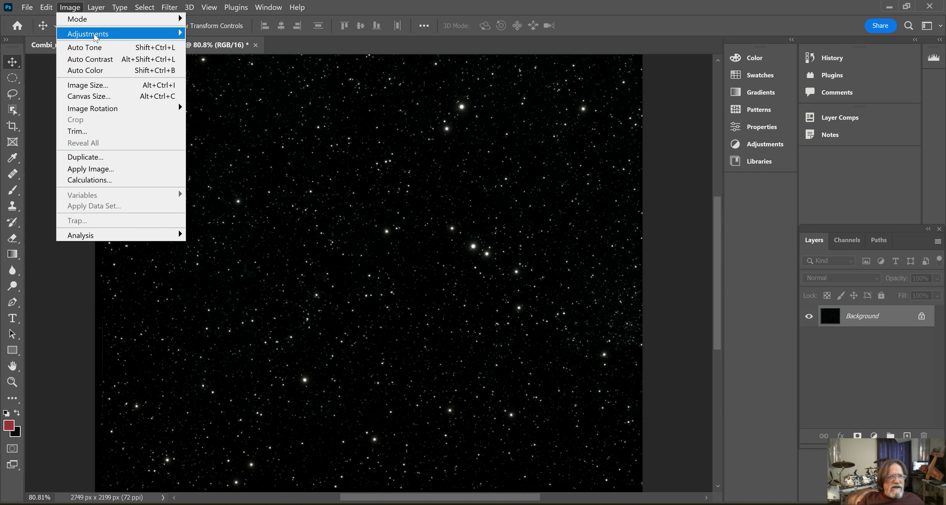
{"action": "mouse_move", "coordinate": [98, 36]}
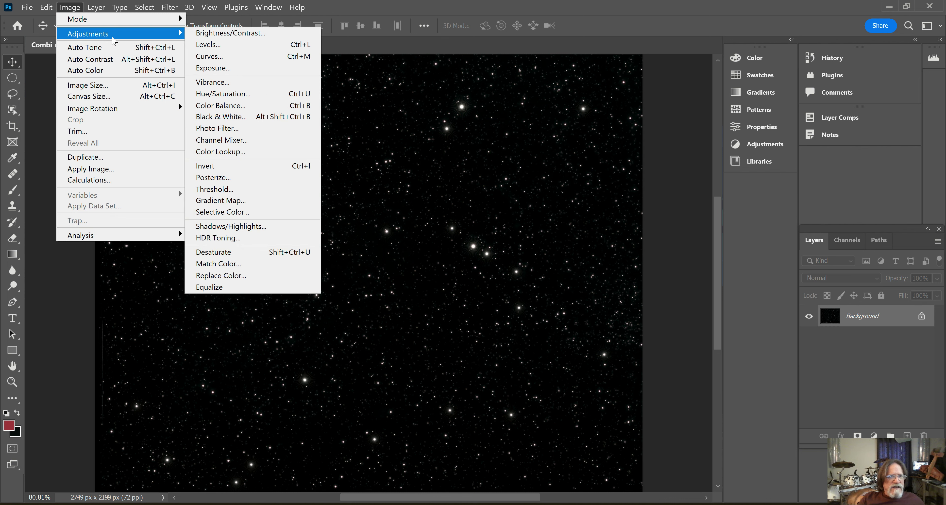
{"action": "left_click", "coordinate": [215, 45]}
{"action": "left_click_drag", "start_coordinate": [763, 315], "coordinate": [742, 323]}
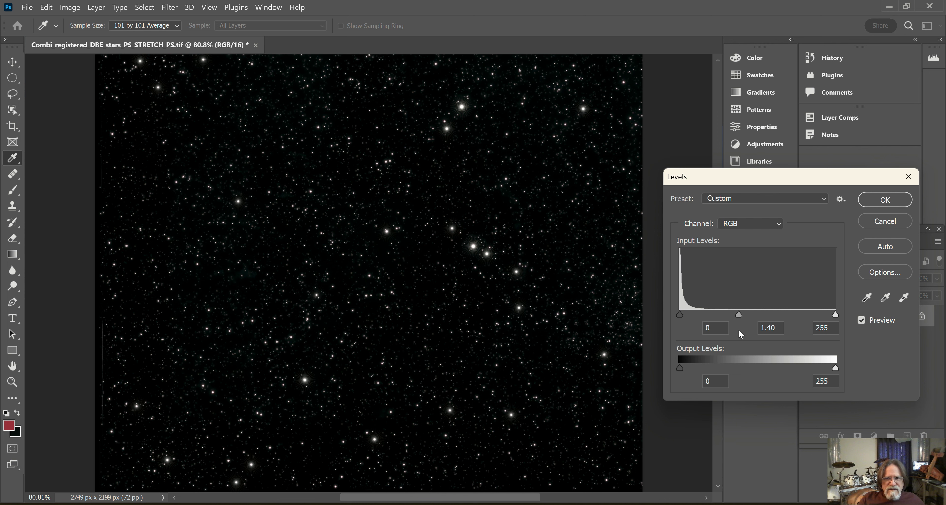
{"action": "left_click_drag", "start_coordinate": [748, 336], "coordinate": [749, 337]}
{"action": "left_click", "coordinate": [903, 202]}
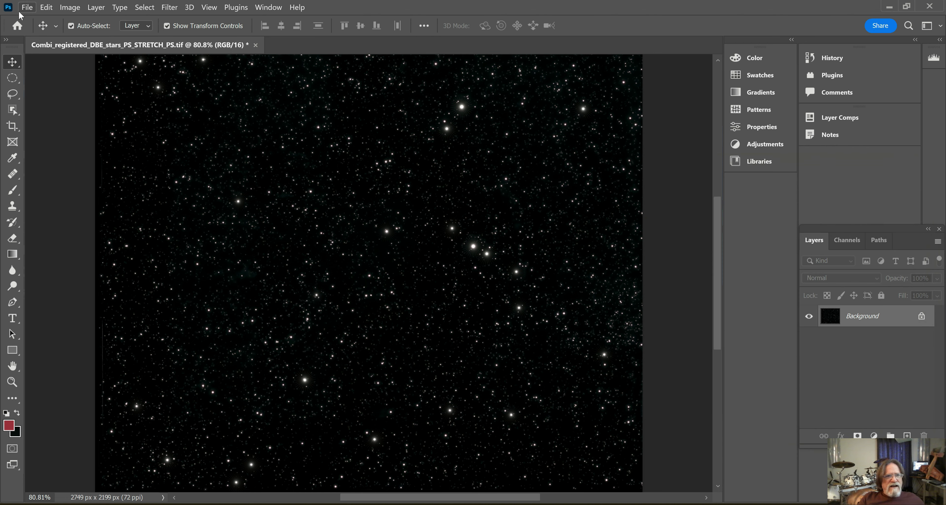
- Start saving the stars image on the computer as a TIFF in the Thors folder, with its file name opened for editing
{"action": "left_click", "coordinate": [27, 10]}
{"action": "left_click", "coordinate": [61, 151]}
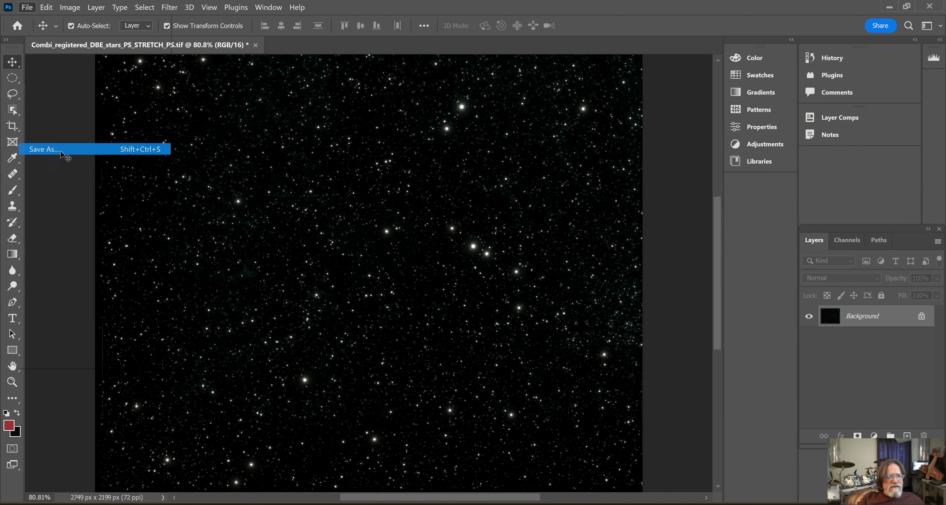
{"action": "left_click", "coordinate": [469, 392]}
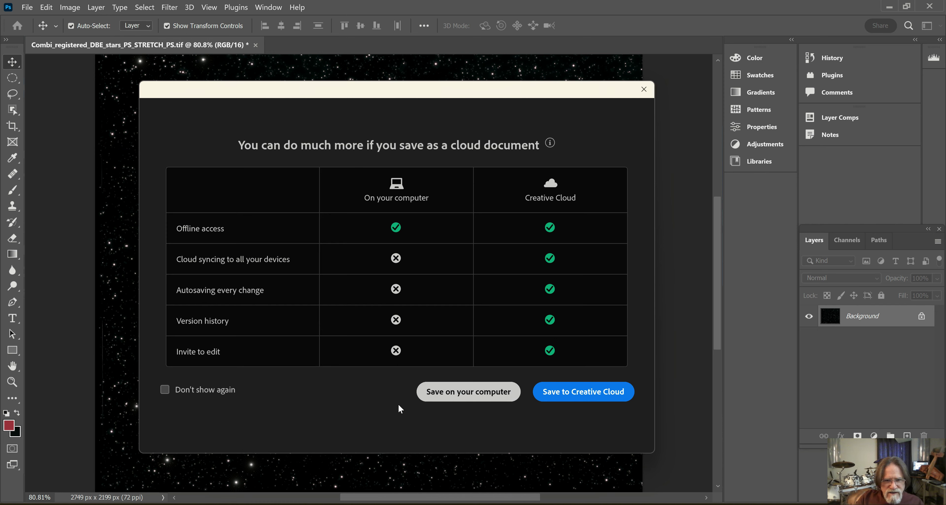
{"action": "left_click", "coordinate": [247, 344]}
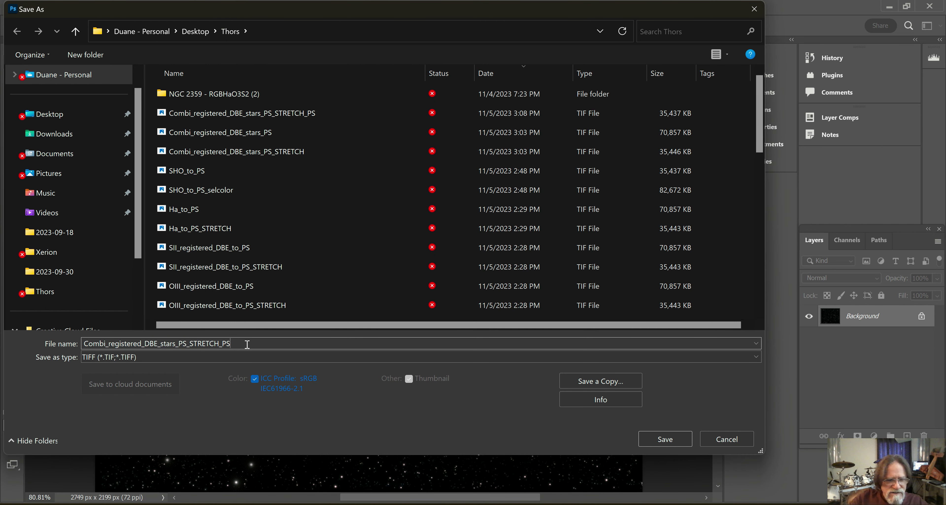